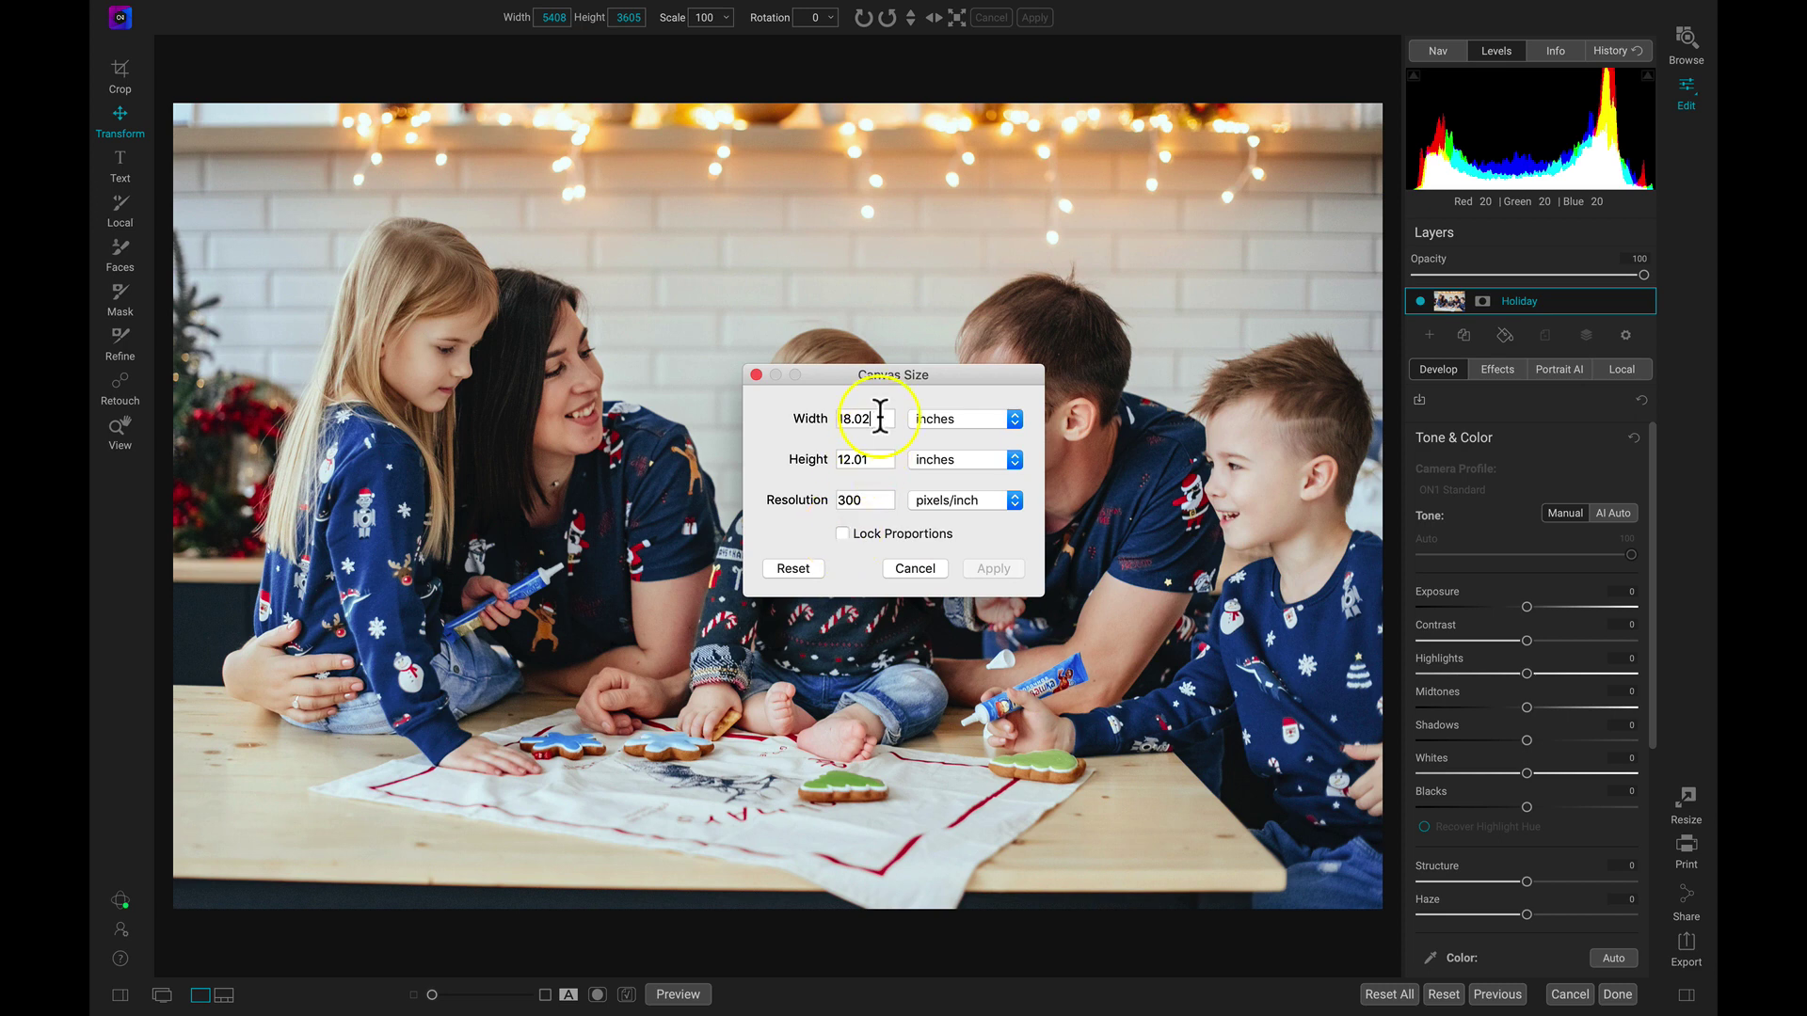
Set the canvas size to 5 inches wide by 7 inches high and apply it
left_click_drag(879, 417, 777, 459)
type("5")
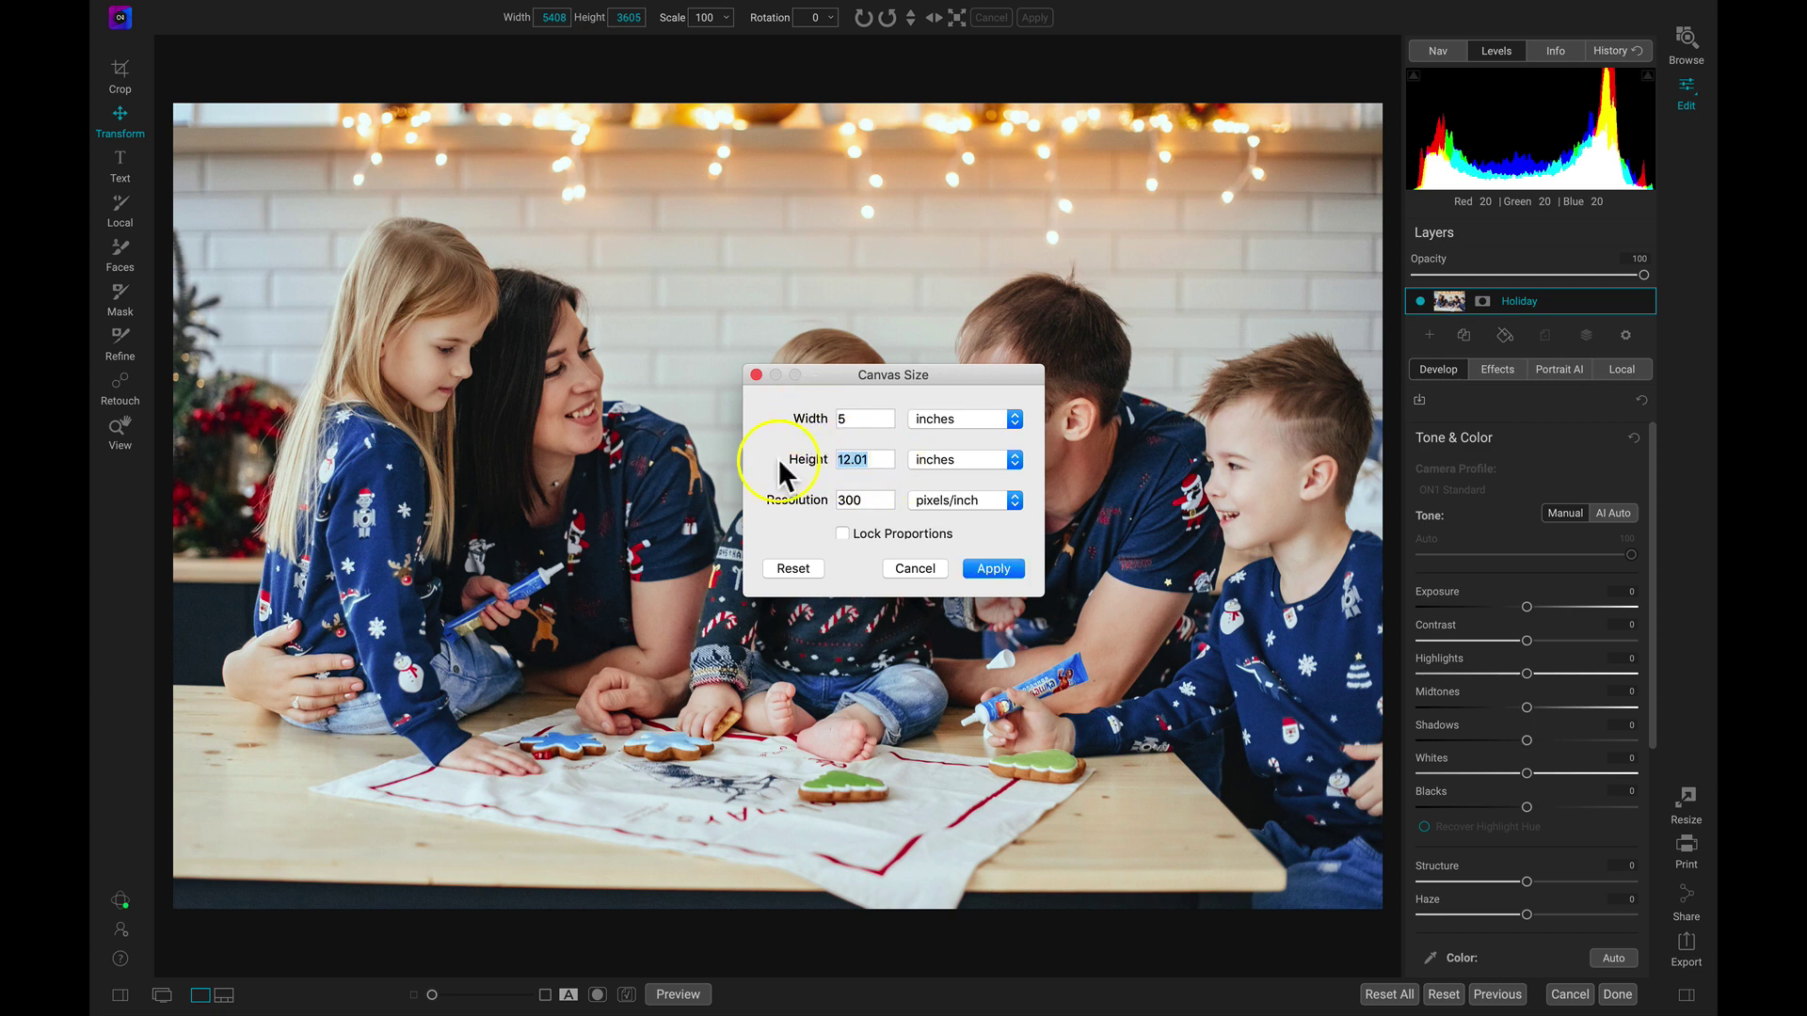
type("7")
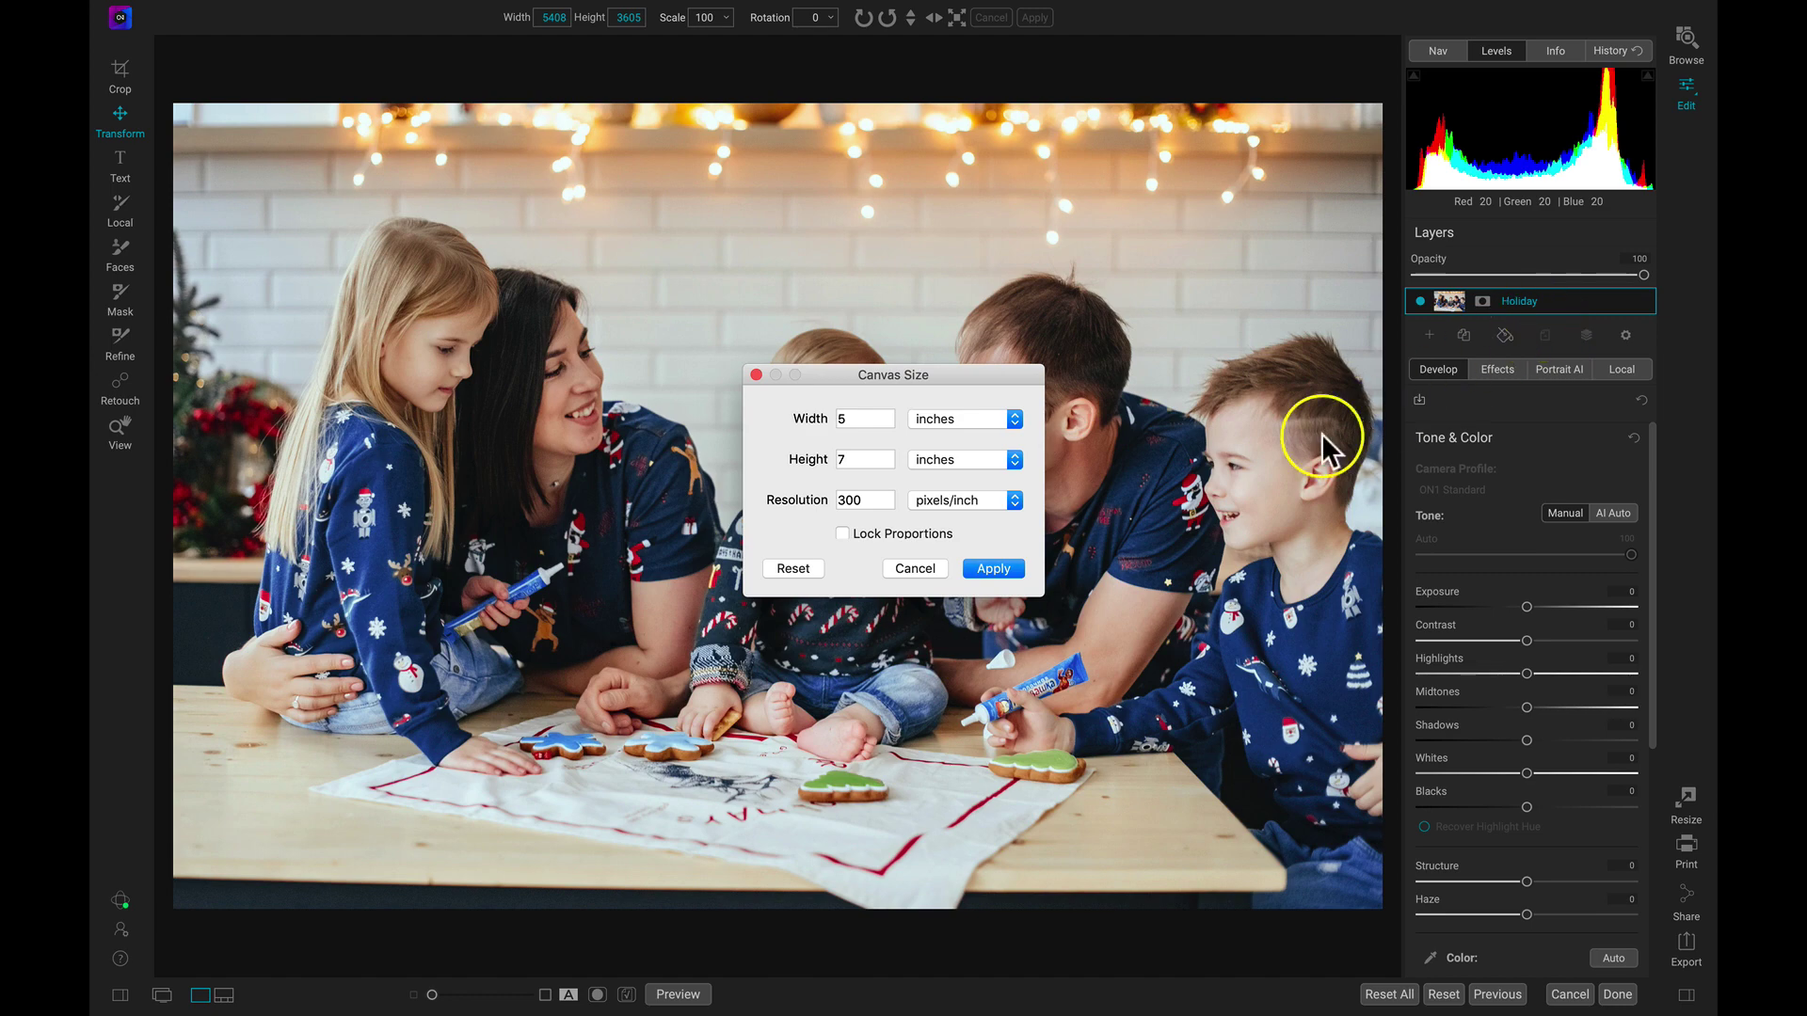
left_click(996, 566)
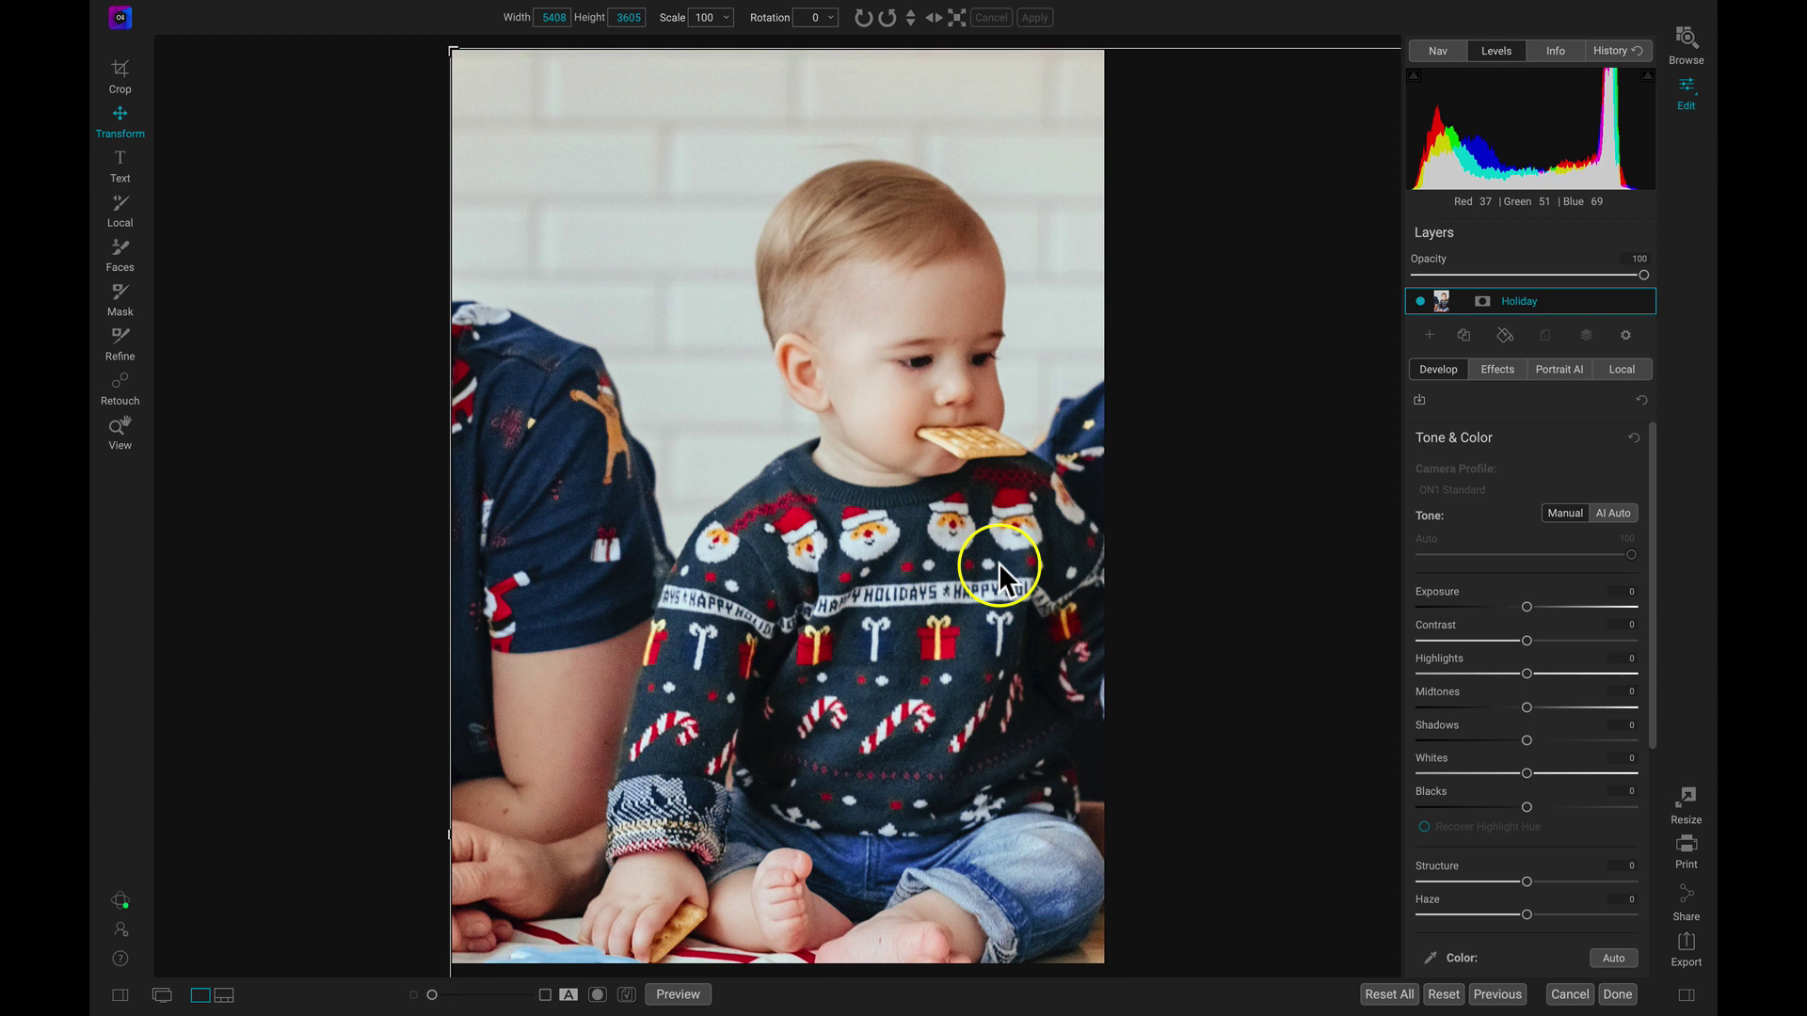
Scale the holiday photo down to about 1347 × 898 pixels and move it fully inside the portrait canvas
left_click(687, 538)
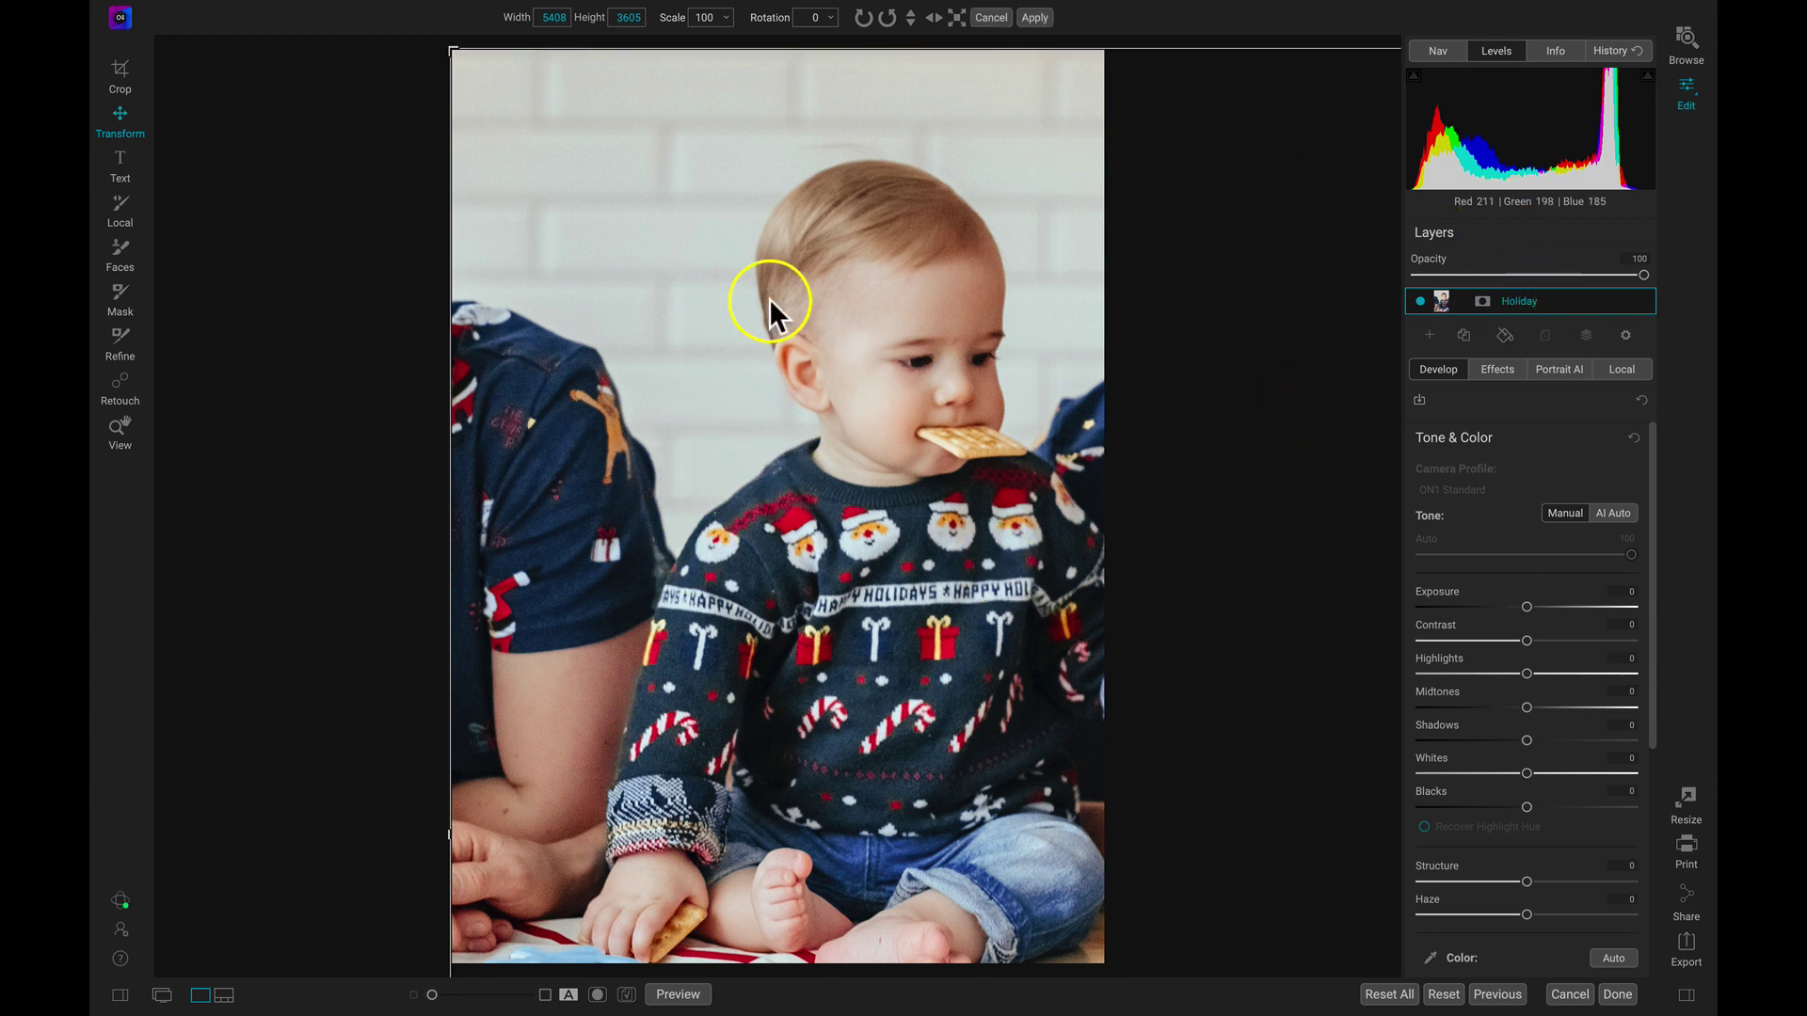
left_click_drag(806, 404, 1080, 71)
left_click_drag(770, 293, 1182, 314)
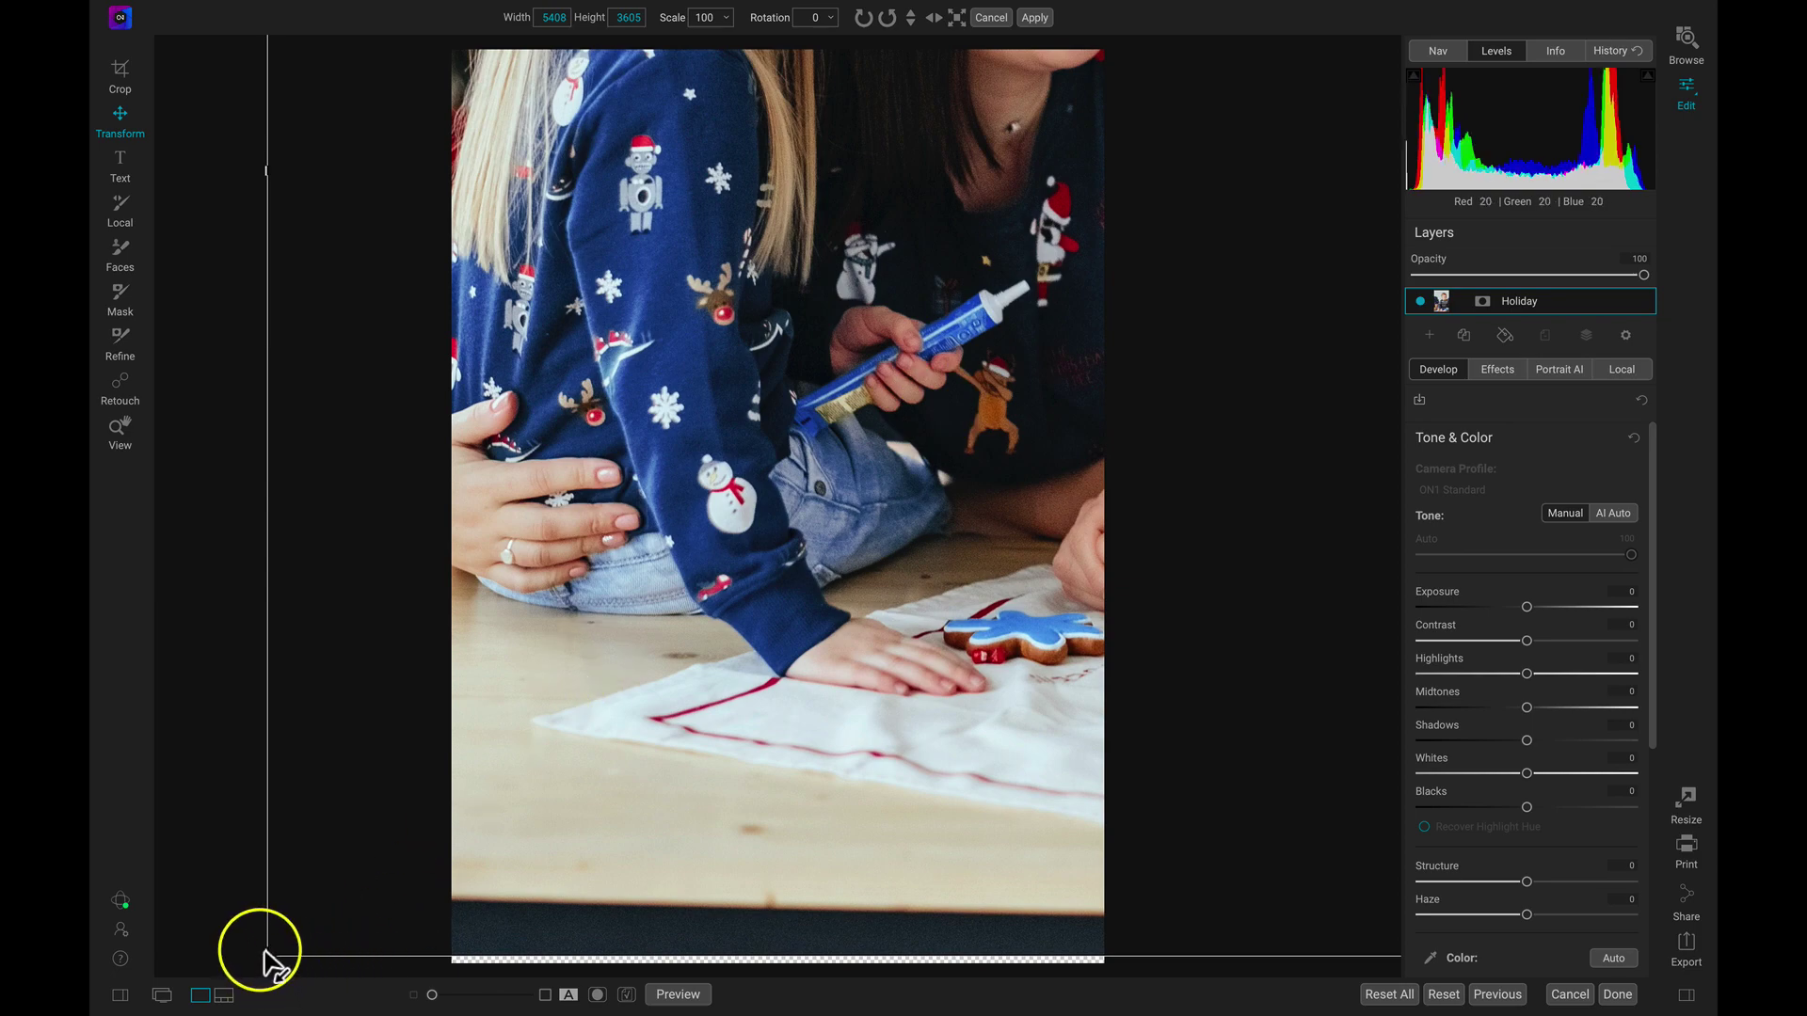
left_click_drag(266, 958, 850, 306)
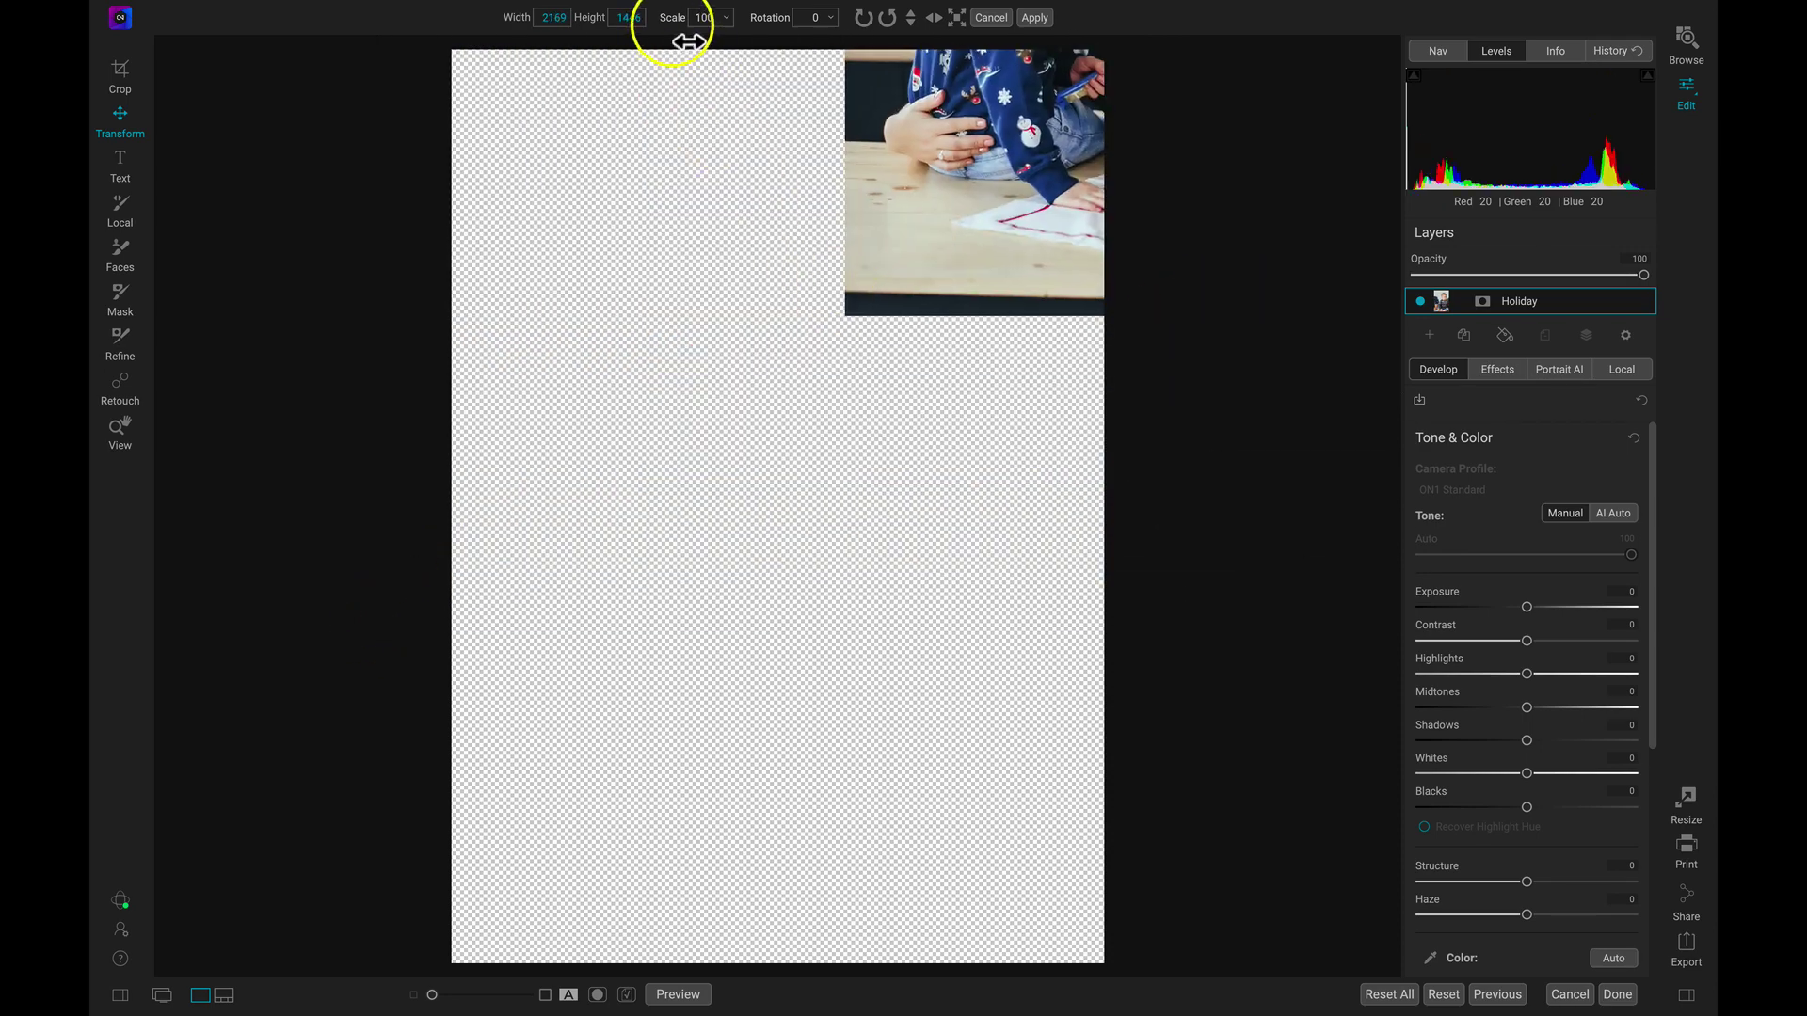
left_click_drag(933, 207, 625, 506)
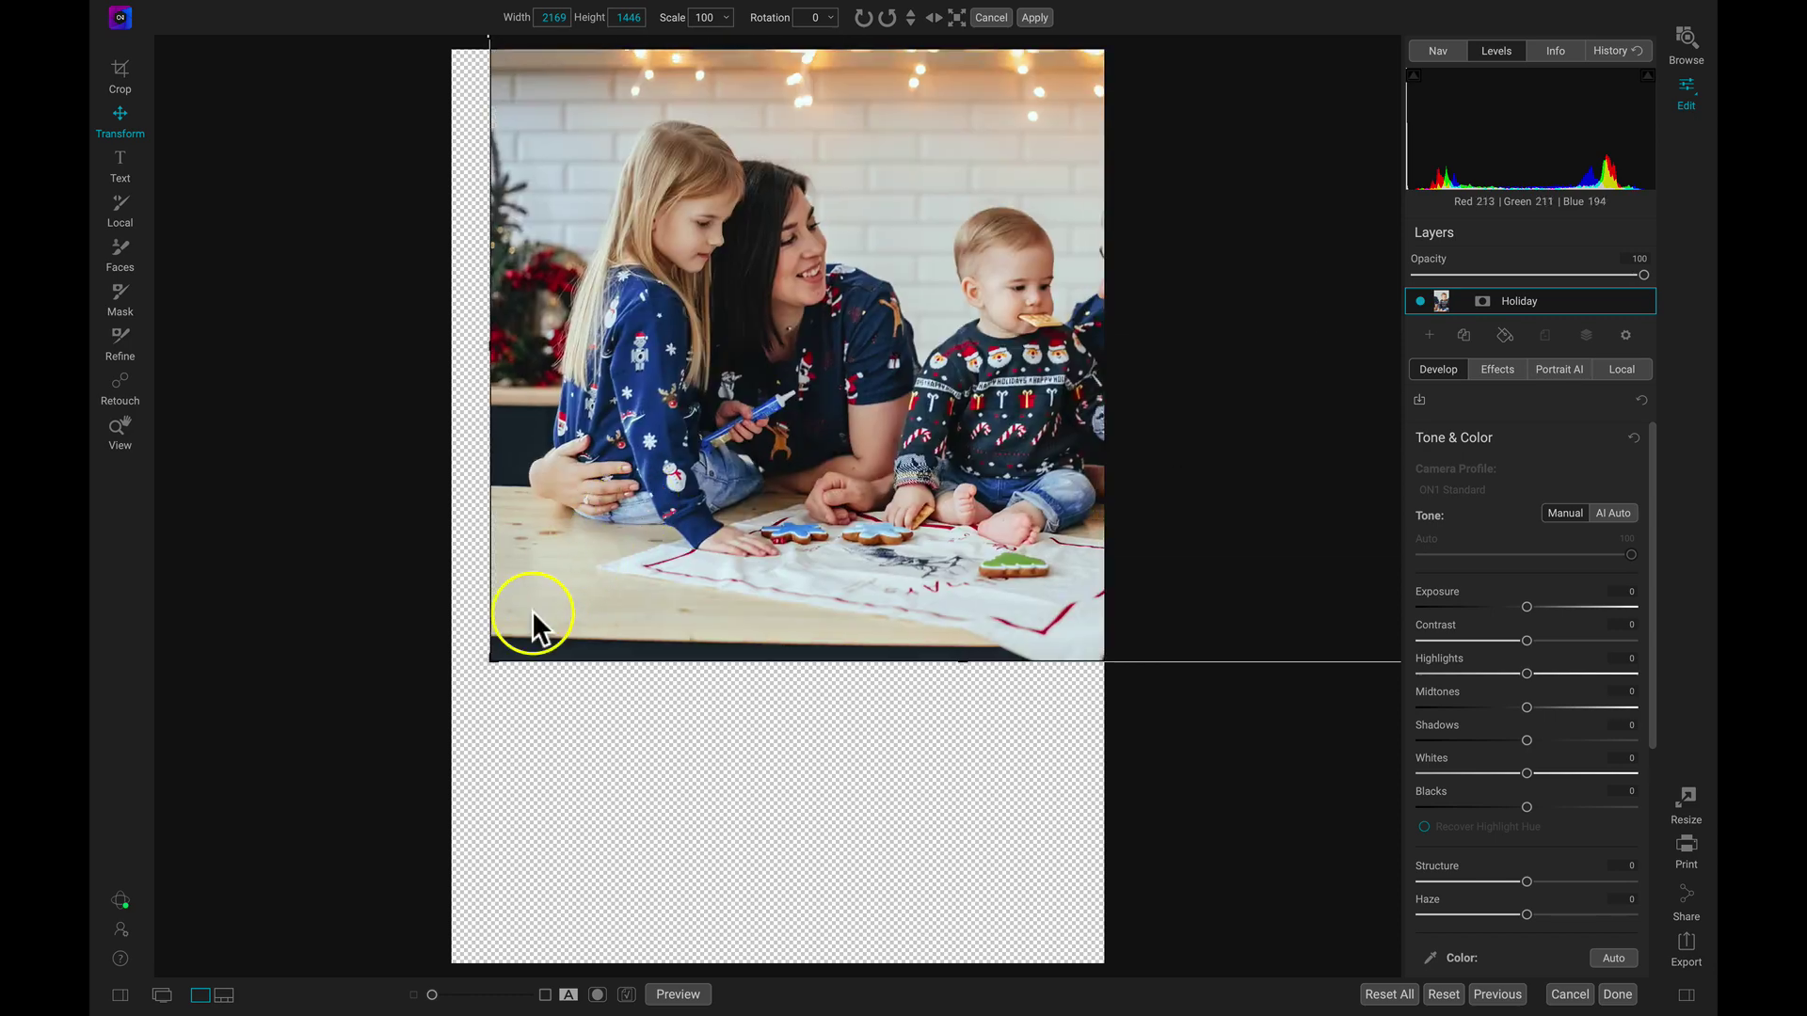
left_click_drag(490, 664, 809, 355)
left_click_drag(988, 241, 608, 461)
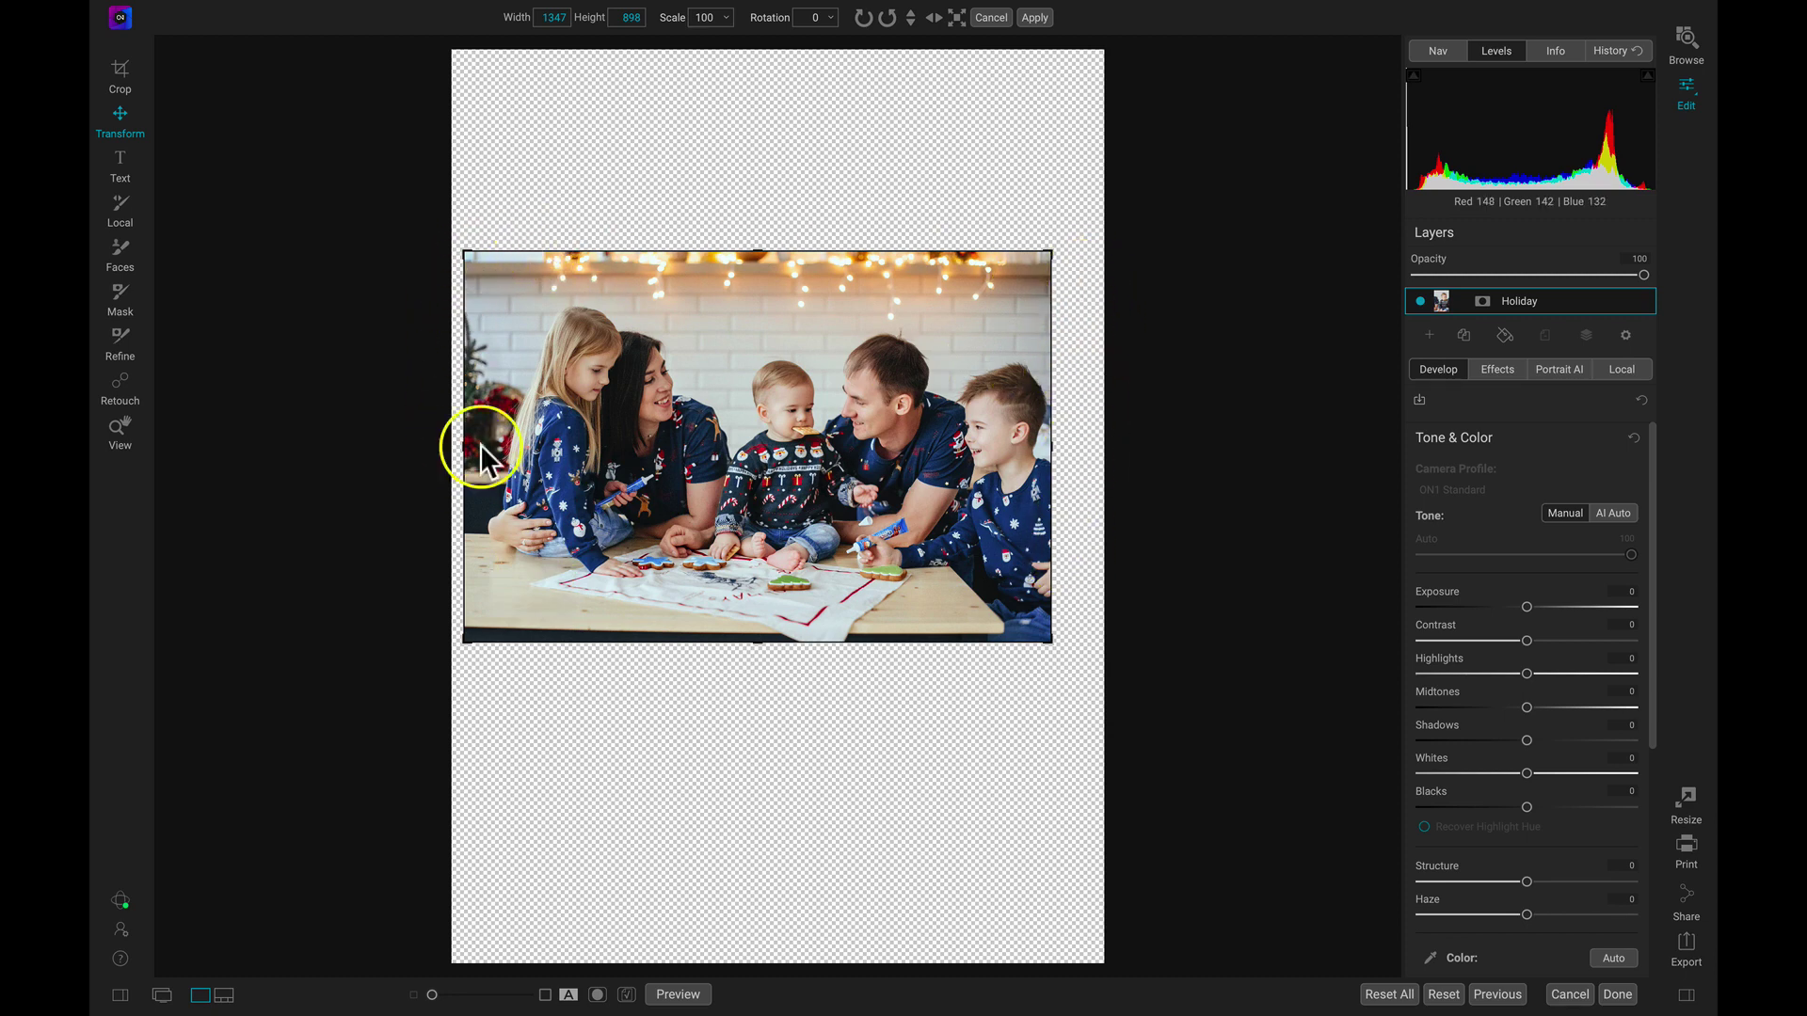
Enlarge the photo to about 1589 × 1059 pixels and position it across the full width in the middle of the canvas
left_click_drag(1054, 640, 1169, 693)
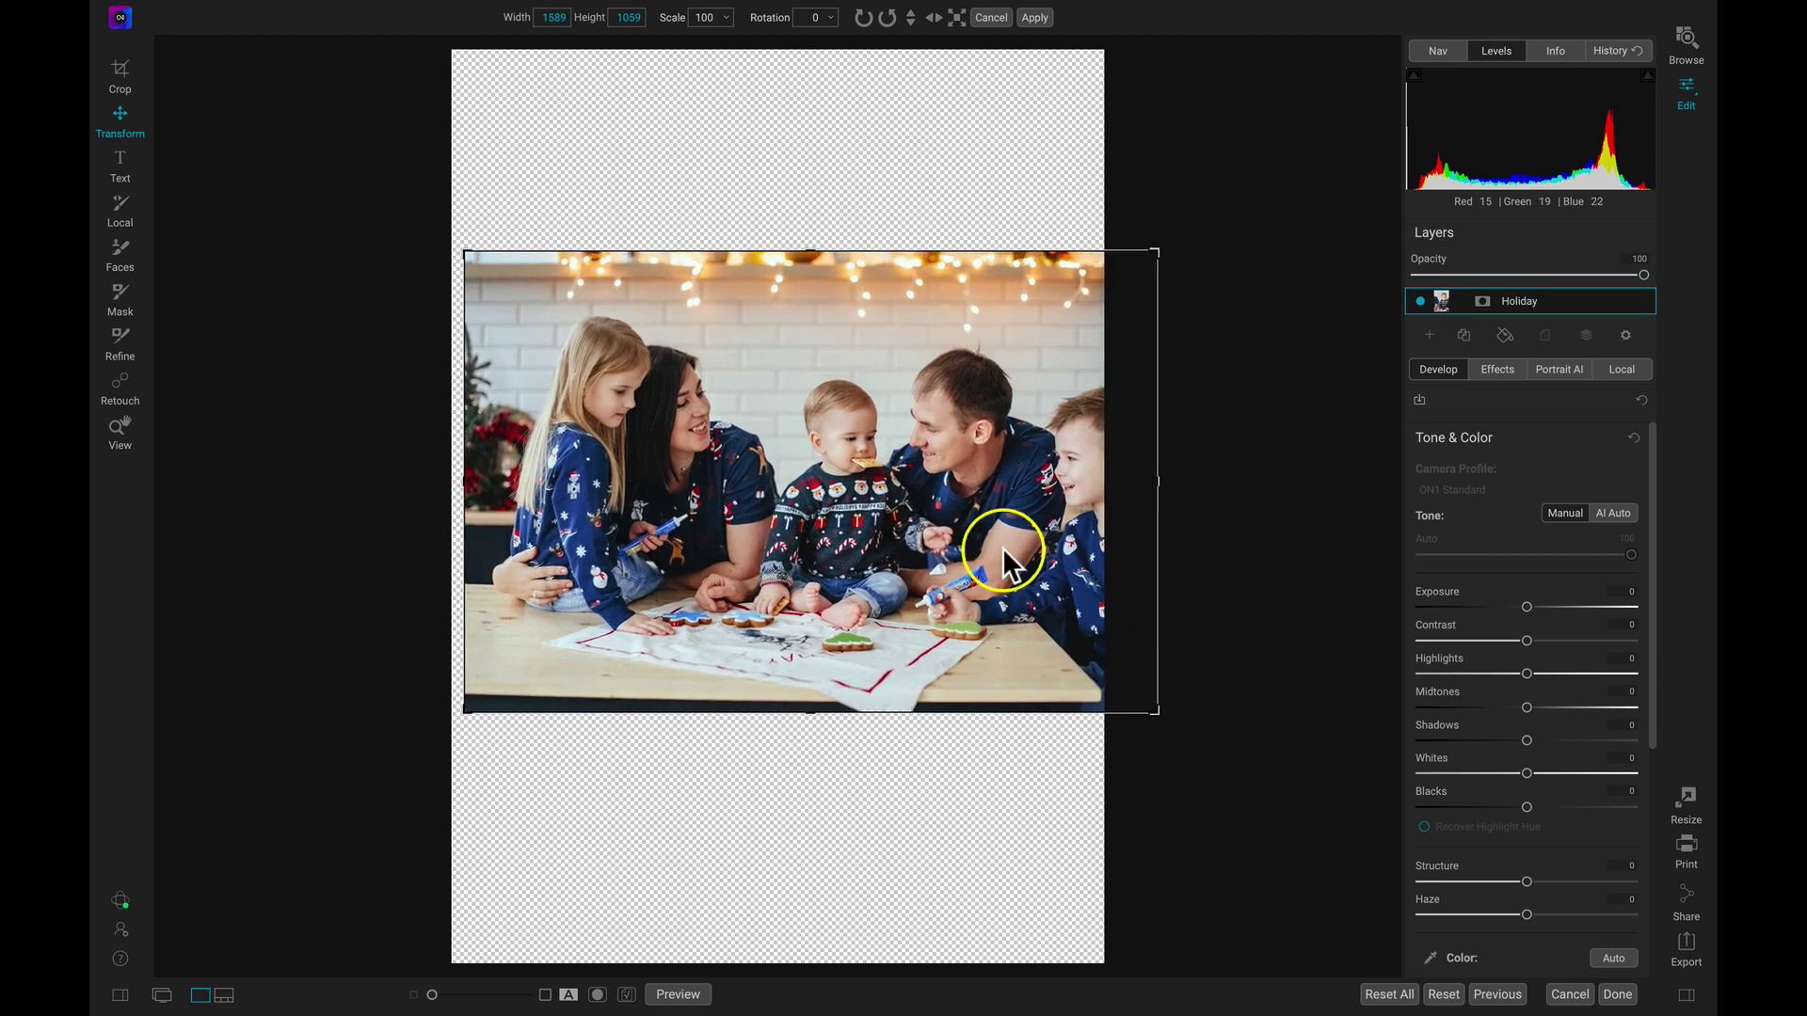
left_click_drag(997, 542, 953, 529)
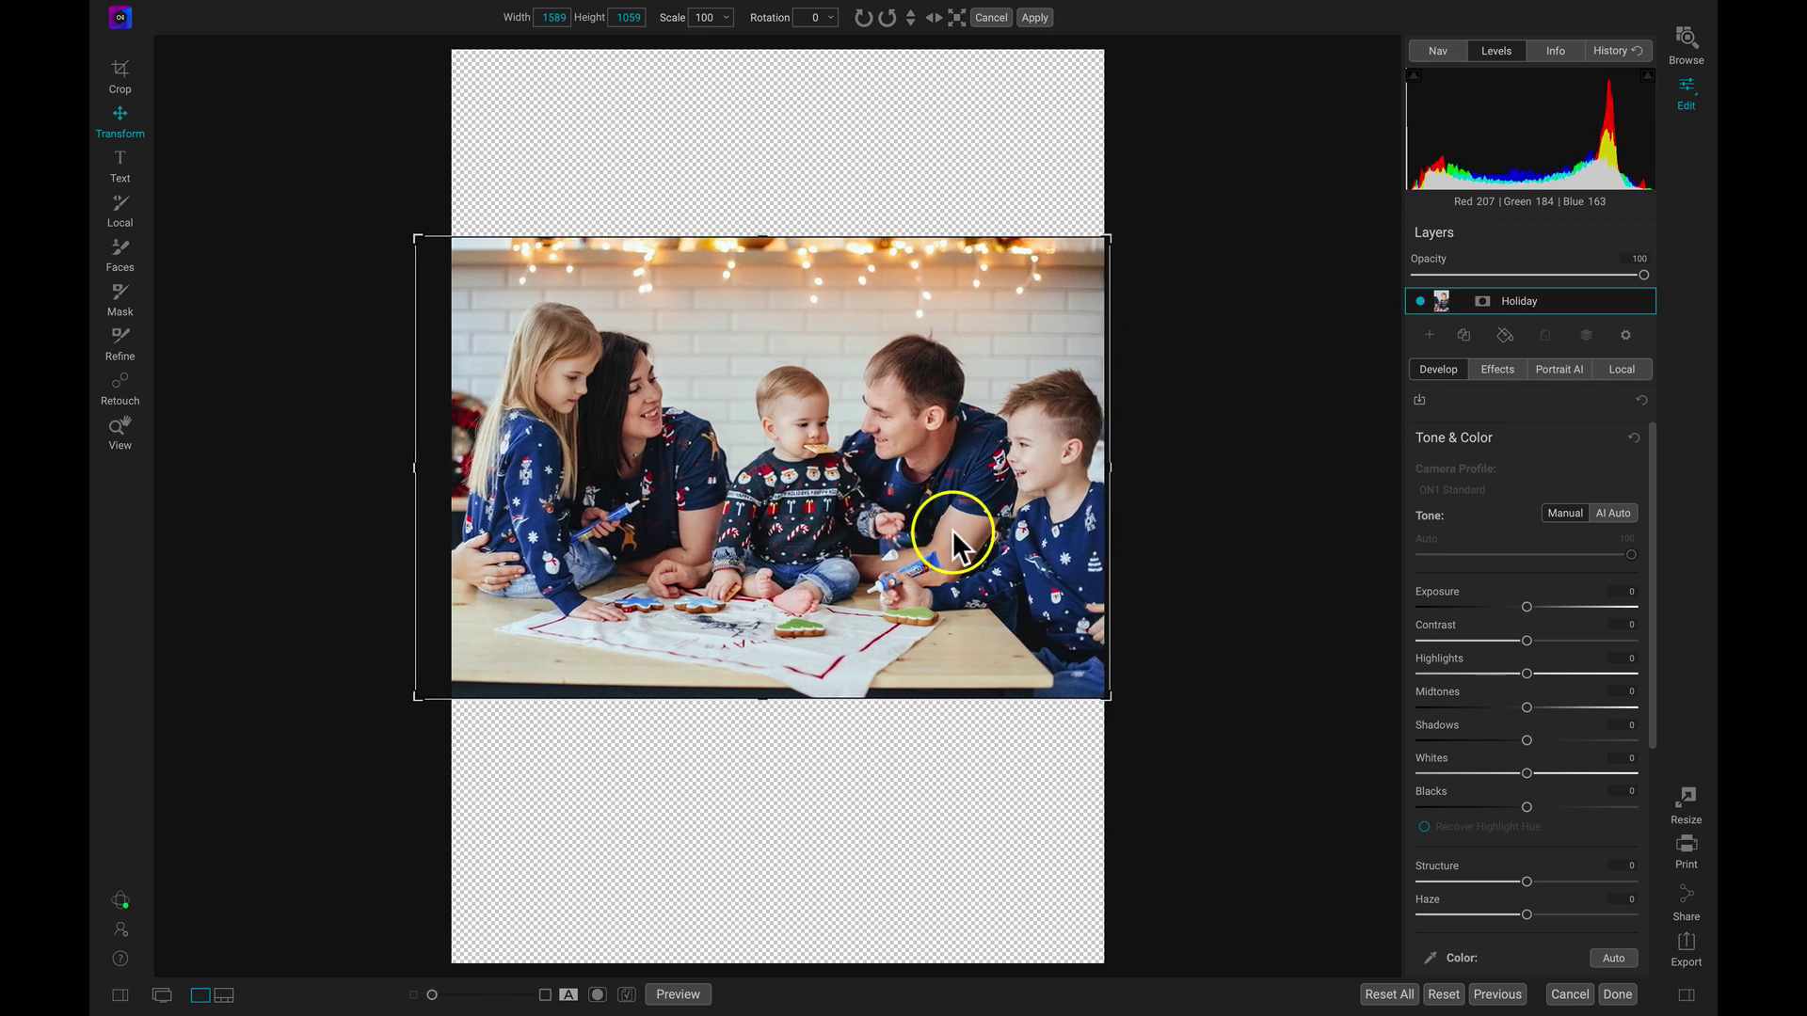
left_click_drag(1032, 422, 1031, 444)
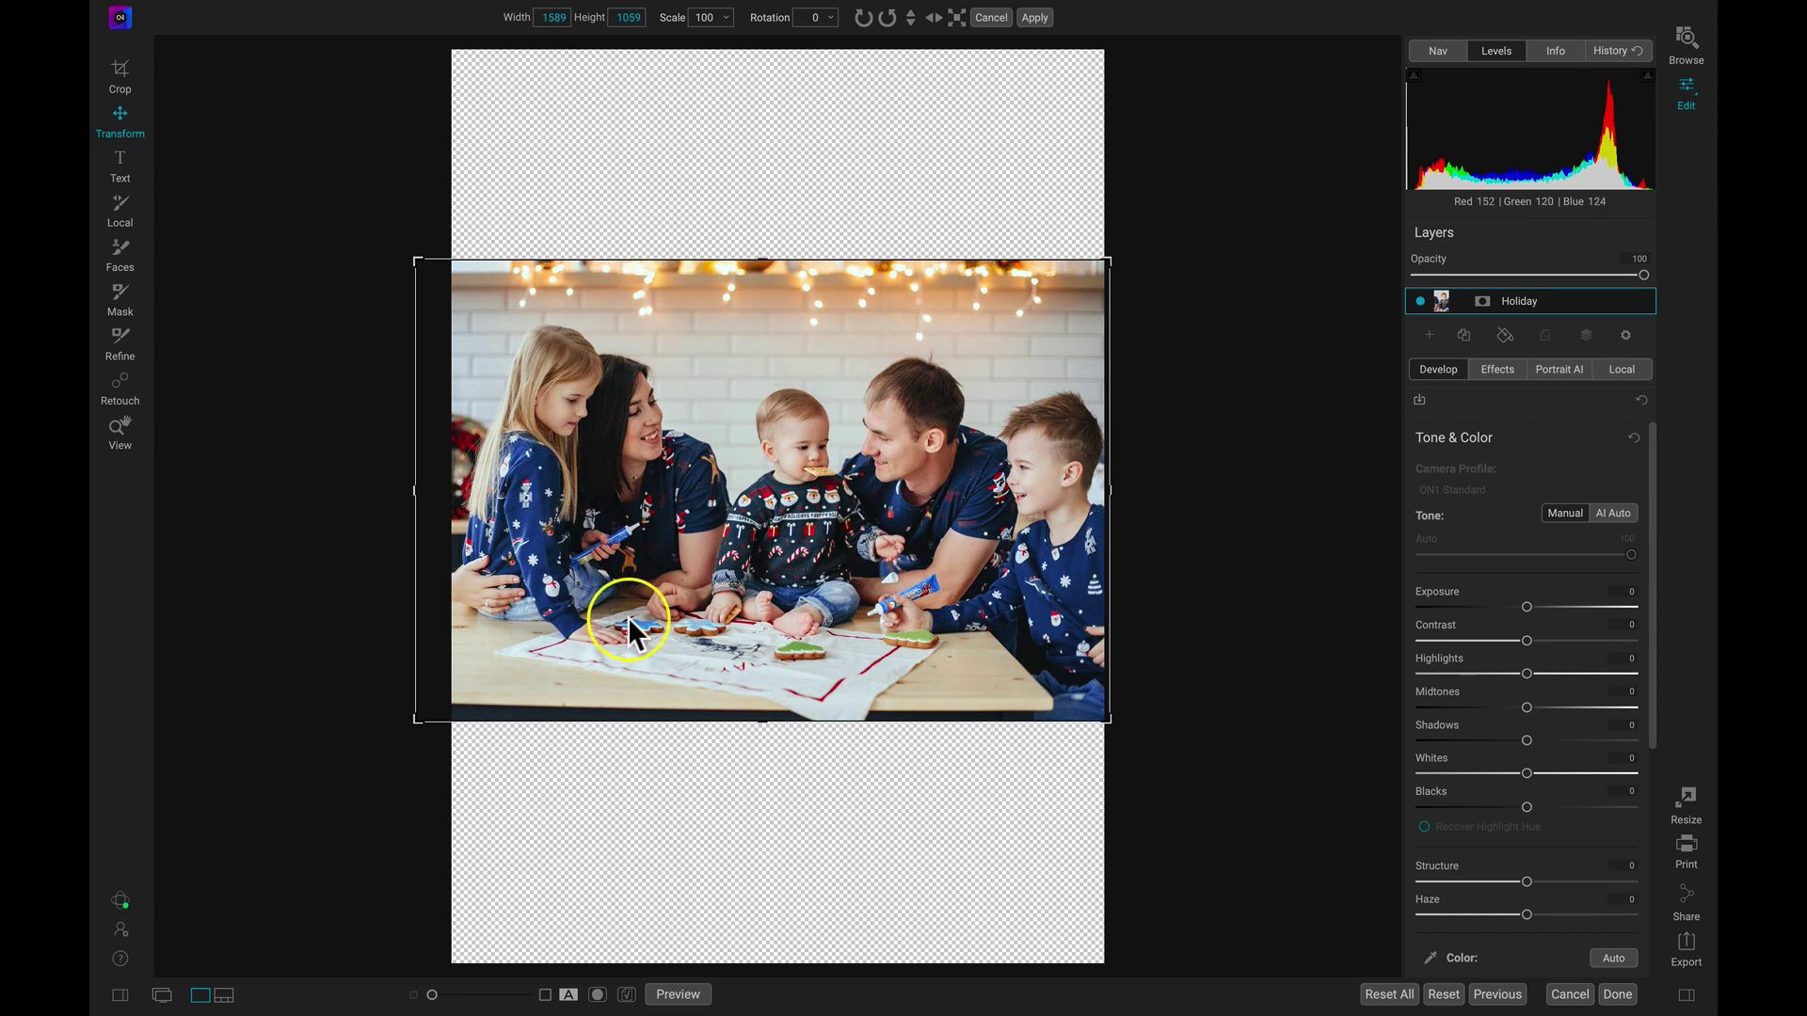
Add a white color fill layer and place it below the Holiday layer
left_click(1448, 340)
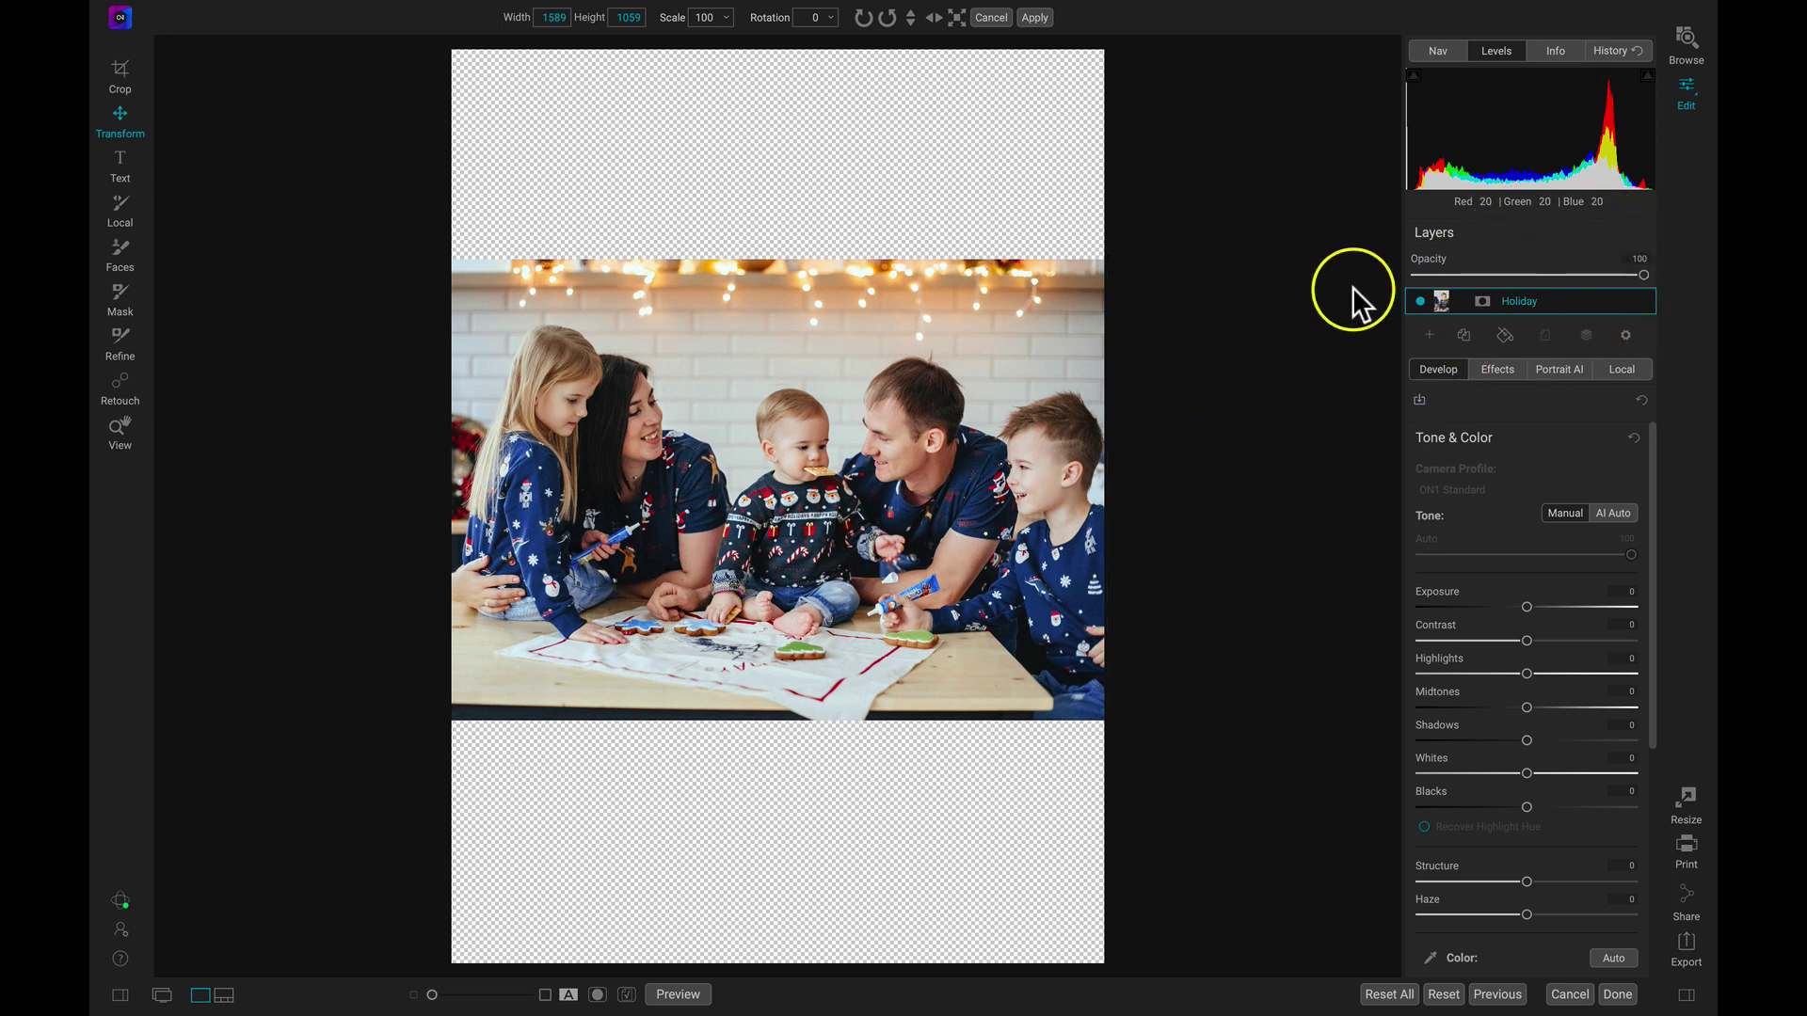
left_click(1504, 335)
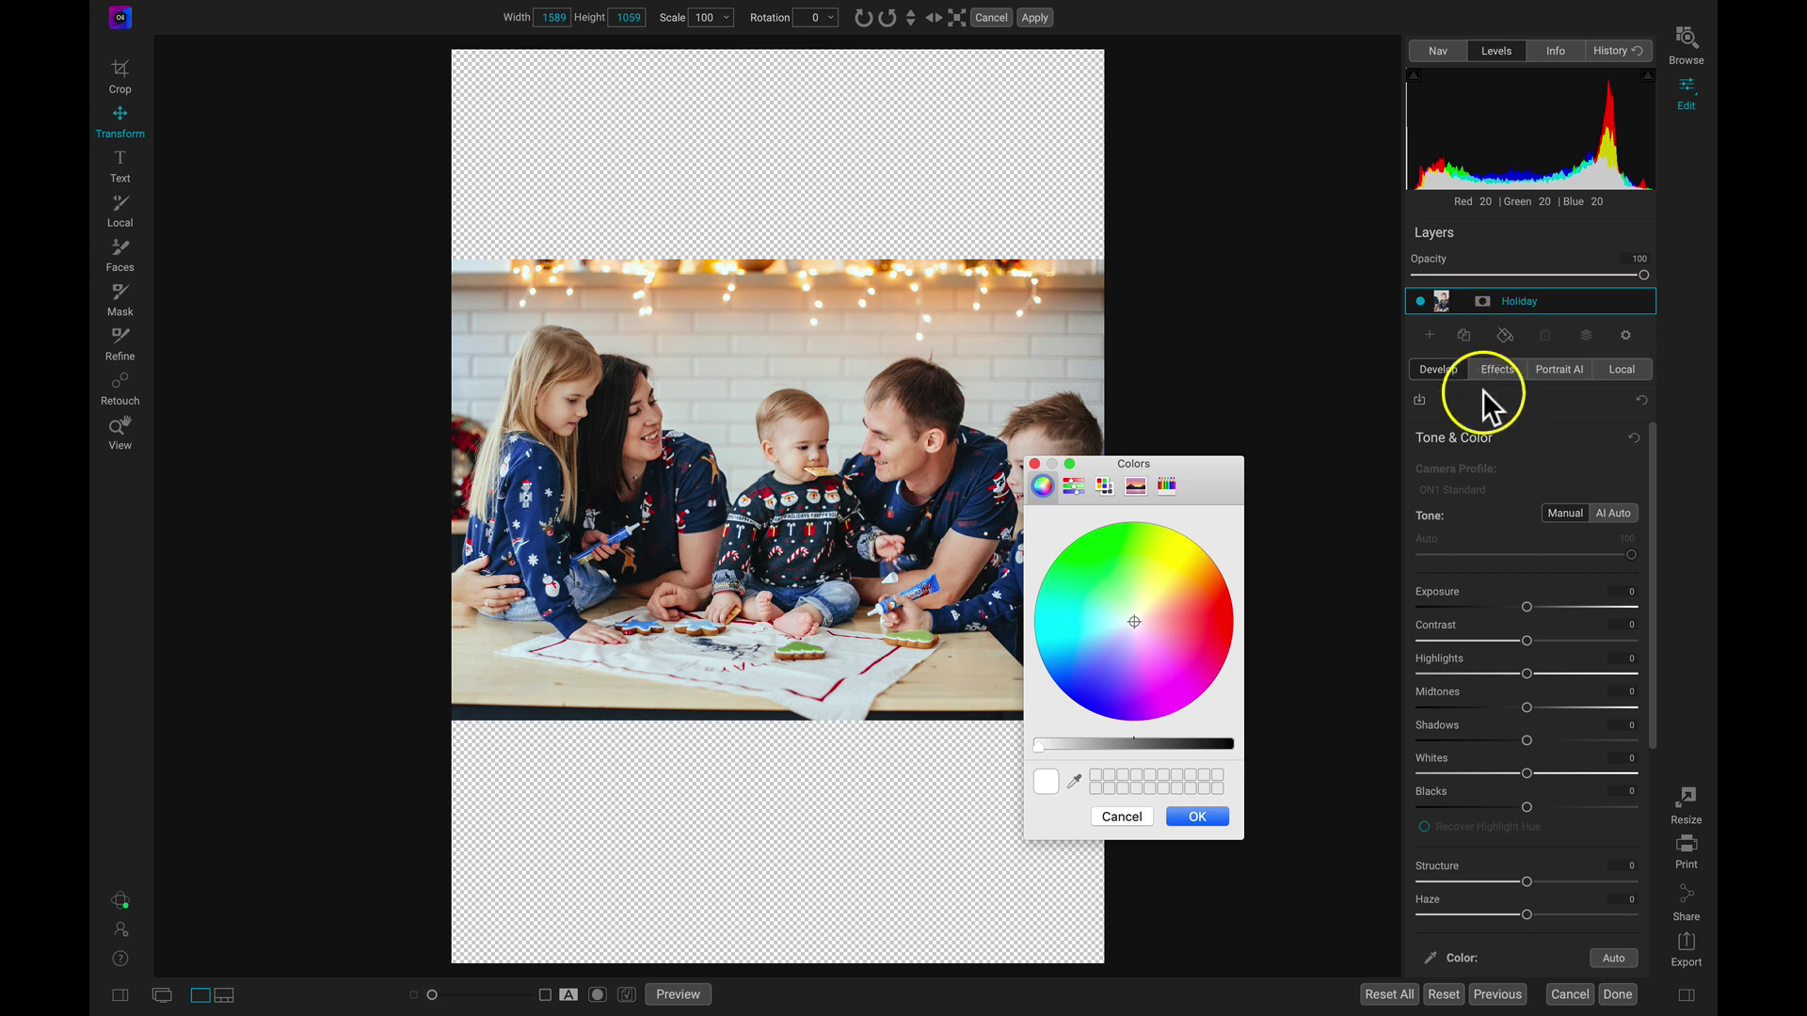
left_click(1199, 816)
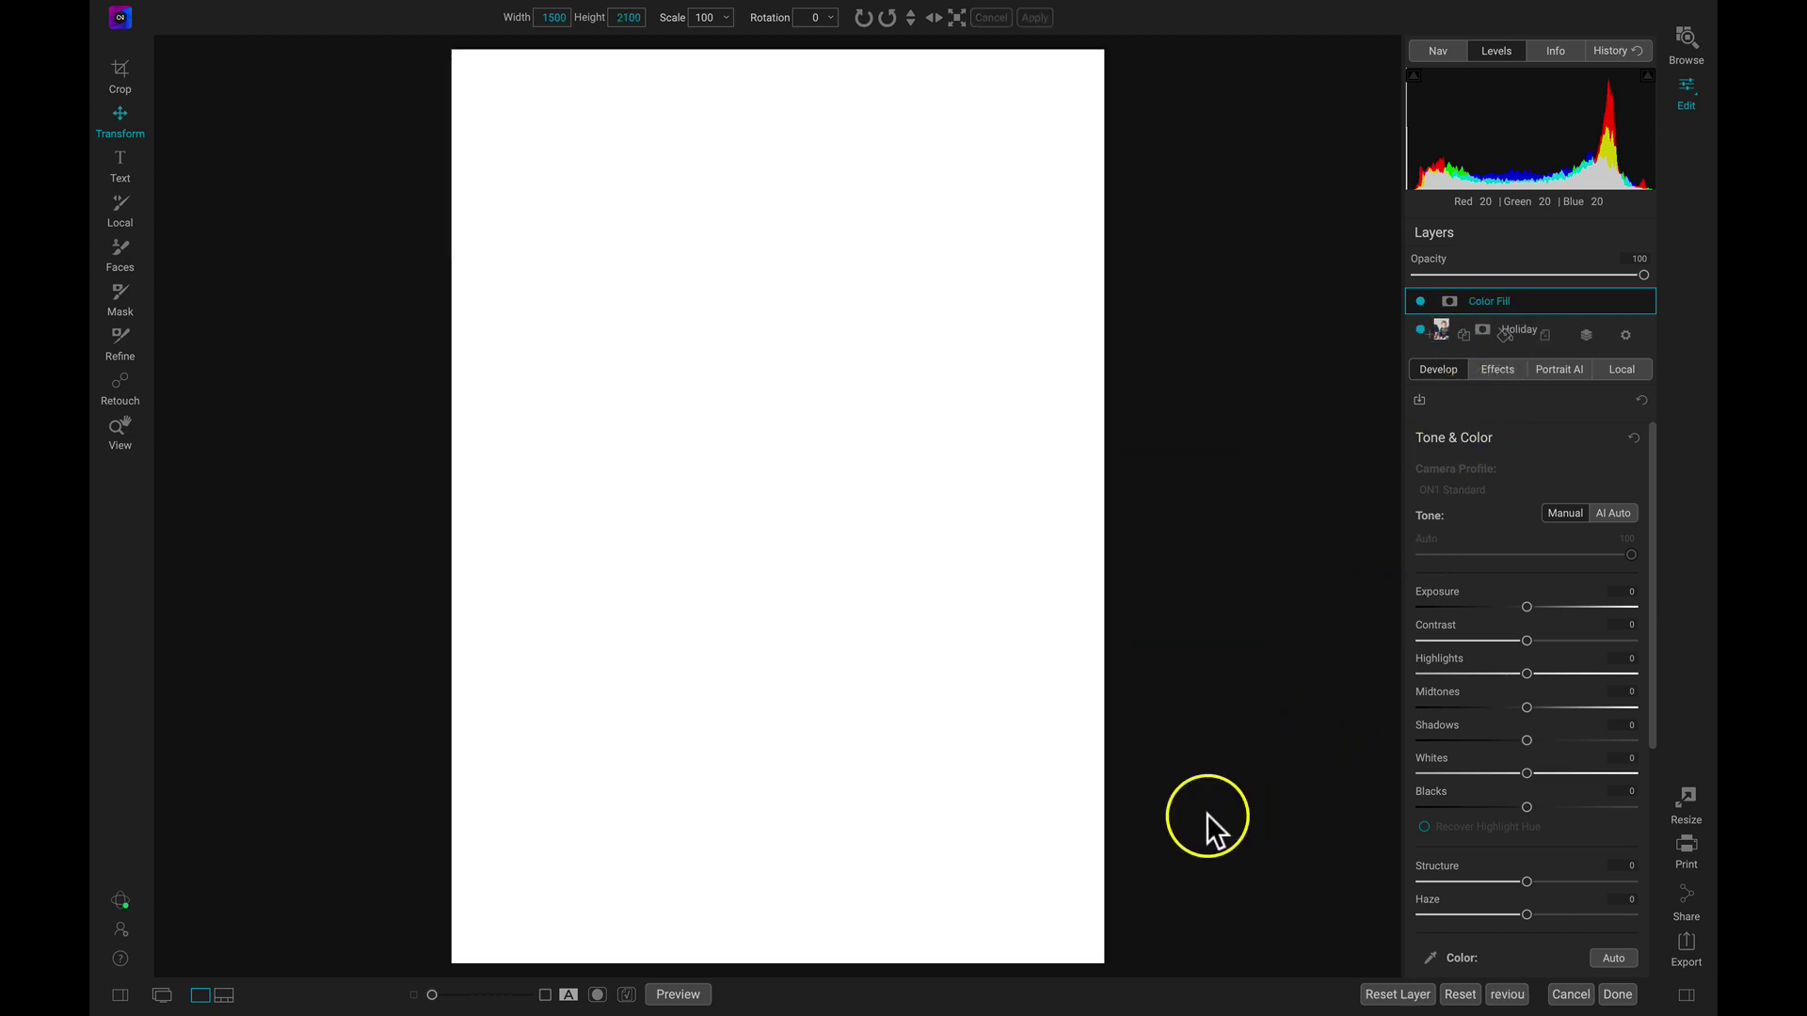
left_click_drag(1572, 292, 1562, 333)
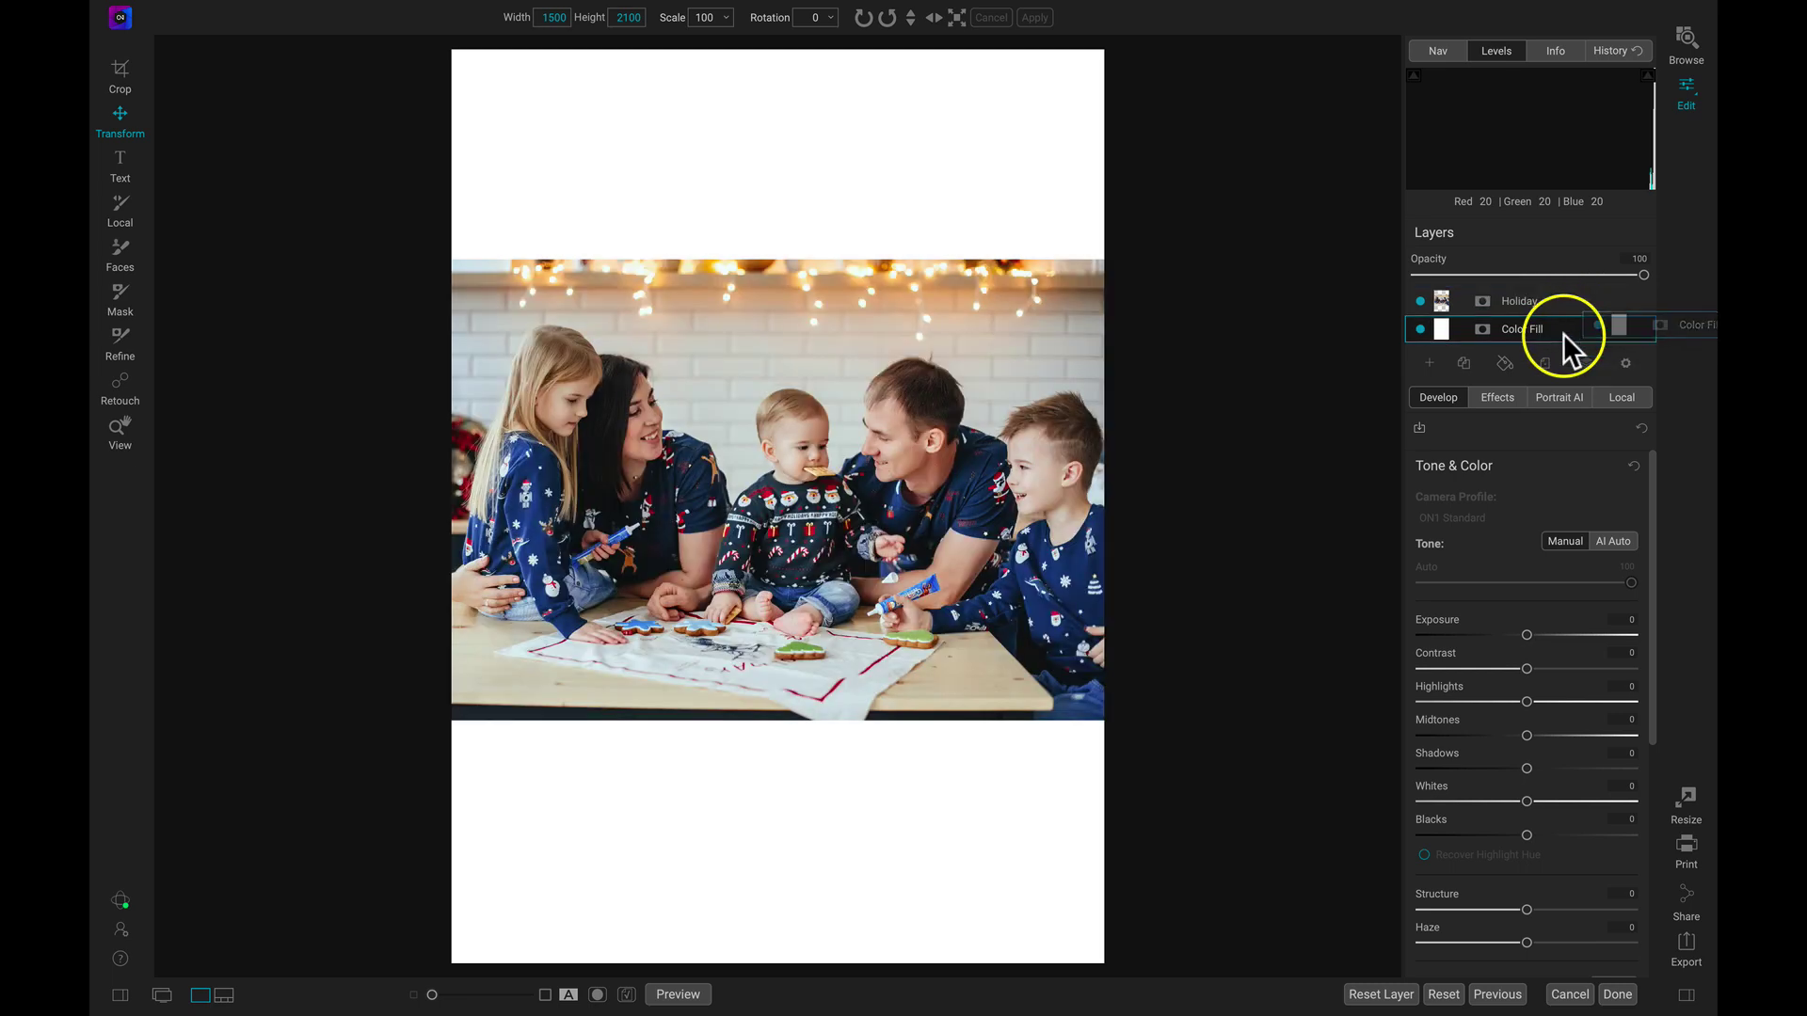
Rename the color fill layer as Background
double_click(1524, 328)
type("Bac")
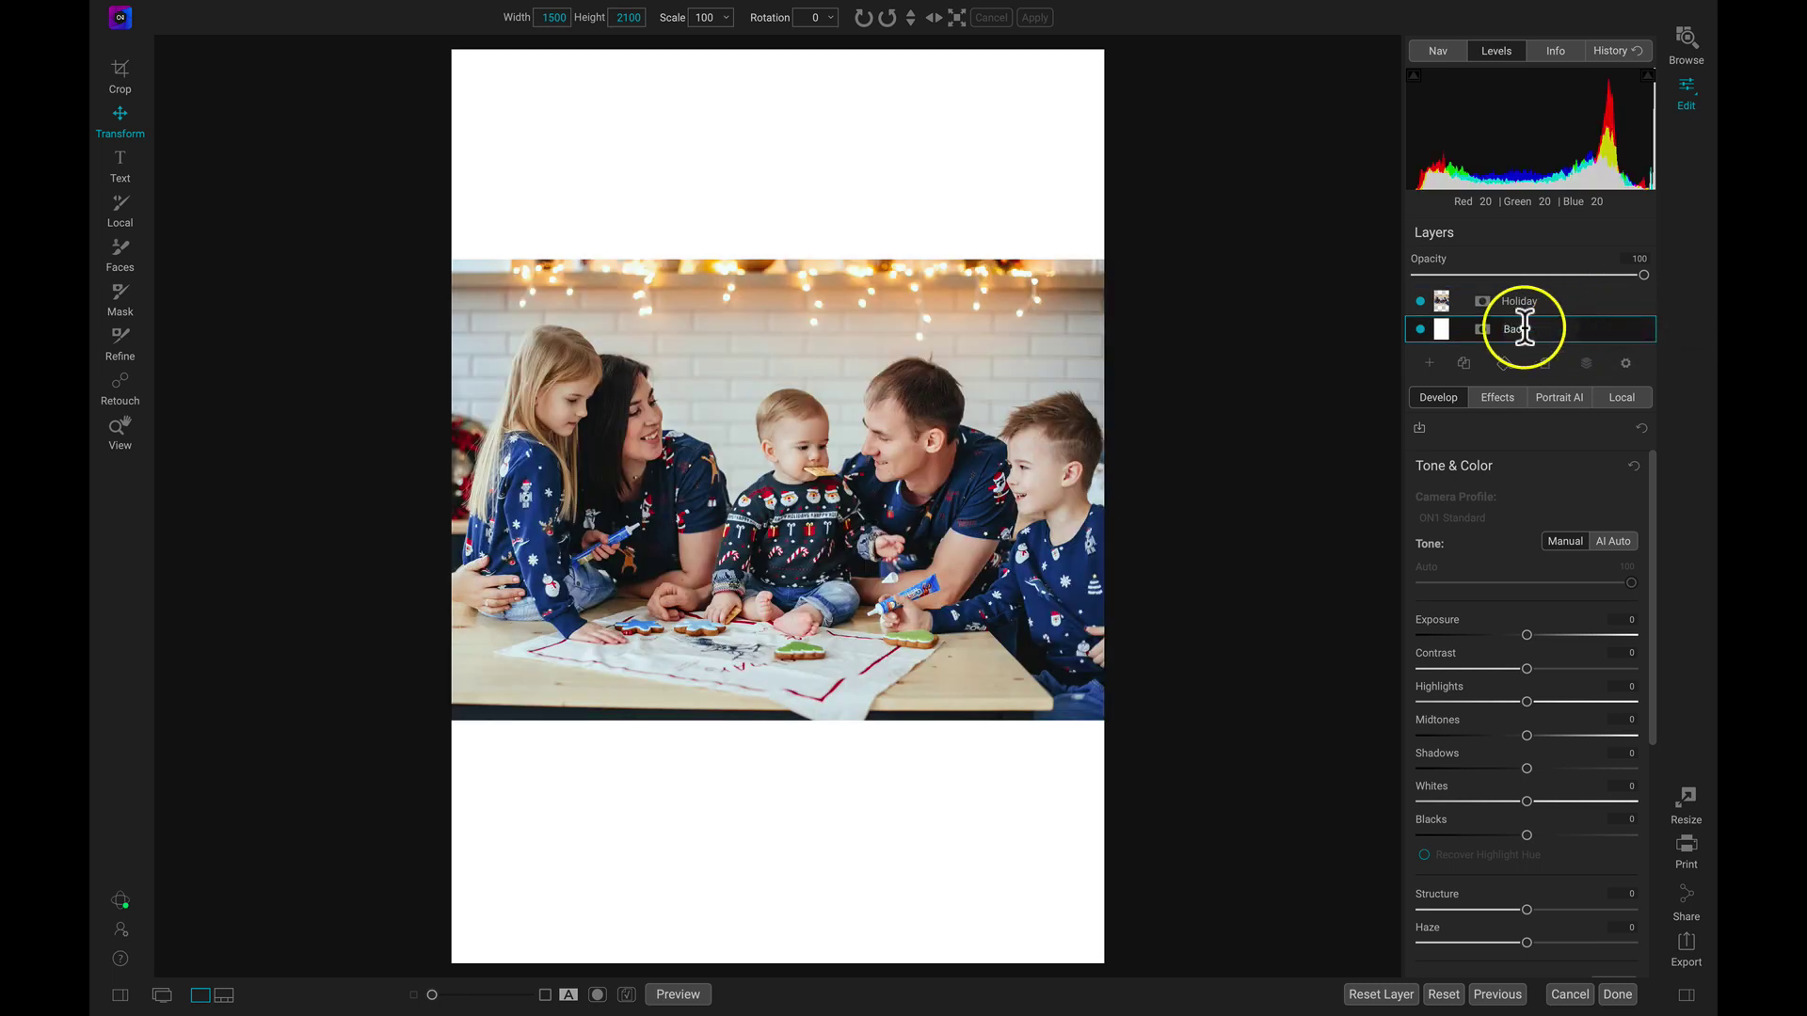
type("kground")
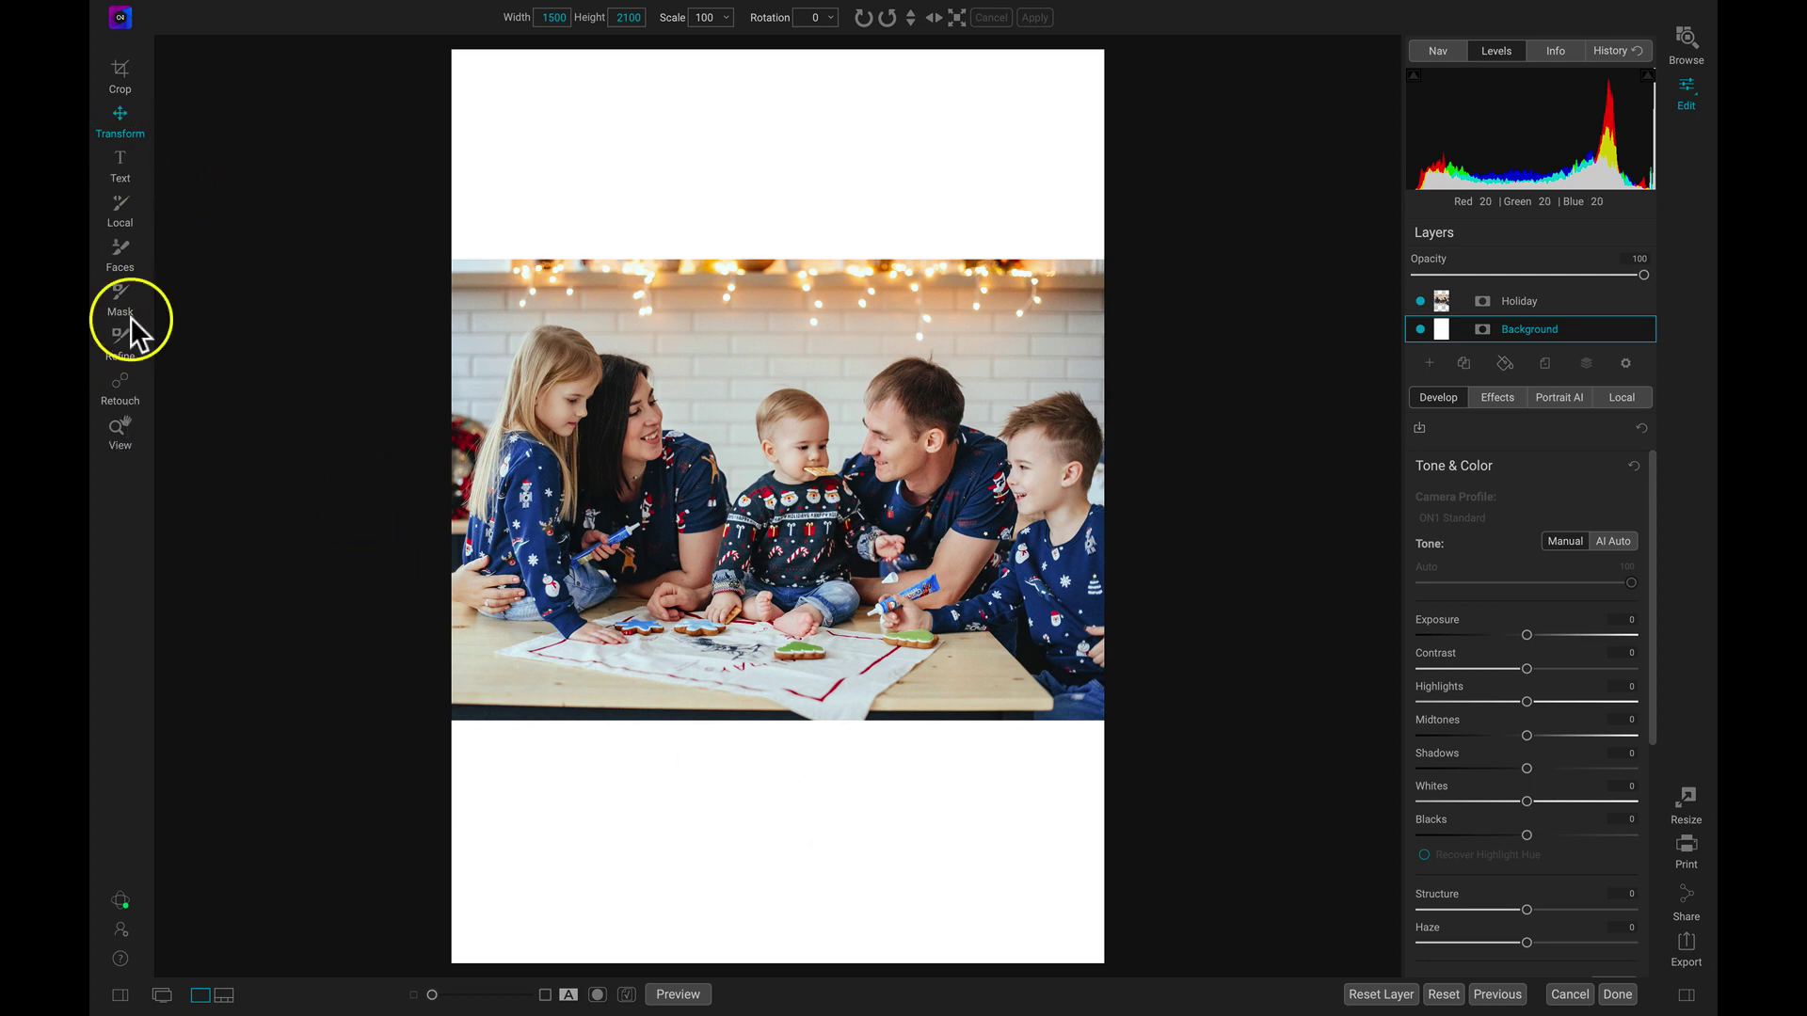
Add a text box reading "Happy Holidays" in the Anita Jane font
left_click(119, 164)
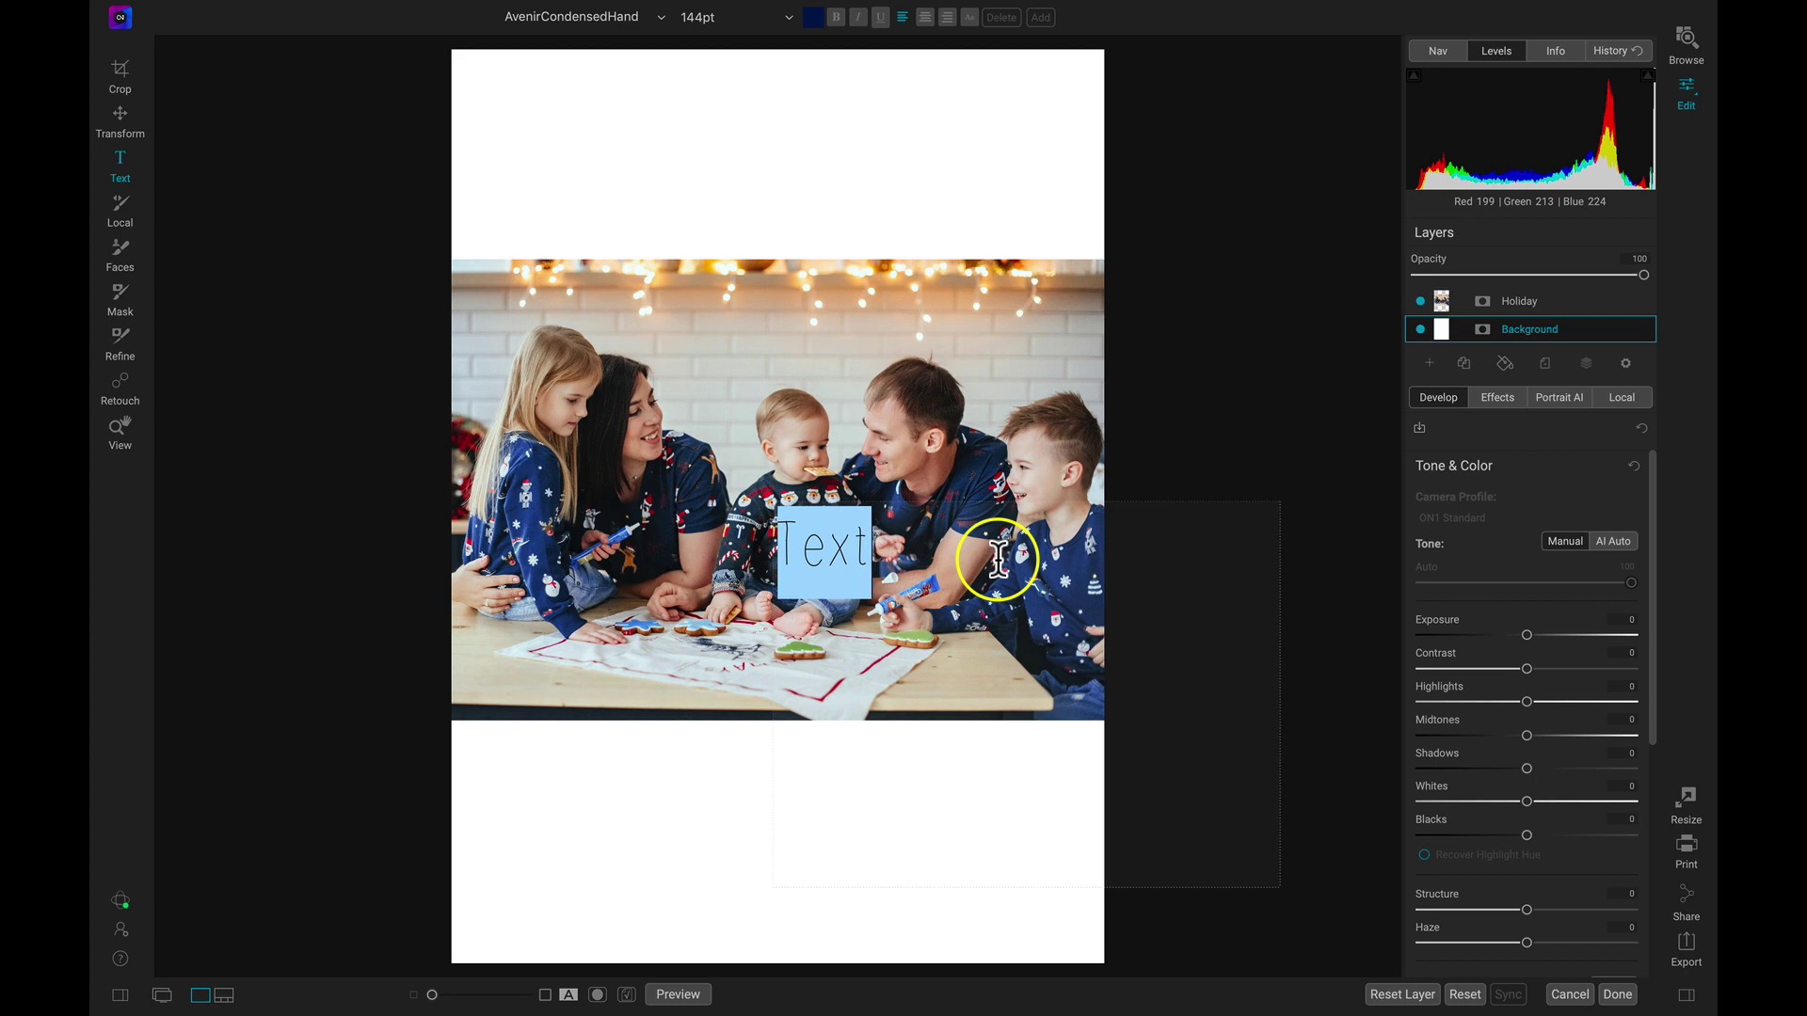
left_click(660, 17)
scroll(658, 84, "up", 5)
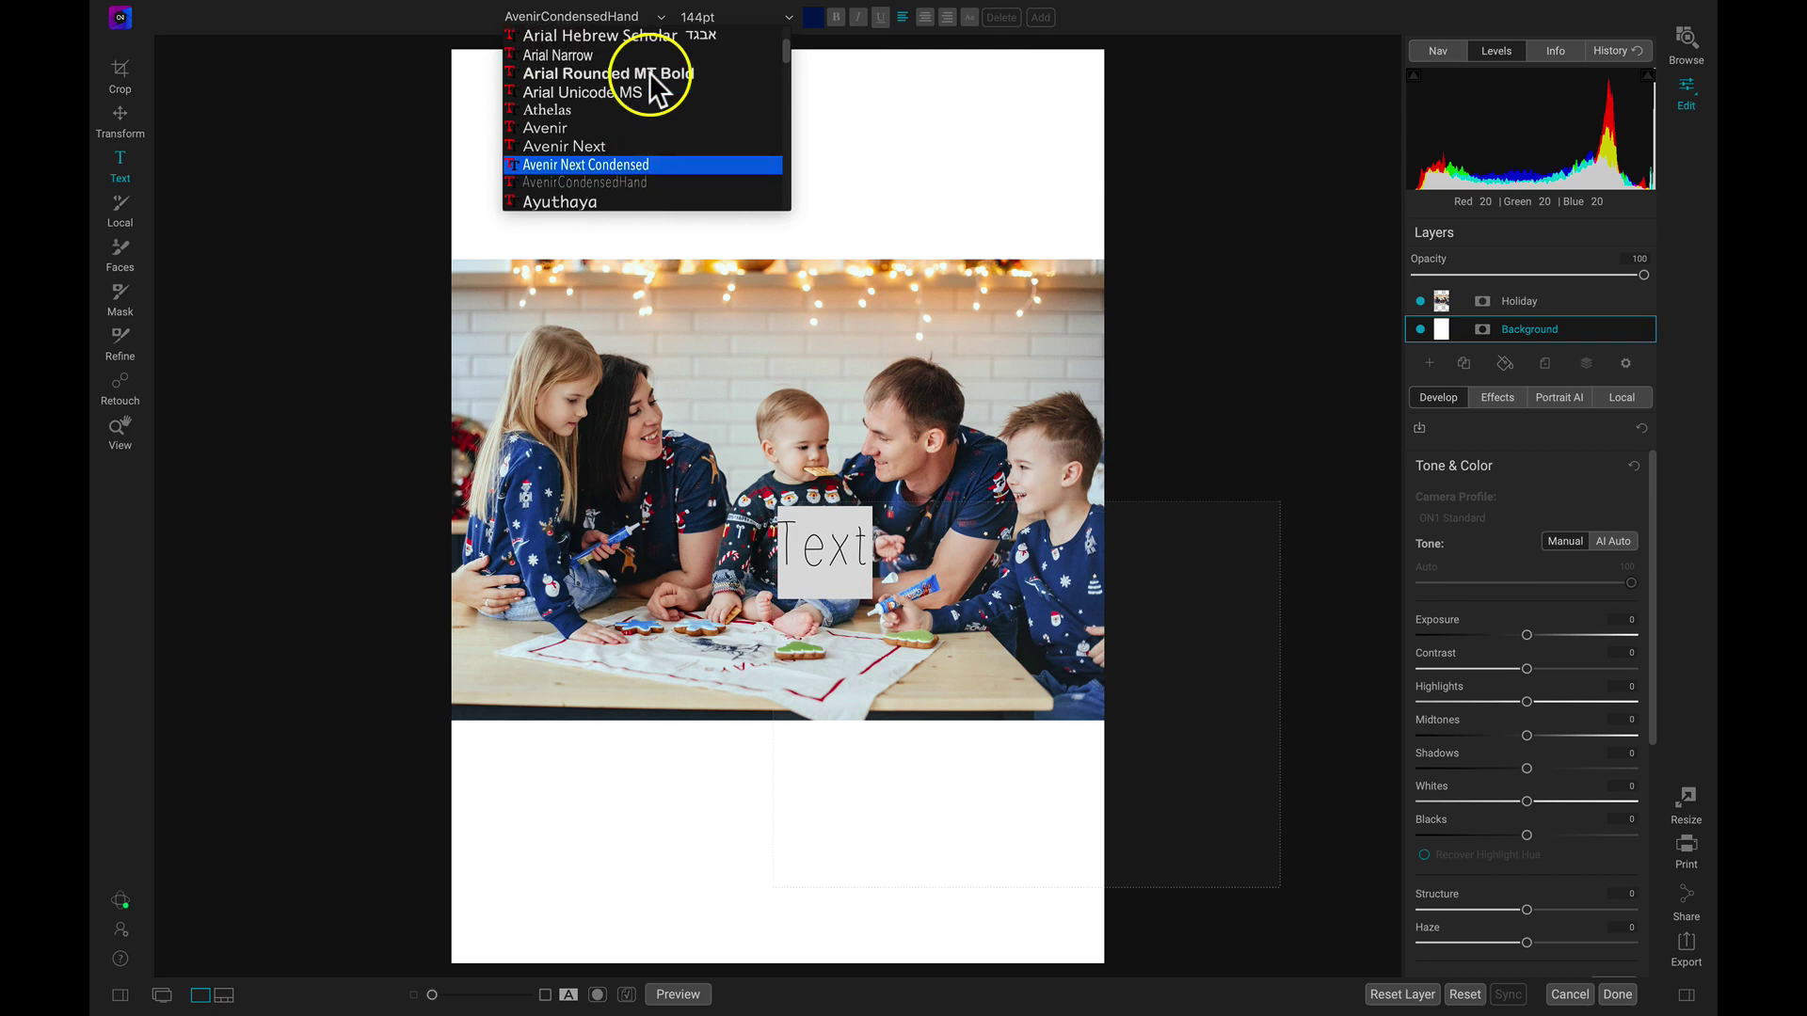
scroll(659, 84, "up", 10)
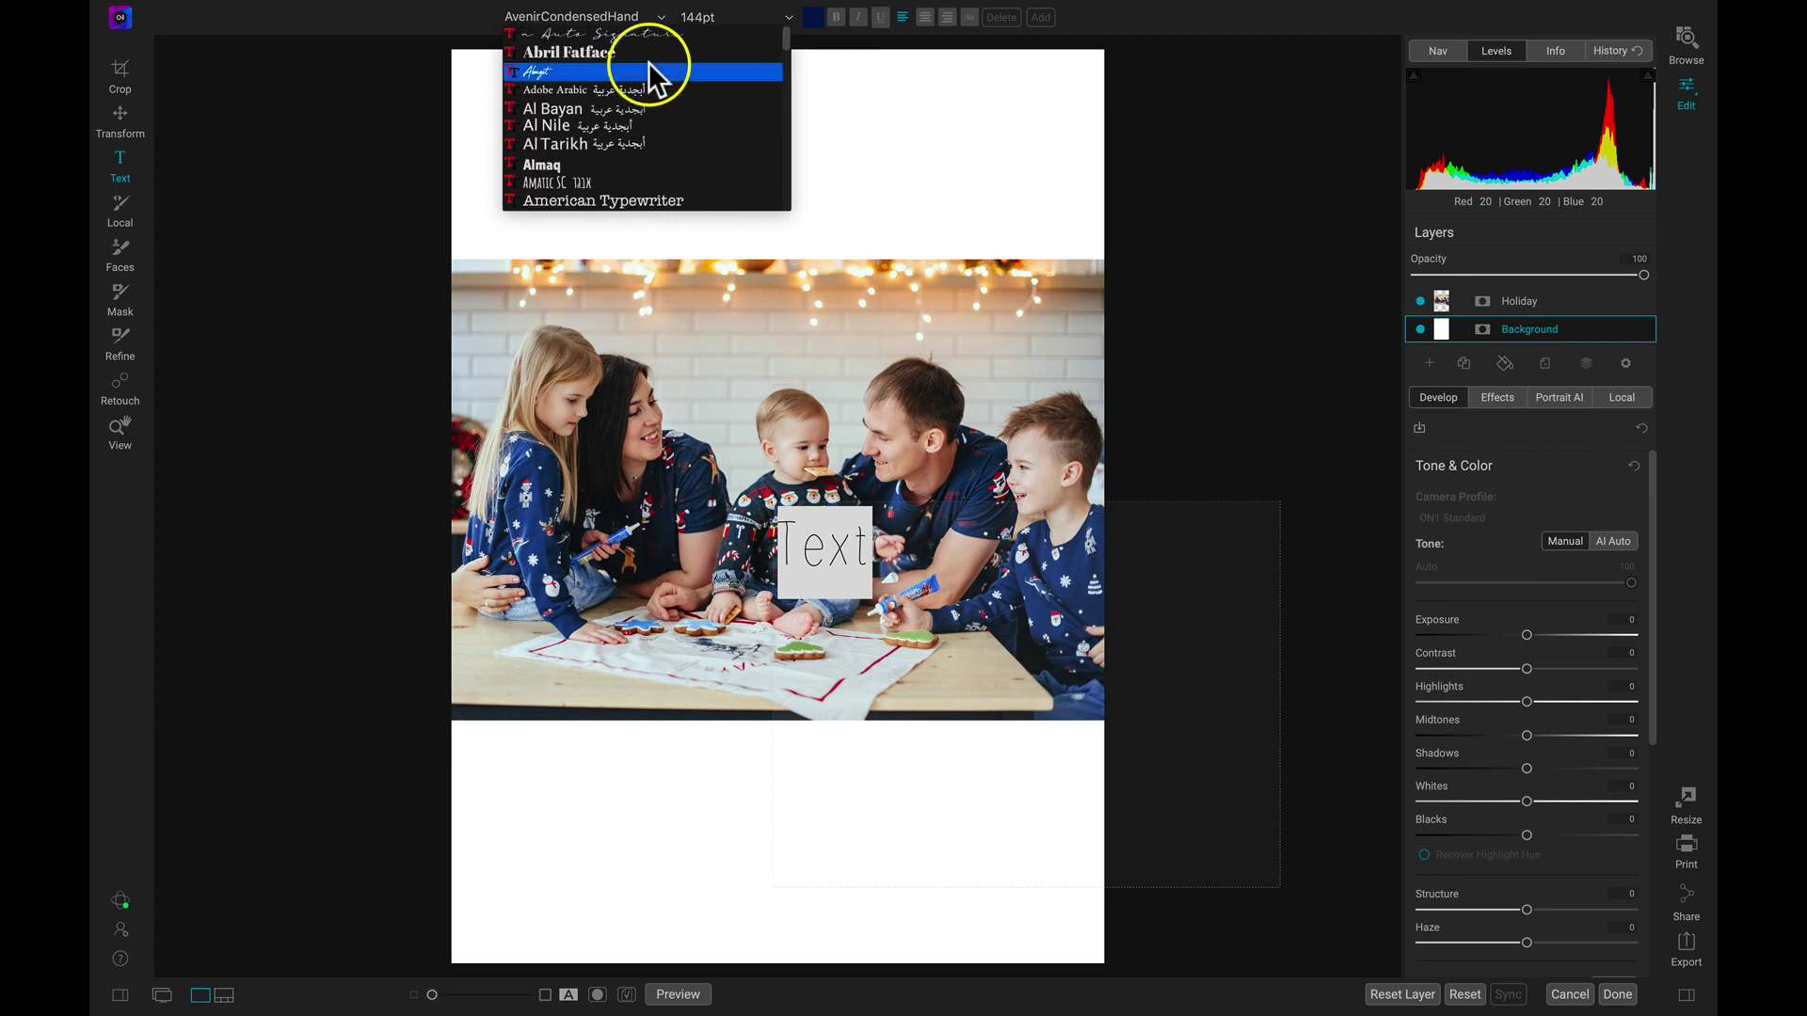
scroll(601, 60, "down", 5)
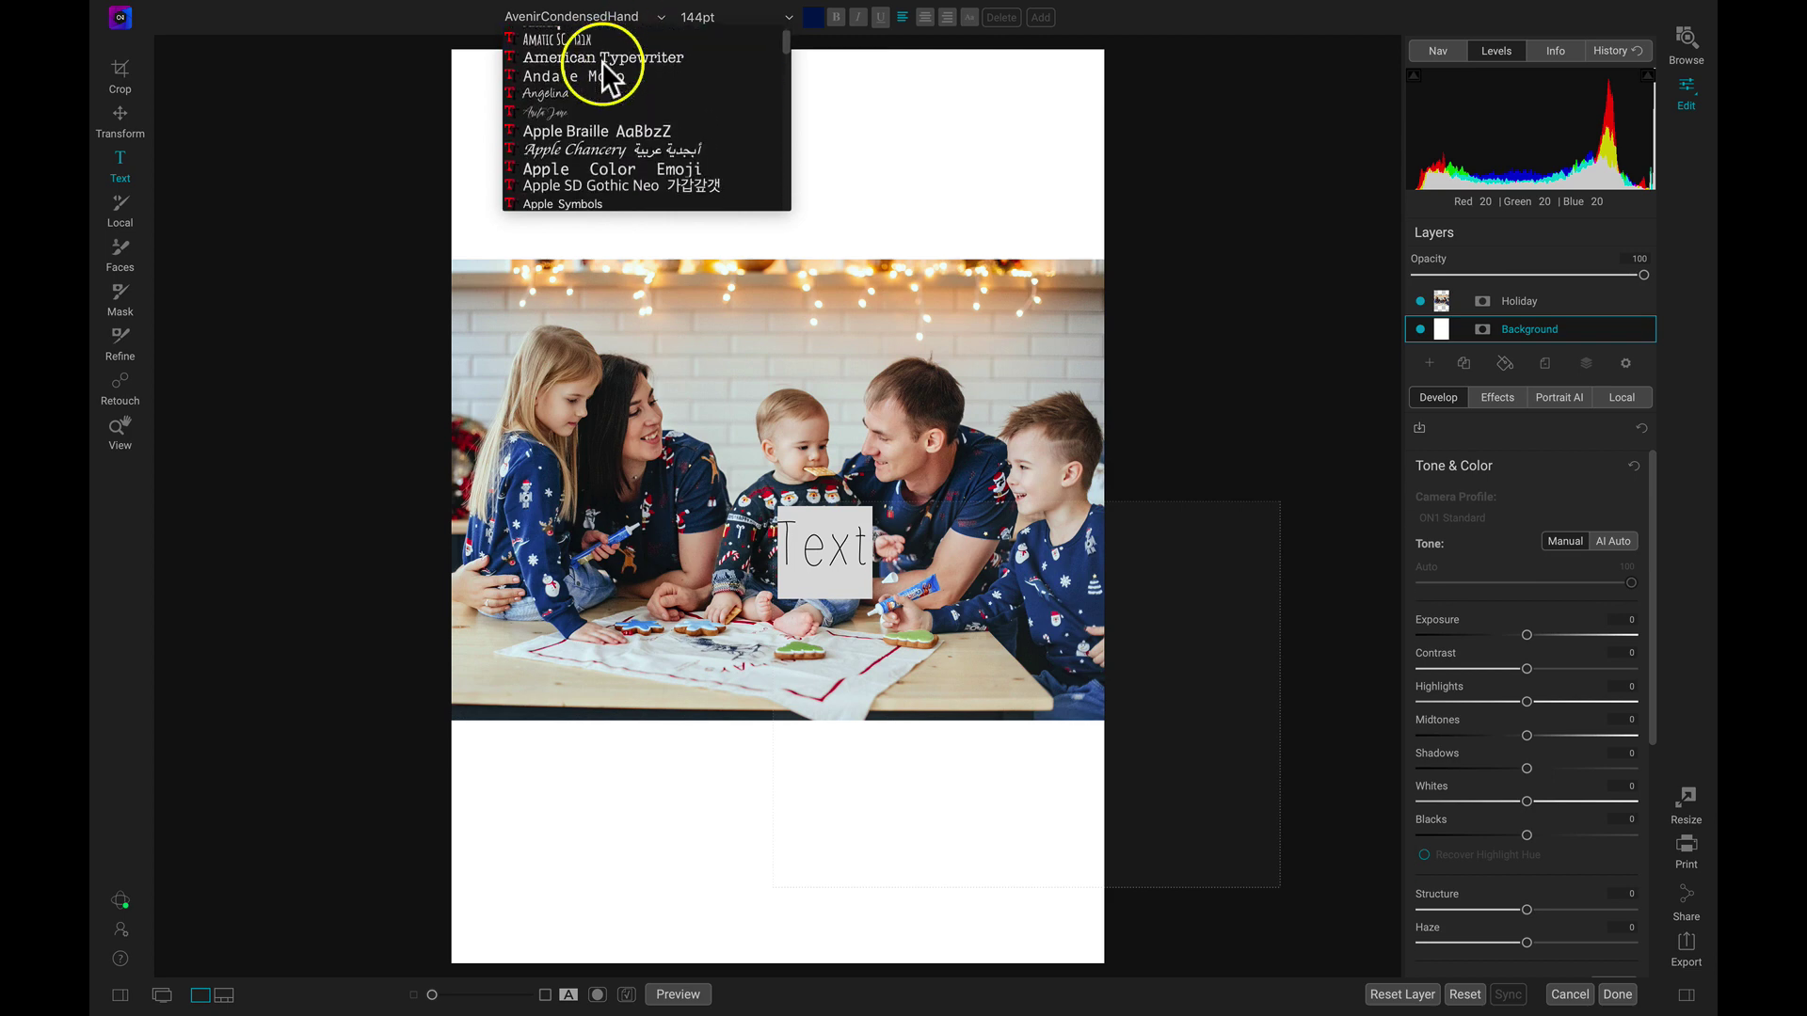
left_click(567, 111)
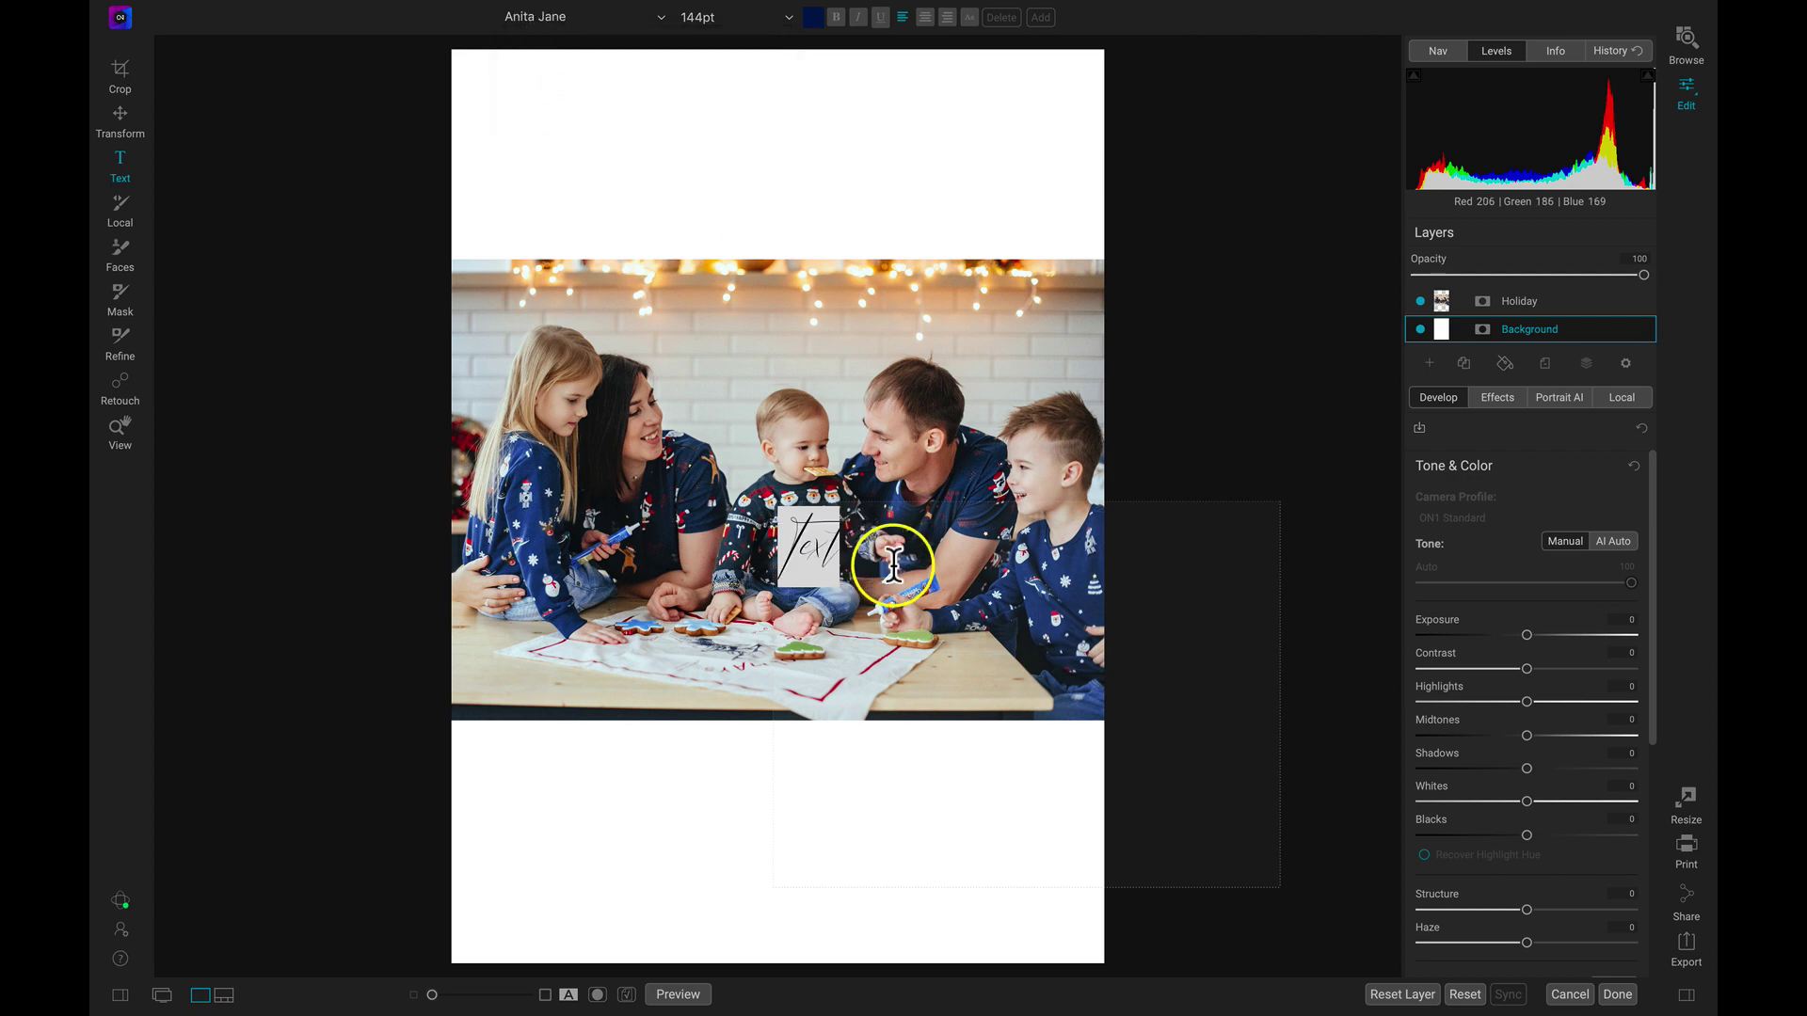
type("Happy Holidays")
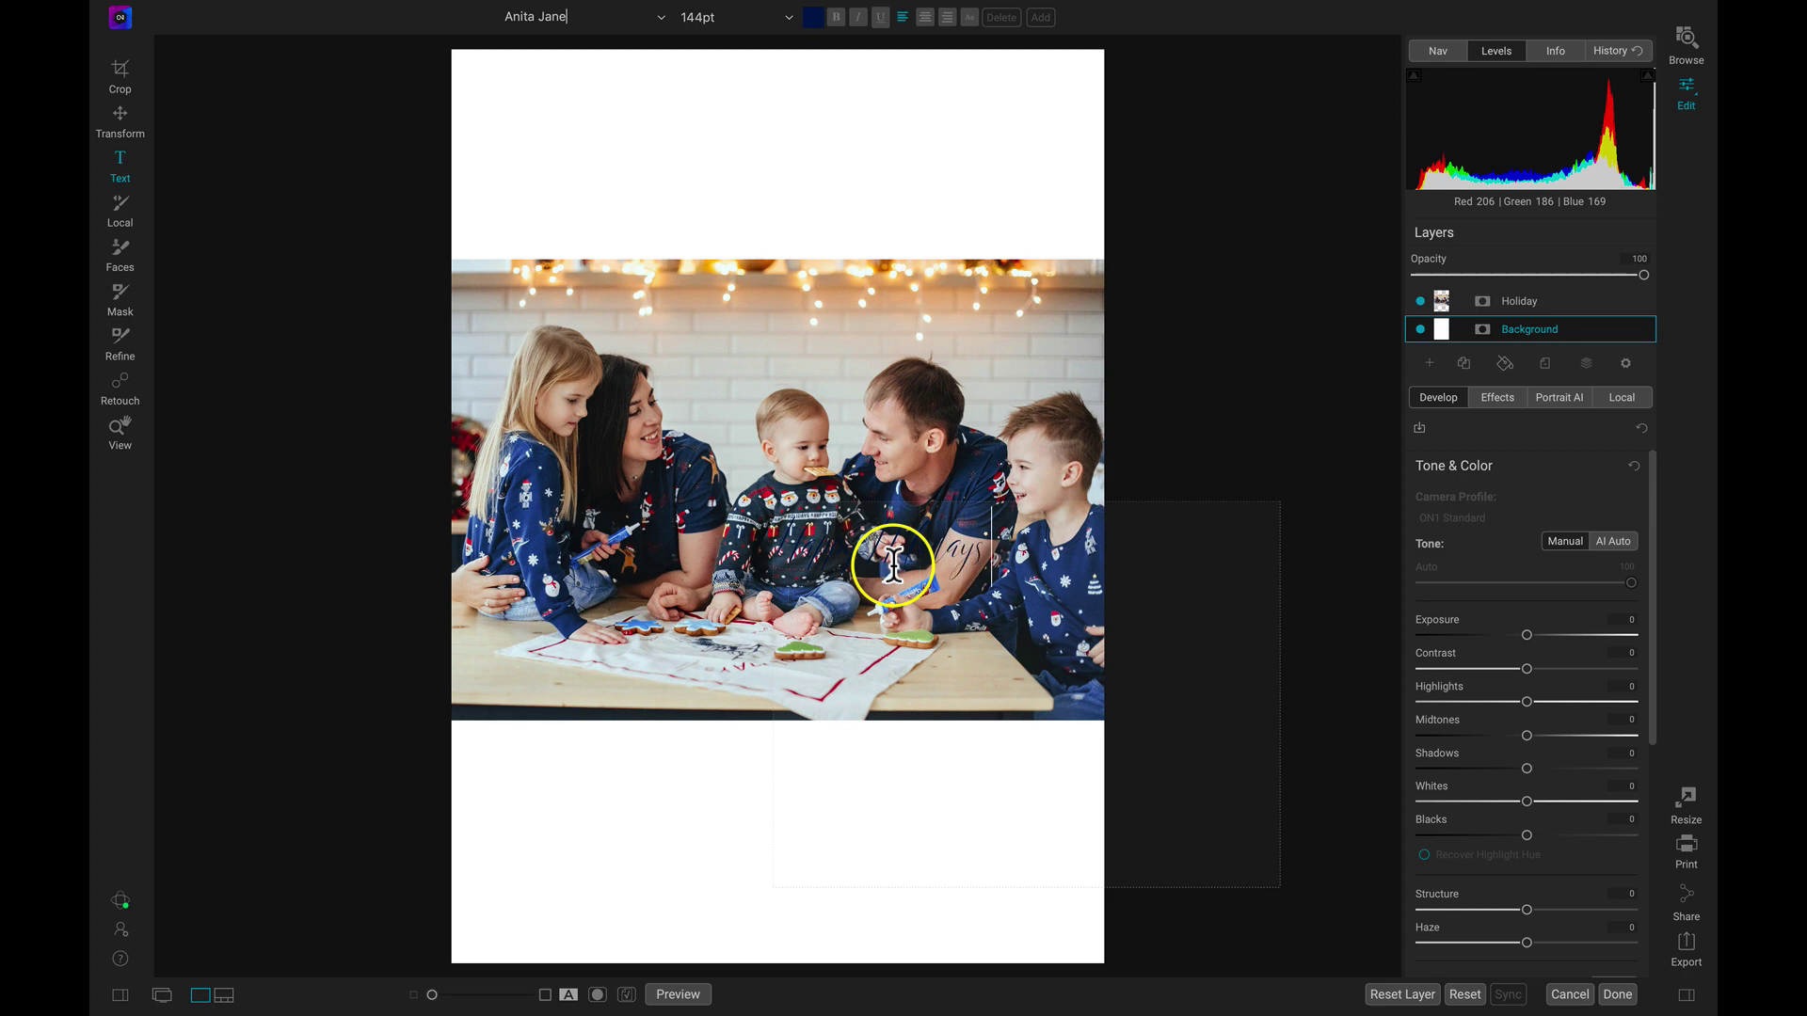
left_click(1319, 428)
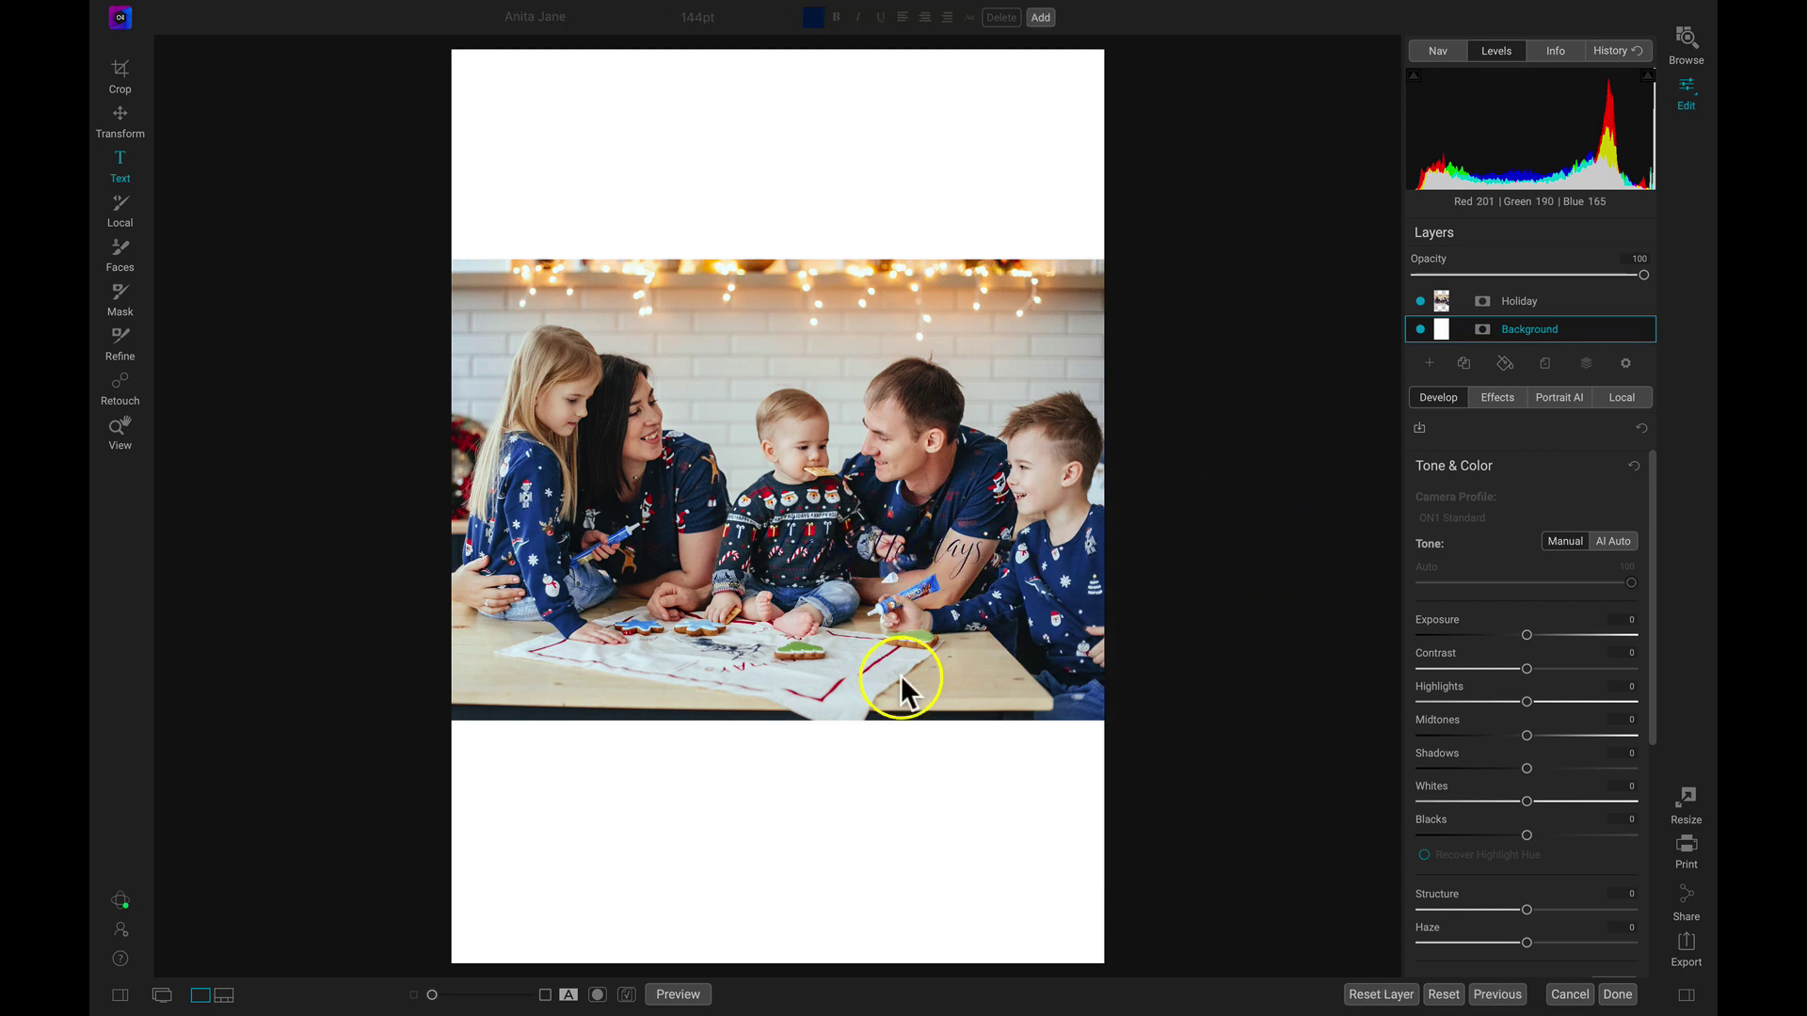
Move the "Happy Holidays" text into the white area above the photo and center-align it
left_click(930, 544)
left_click_drag(941, 561, 774, 160)
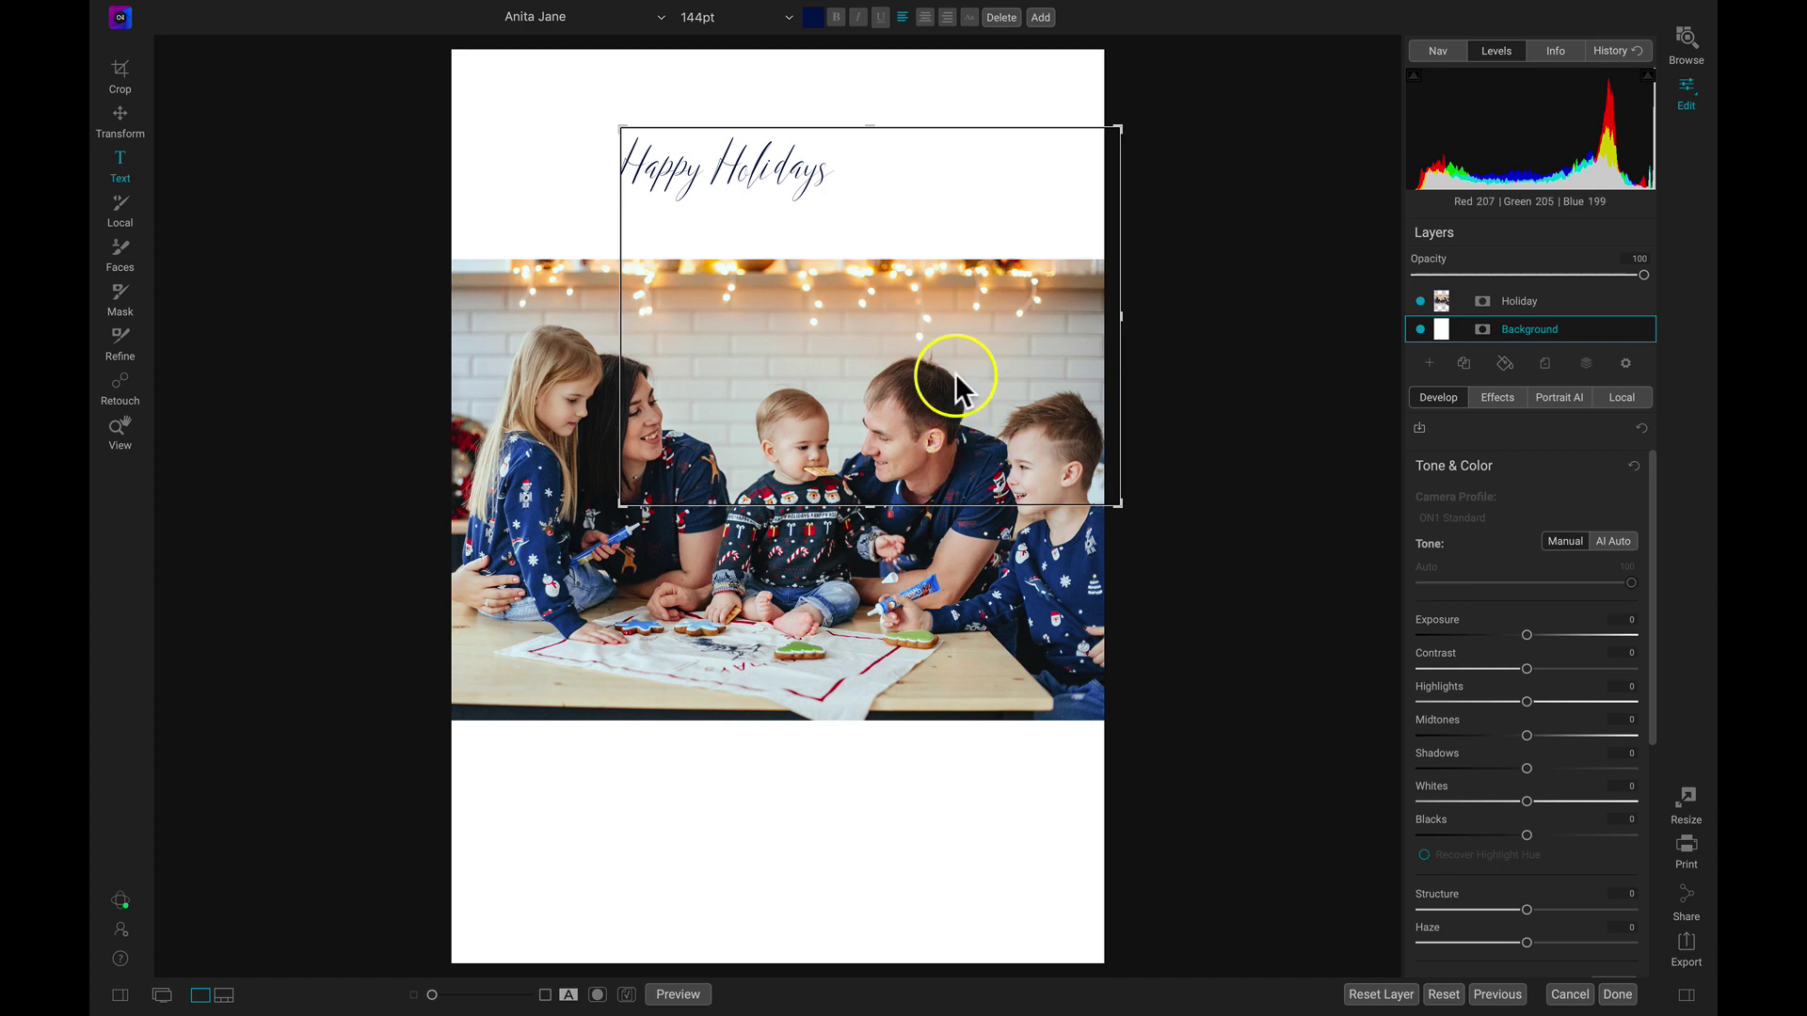
left_click(926, 17)
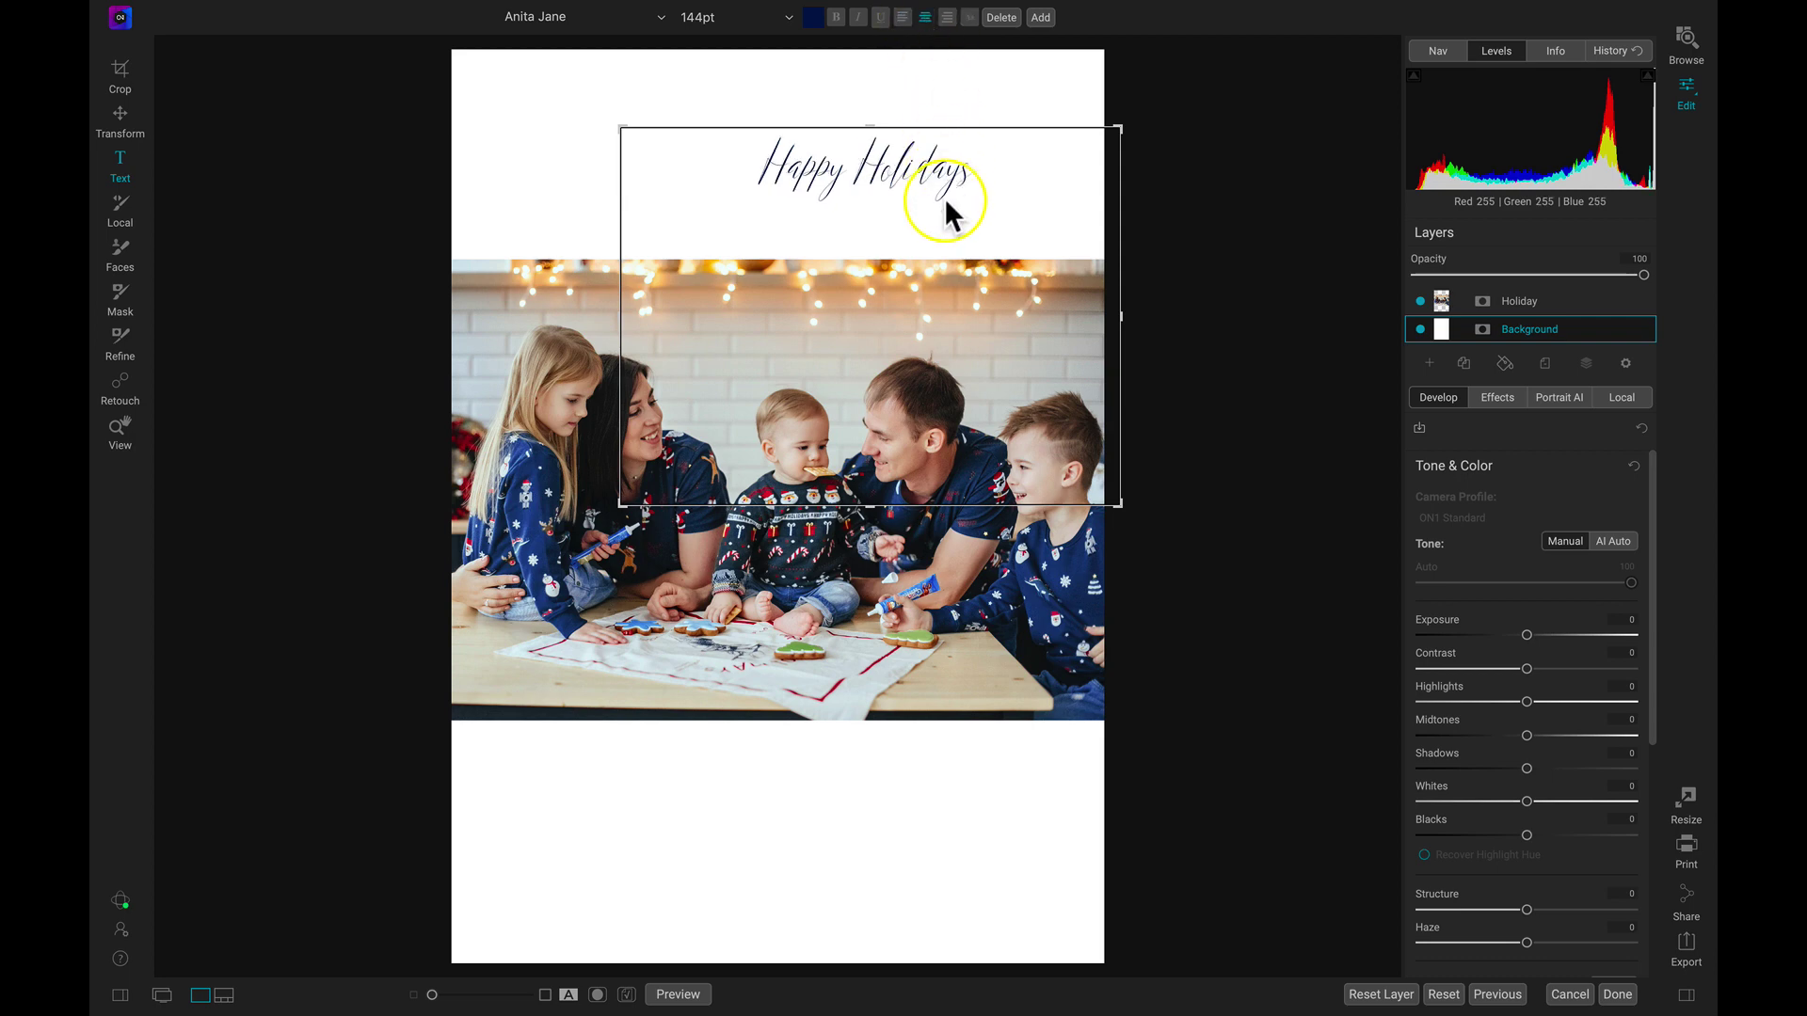
left_click_drag(907, 179, 828, 166)
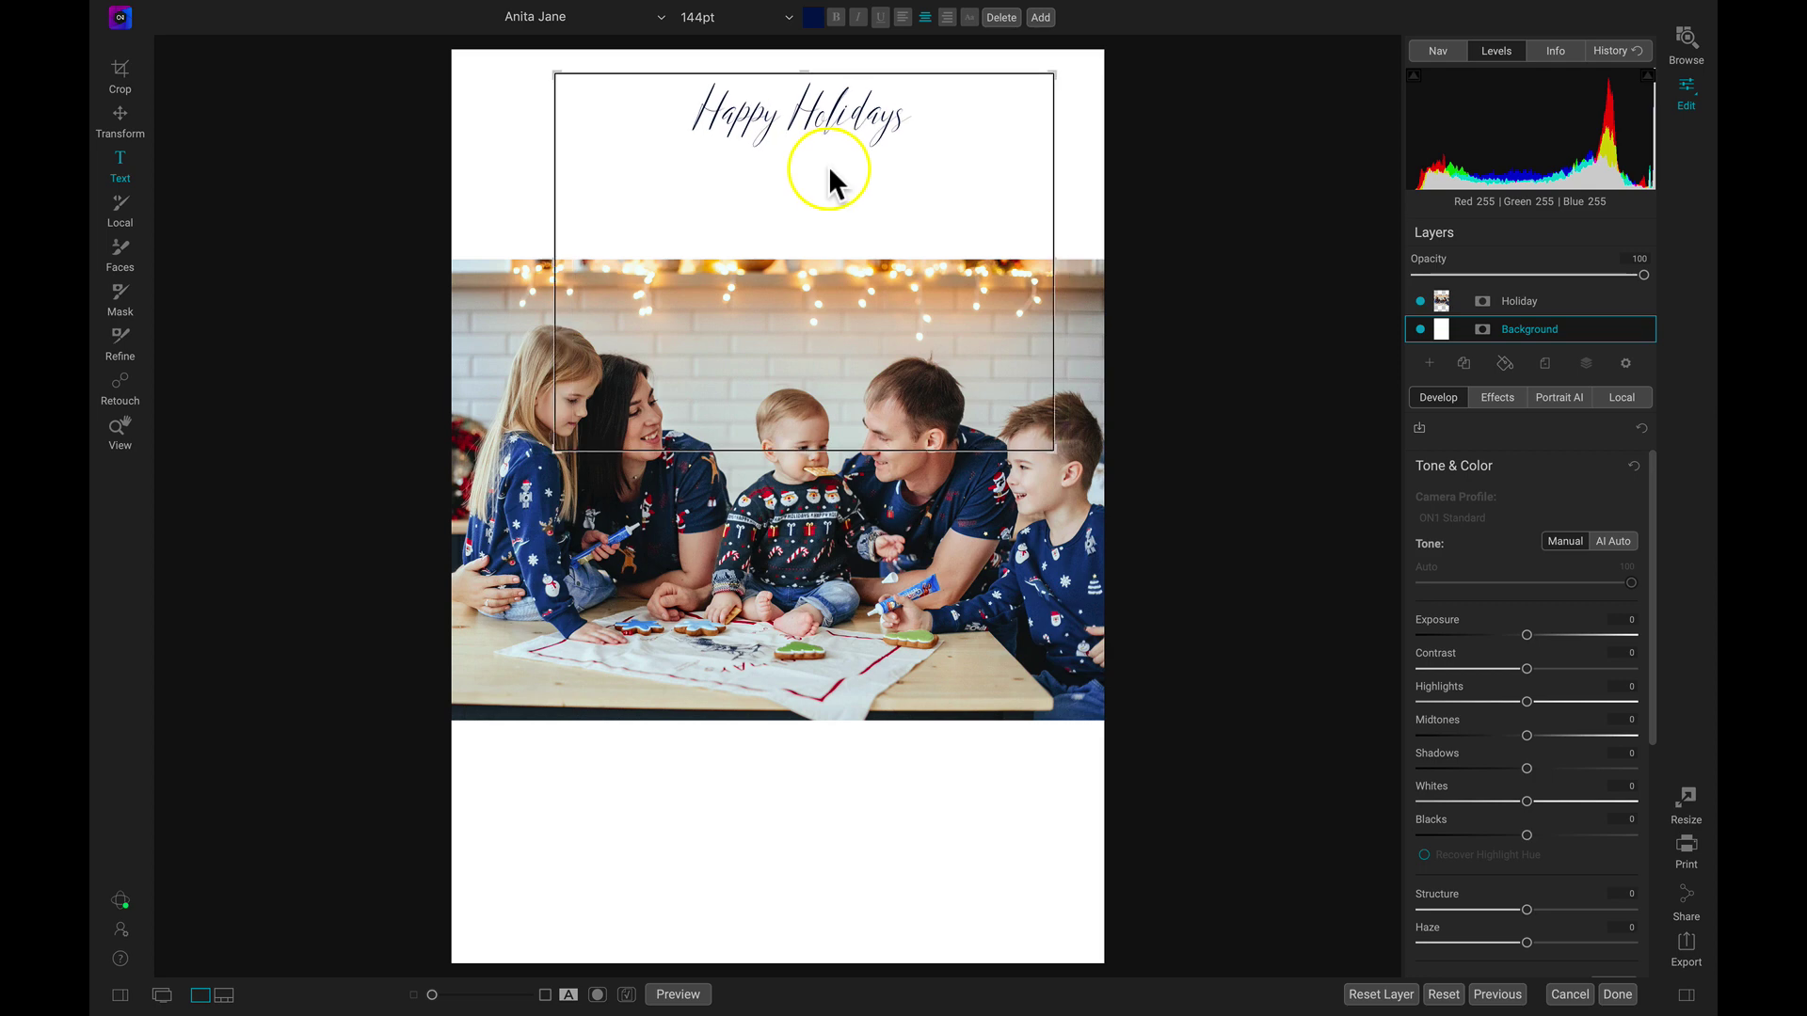
left_click_drag(889, 105, 811, 127)
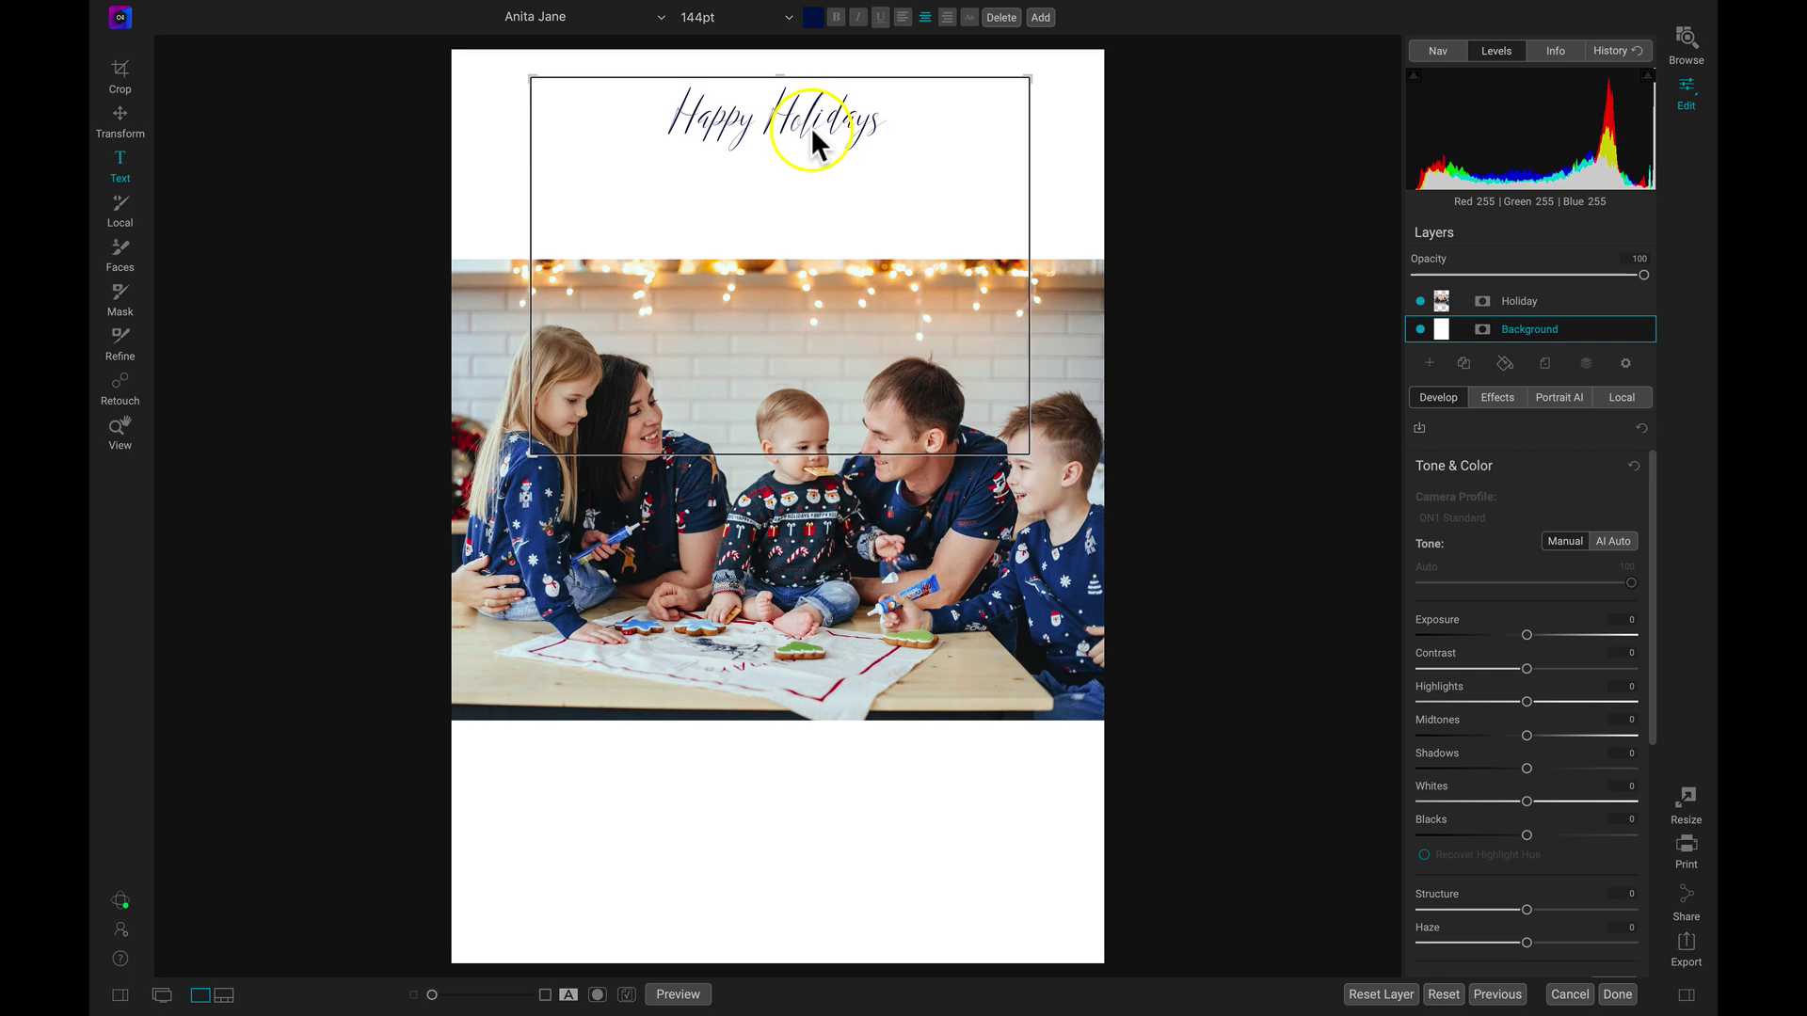
Set the "Happy Holidays" text size to 315pt and deselect the text box
left_click(788, 17)
left_click(735, 184)
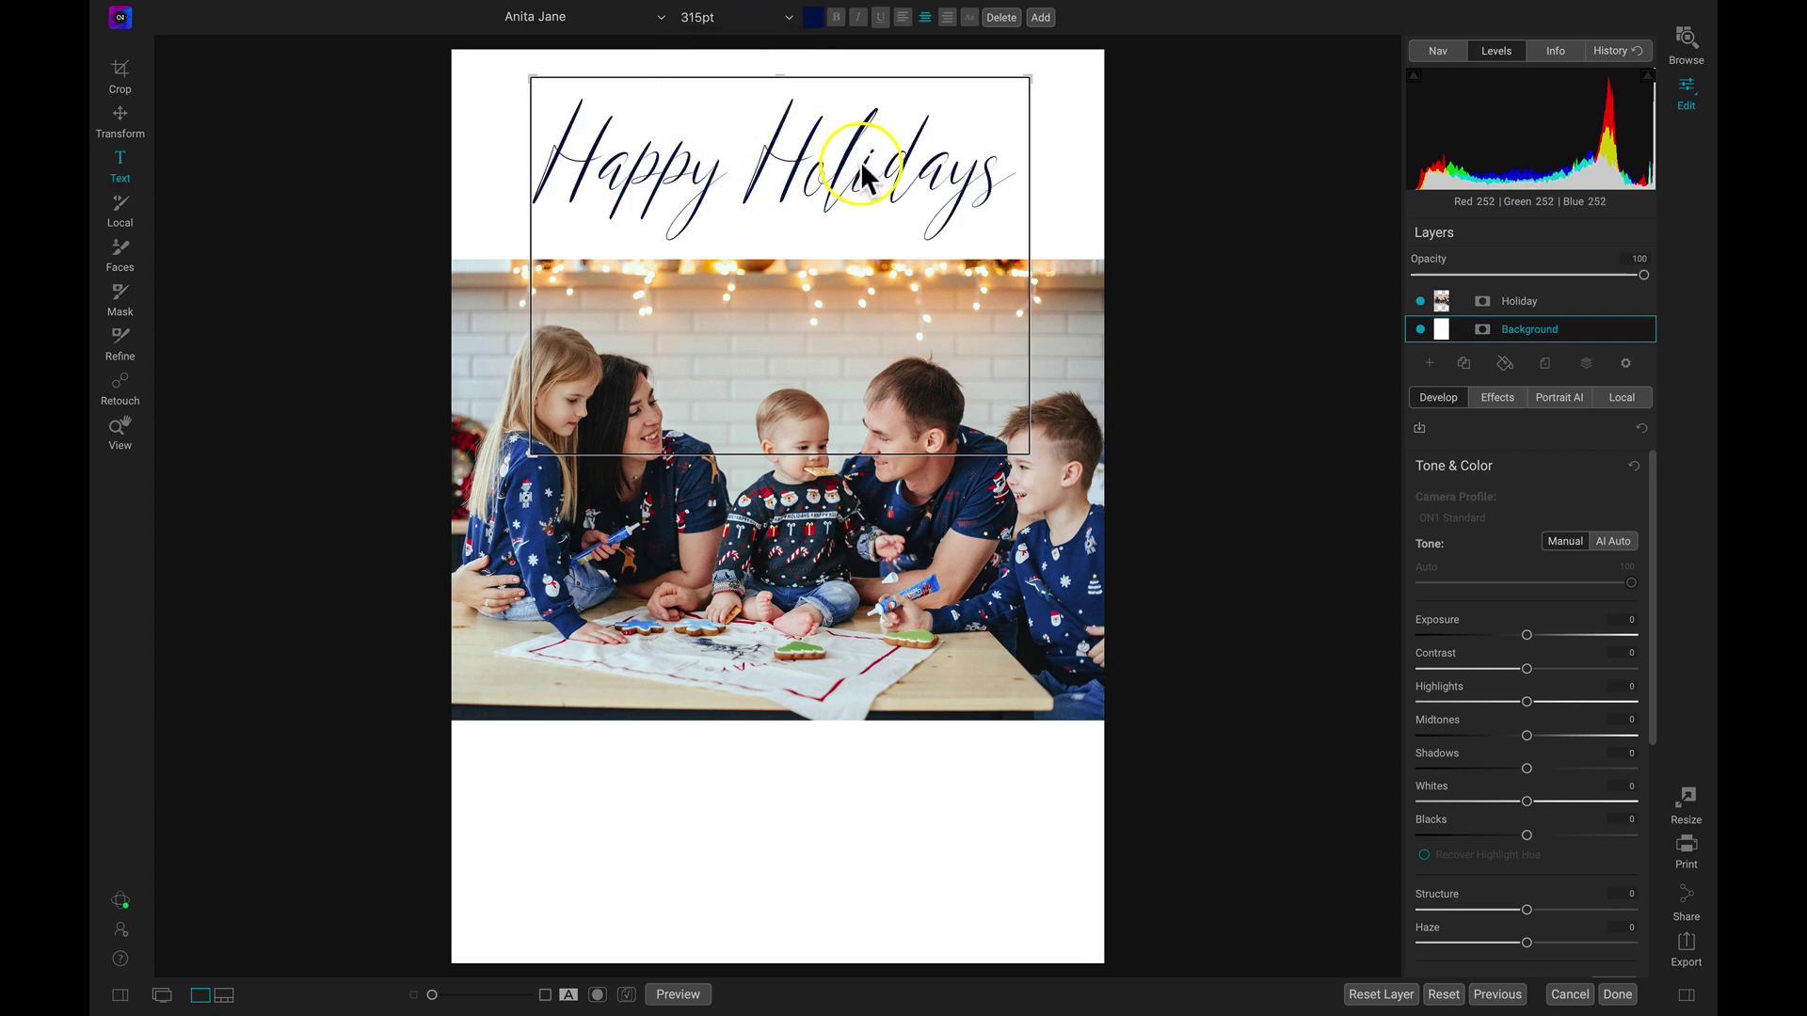
left_click(1291, 280)
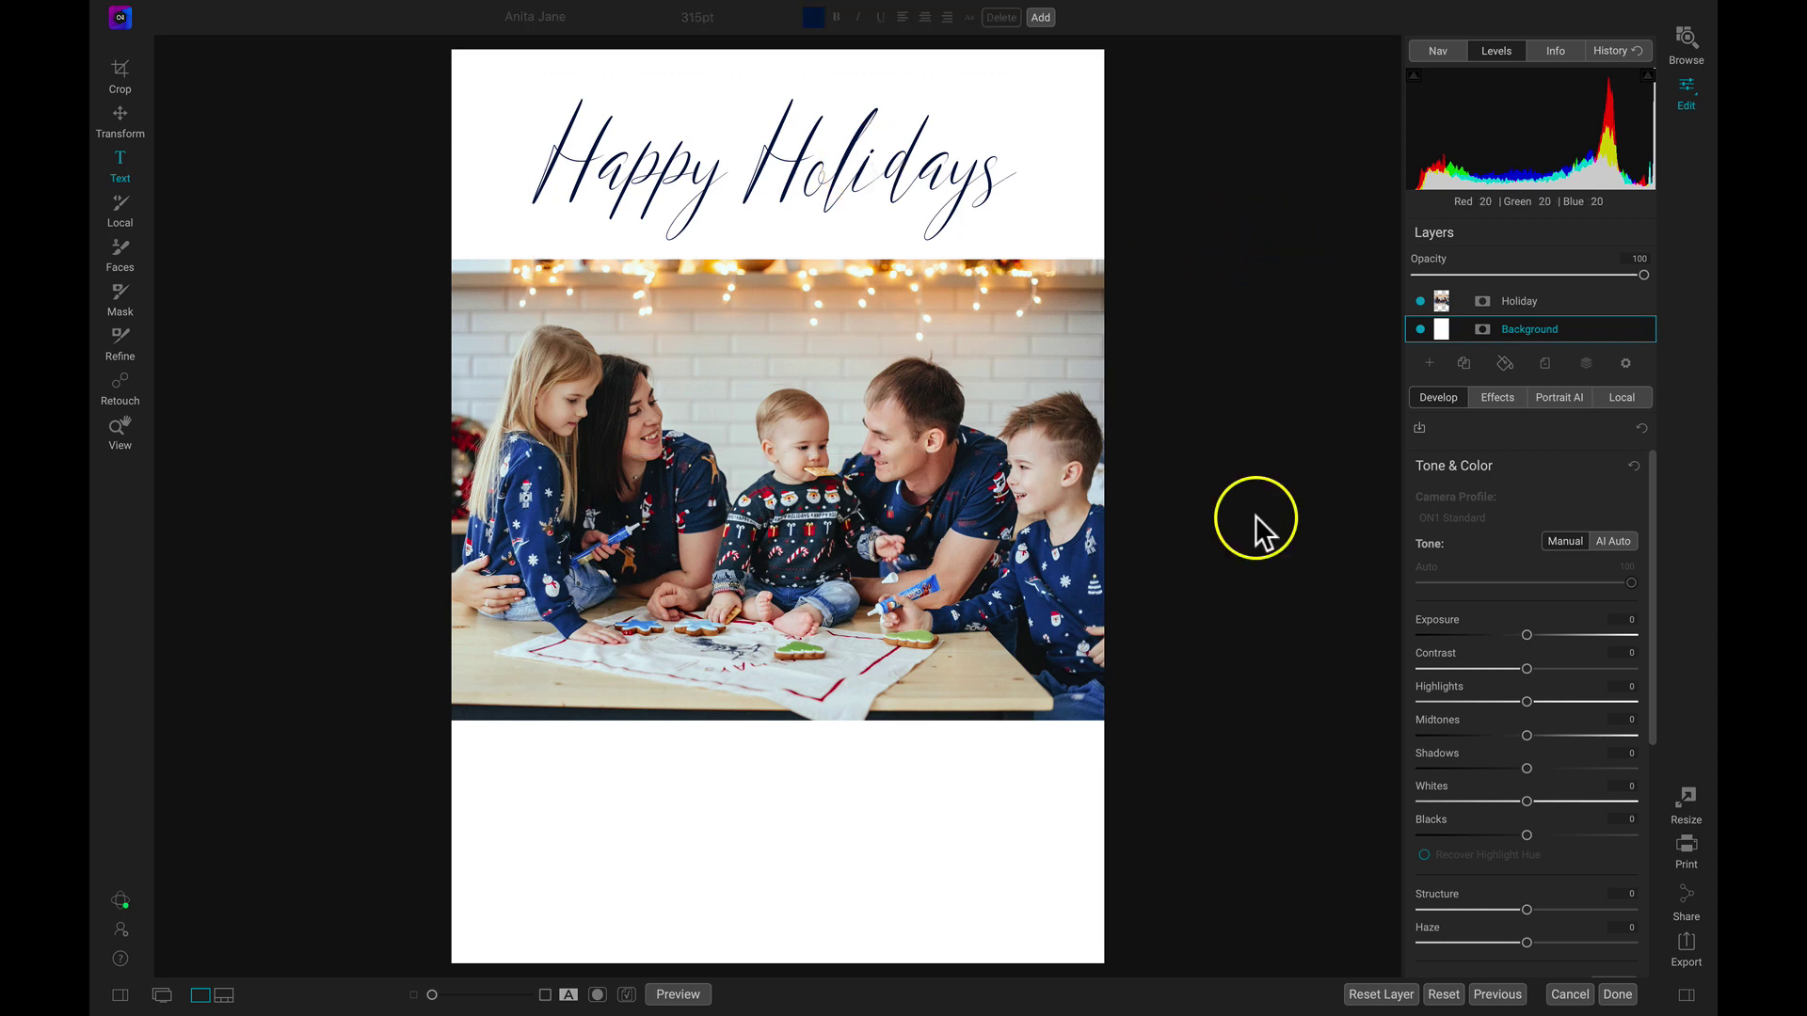
Add a second text box and set its font to AvenirCondensedHand
left_click(1041, 21)
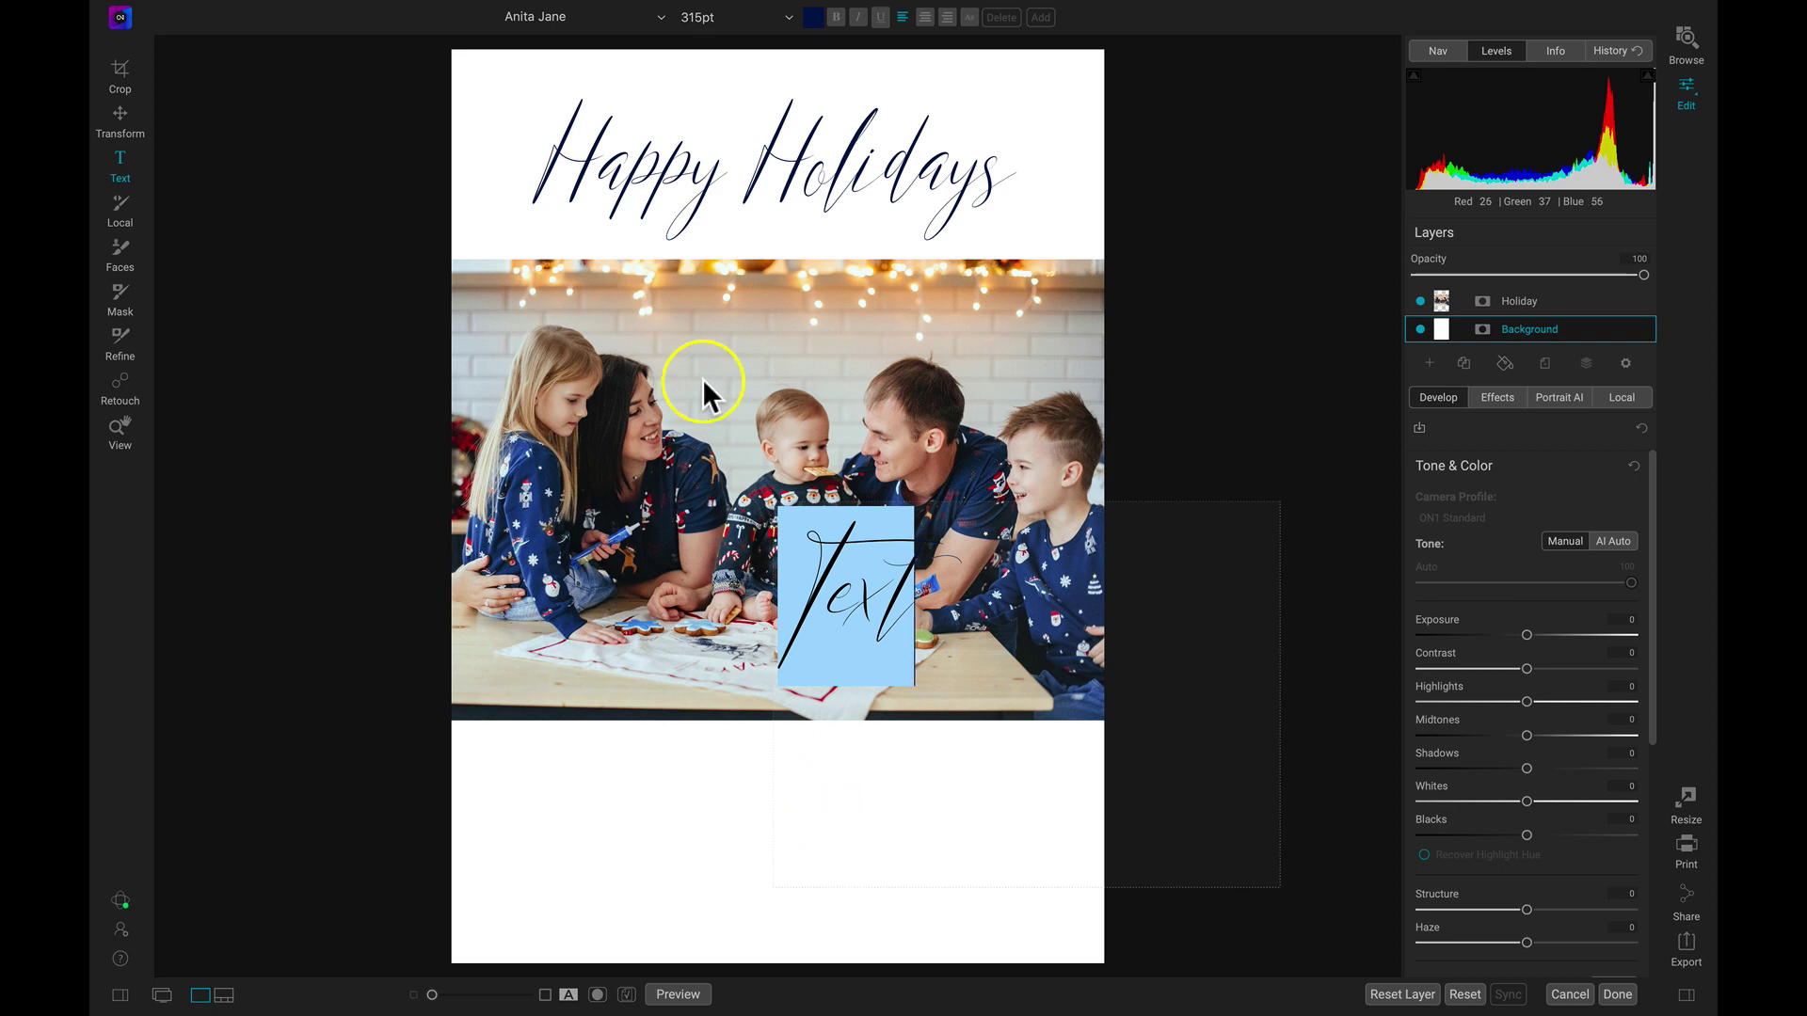
left_click(662, 19)
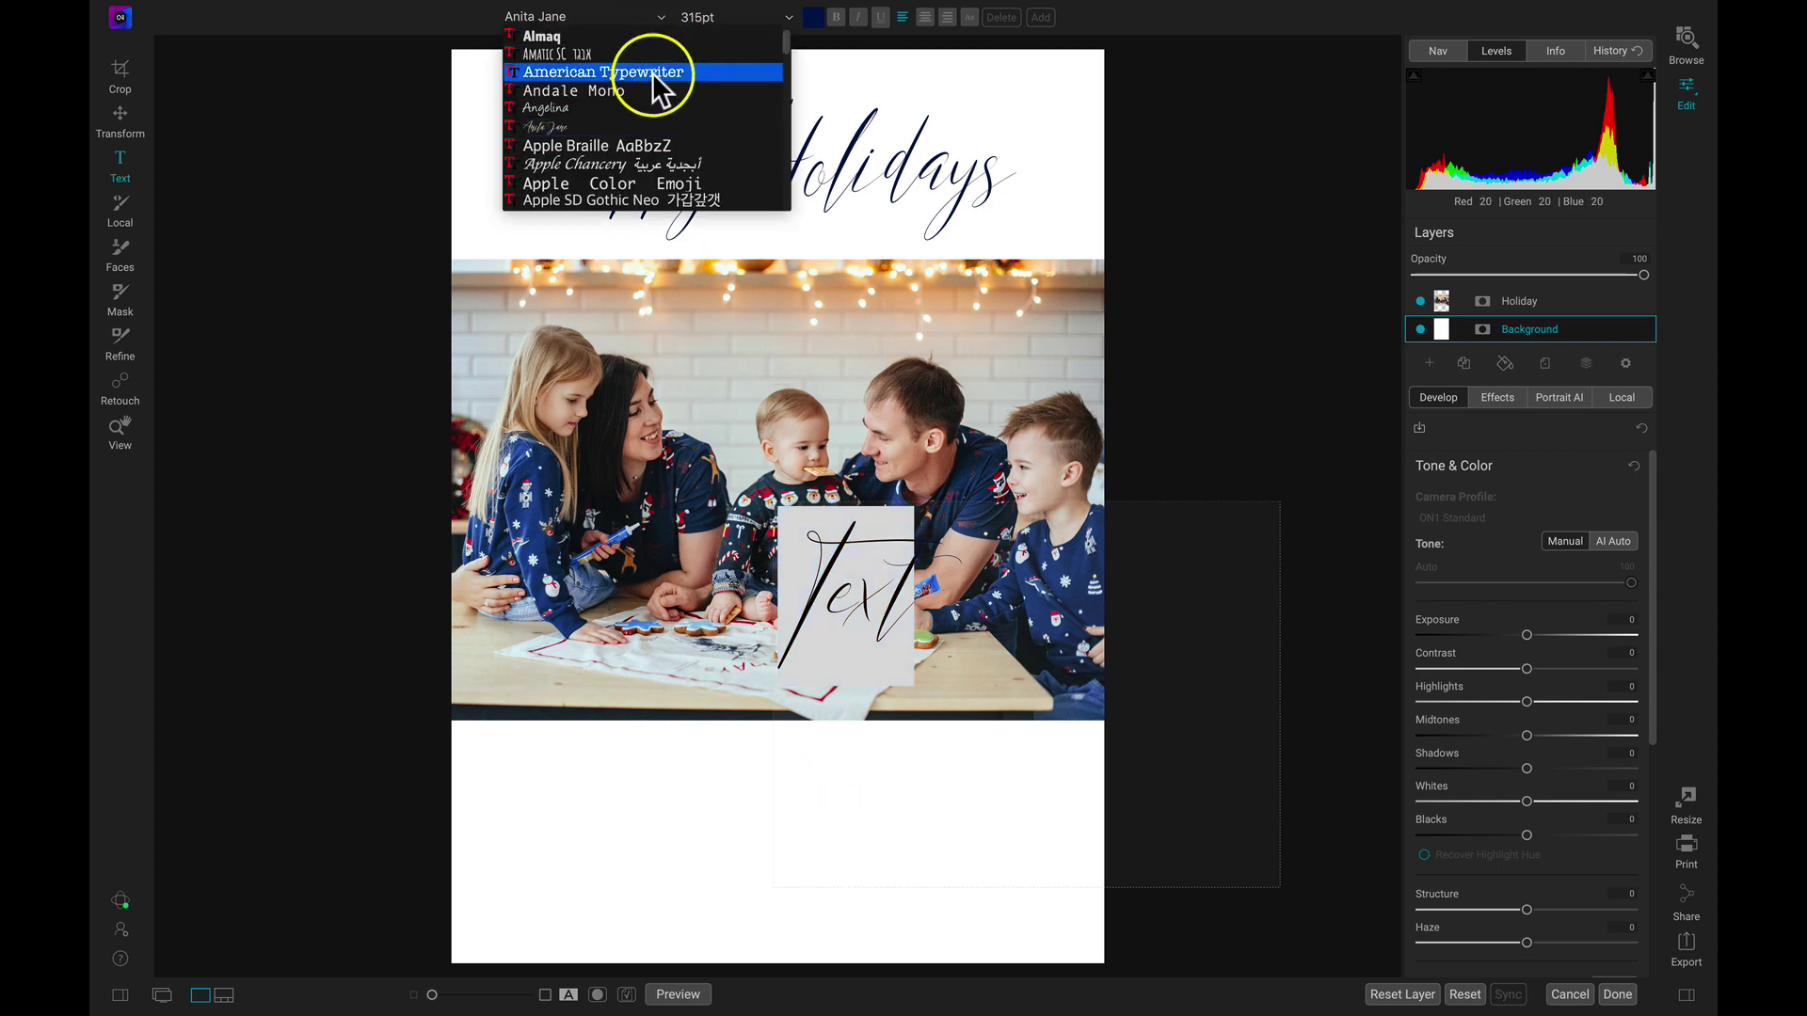
scroll(656, 101, "down", 5)
scroll(653, 94, "down", 5)
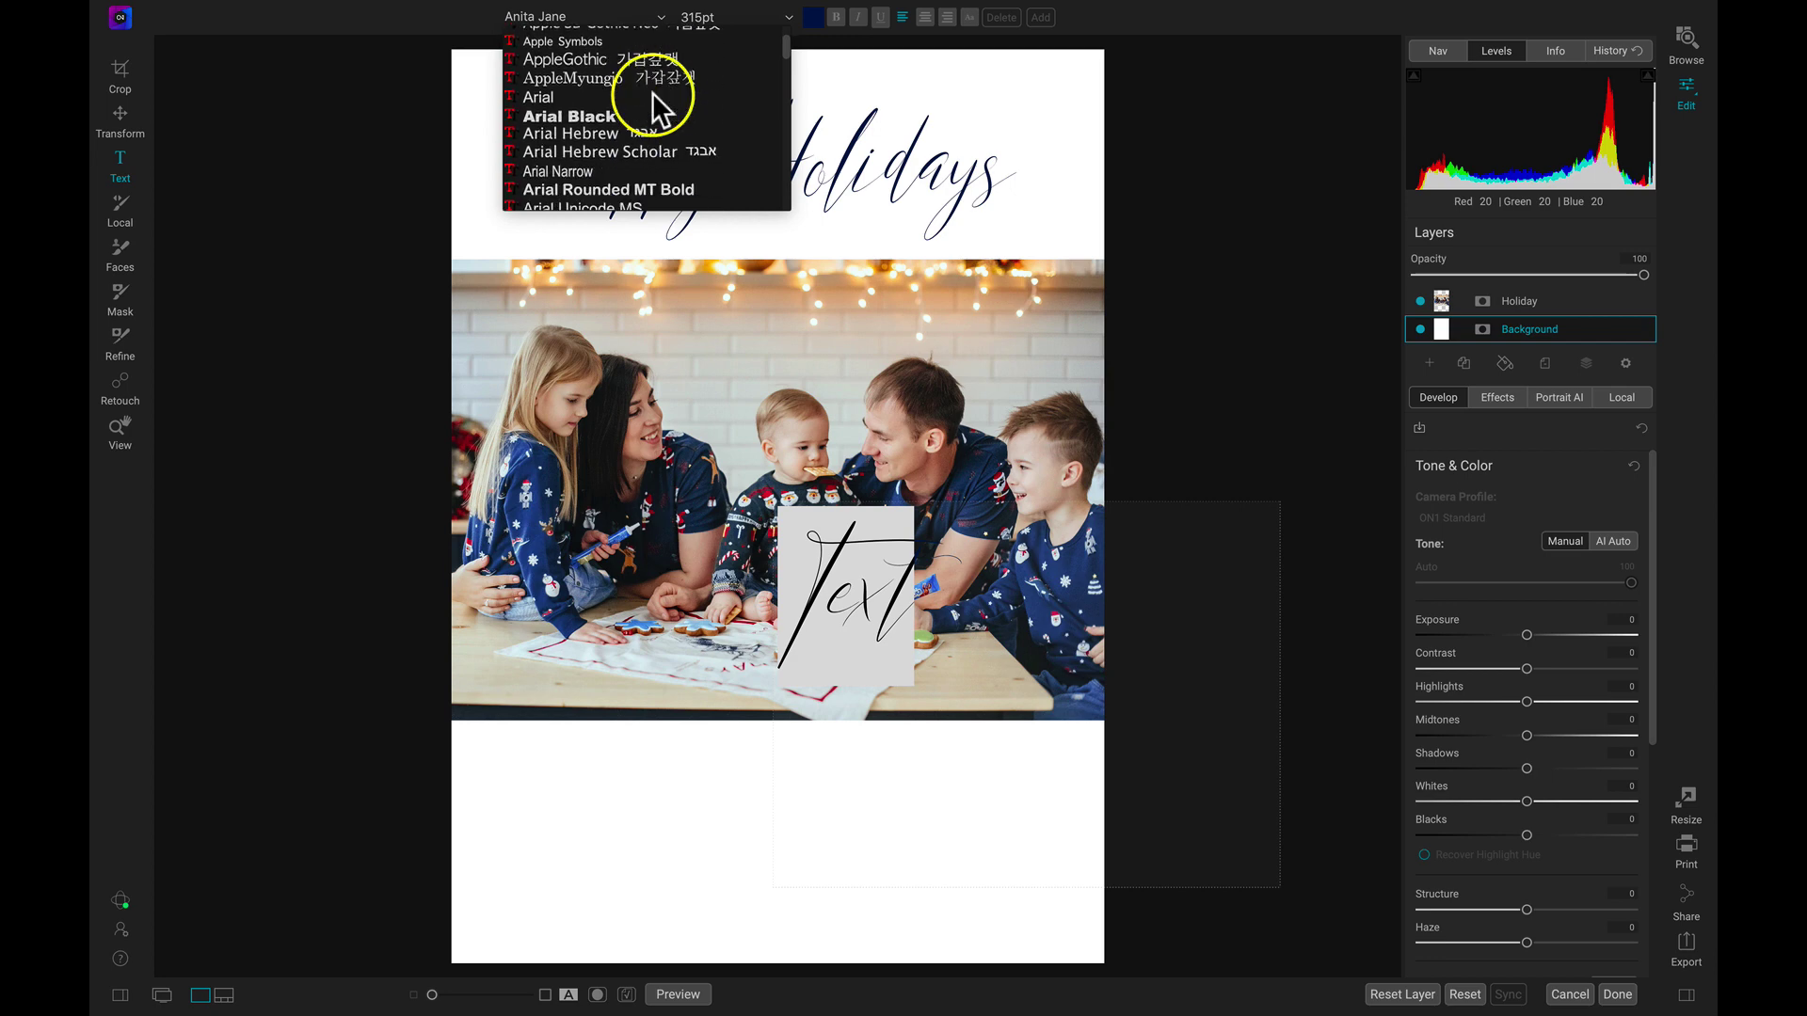
scroll(652, 92, "down", 1)
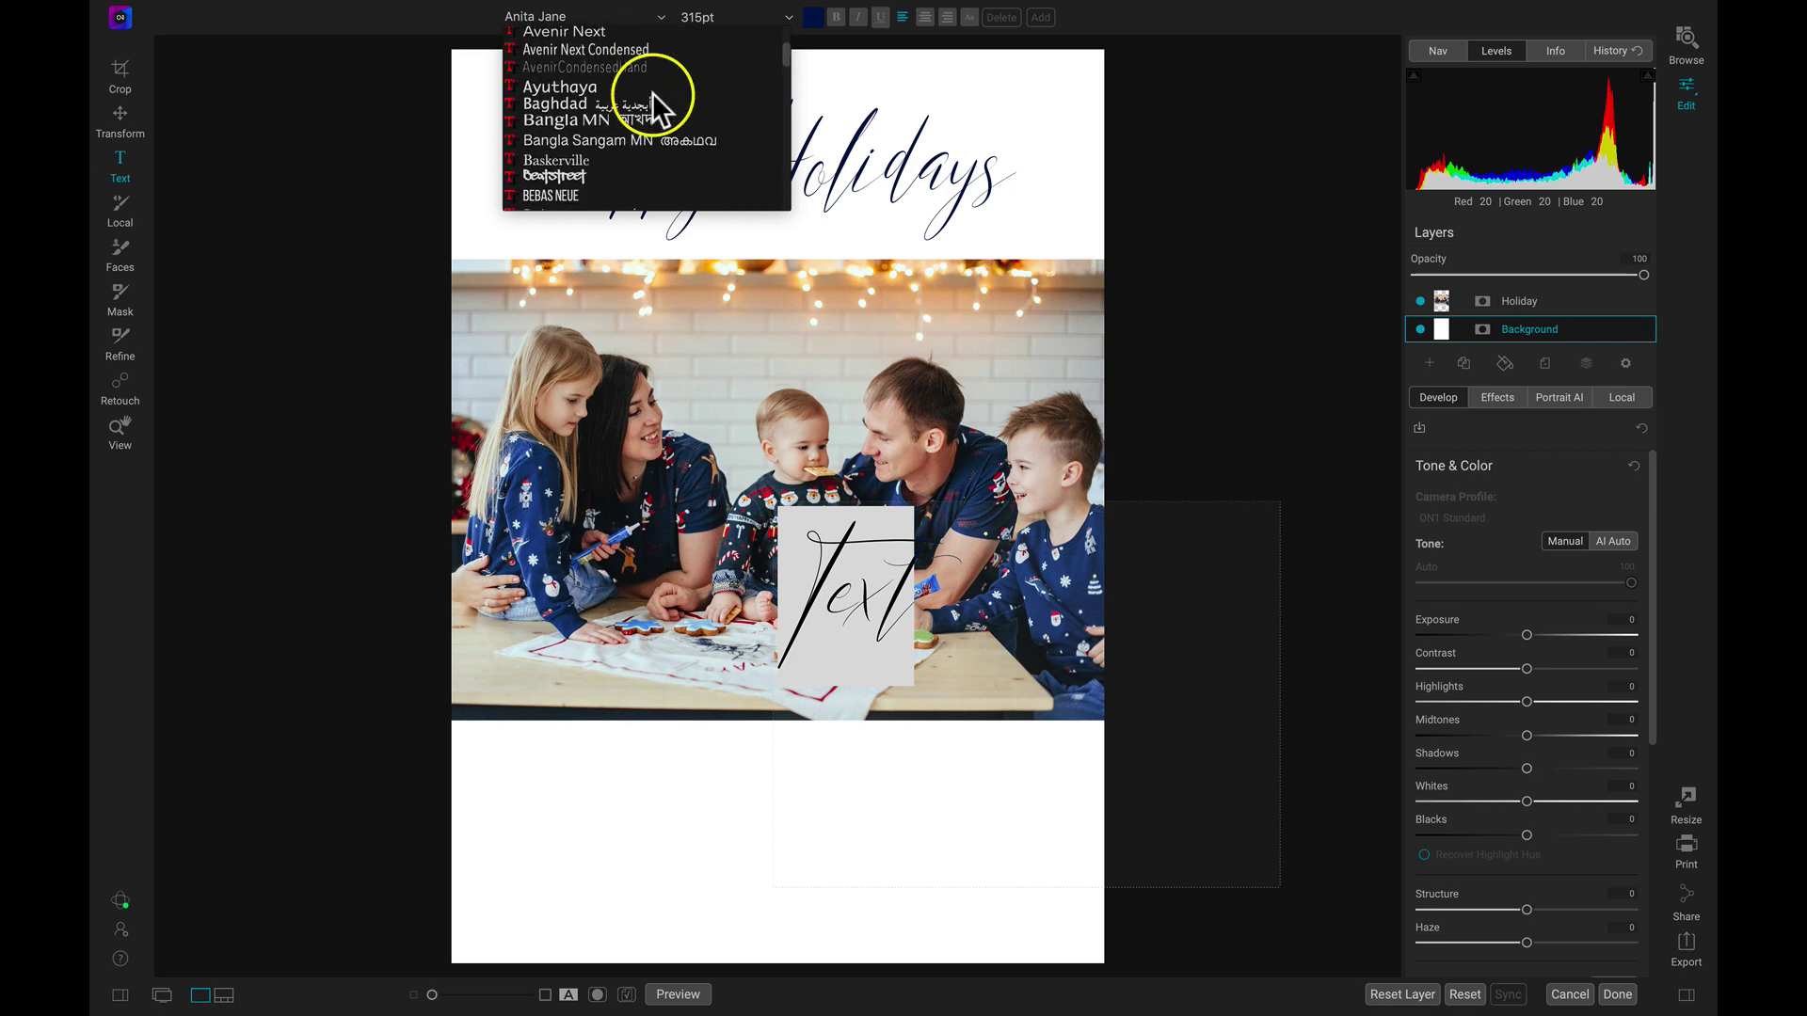
left_click(641, 67)
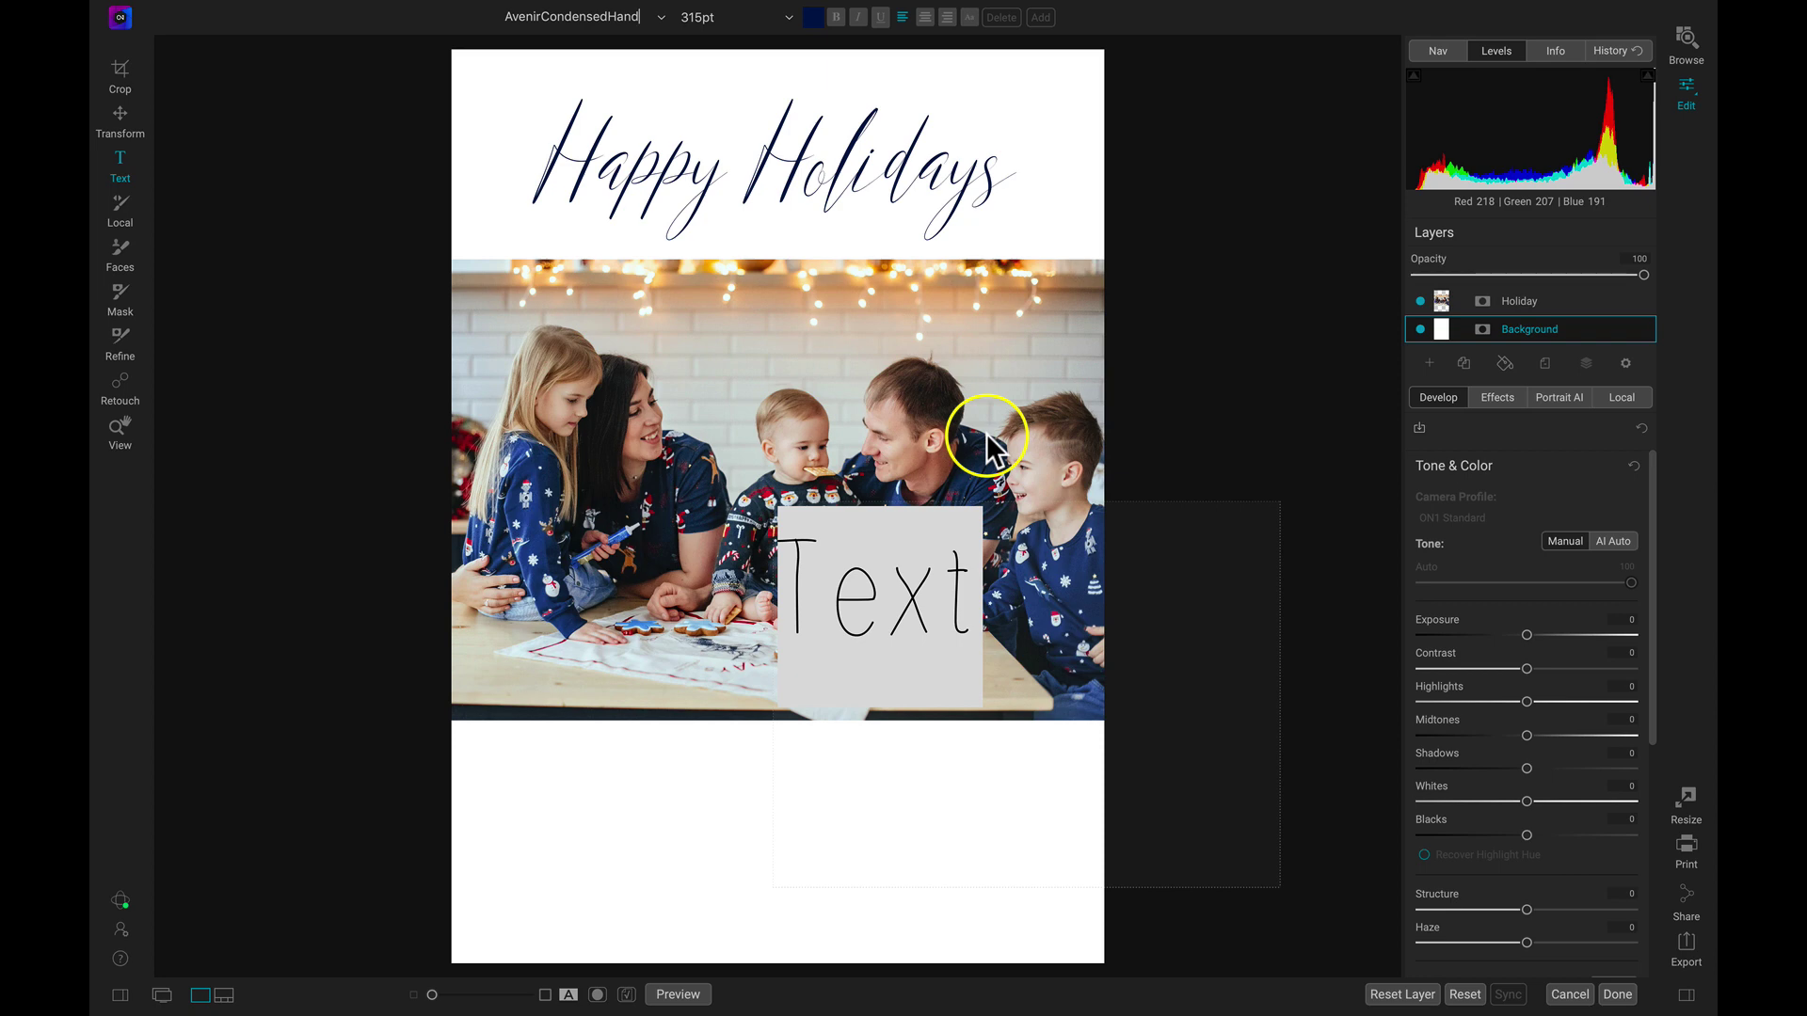
Enter "from The" followed by the family's surname in the second text box and finish editing it
type("From")
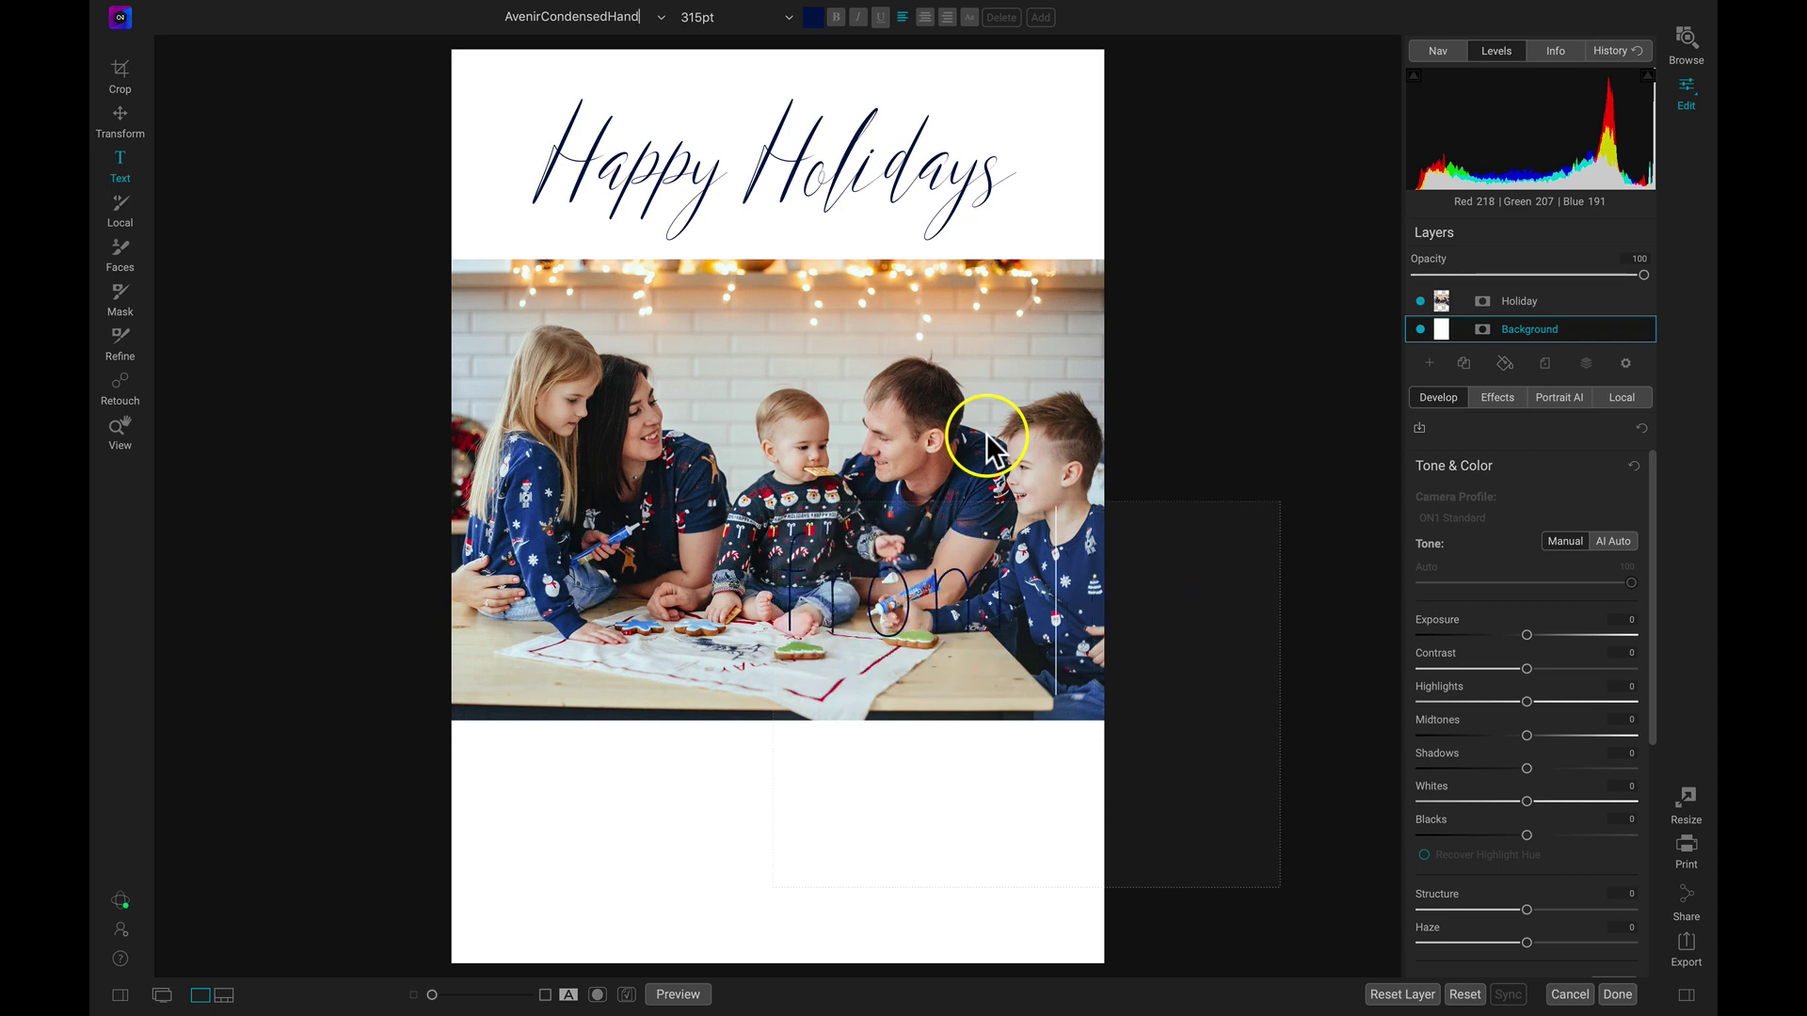
type(" The Millers")
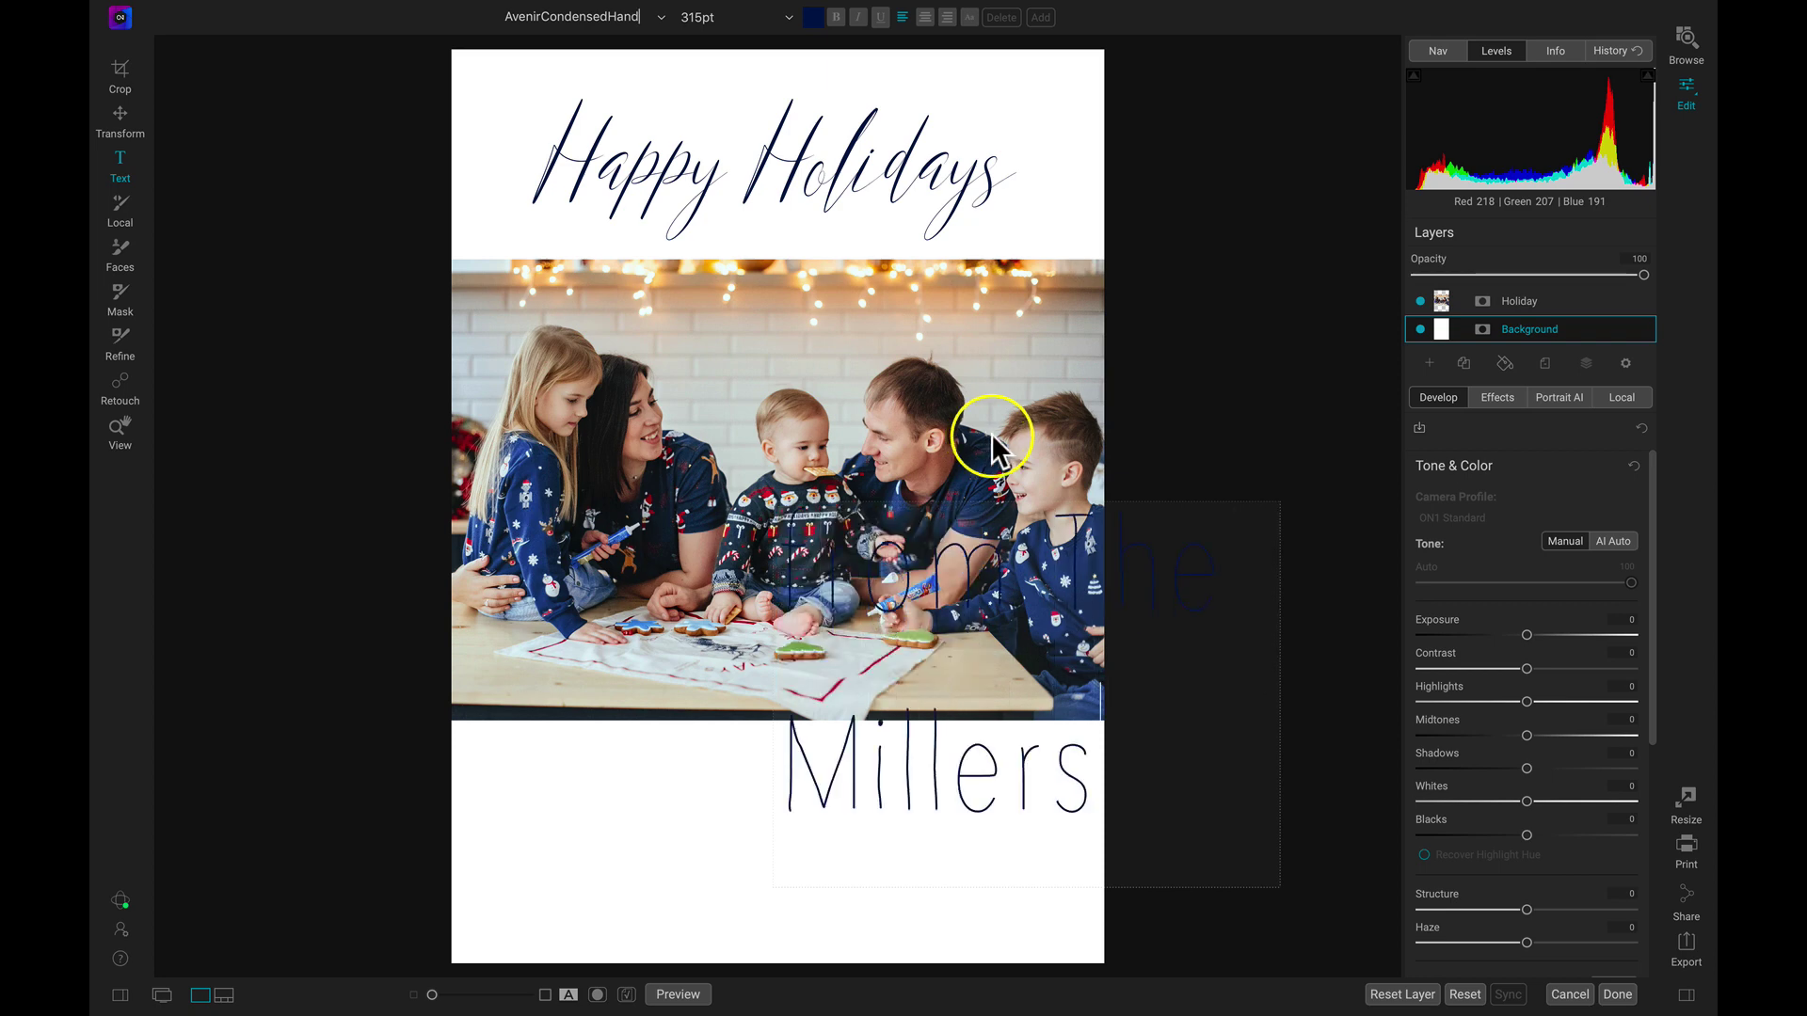
left_click(1341, 659)
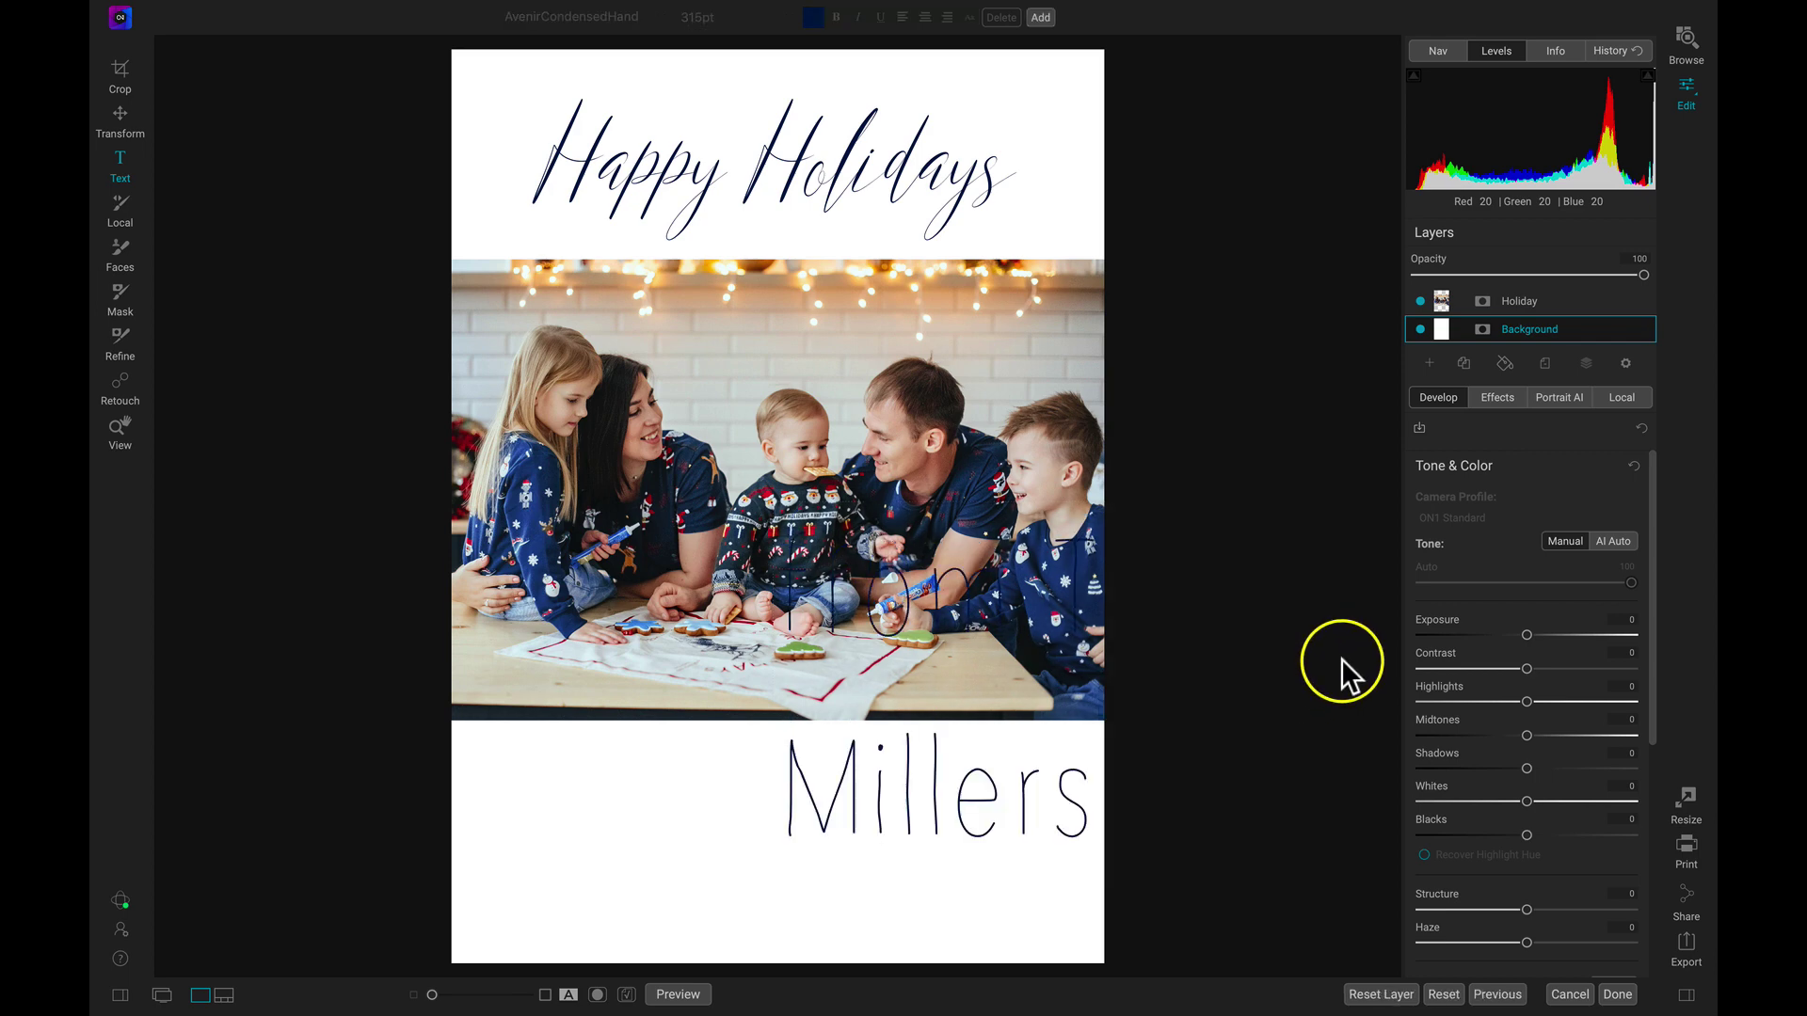
Move the signature text box down over the photo's lower edge and widen it beyond the card's width
left_click(940, 764)
left_click_drag(1010, 621, 782, 756)
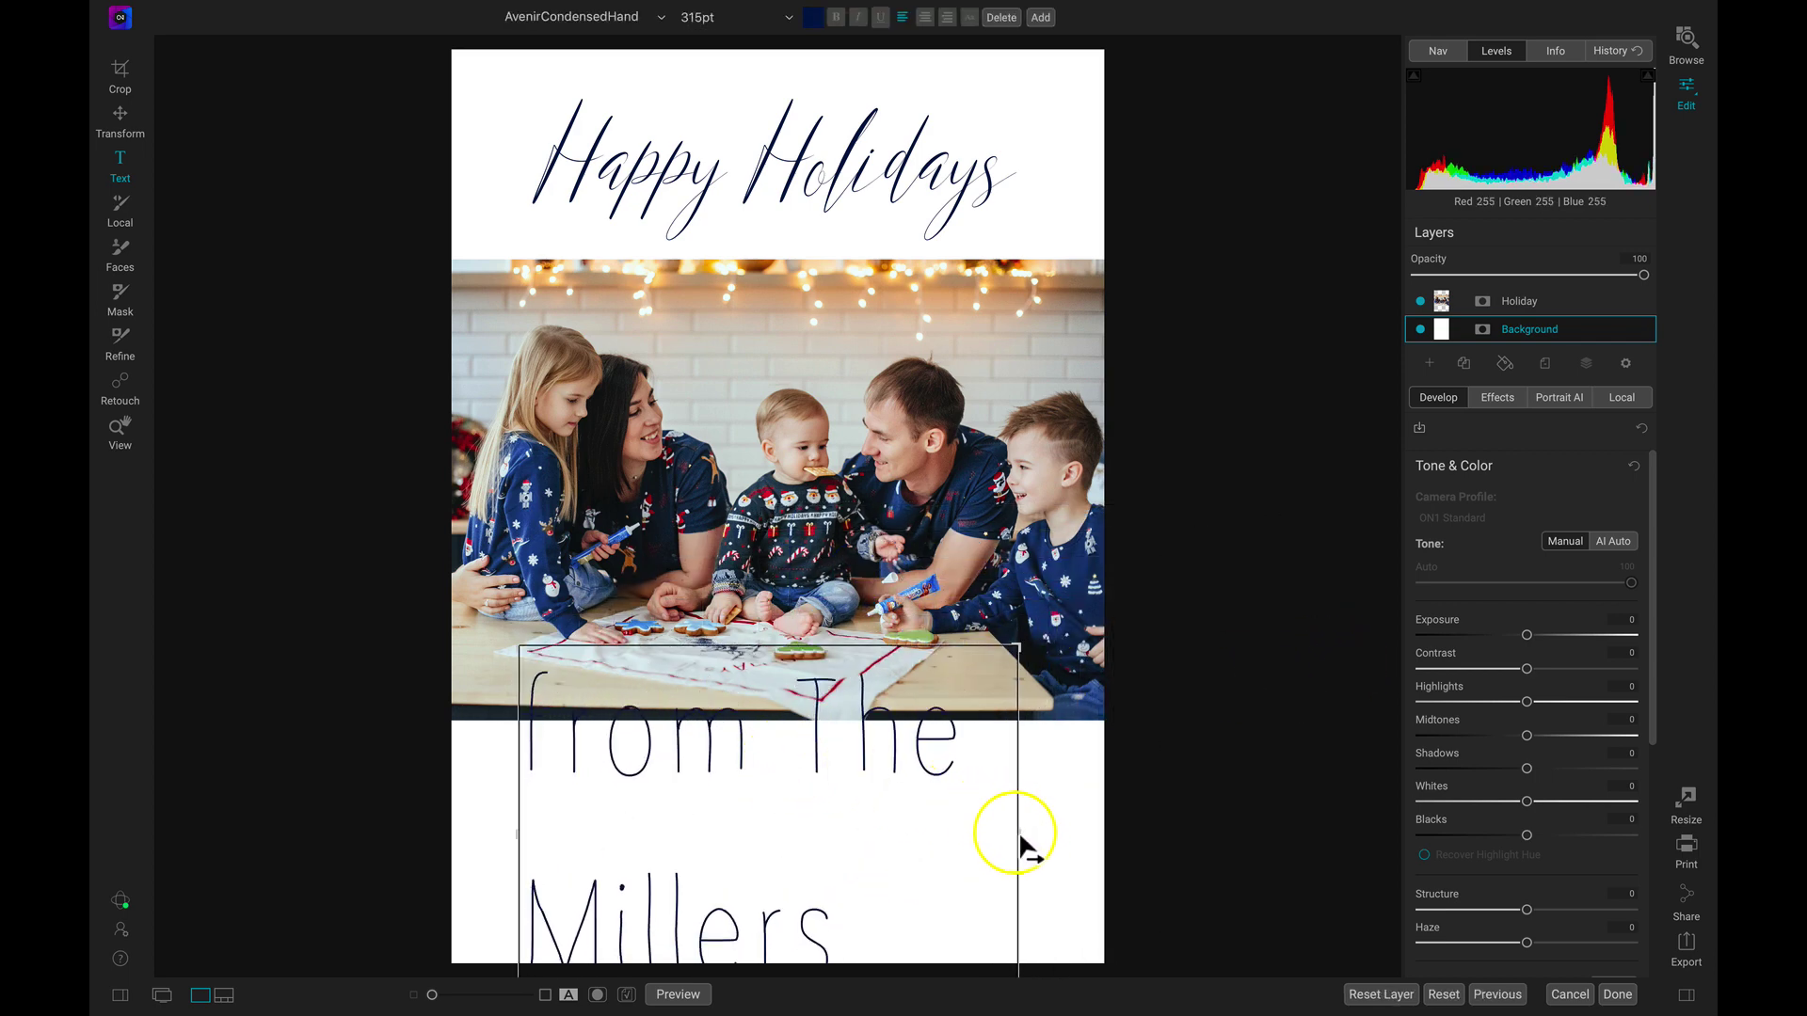
left_click_drag(1022, 833, 1330, 834)
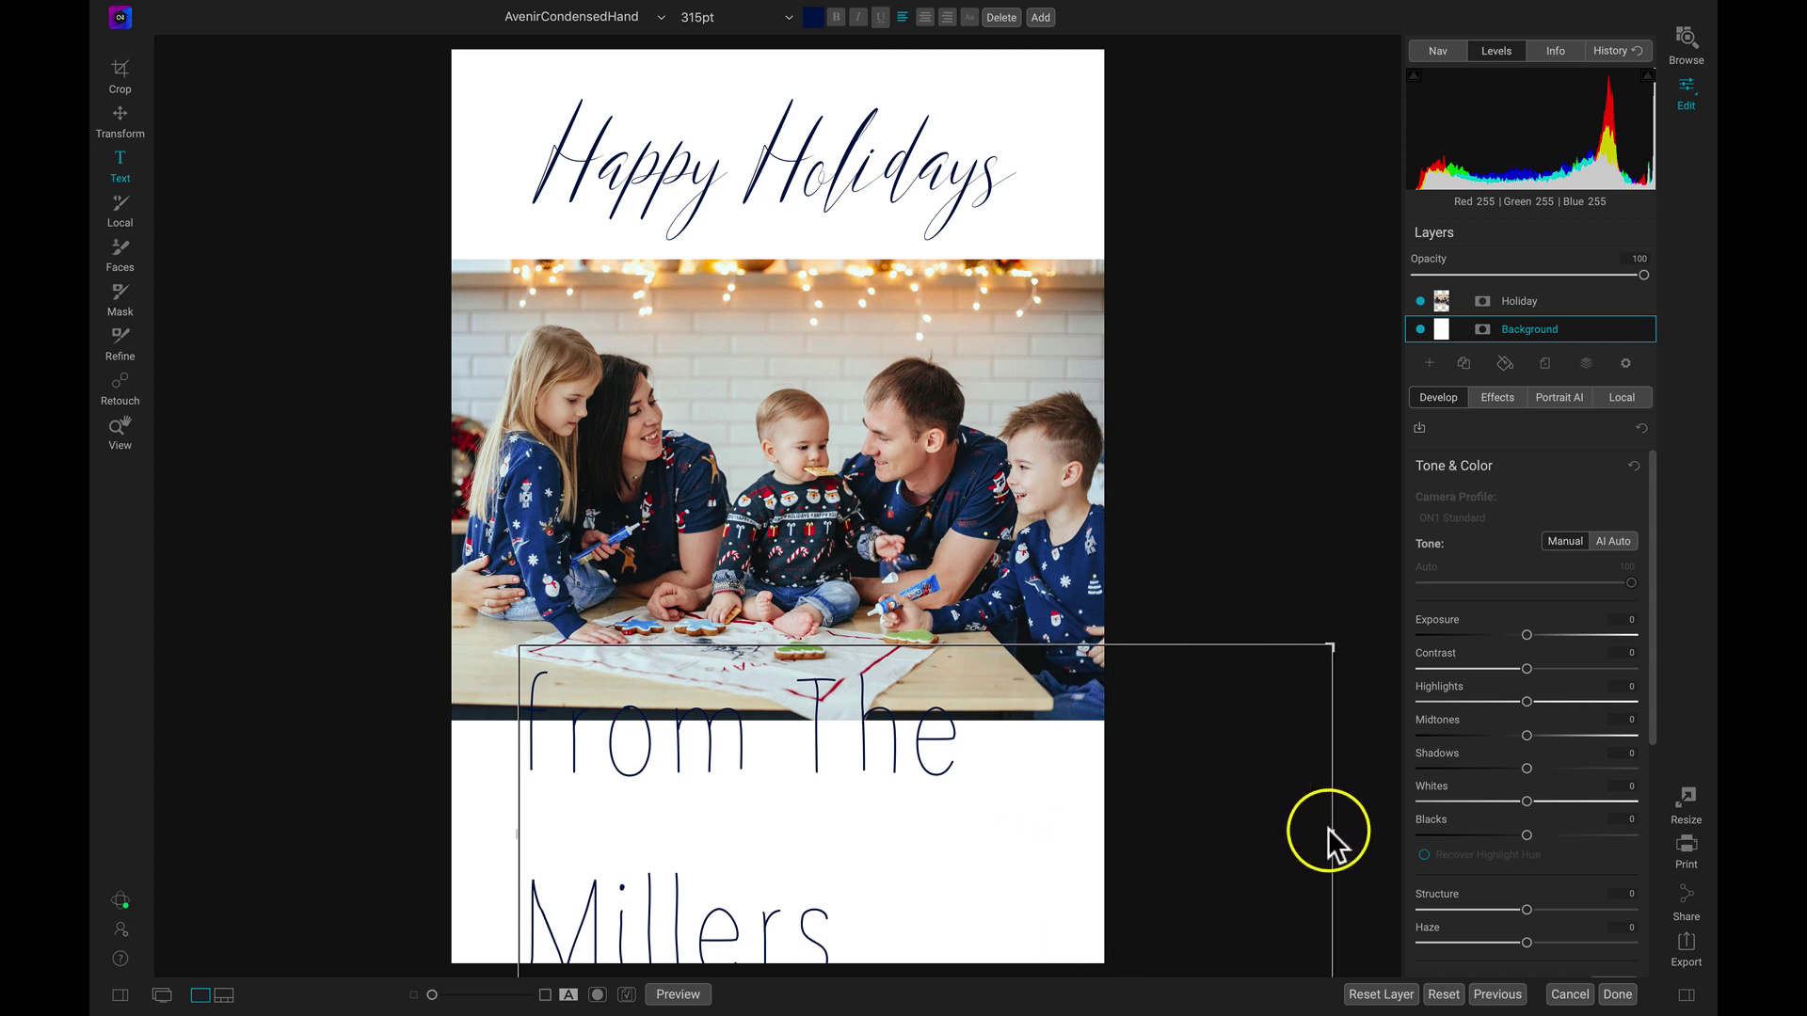
left_click_drag(956, 748, 814, 698)
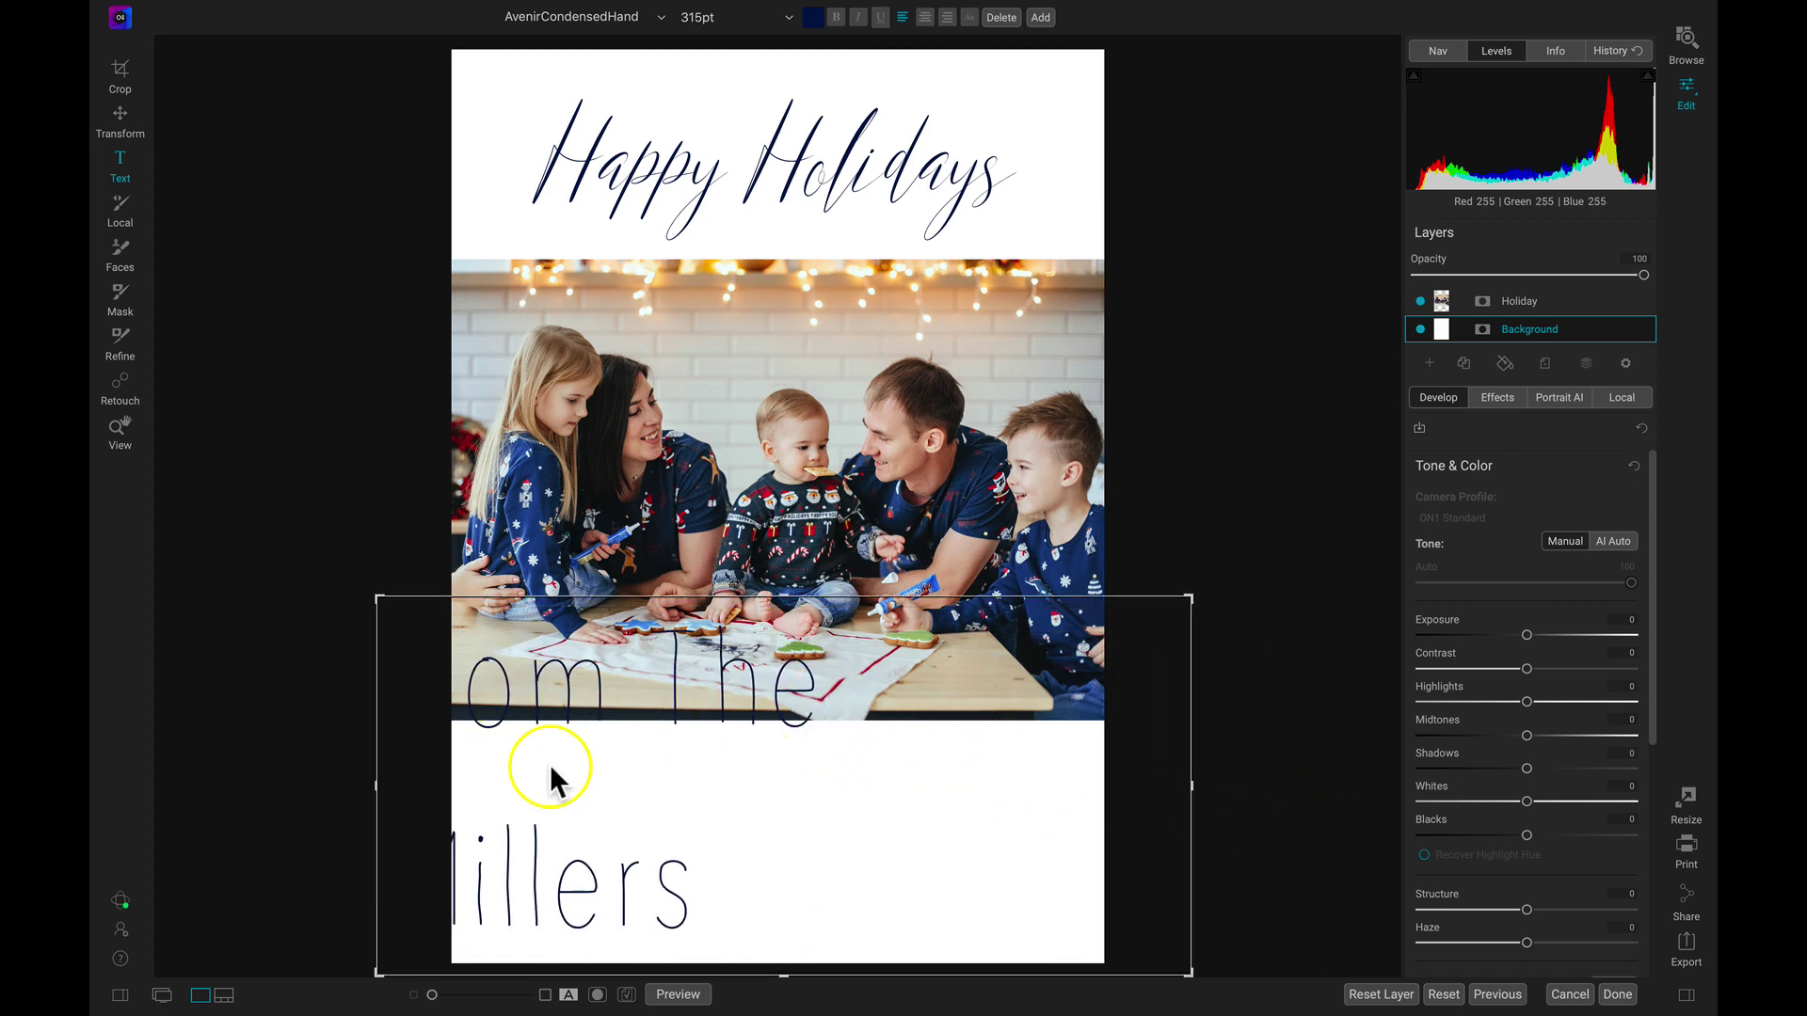
Set the signature text size to 144pt and move it into the white area below the photo
left_click(789, 17)
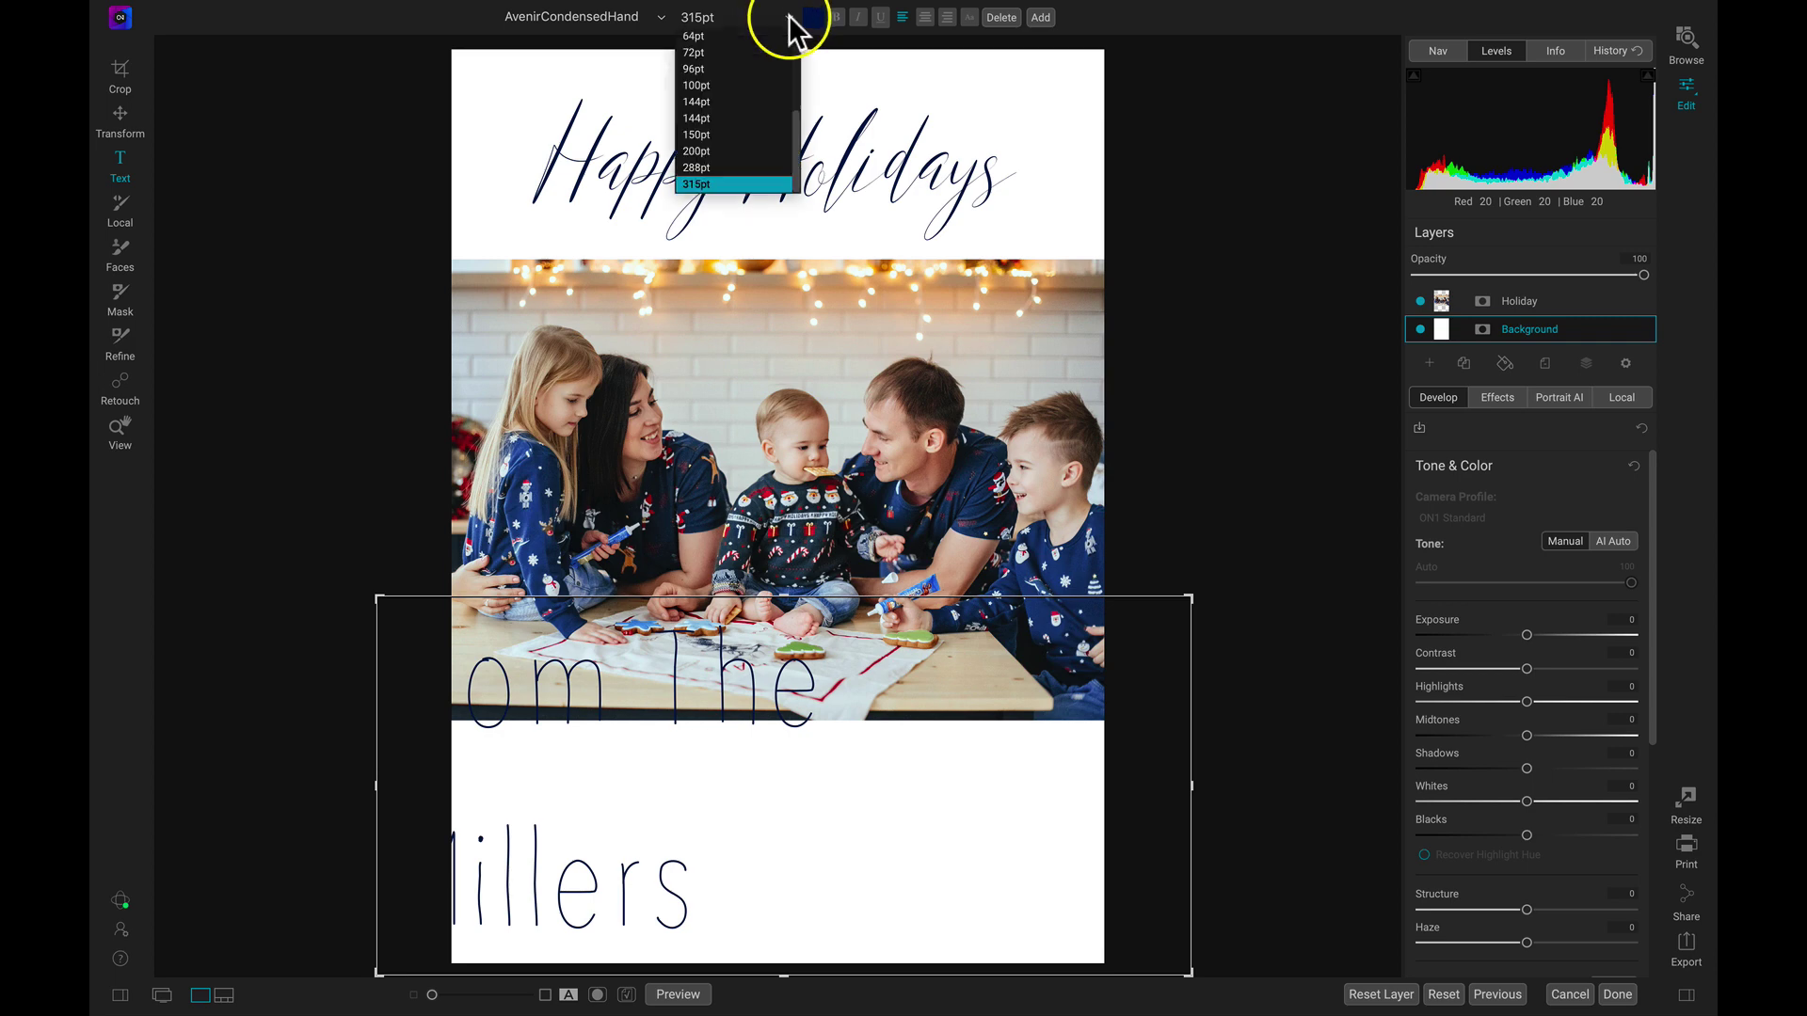
left_click(732, 102)
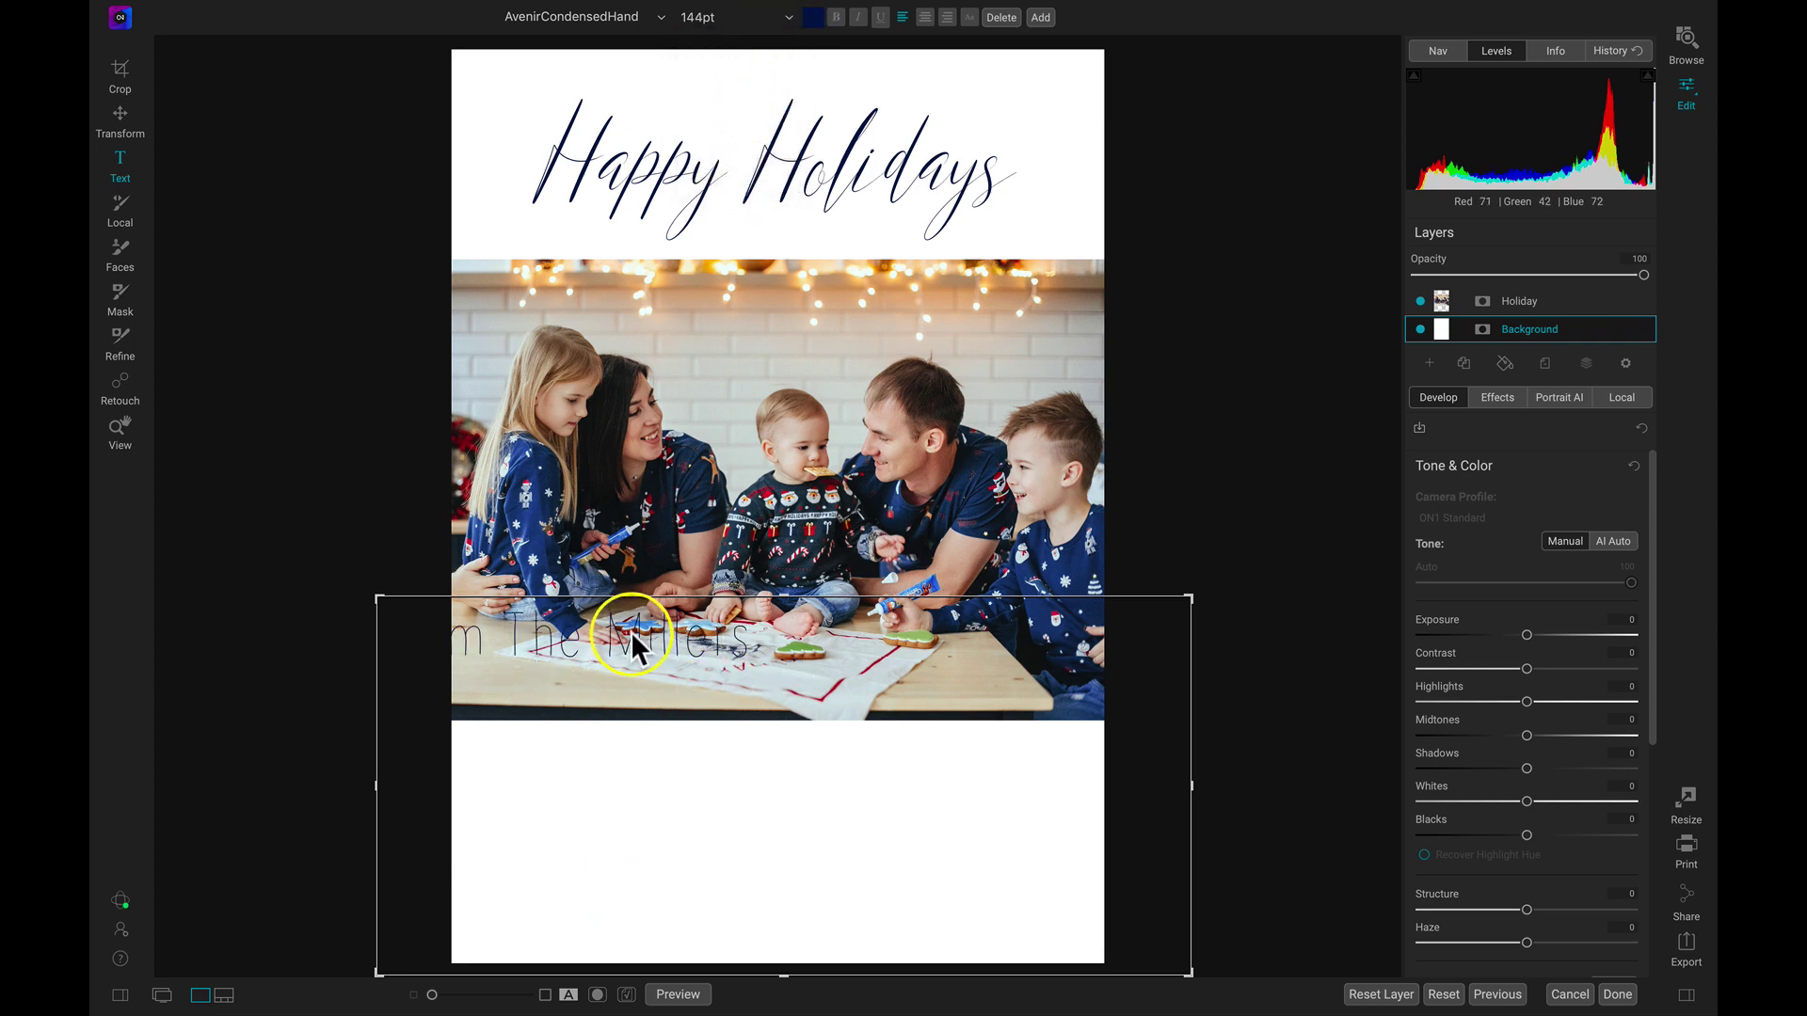
left_click_drag(630, 631, 776, 775)
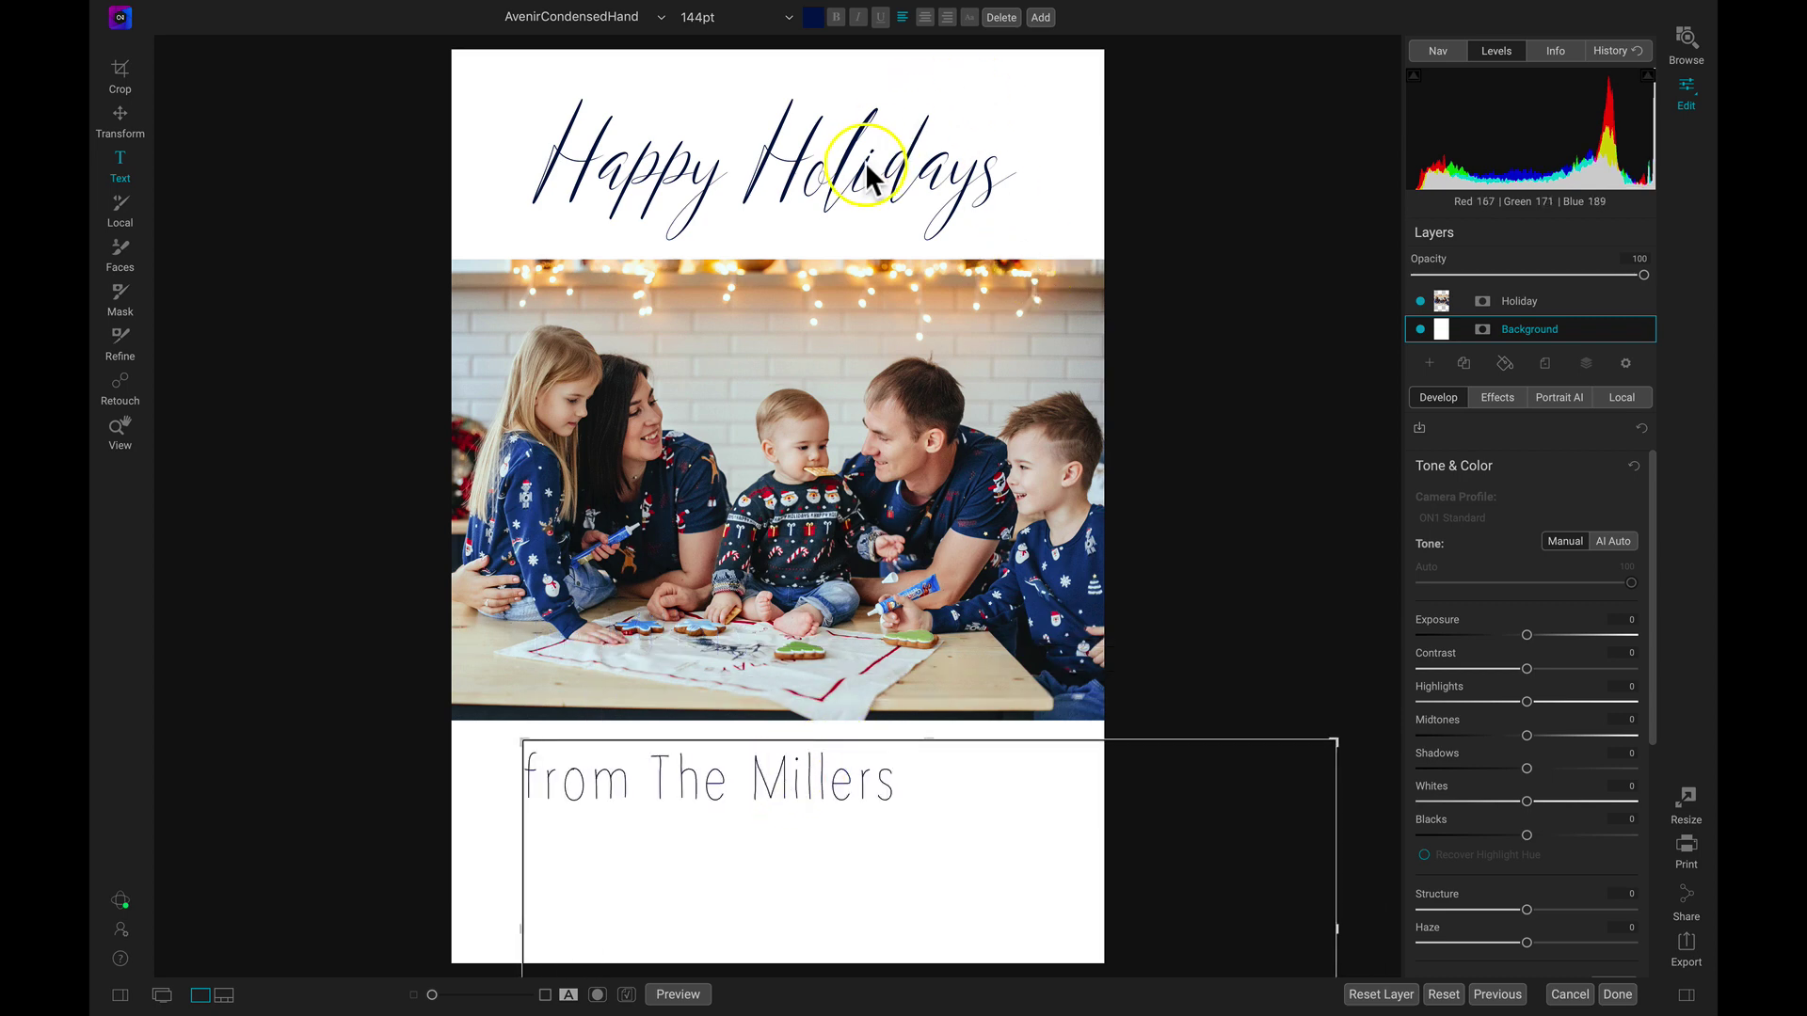
Center-align the signature text and position it horizontally centered beneath the photo
left_click(926, 19)
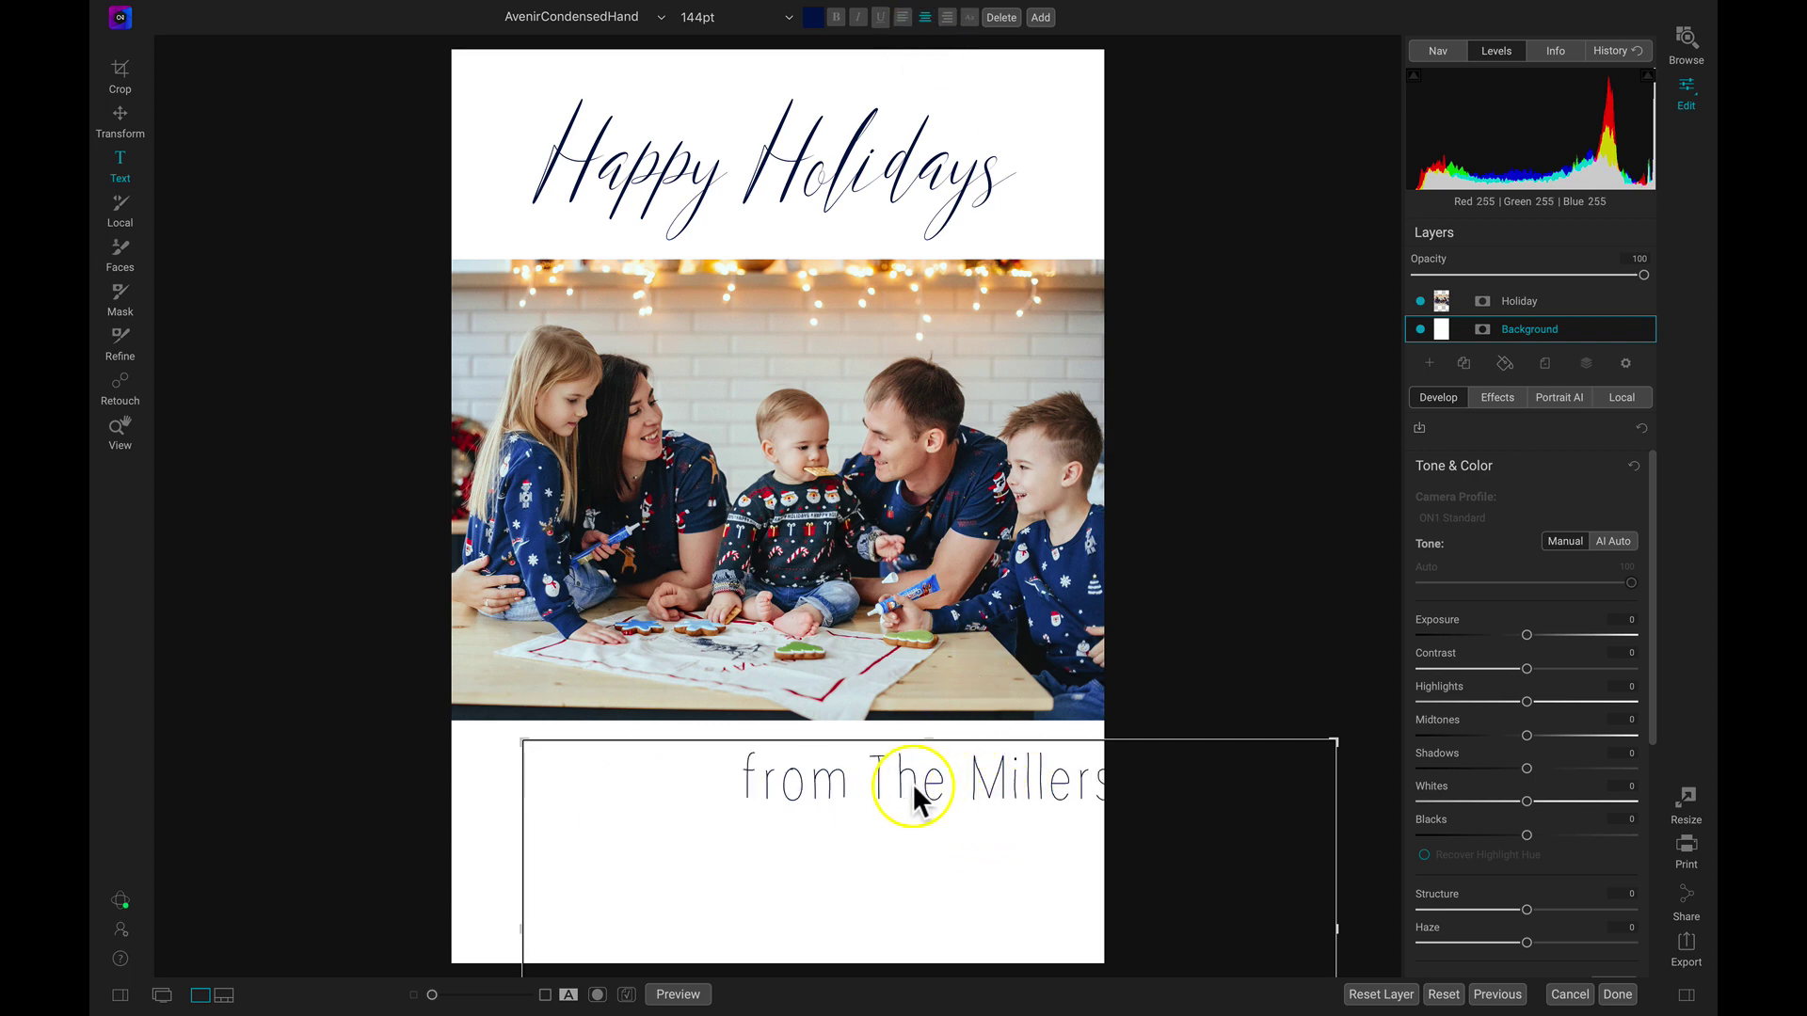
left_click_drag(911, 783, 865, 773)
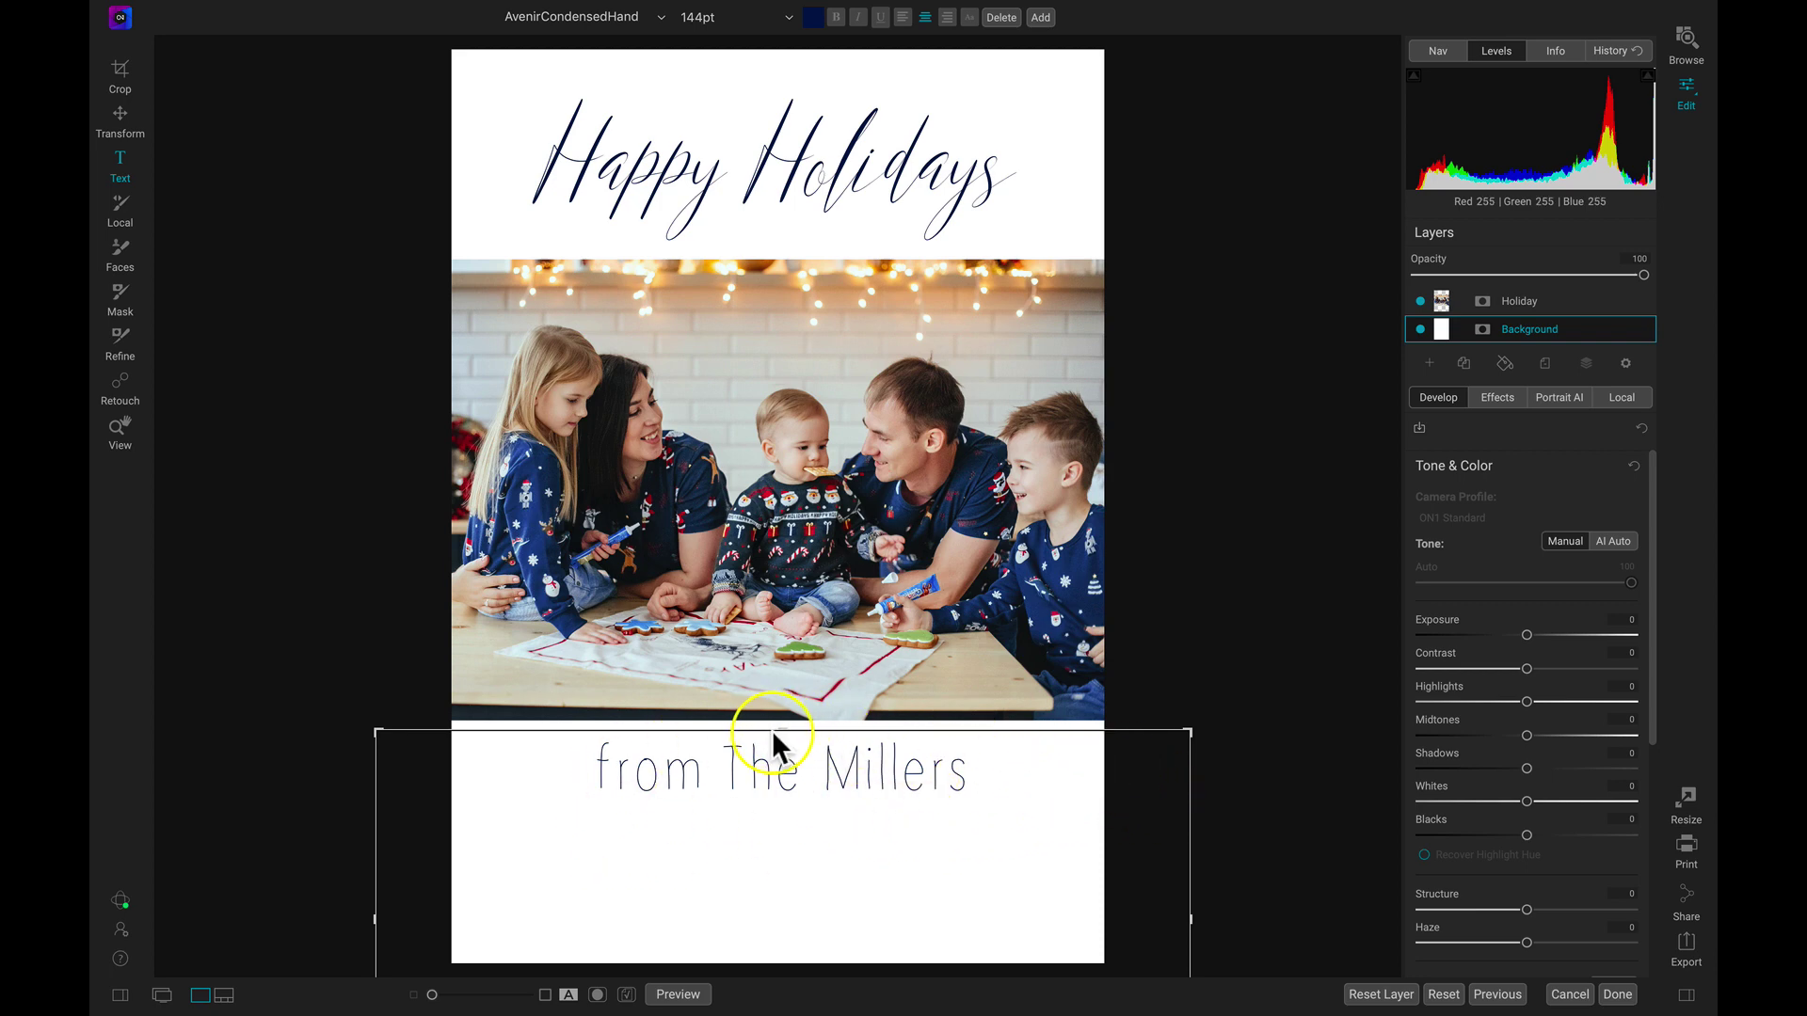
left_click(847, 768)
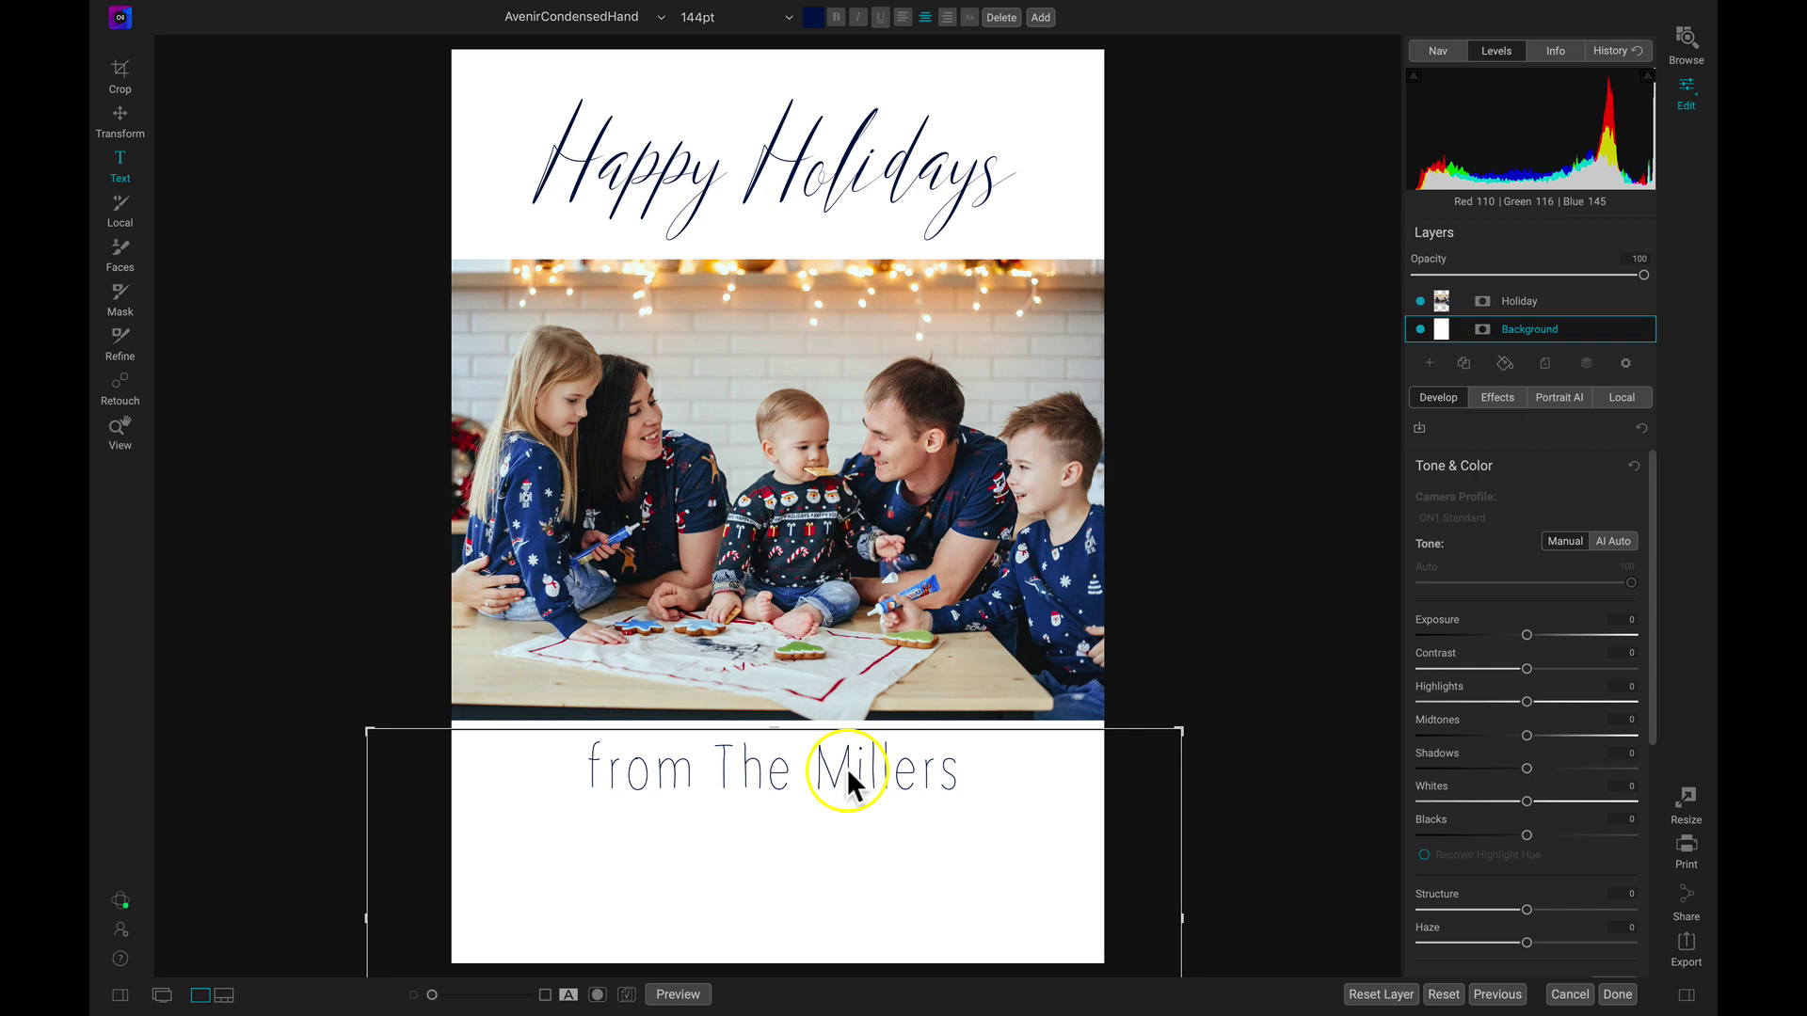
Add a second line at 96pt under the signature listing the five family members' first names, and deselect the text box
left_click(963, 770)
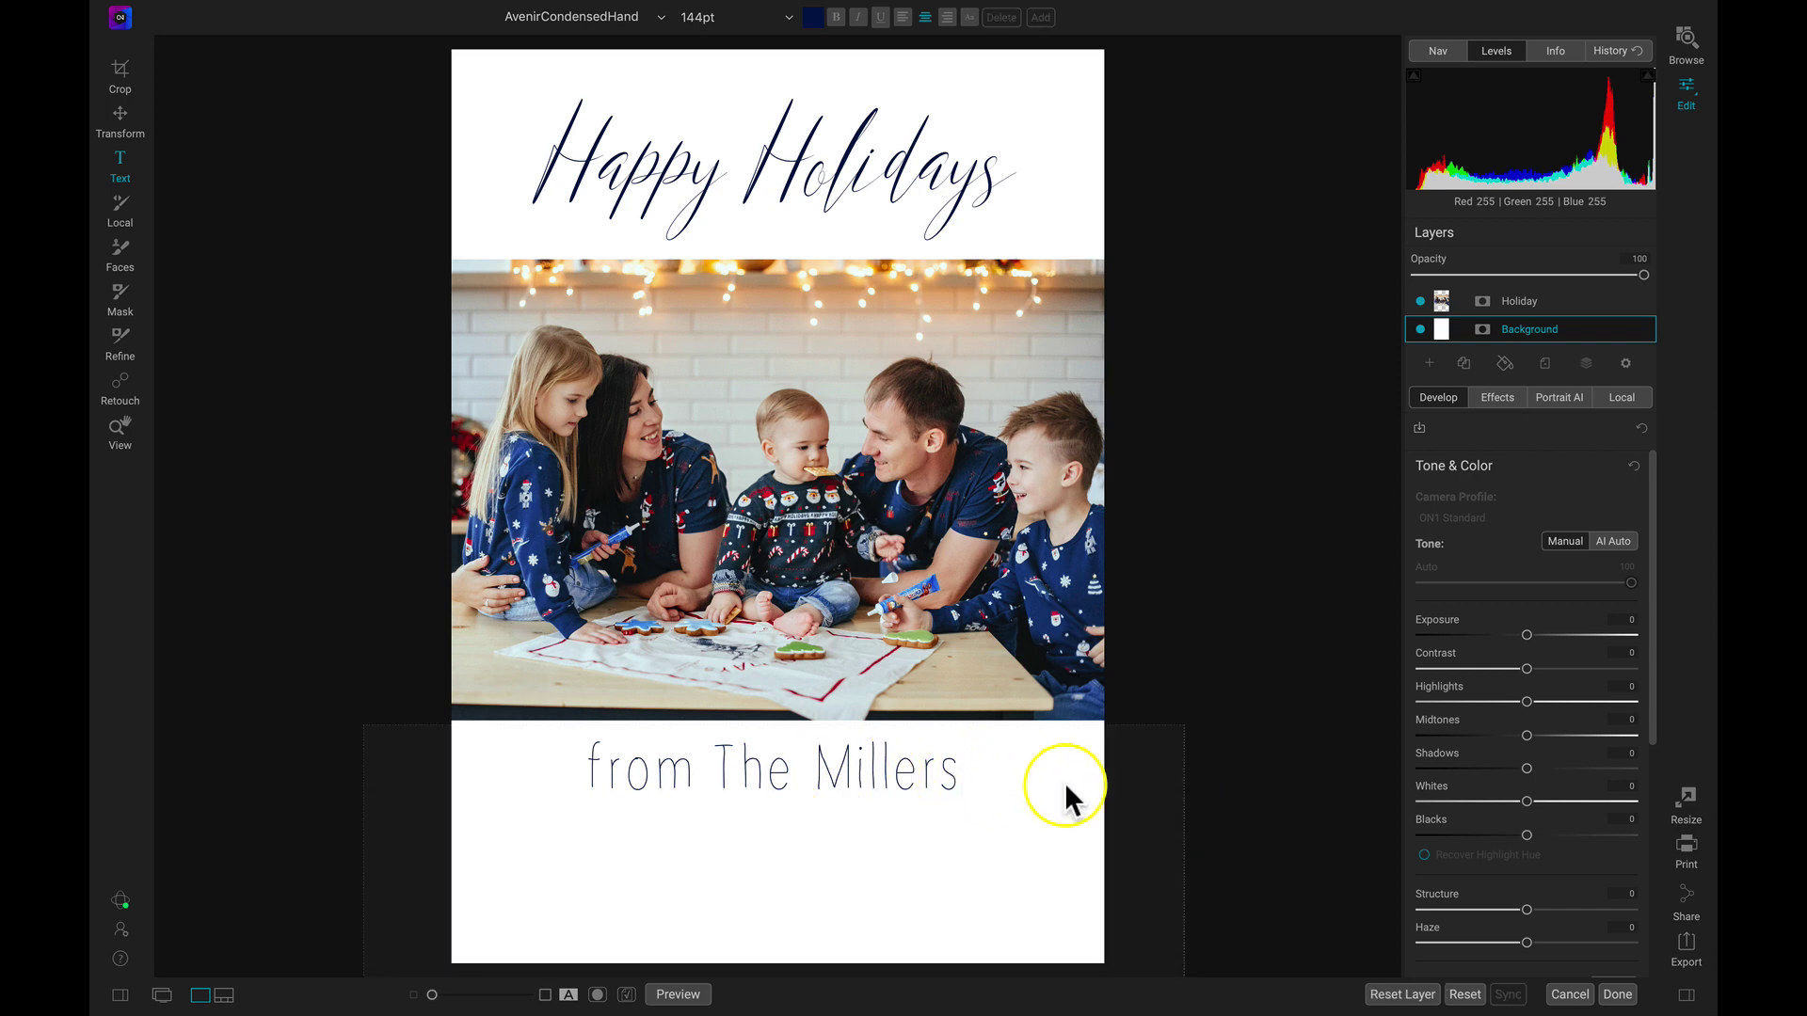
key("Return")
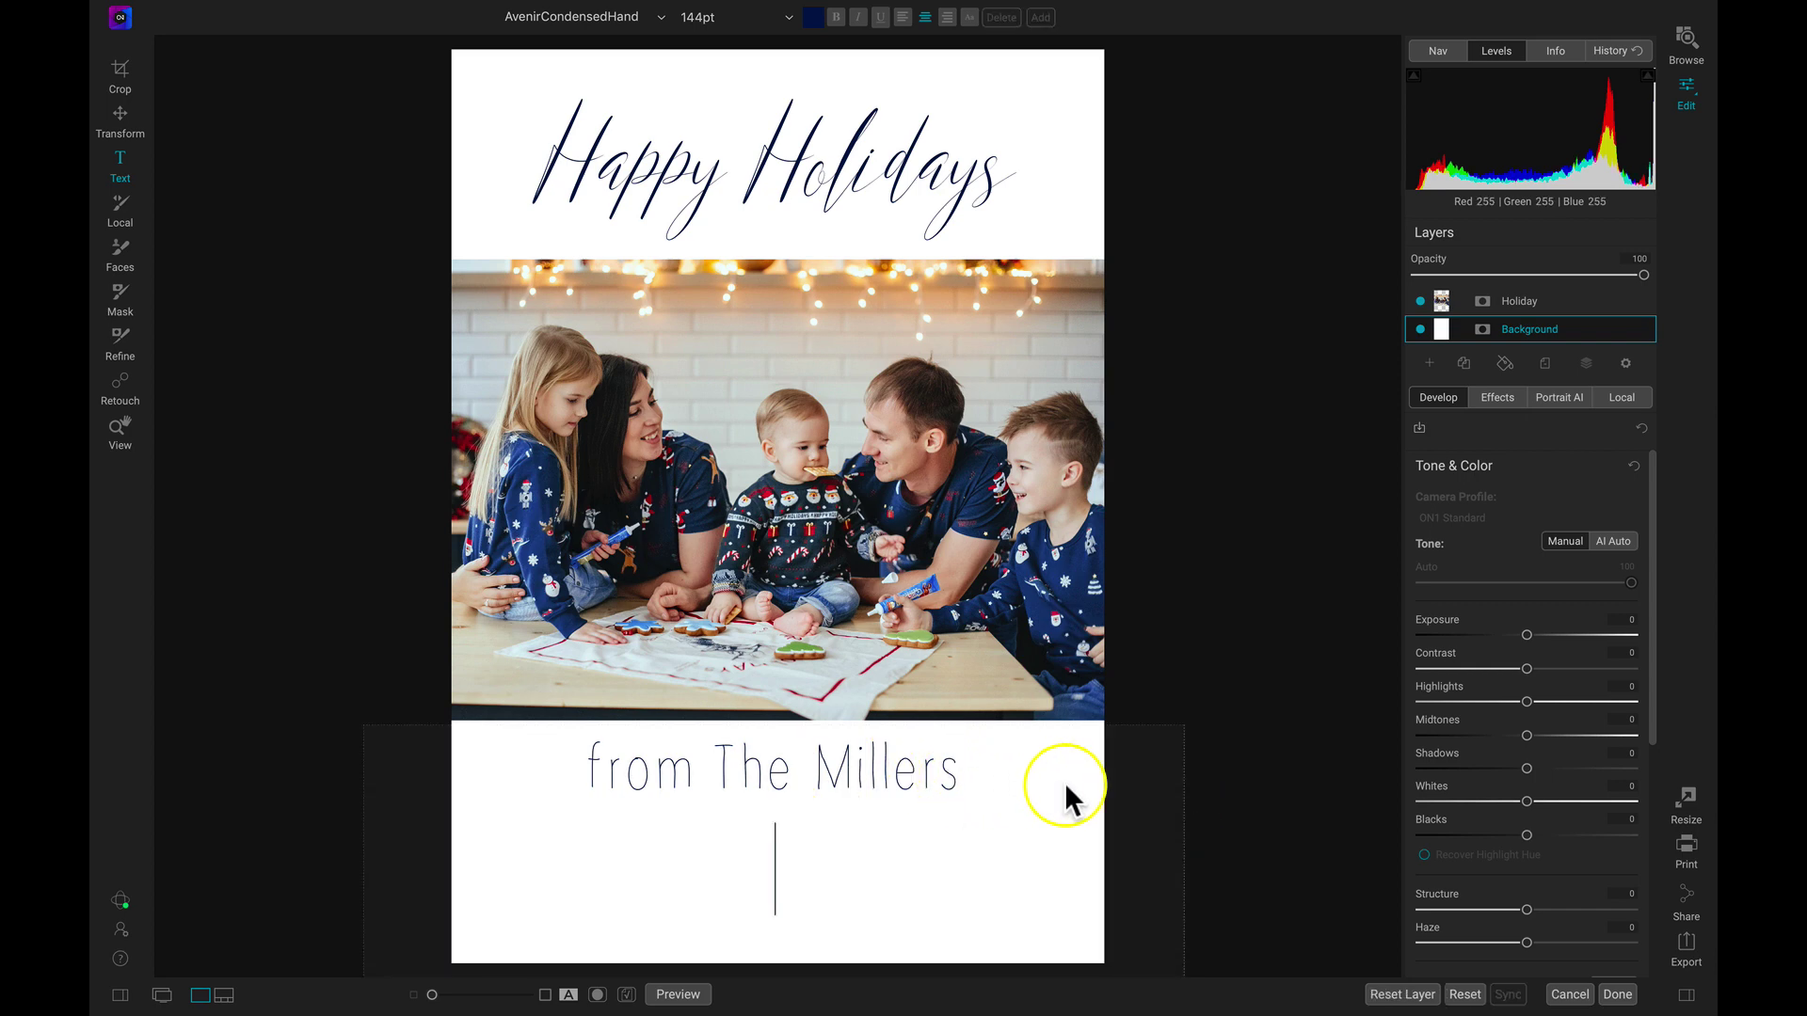
left_click(793, 21)
left_click(750, 69)
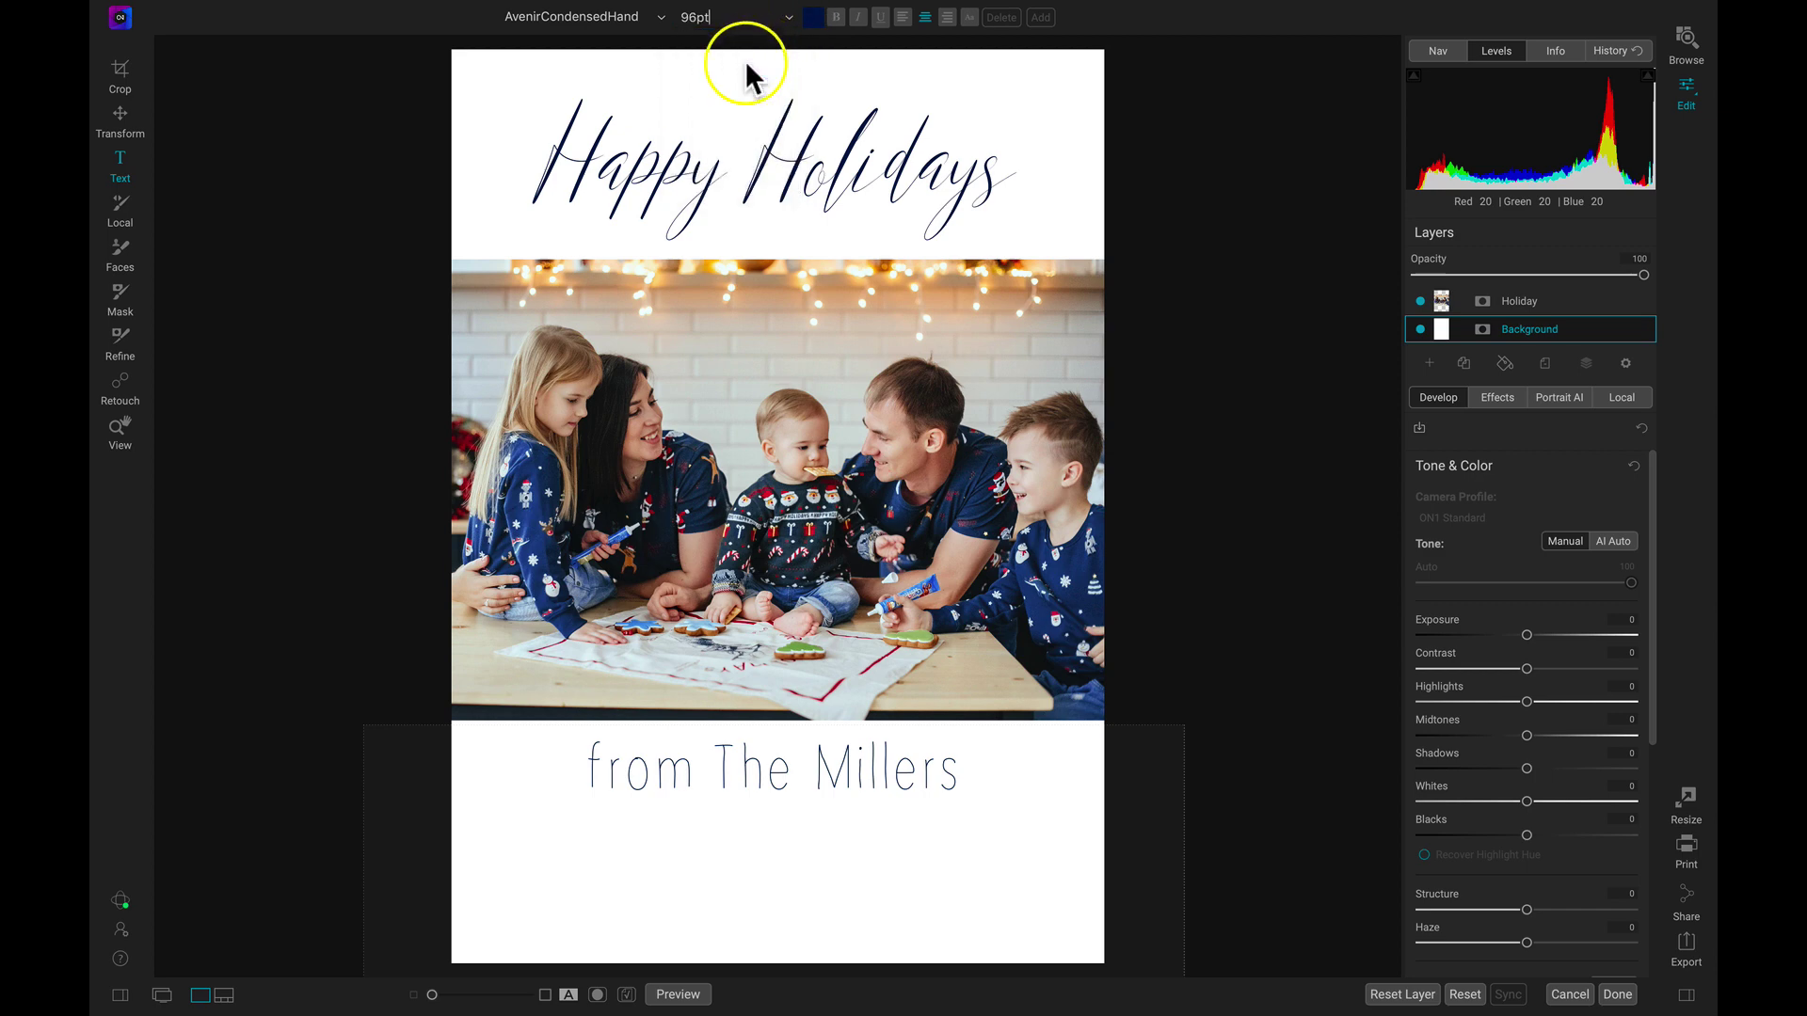
left_click(774, 840)
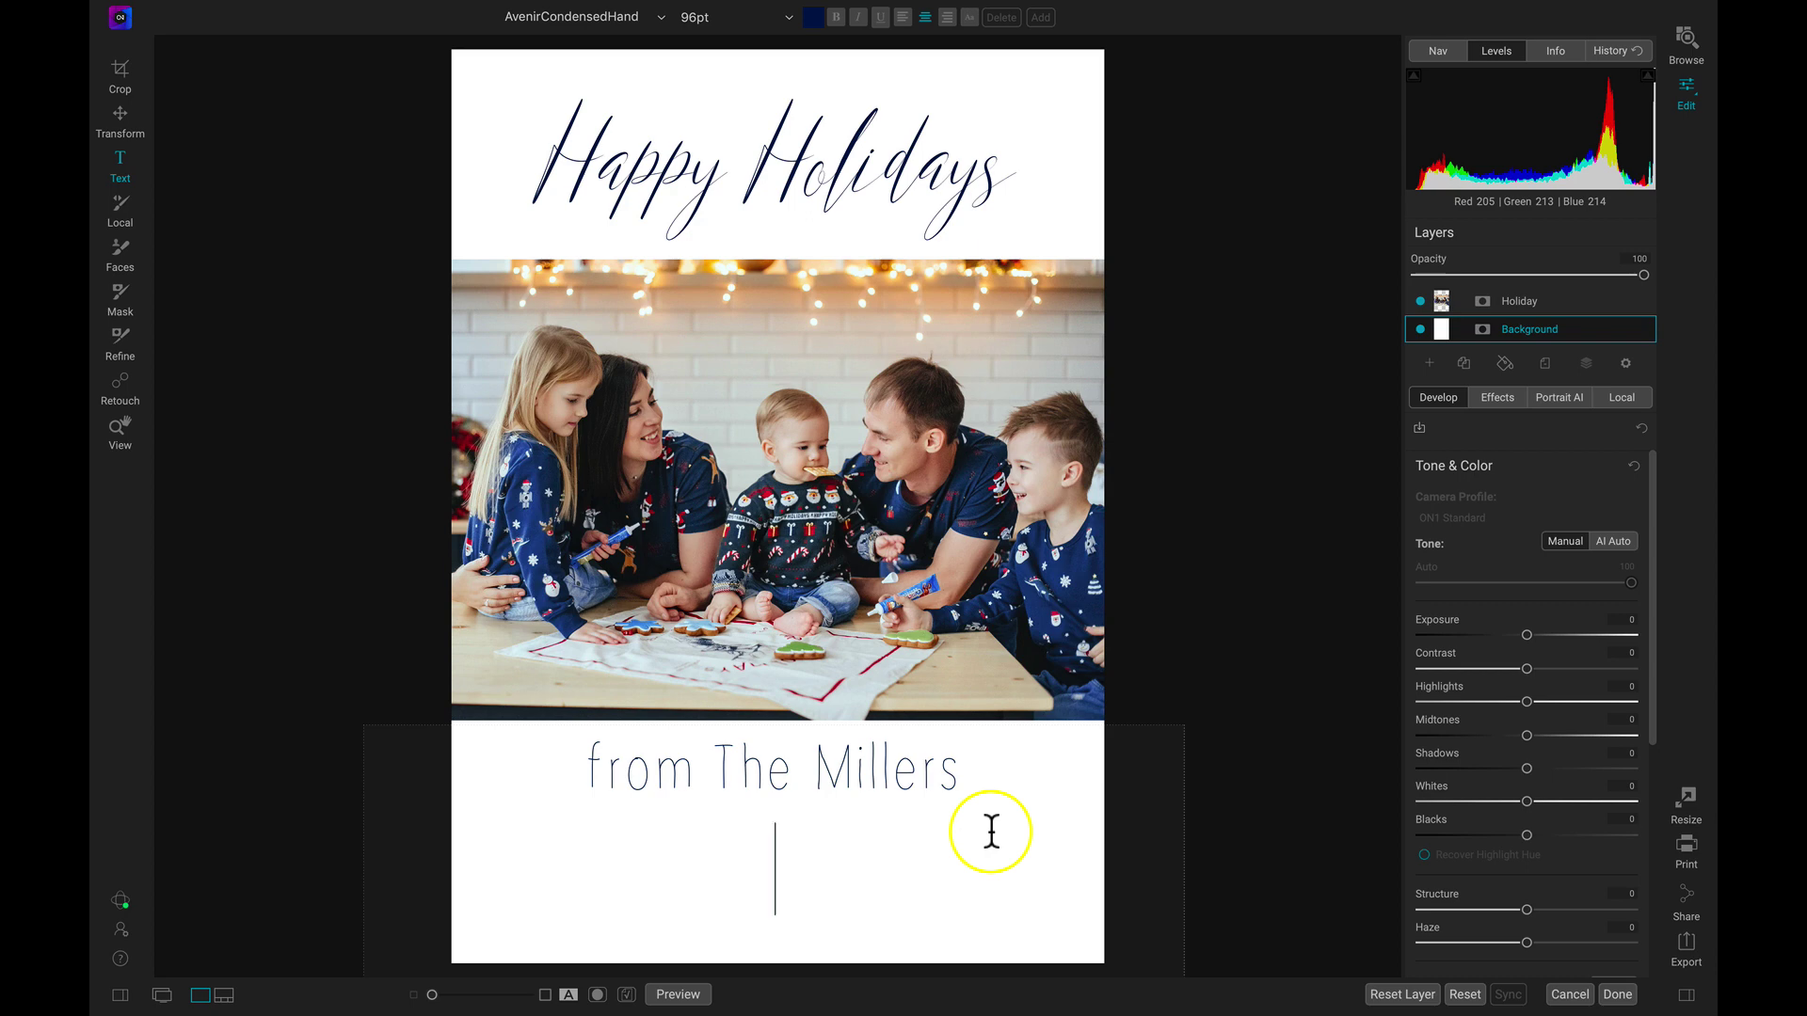
type("Don, Ted, Bill, ")
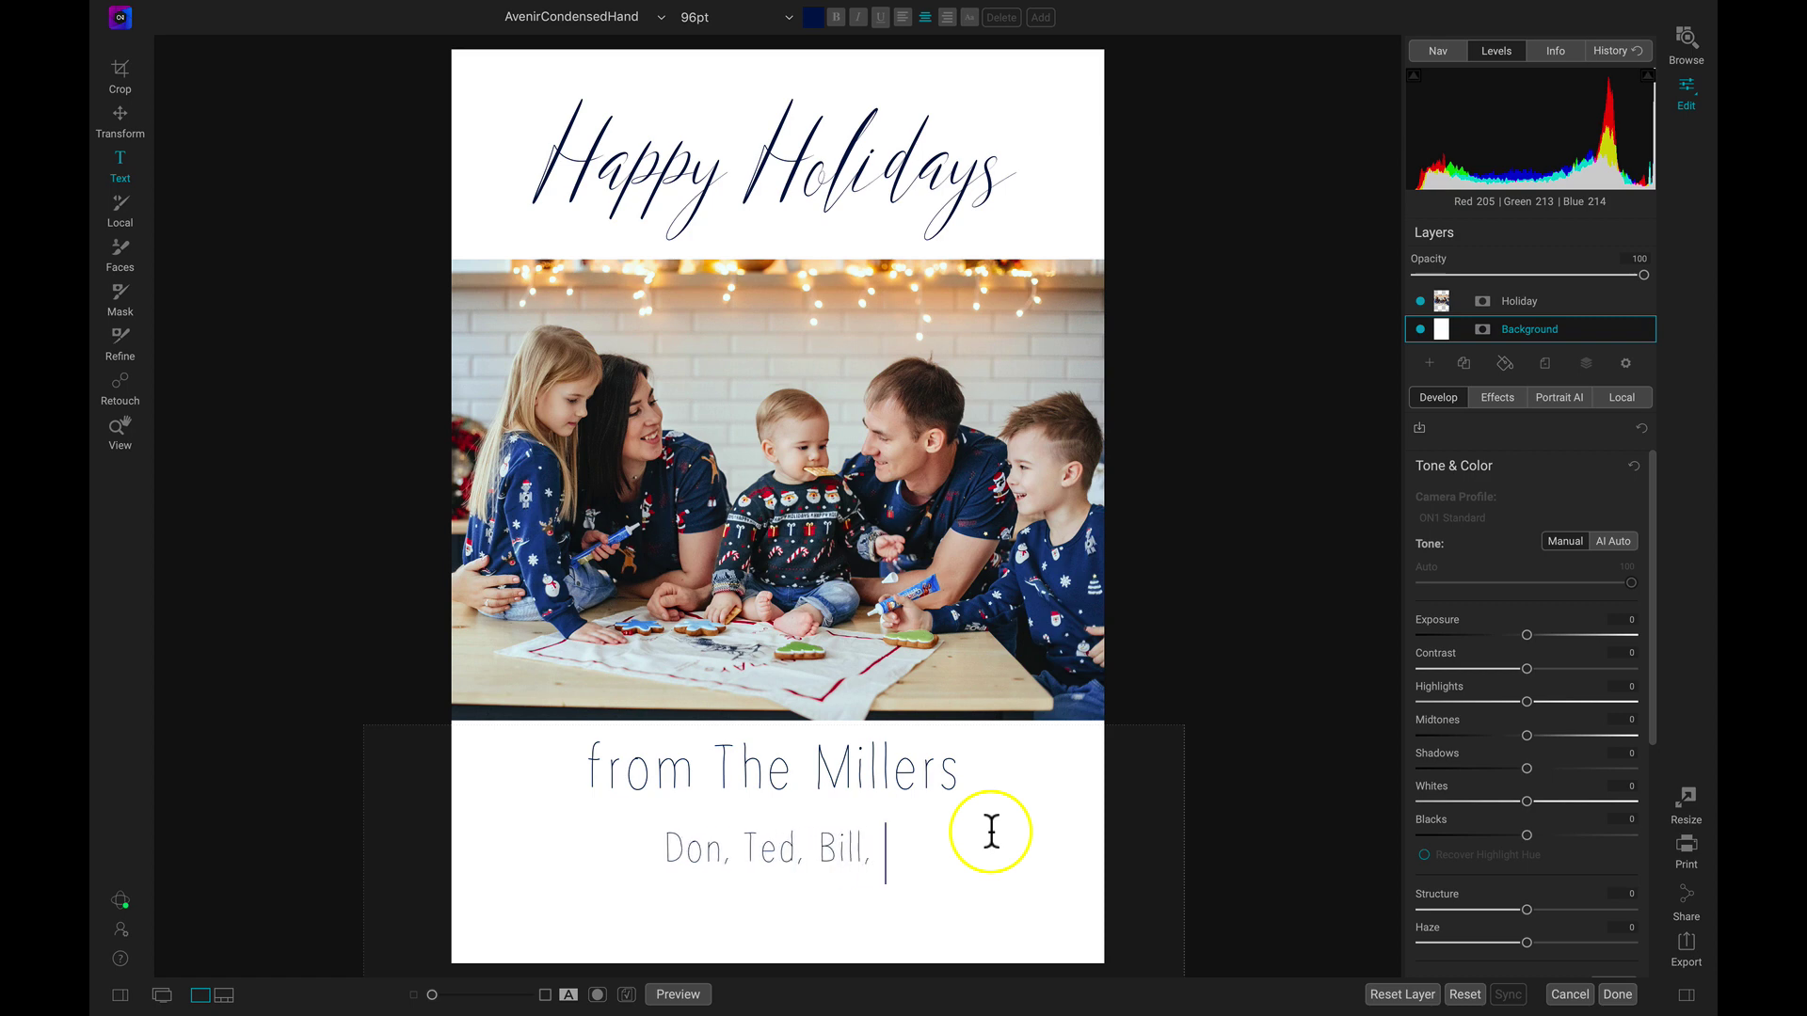
type("Grace, J")
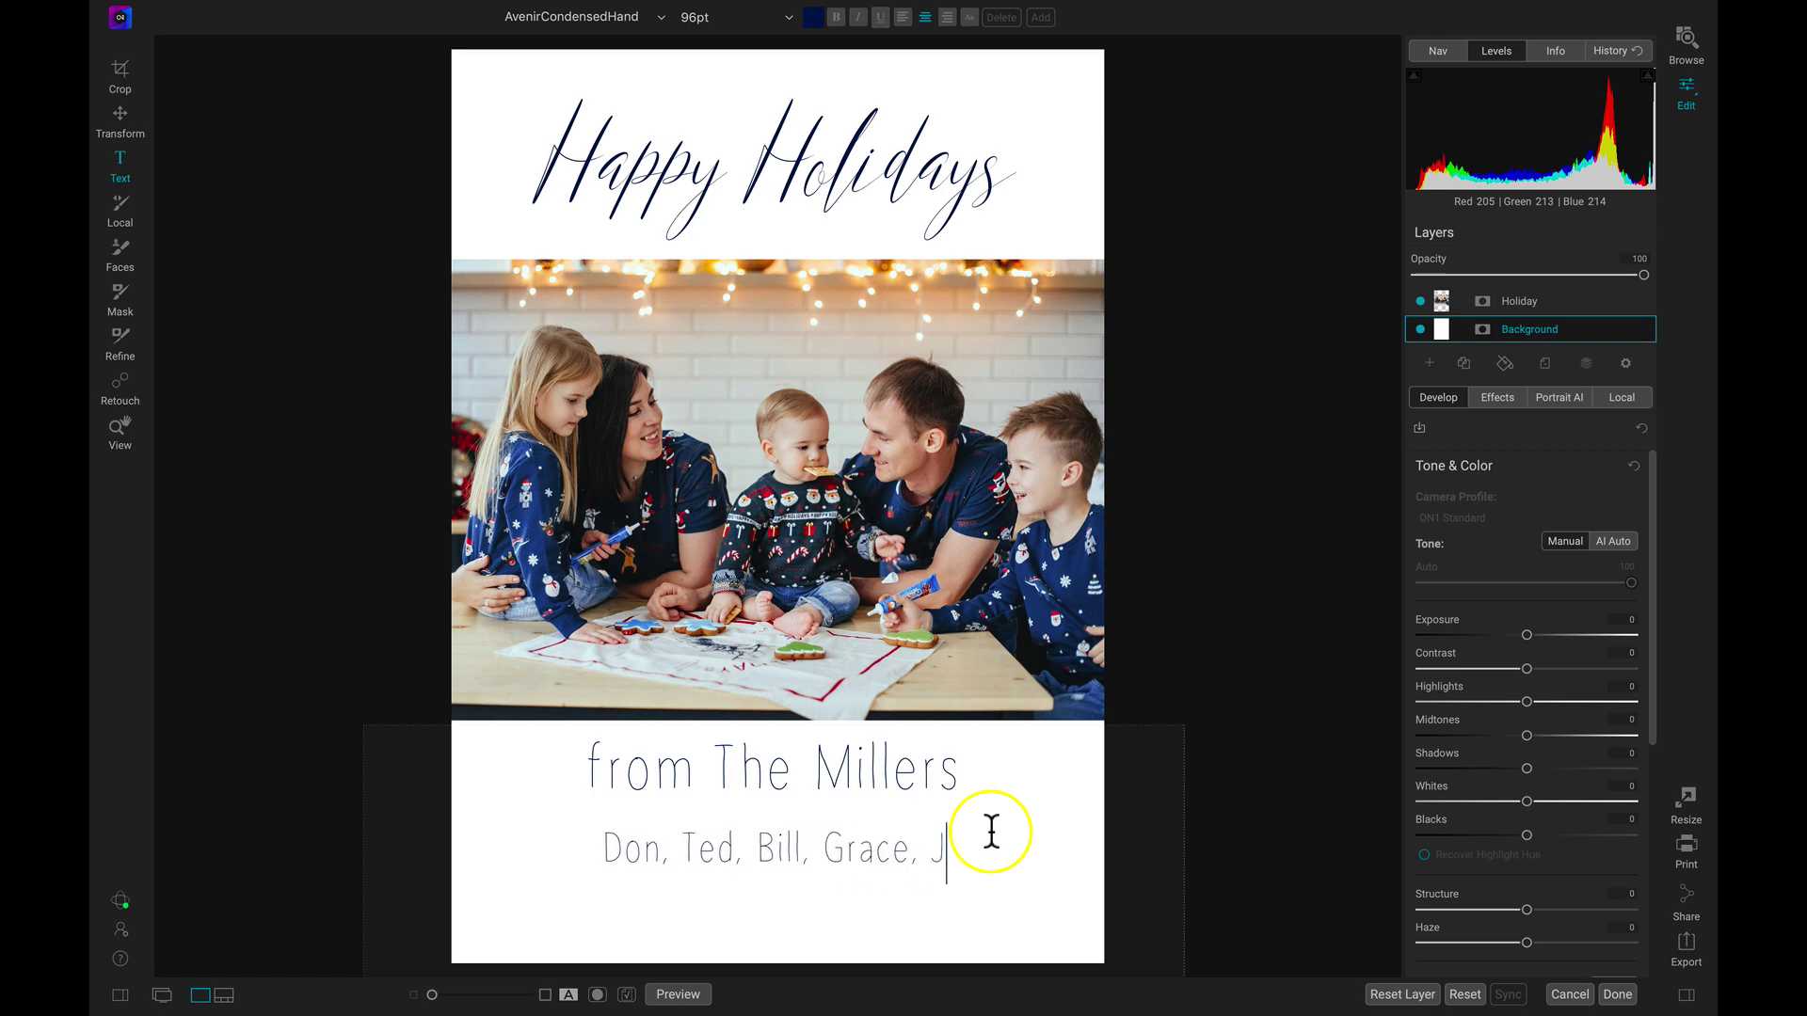
type("en")
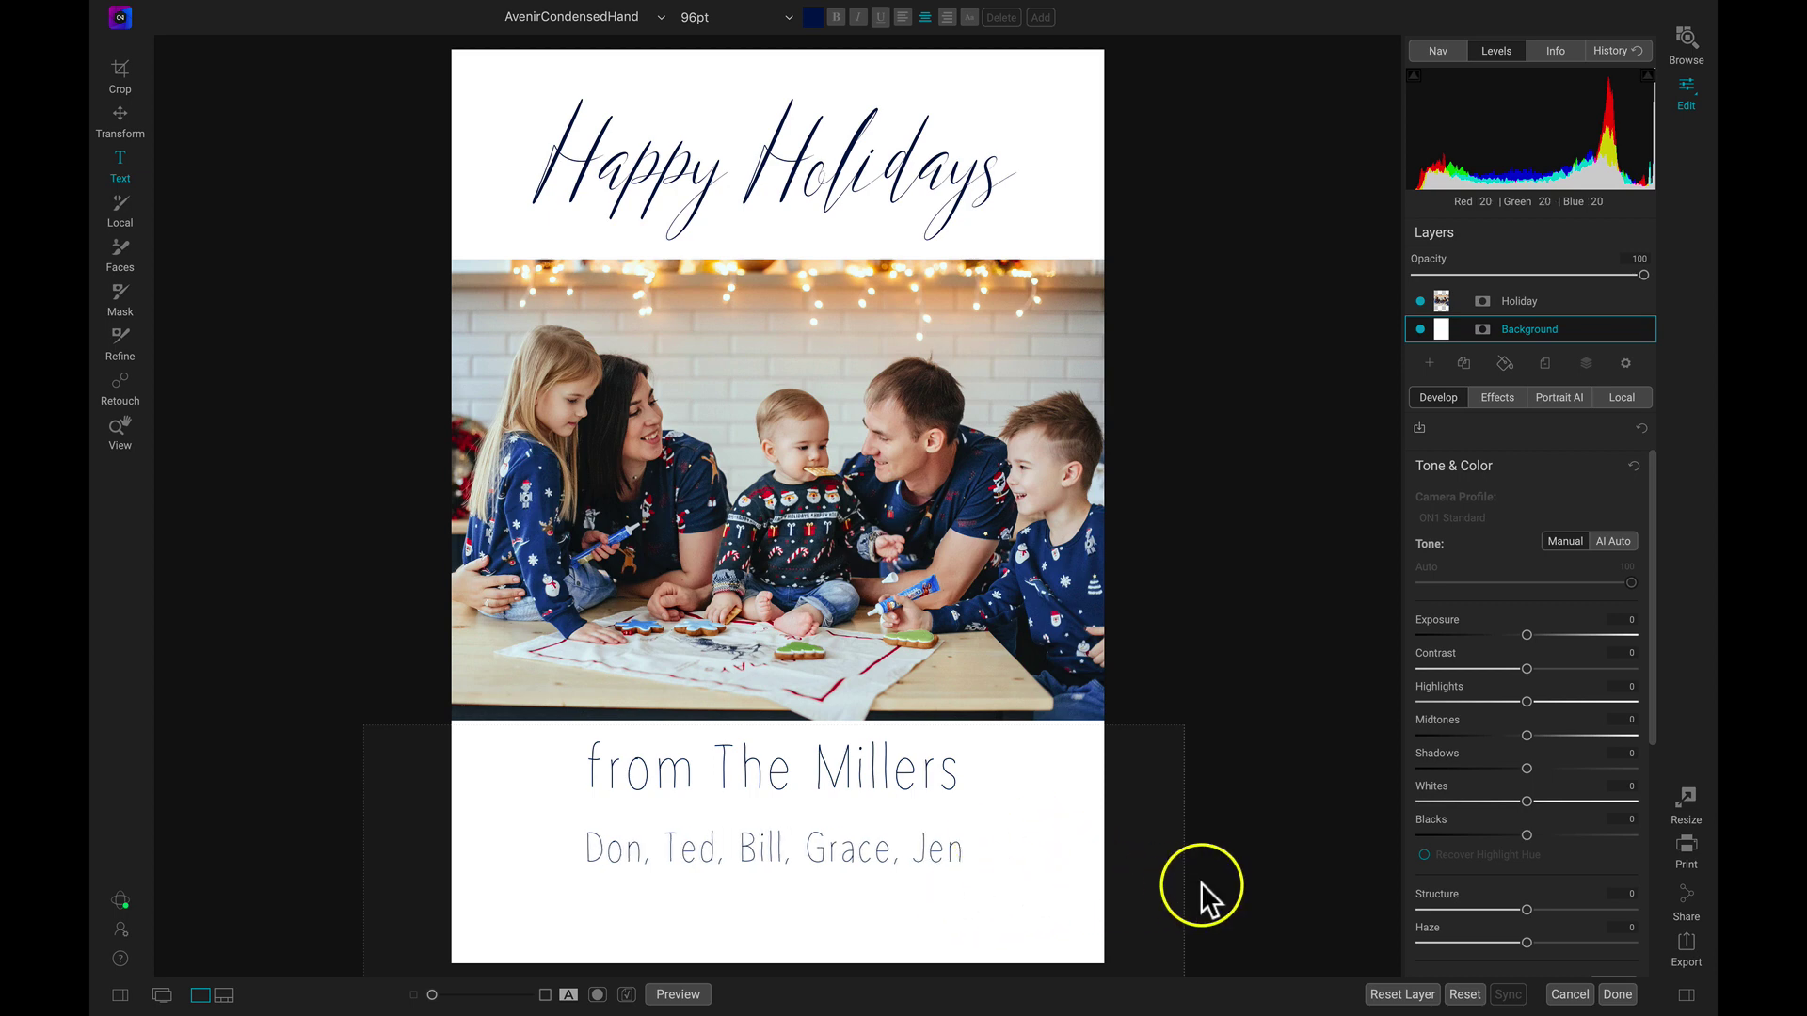
left_click(1314, 841)
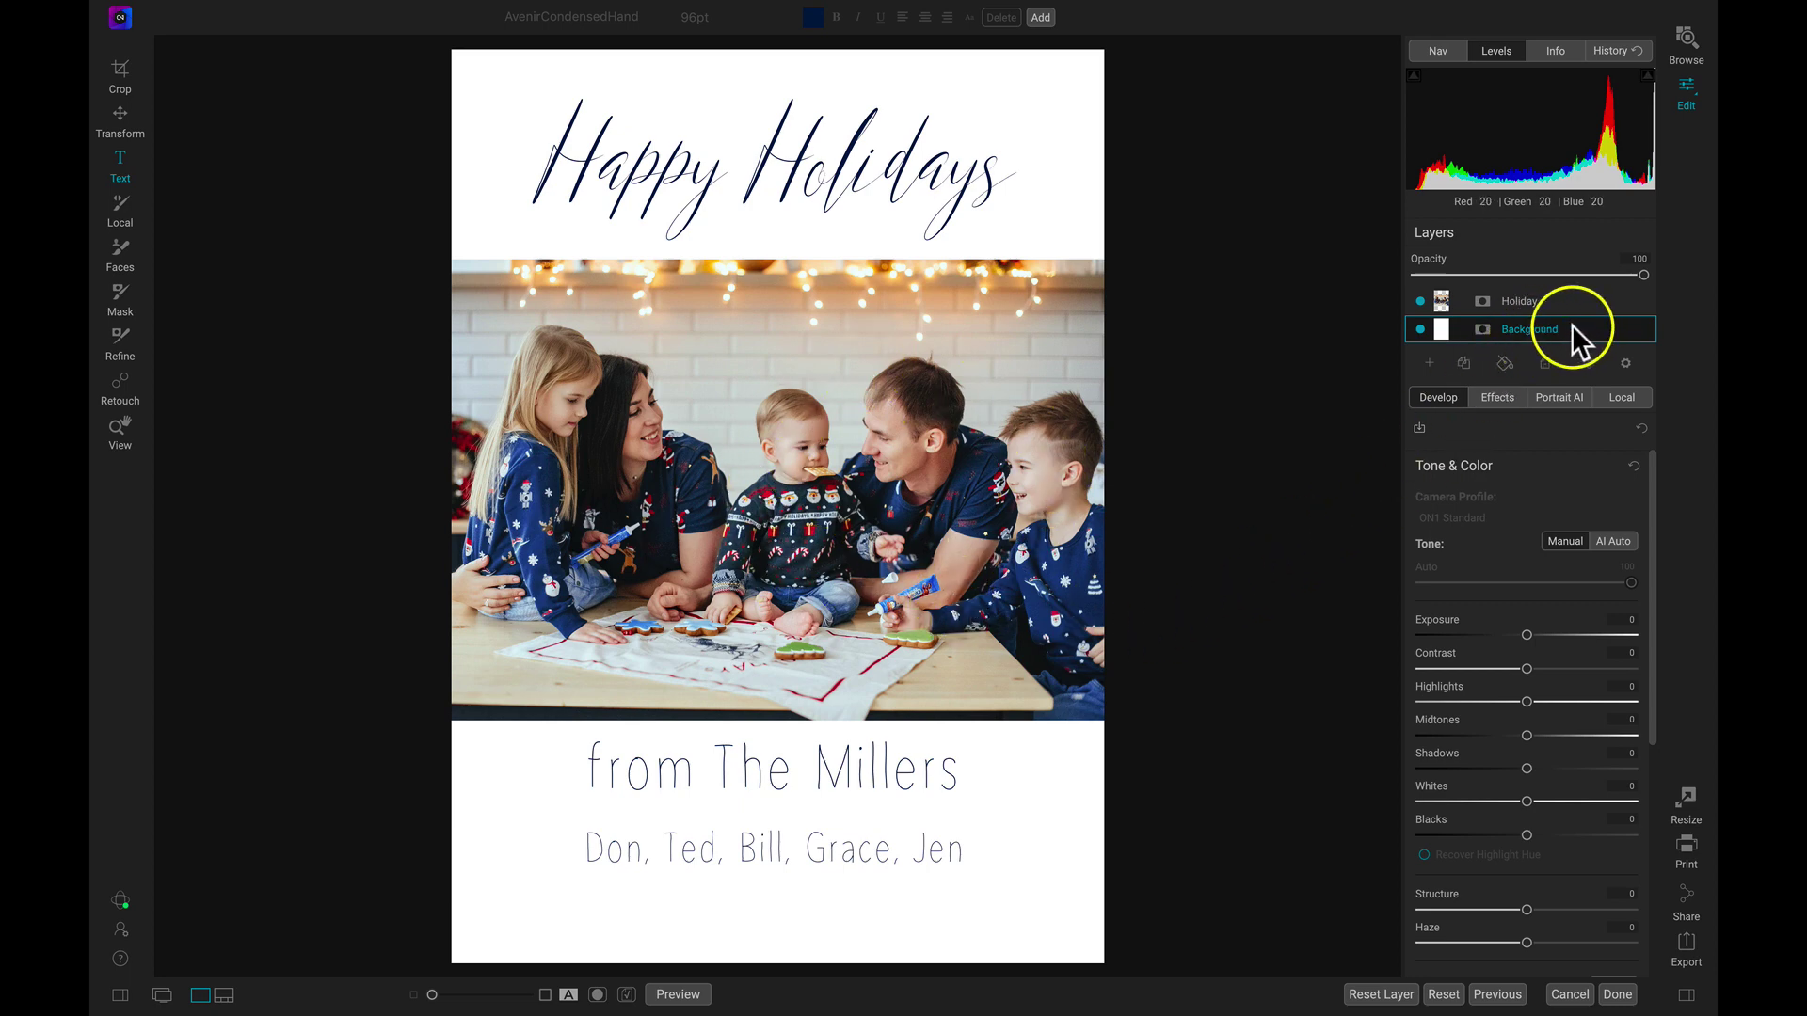
Open the local adjustments for the Background layer and rename the adjustment to "Star"
left_click(1618, 397)
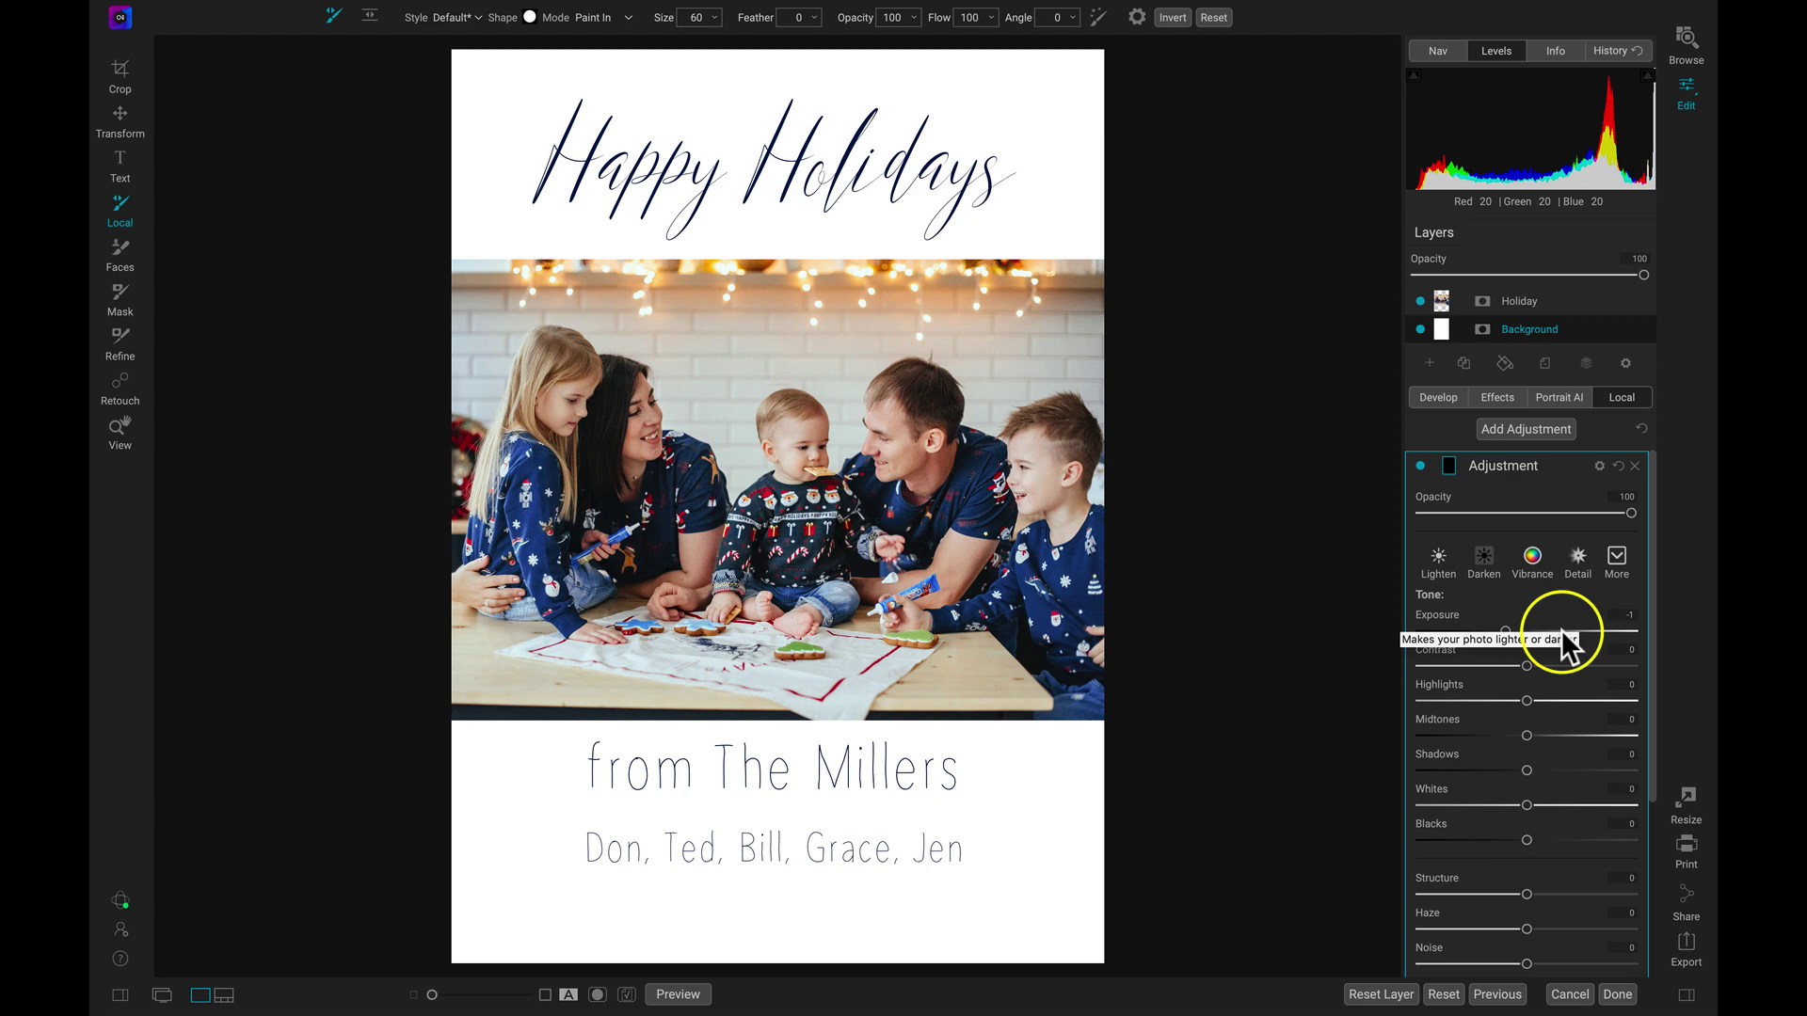
double_click(1507, 465)
type("Star")
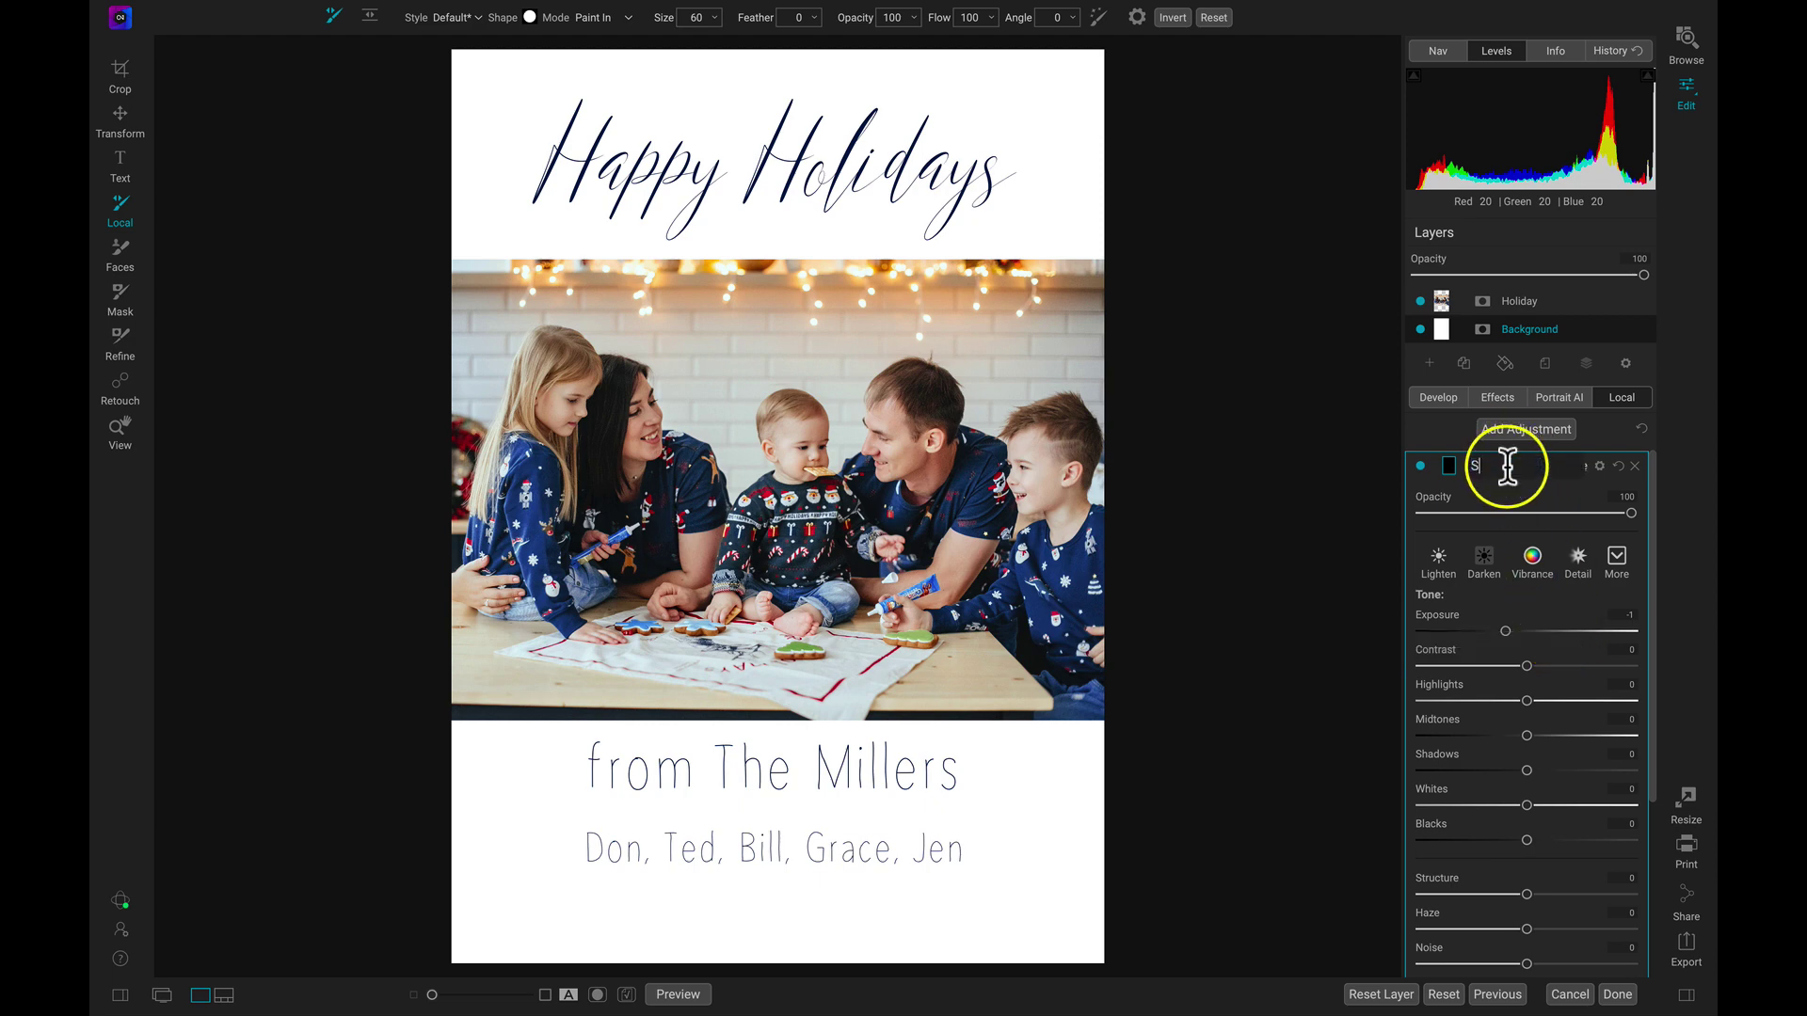
key("Return")
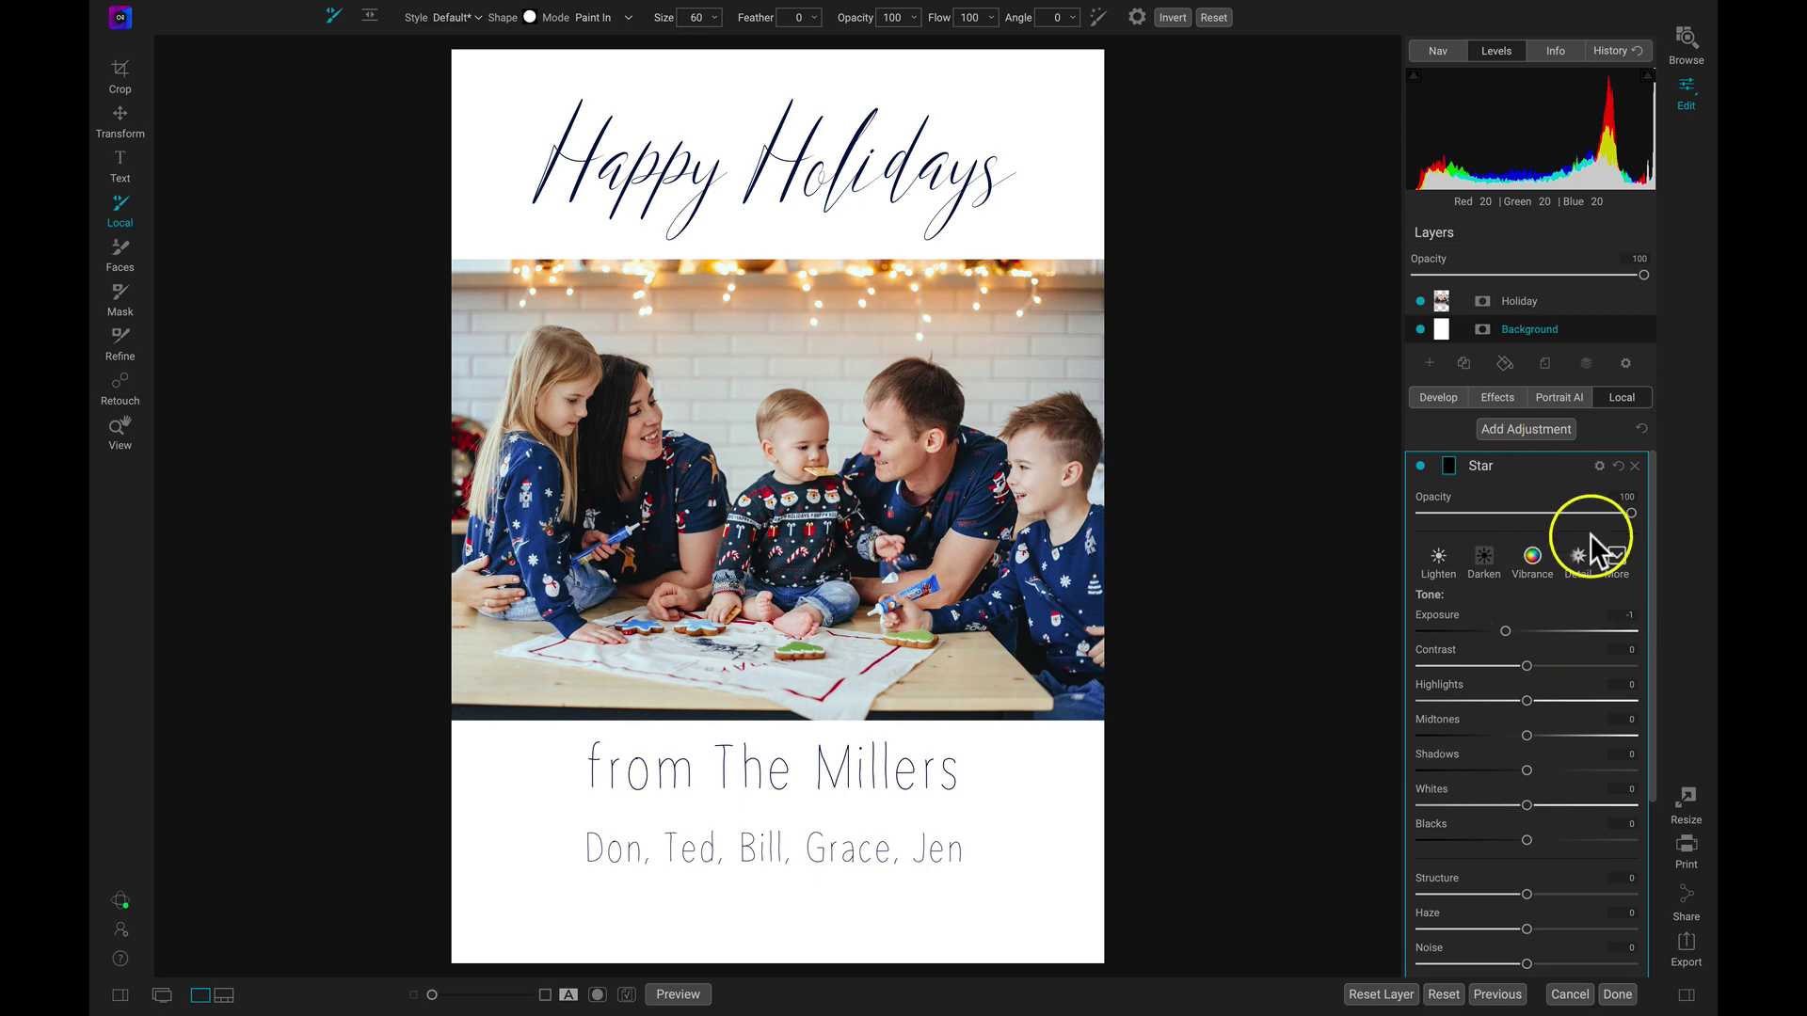
Enable Paint with Color for the Star adjustment, sample the red from the baby's sweater as its color, and collapse the adjustment
scroll(1590, 534, "down", 3)
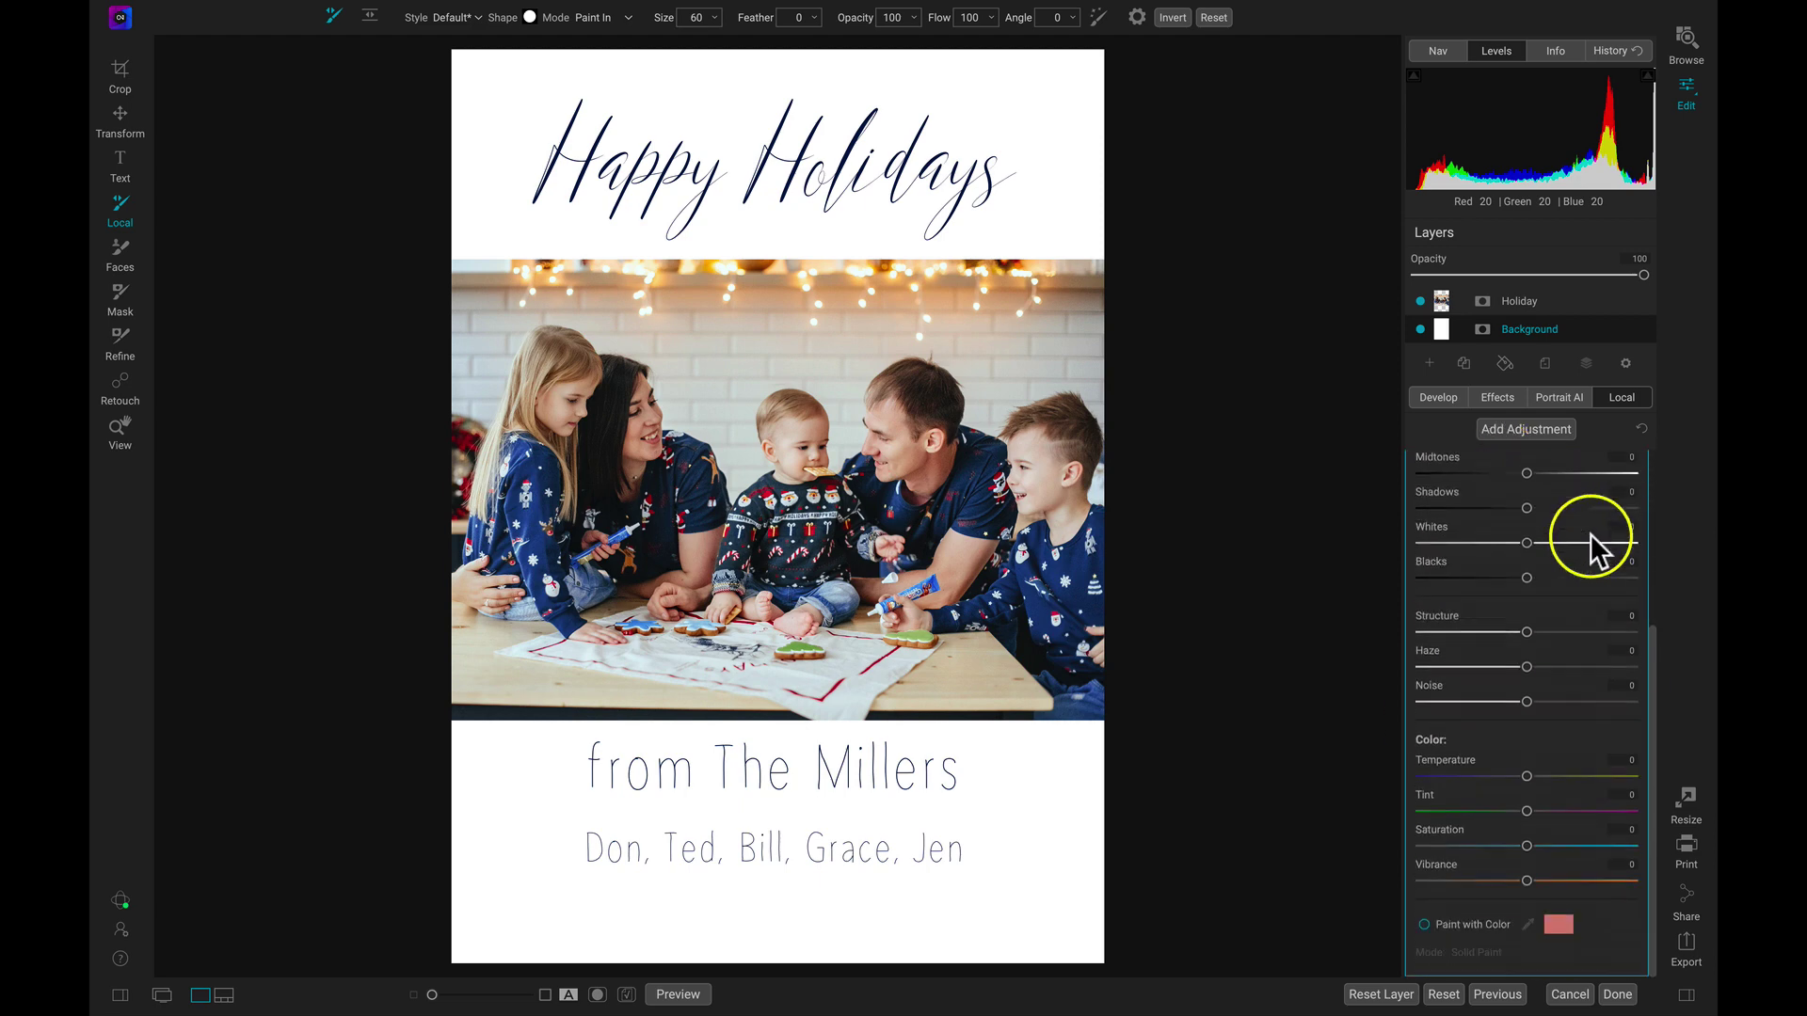
left_click(1423, 924)
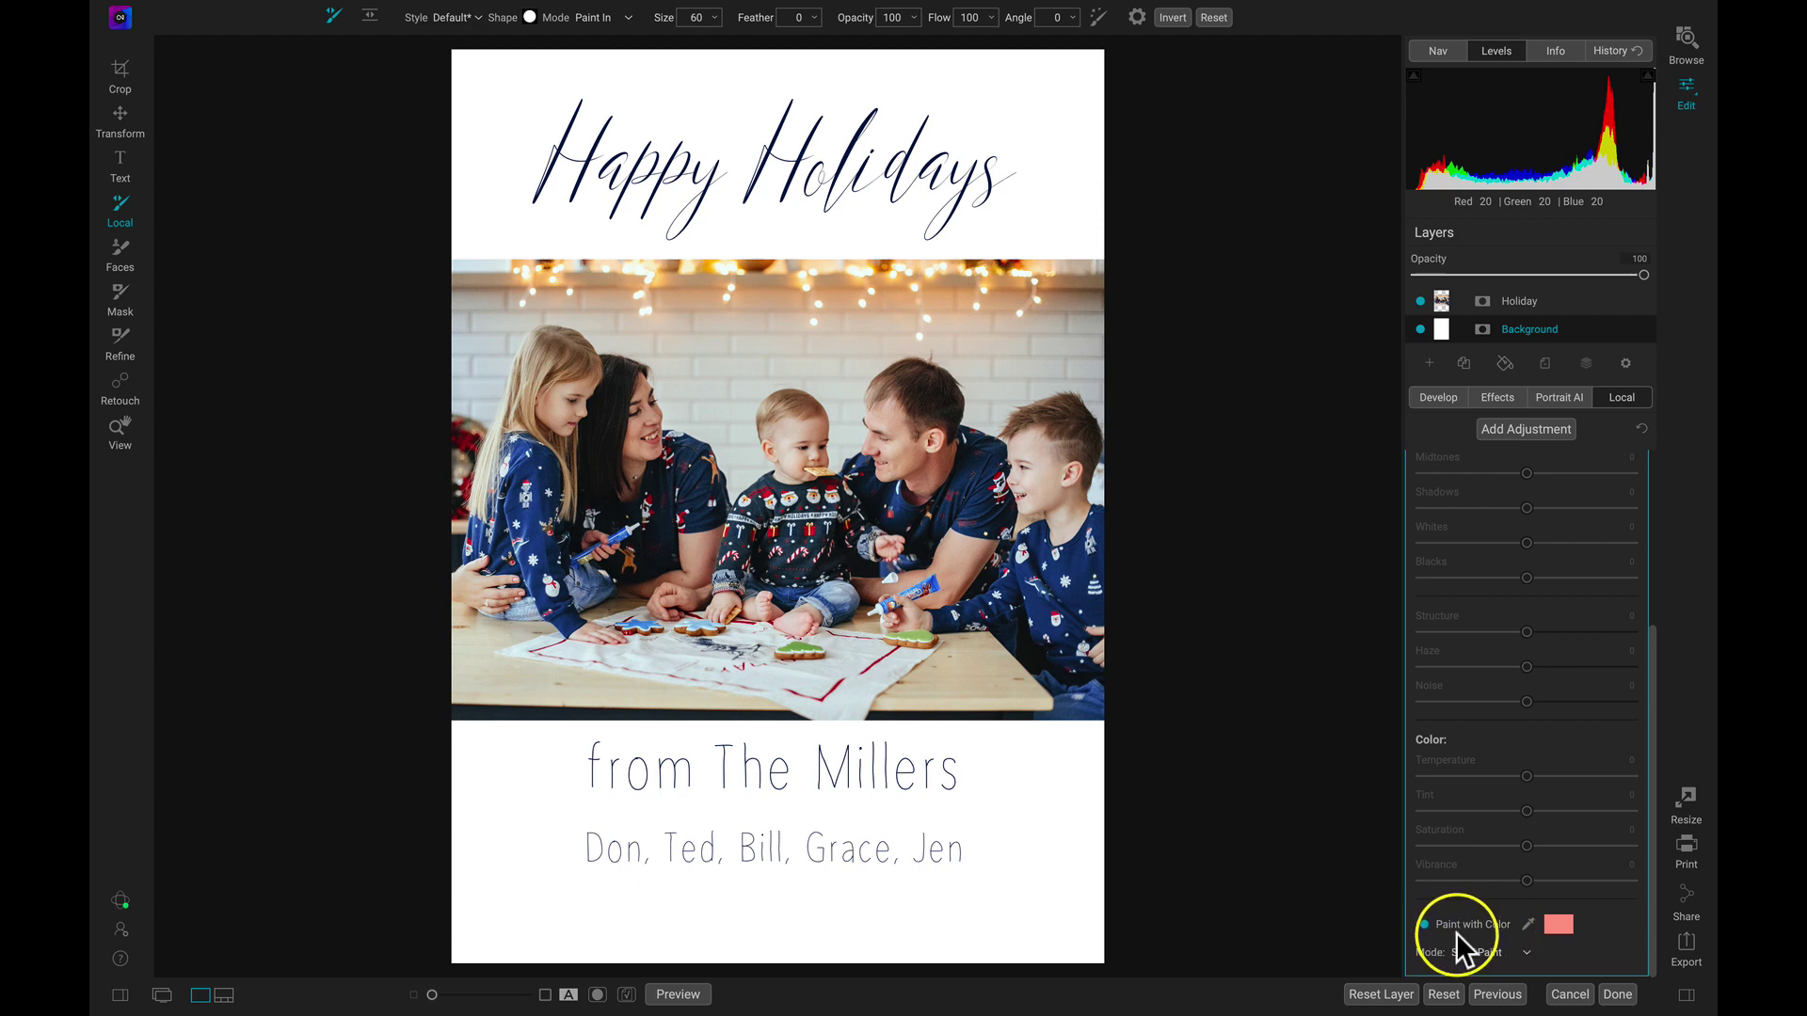
left_click(1557, 922)
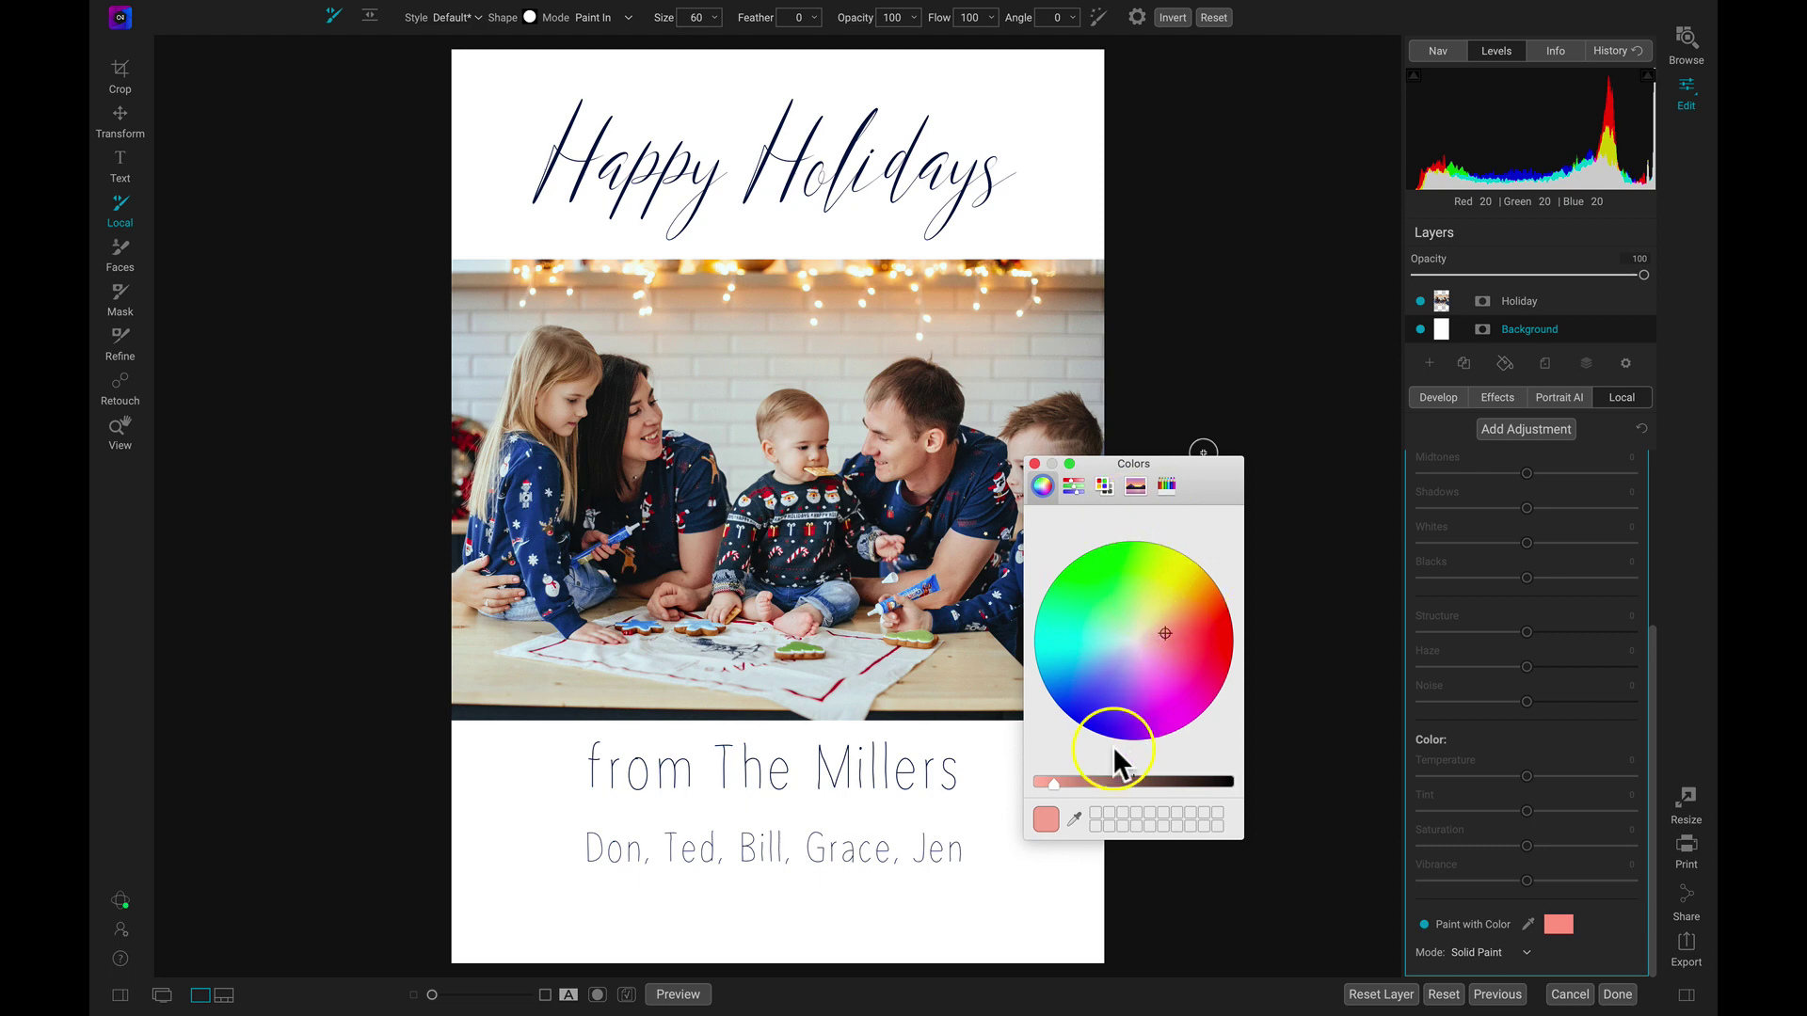
left_click(1074, 817)
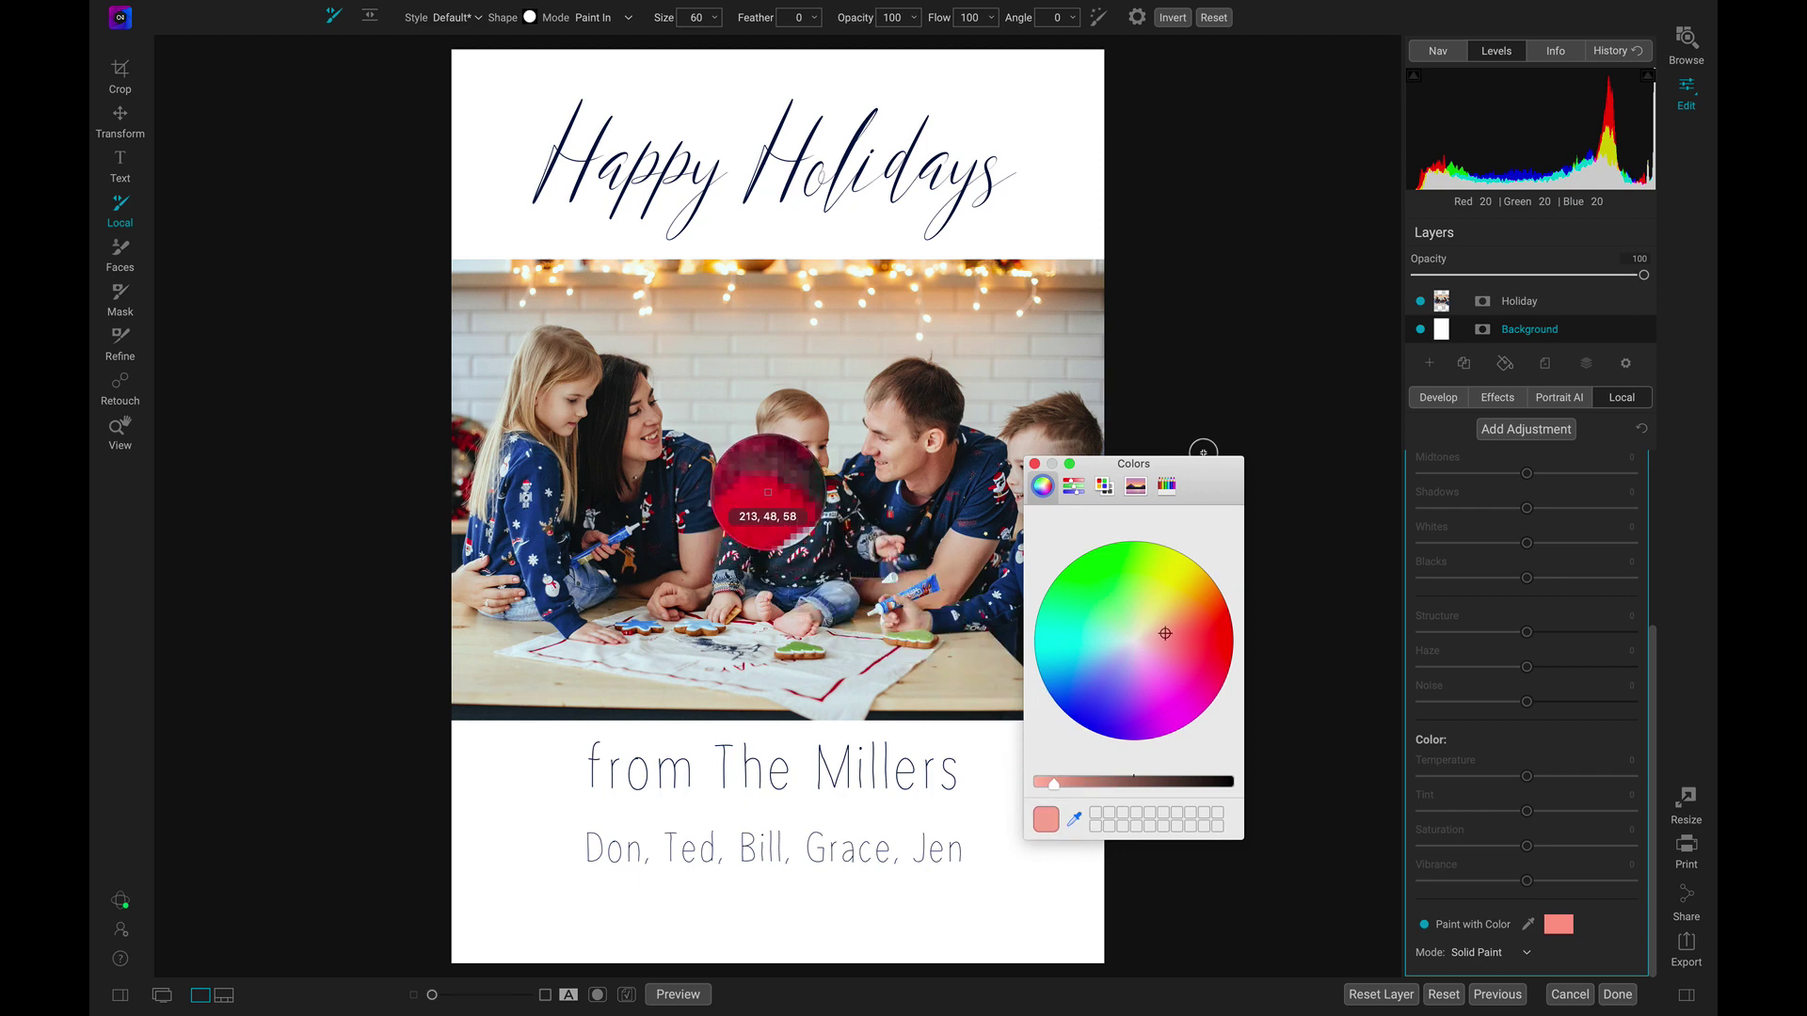
left_click(768, 493)
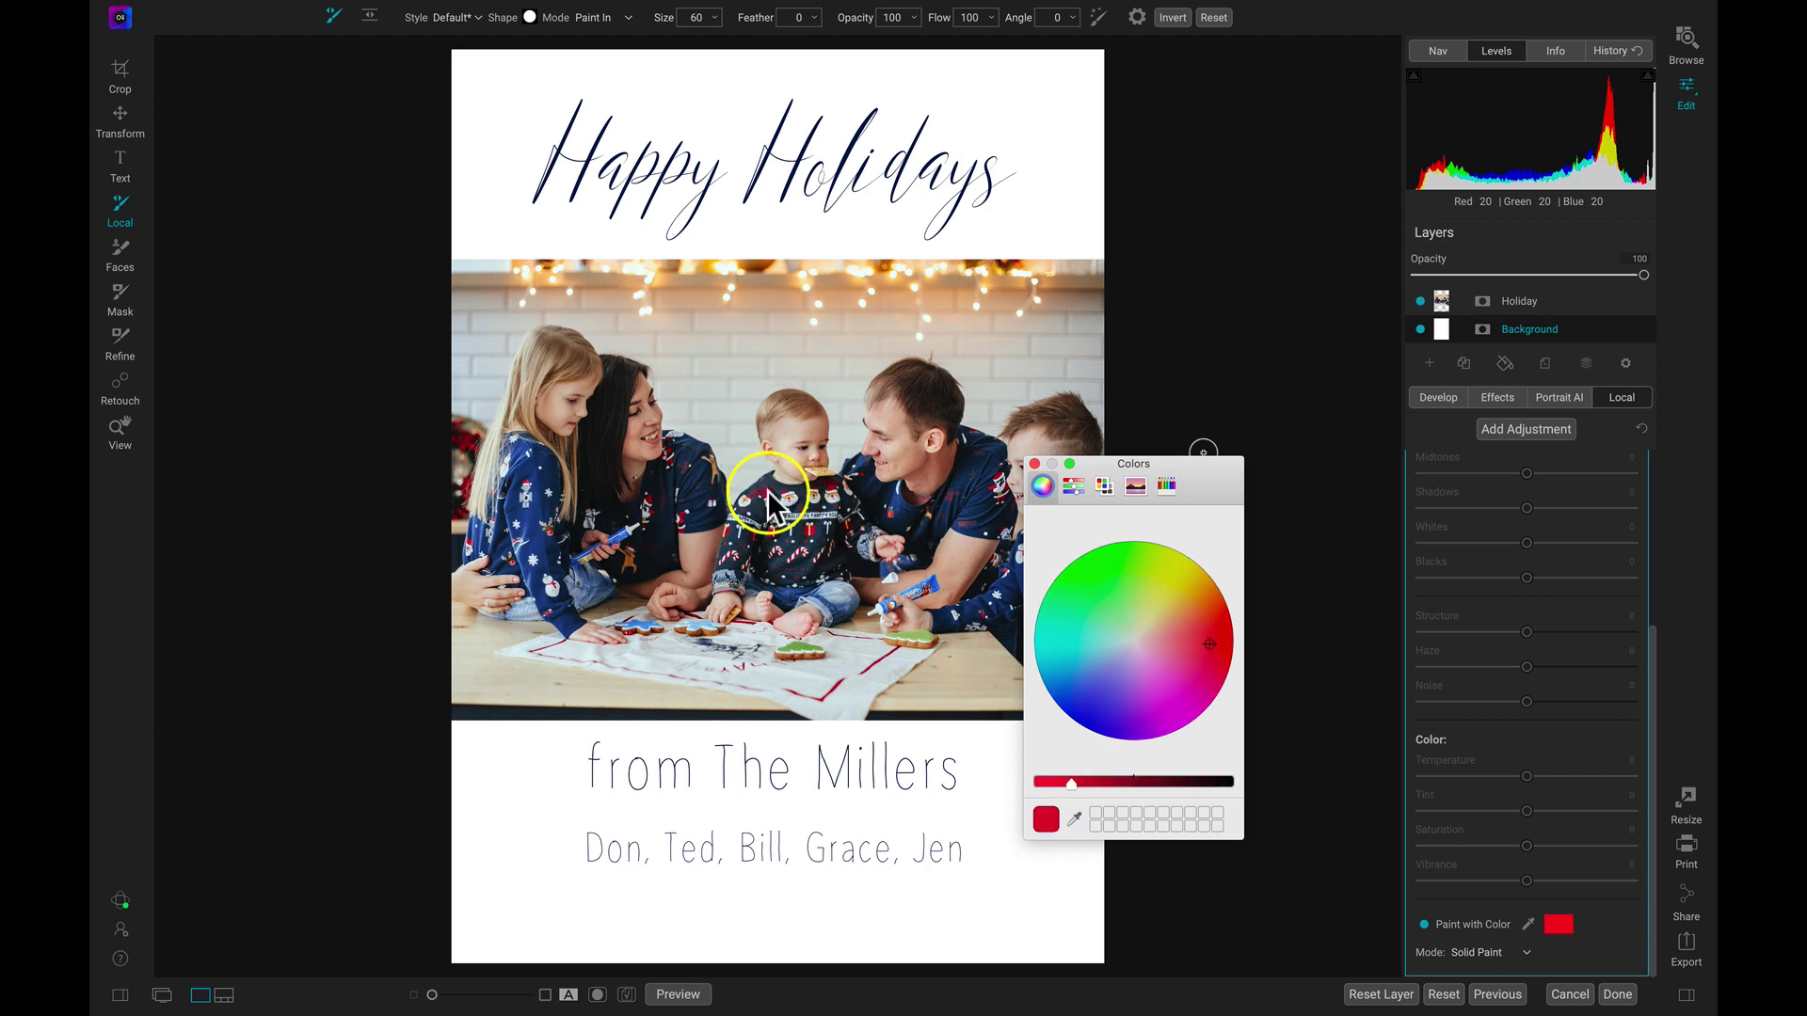
left_click(1034, 464)
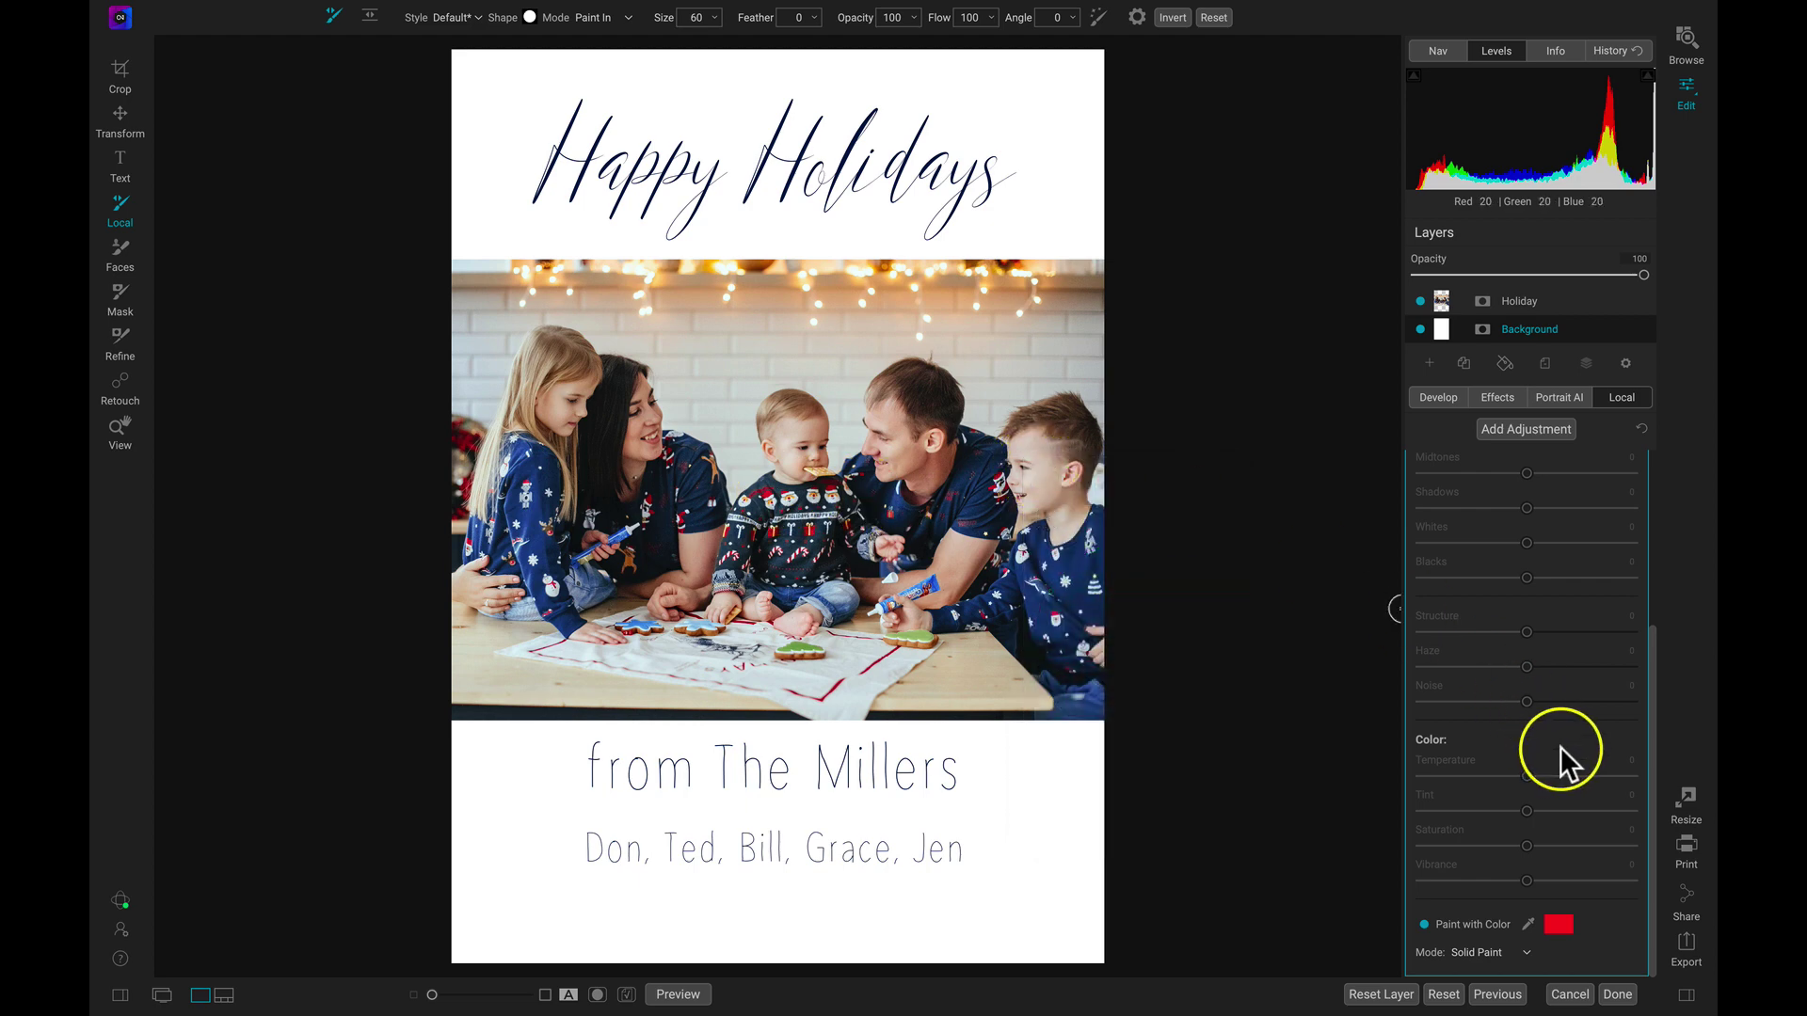
scroll(1560, 747, "up", 5)
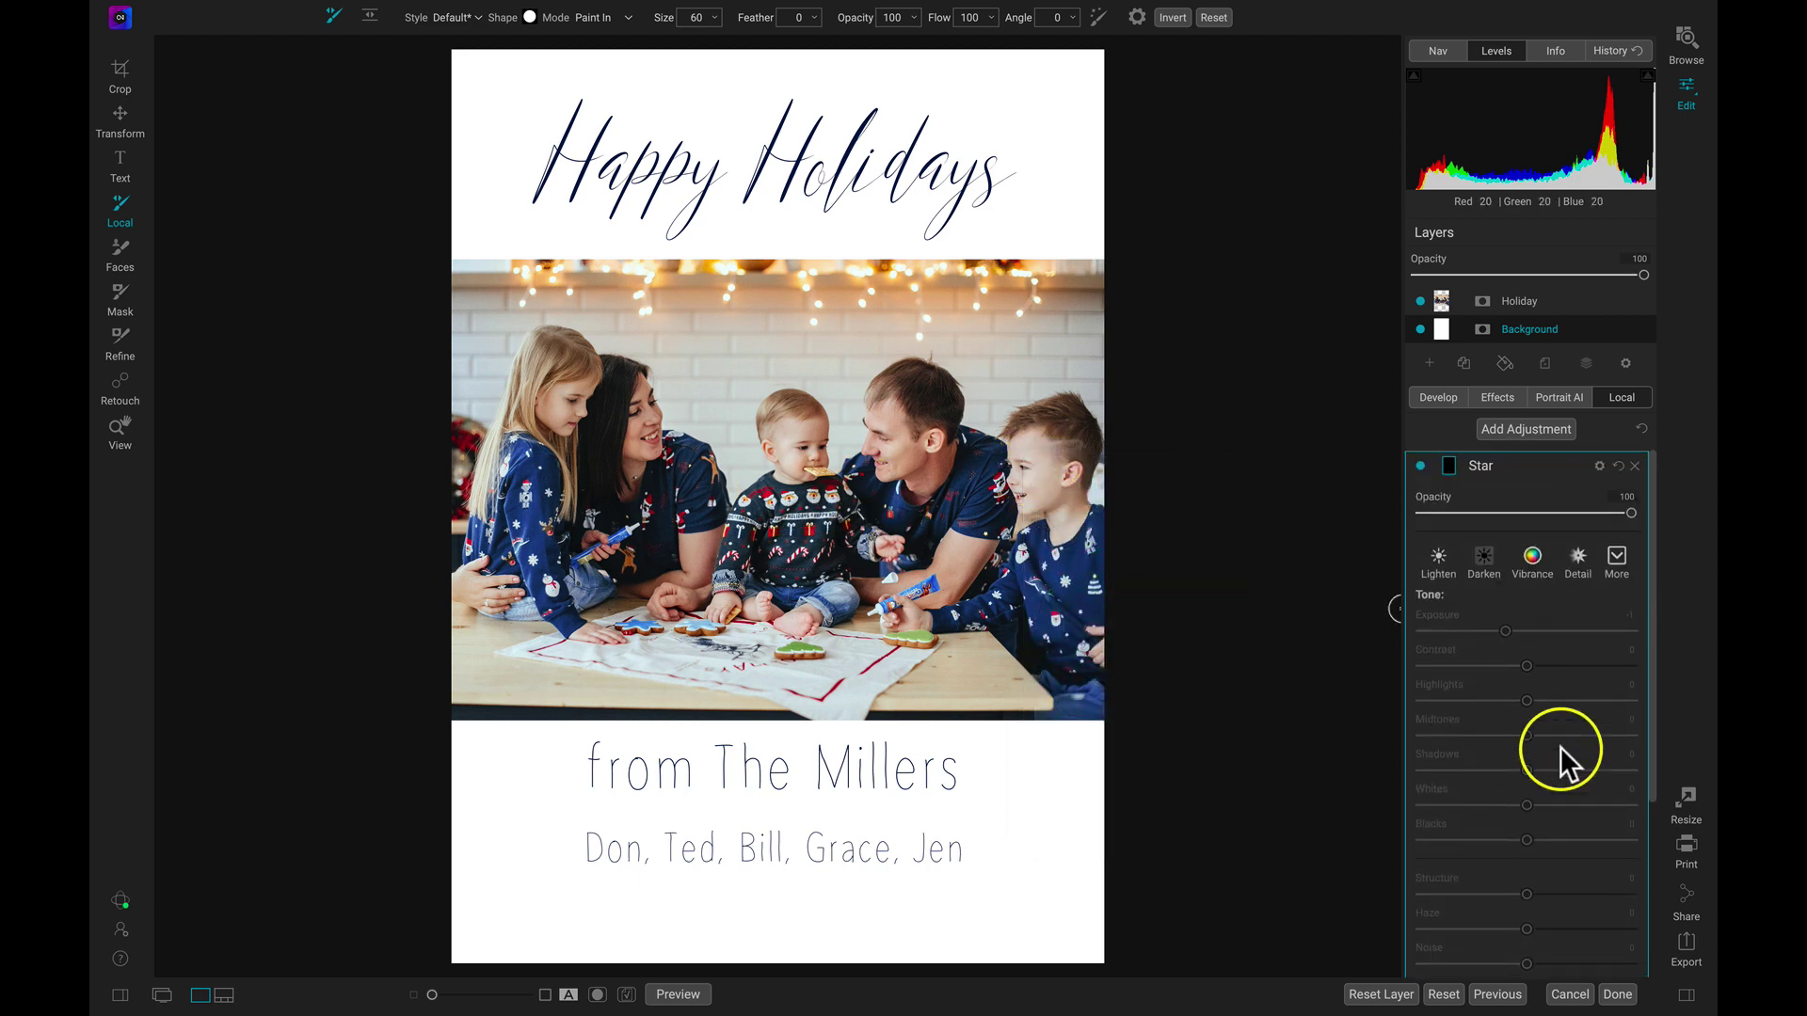
left_click(1538, 465)
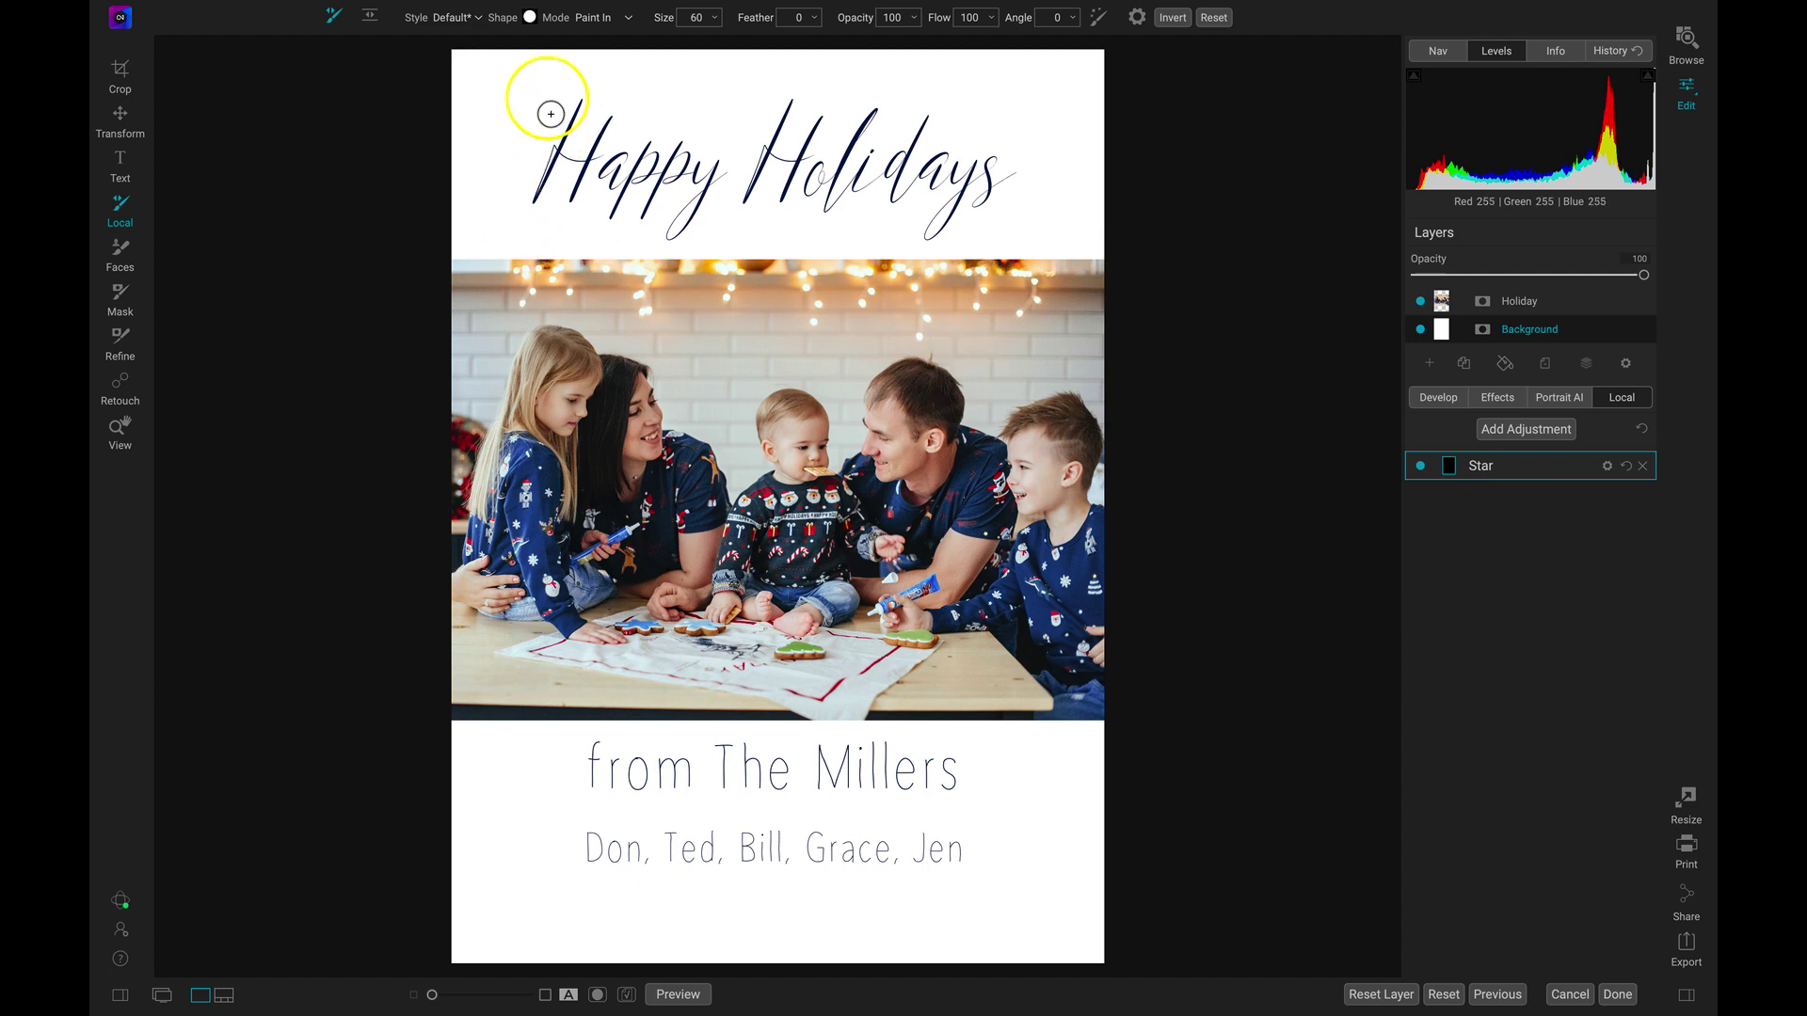
Choose the geometric star as the brush shape and increase the brush size to 250
left_click(530, 19)
scroll(602, 195, "up", 5)
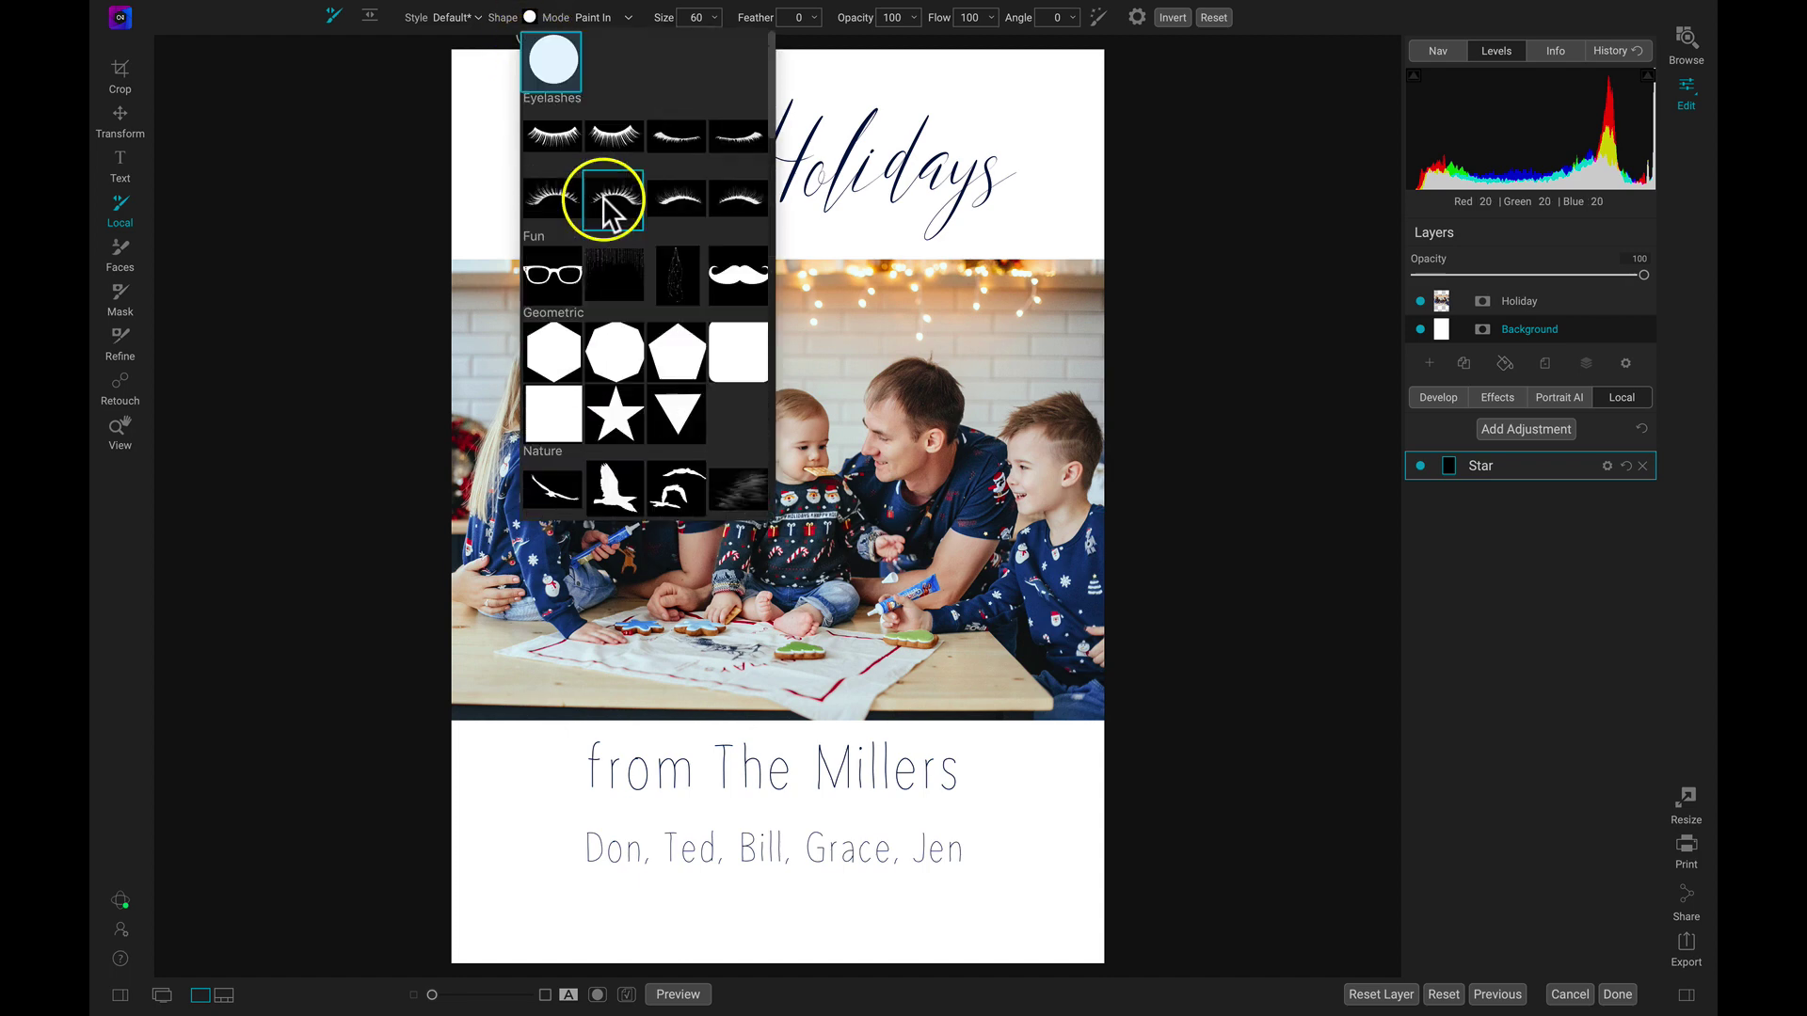
scroll(602, 196, "down", 3)
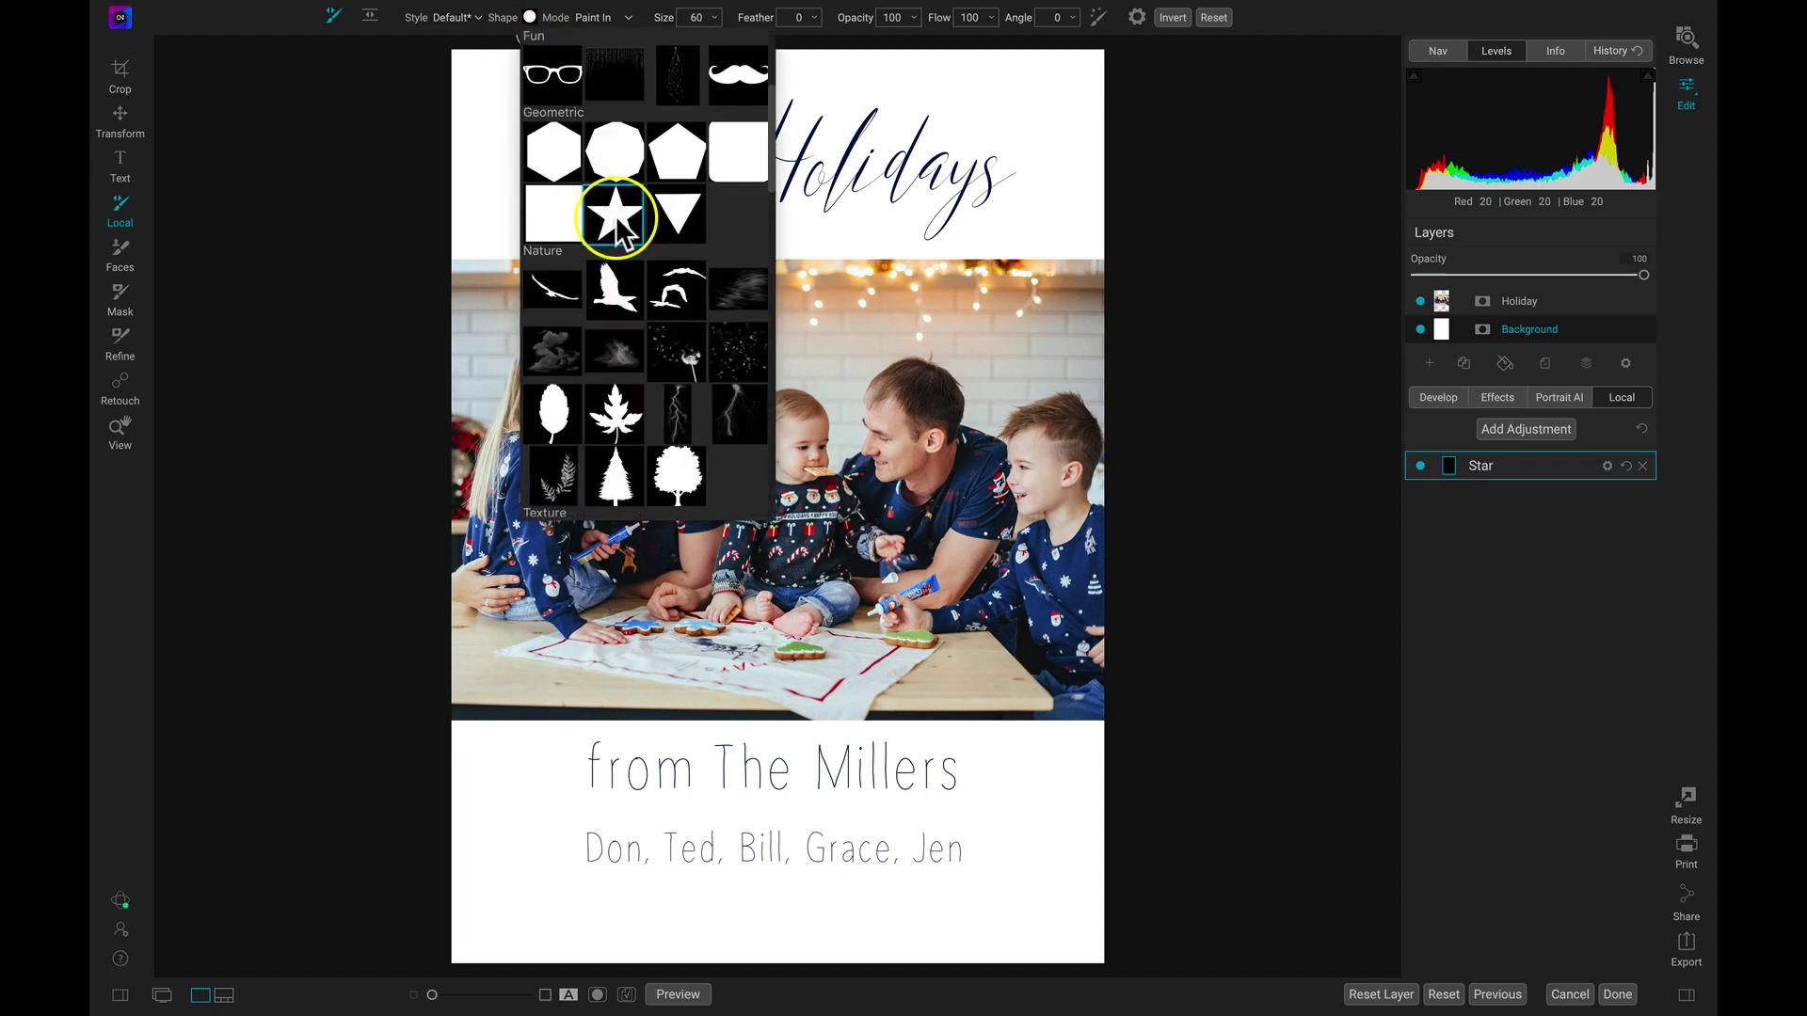
left_click(616, 217)
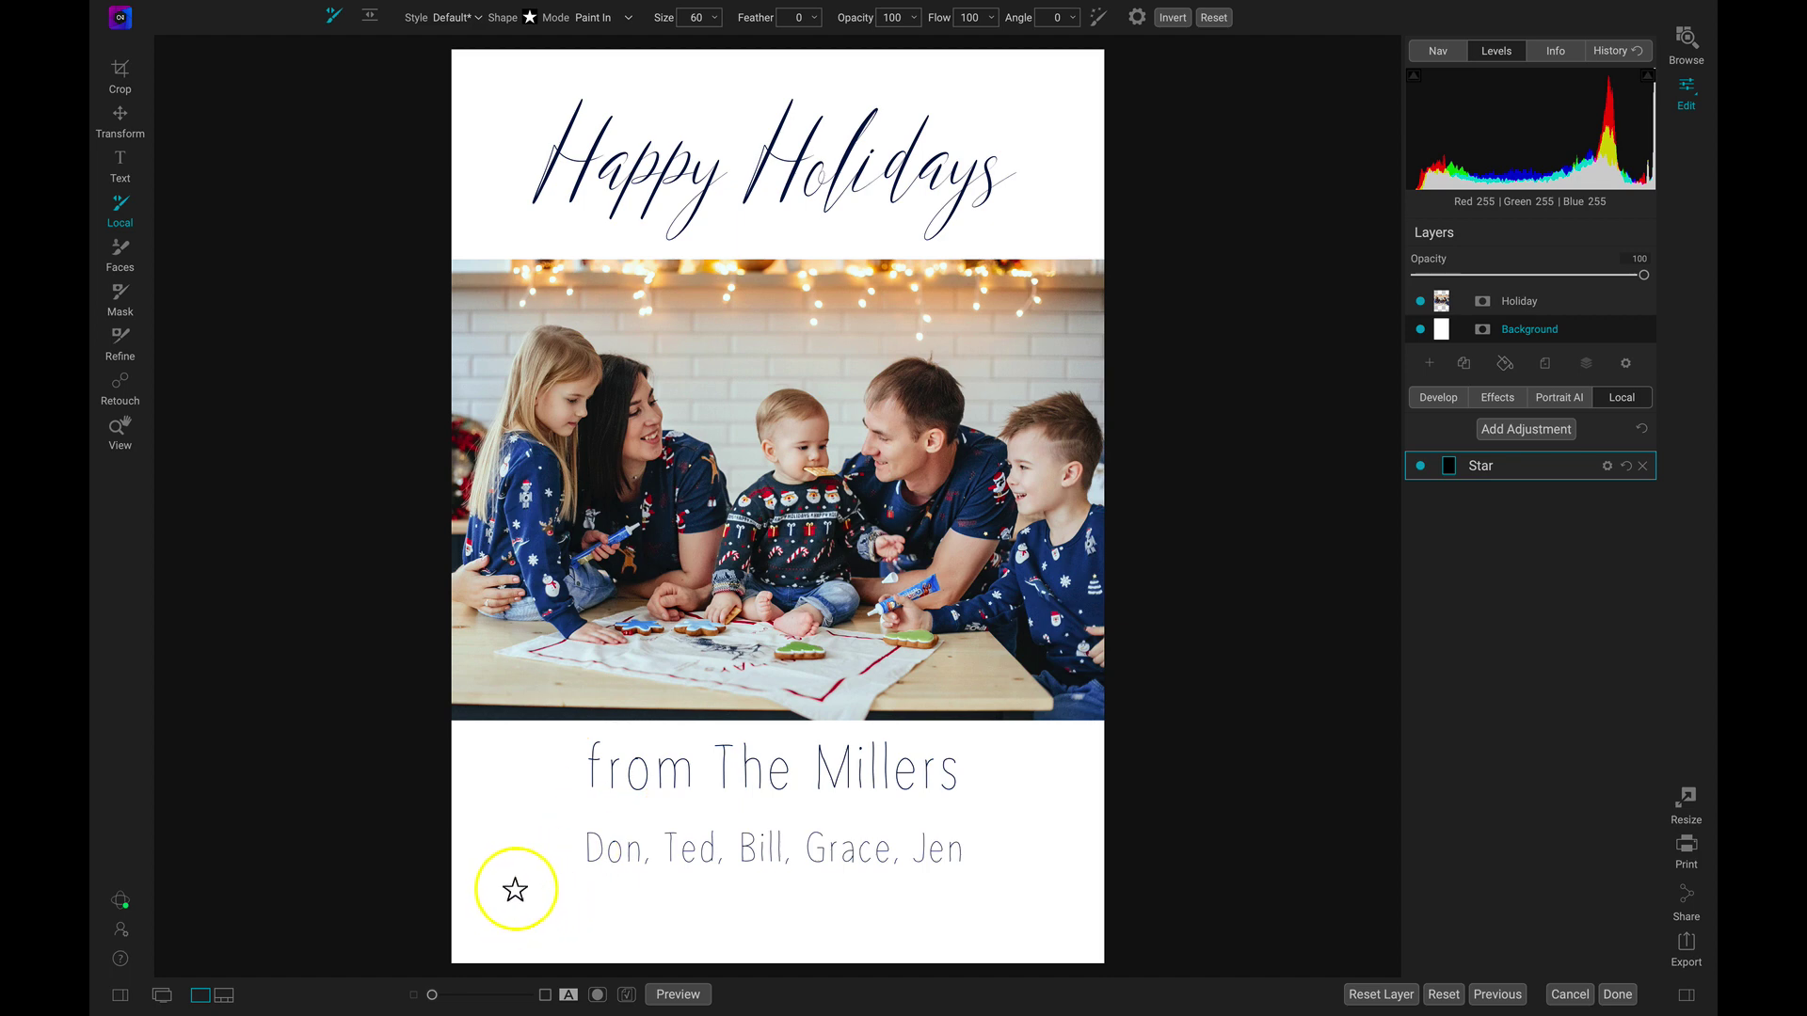
key("bracketright")
key("bracketright")
key("bracketright")
key("bracketright")
key("bracketright")
key("bracketright")
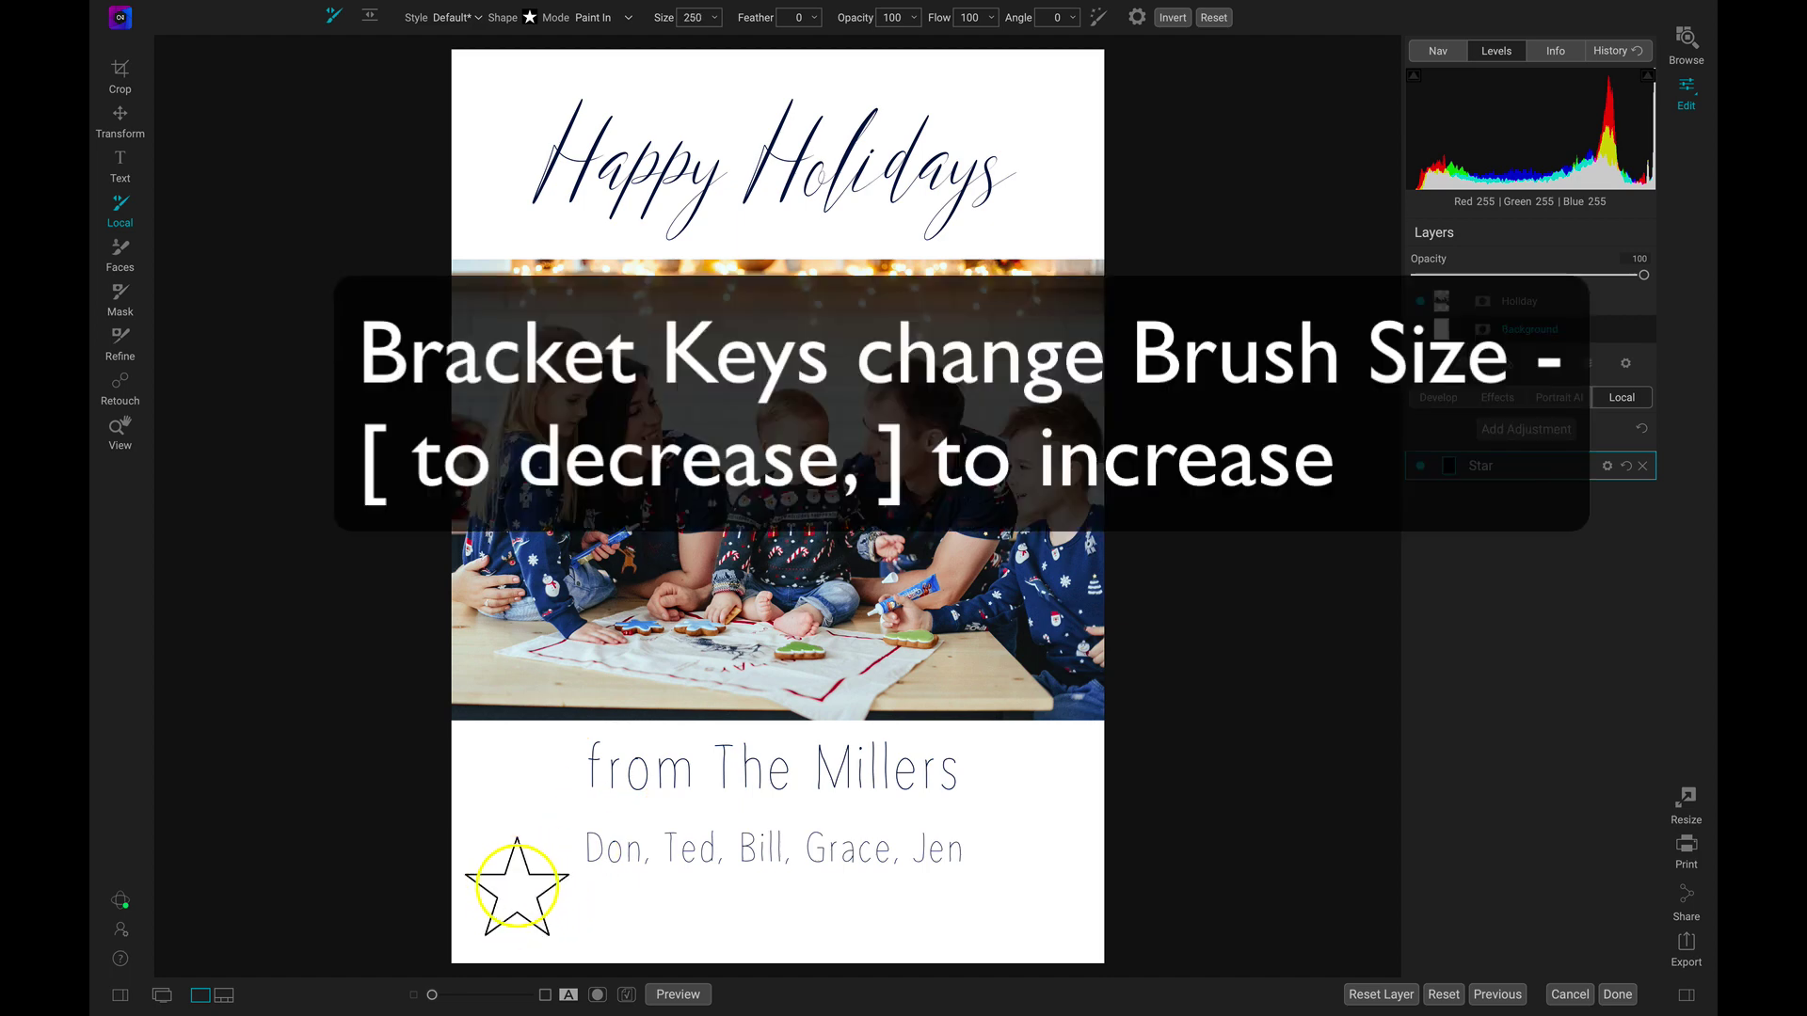
Increase the star brush size to 350 and rotate the brush to an angle of 35
key("bracketright")
key("bracketright")
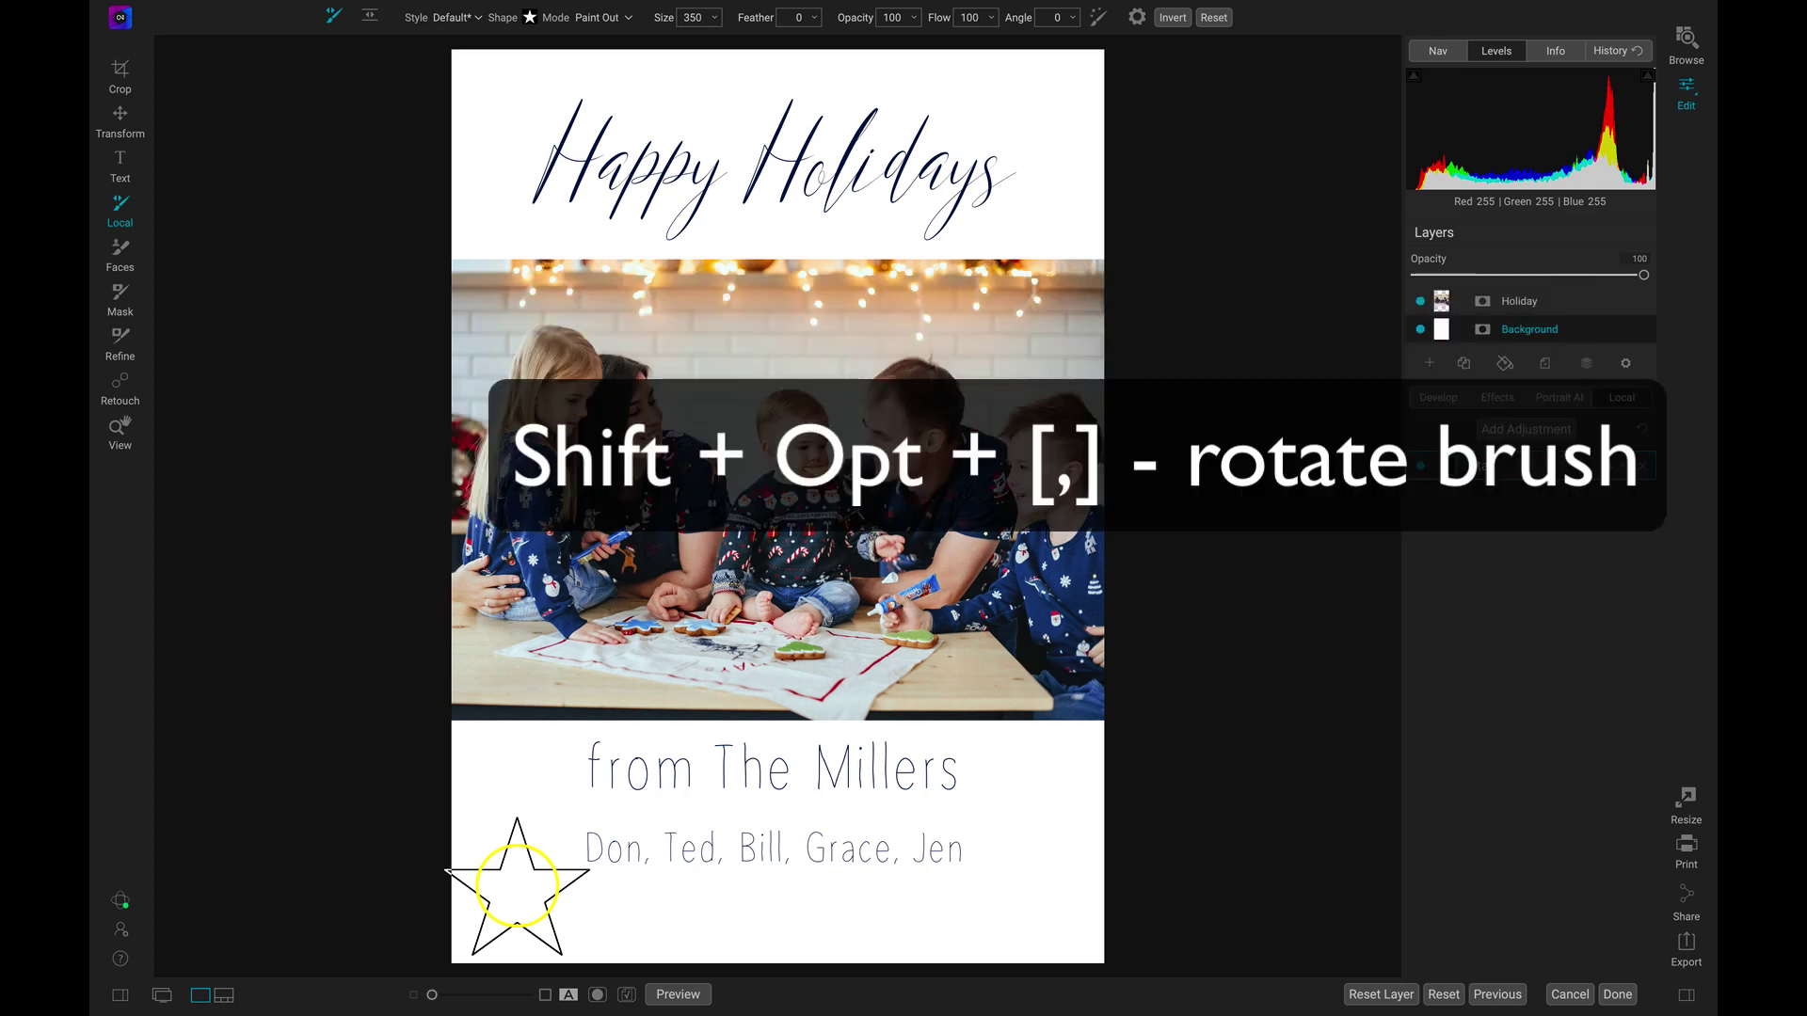
key("shift+alt+bracketright")
key("shift+alt+bracketright")
key("shift+alt+bracketright")
key("shift+alt+bracketright")
key("shift+alt+bracketright")
key("shift+alt+bracketright")
key("shift+alt+bracketright")
key("shift+alt+bracketright")
key("shift+alt+bracketright")
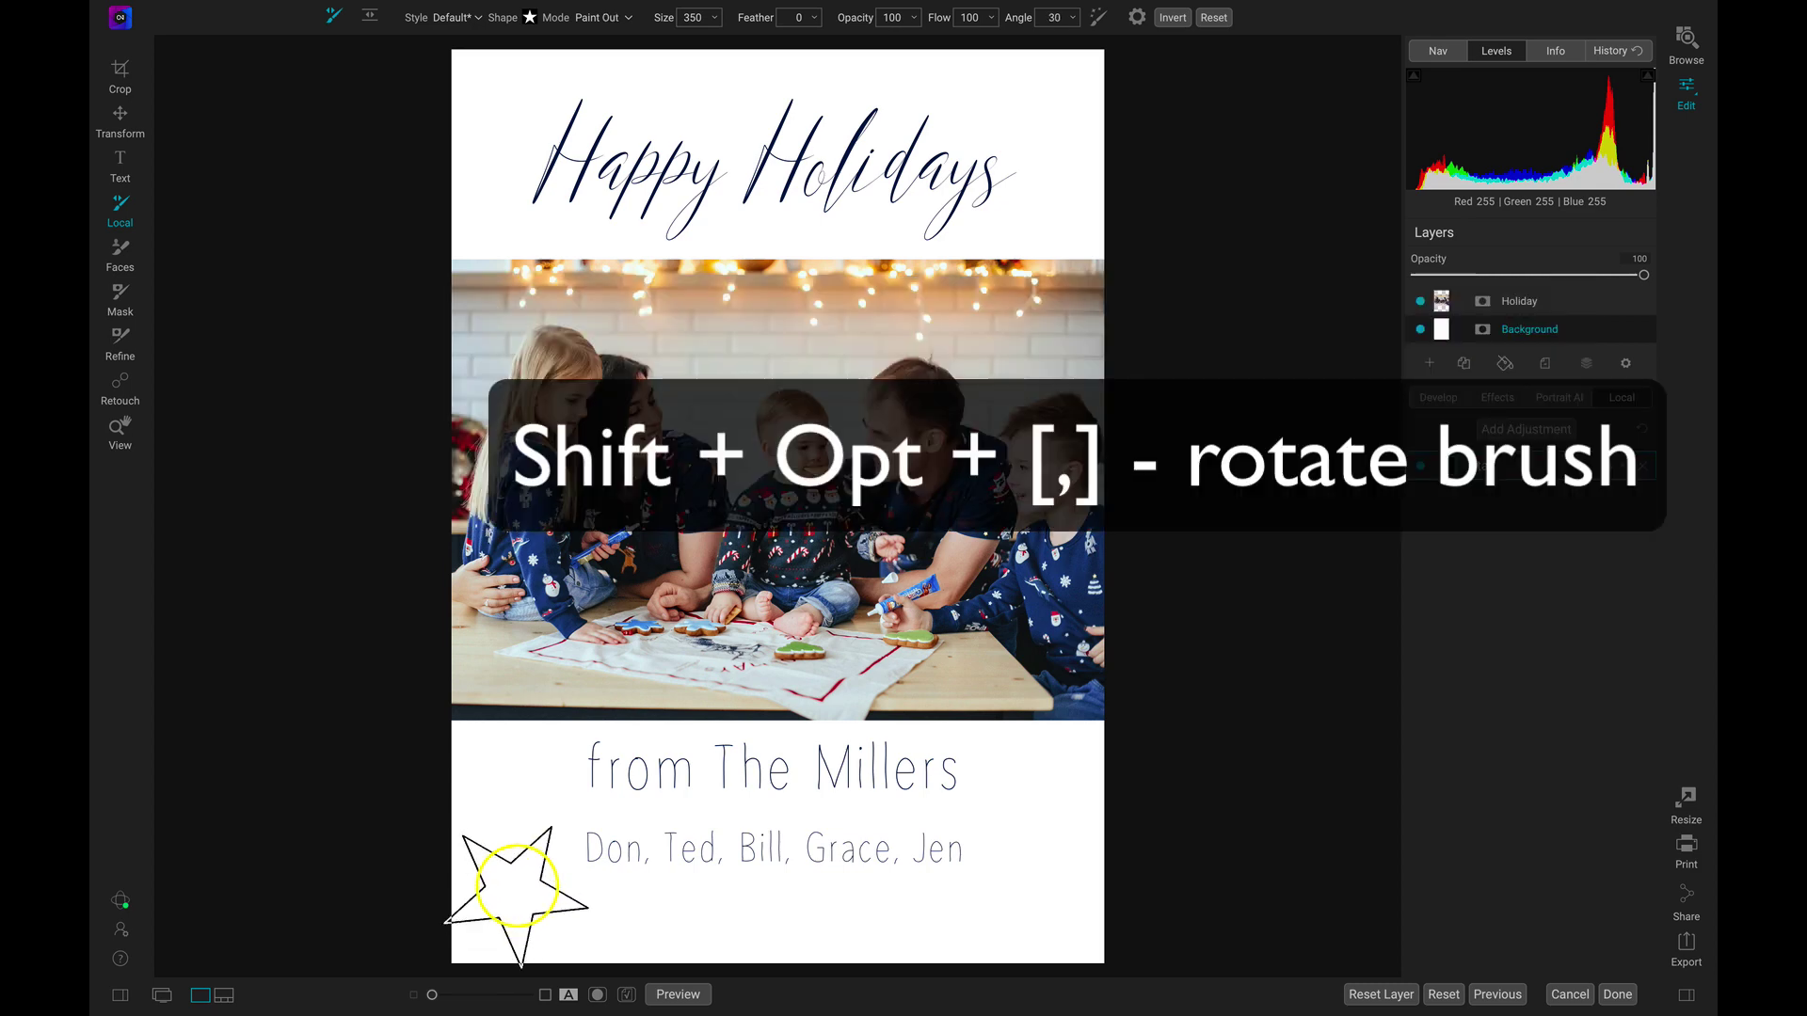
key("shift+alt+bracketleft")
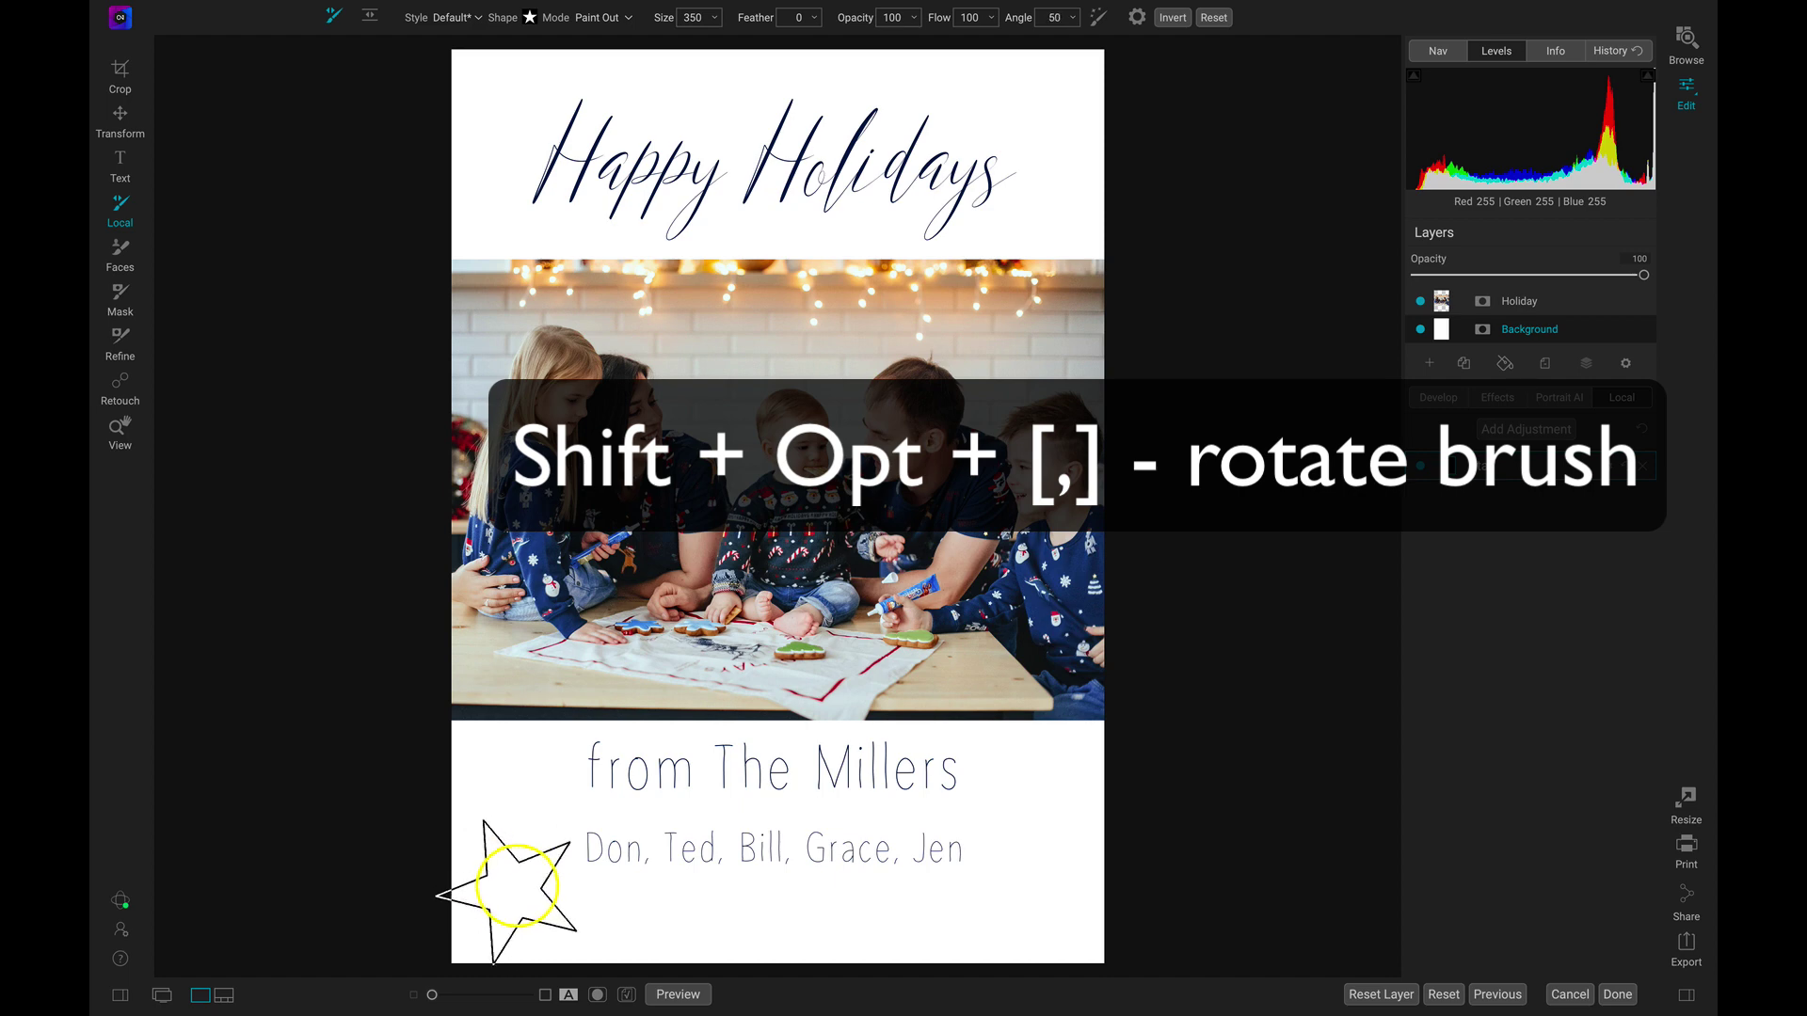
key("shift+alt+bracketleft")
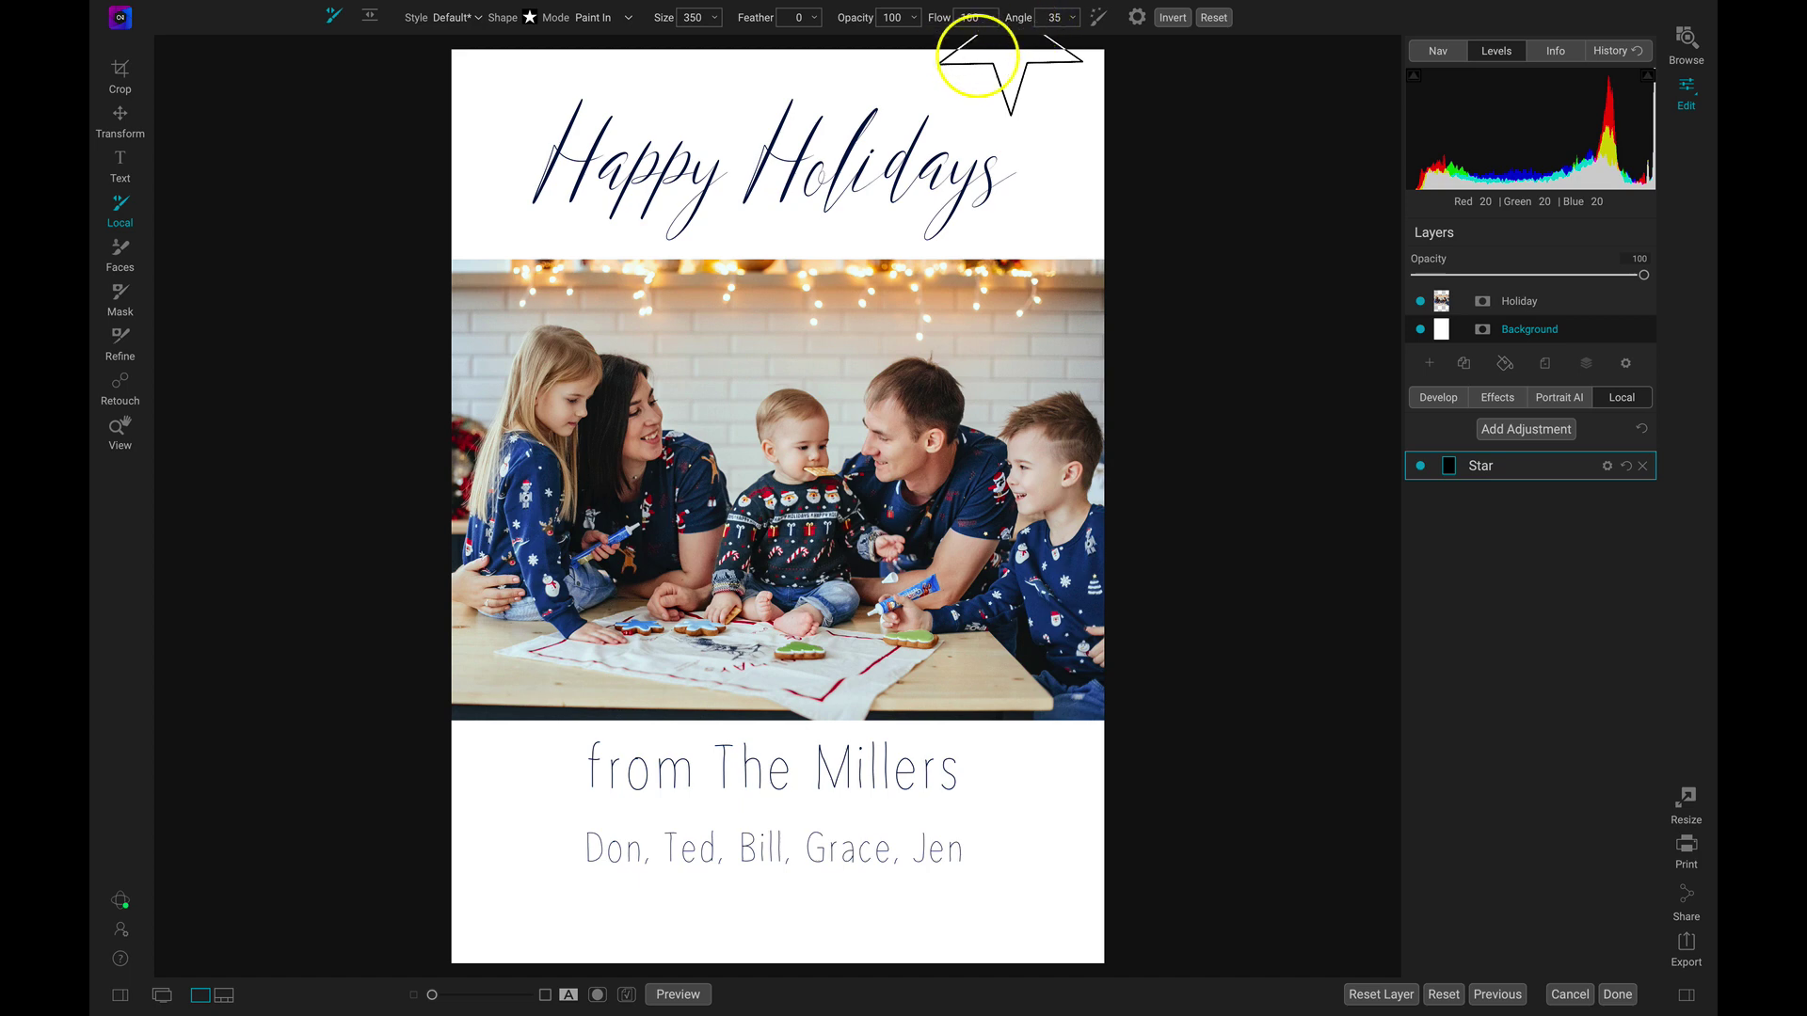
Paint a large red star at brush size 400 in the card's lower-left corner, slightly overlapping the card's edge
key("bracketright")
key("bracketright")
key("bracketright")
key("bracketright")
key("bracketright")
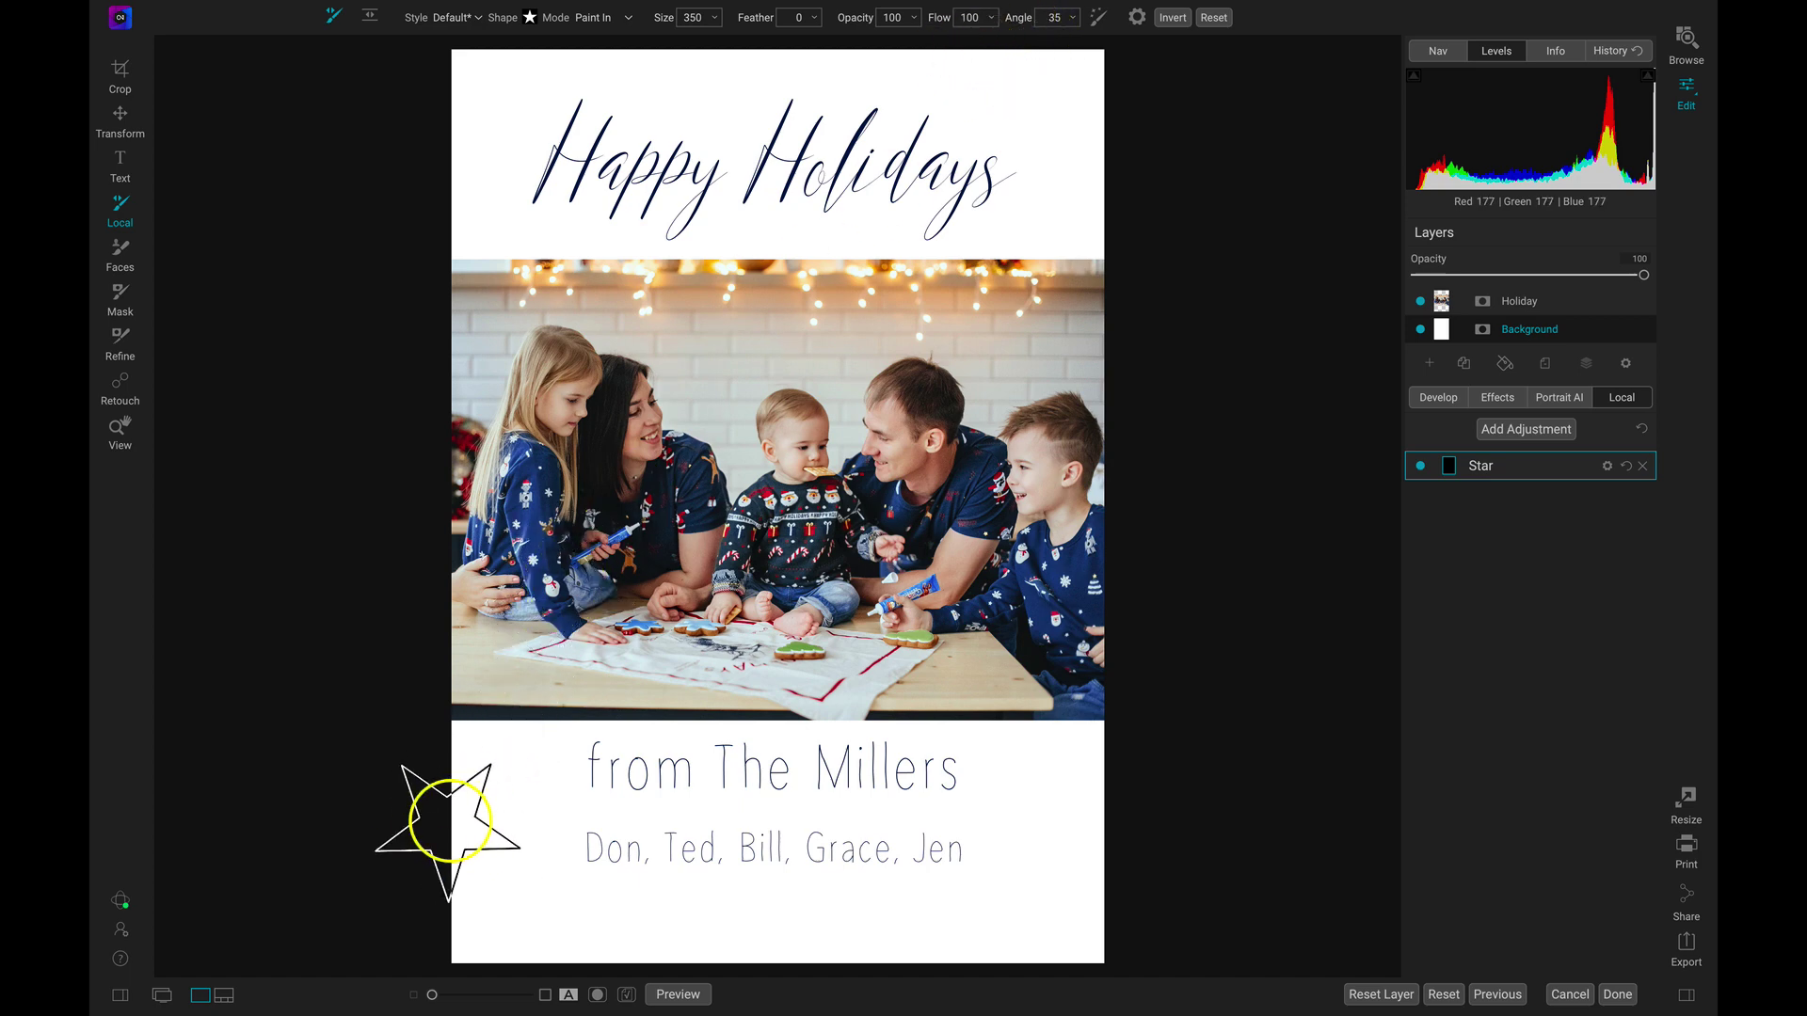
key("bracketleft")
key("bracketleft")
key("bracketleft")
key("bracketleft")
key("bracketleft")
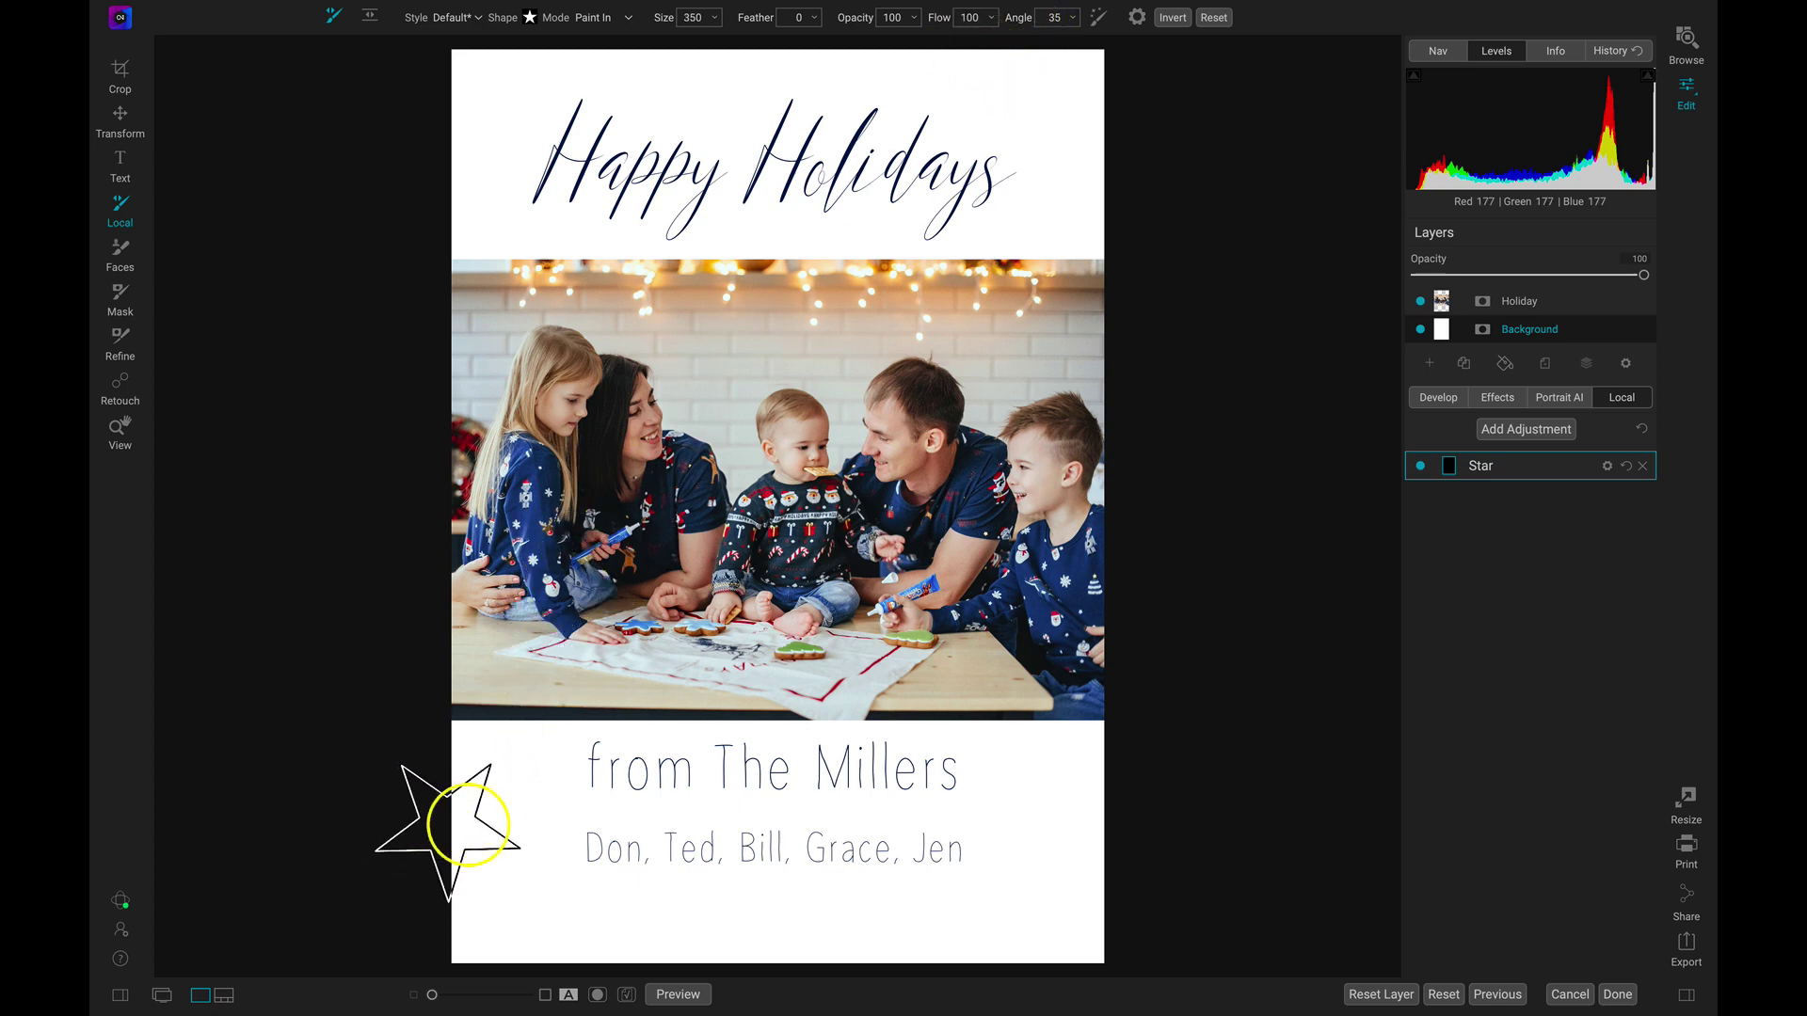
key("bracketright")
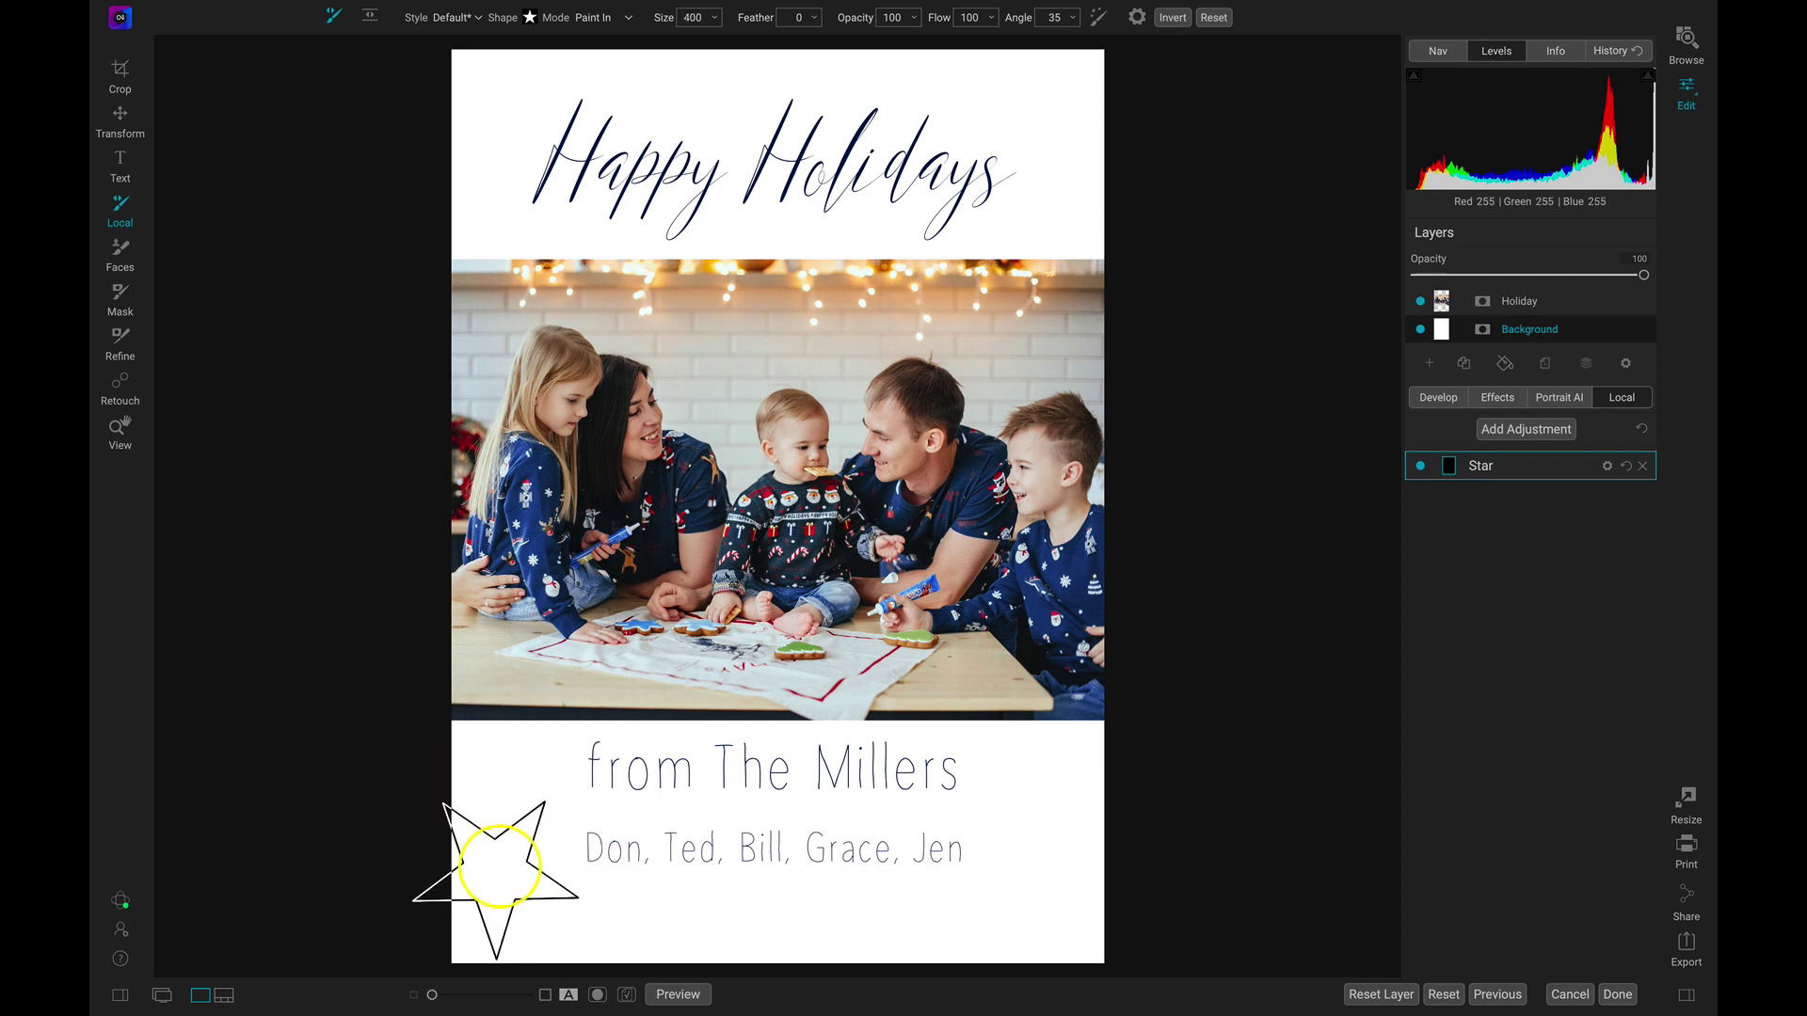
left_click(516, 872)
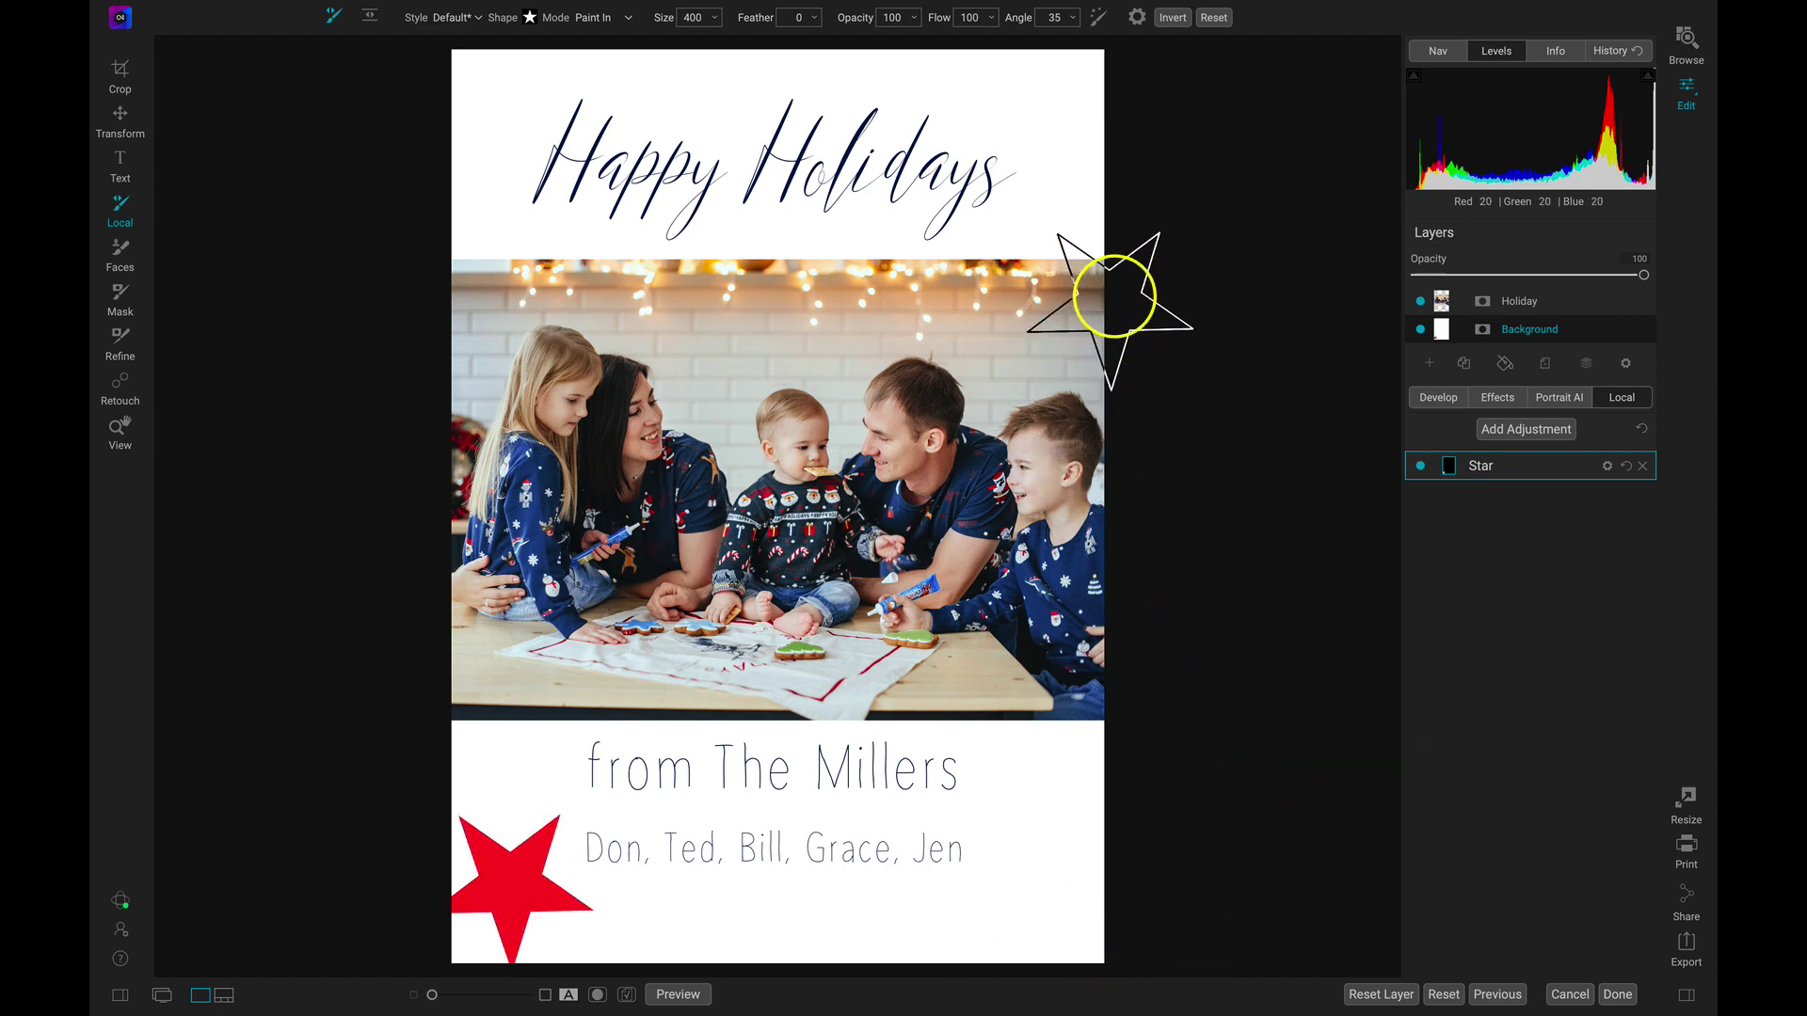
Paint a small red star at brush size 100 and angle 340 in the card's upper-right corner, beside the greeting
scroll(1113, 297, "down", 10)
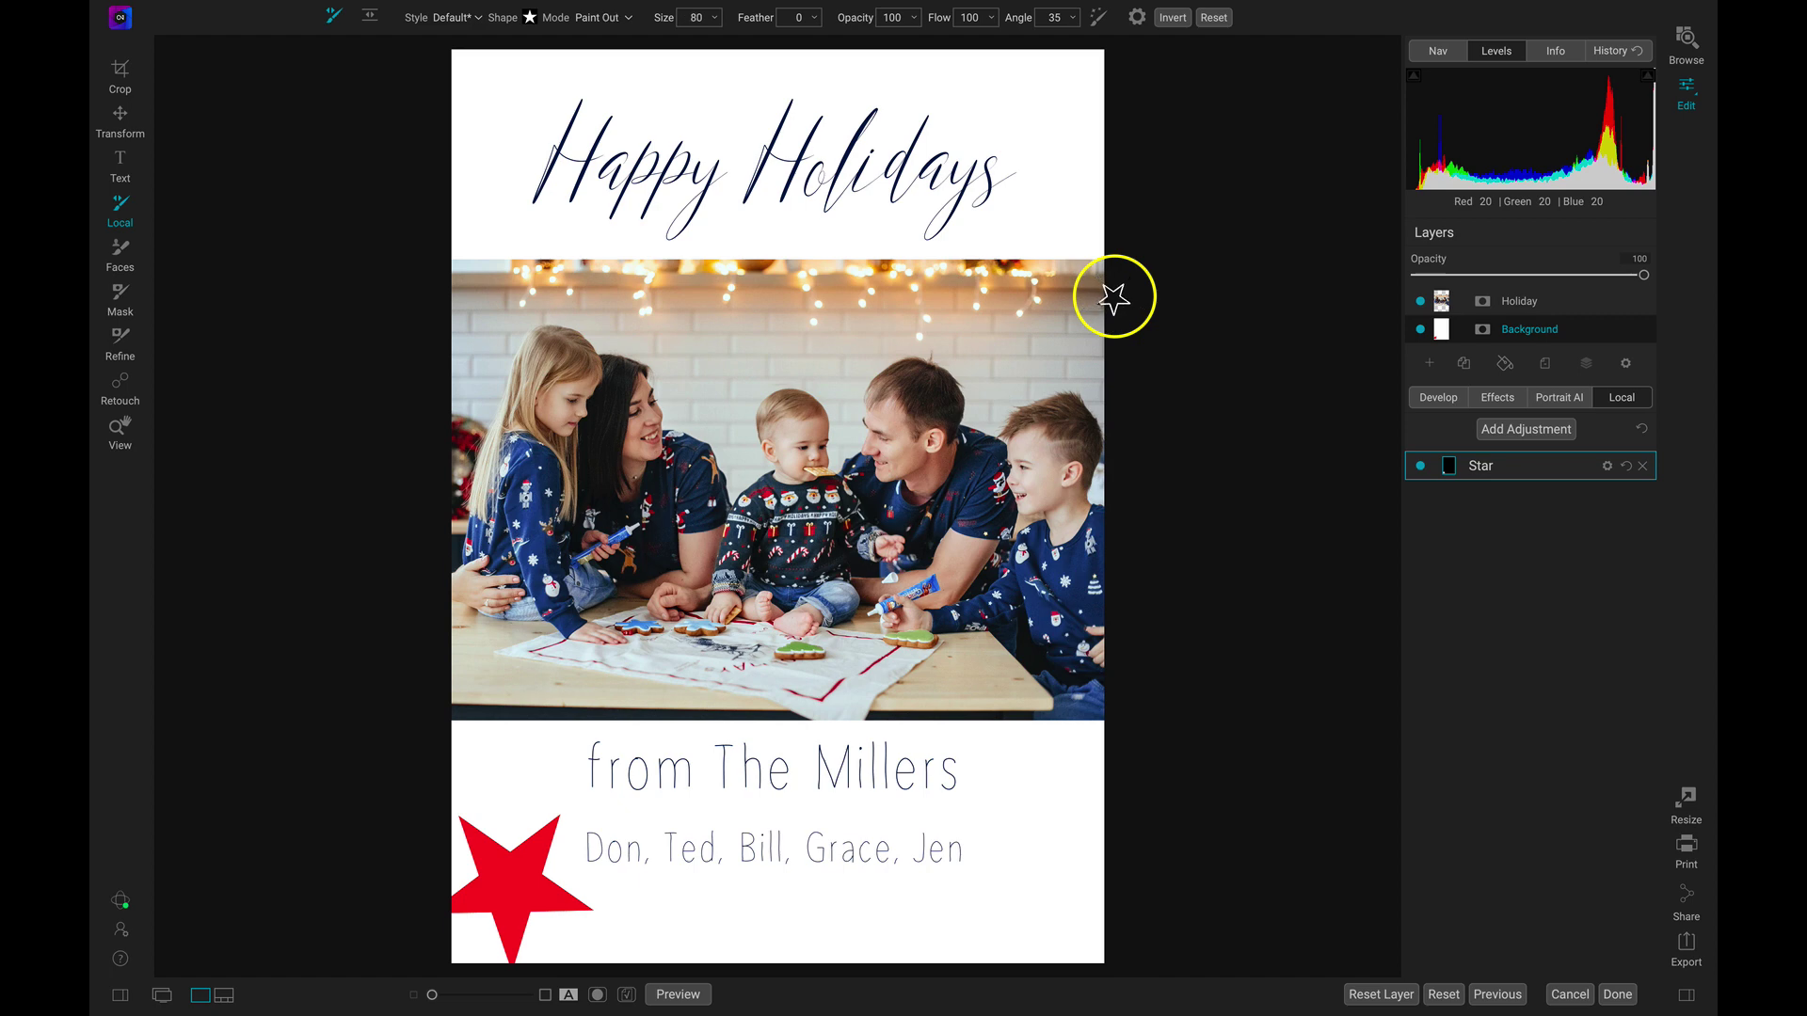
scroll(1113, 296, "down", 11)
scroll(1048, 107, "up", 1)
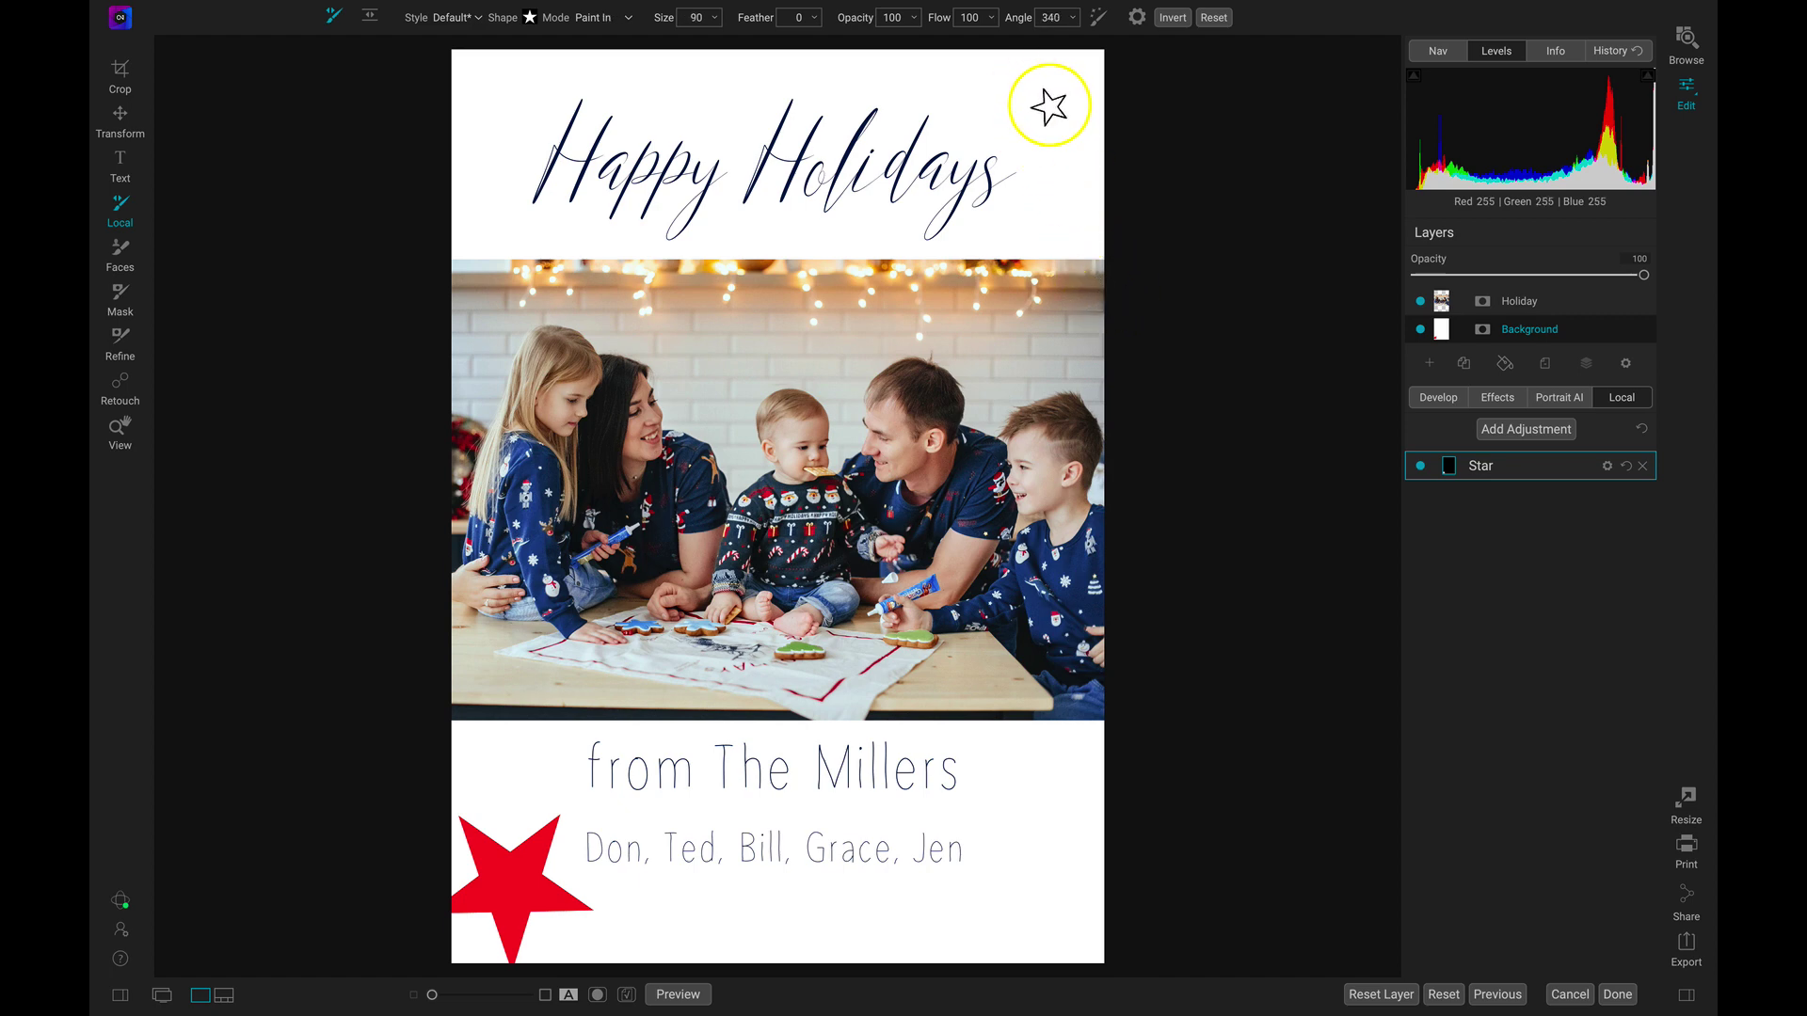
scroll(1048, 106, "up", 1)
left_click(1048, 106)
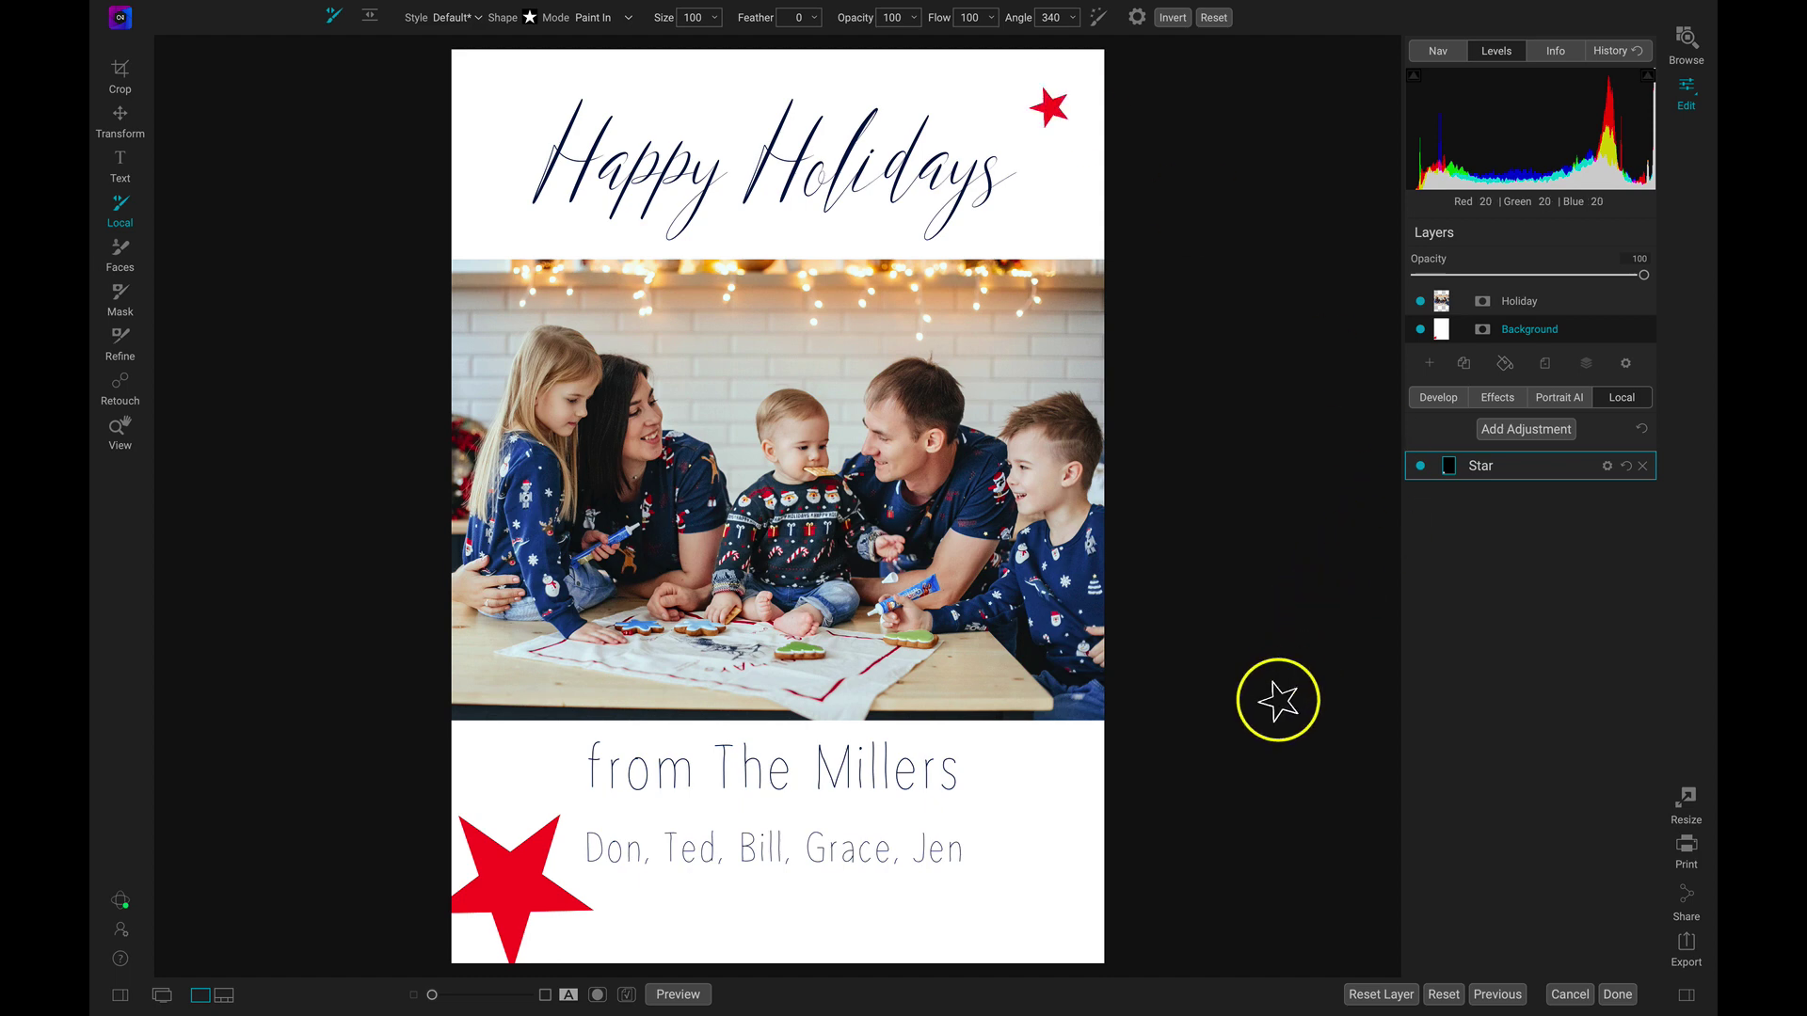
Paint a tiny red star at brush size 50 and angle 5 just below the photo's lower-right corner
scroll(1069, 840, "up", 10)
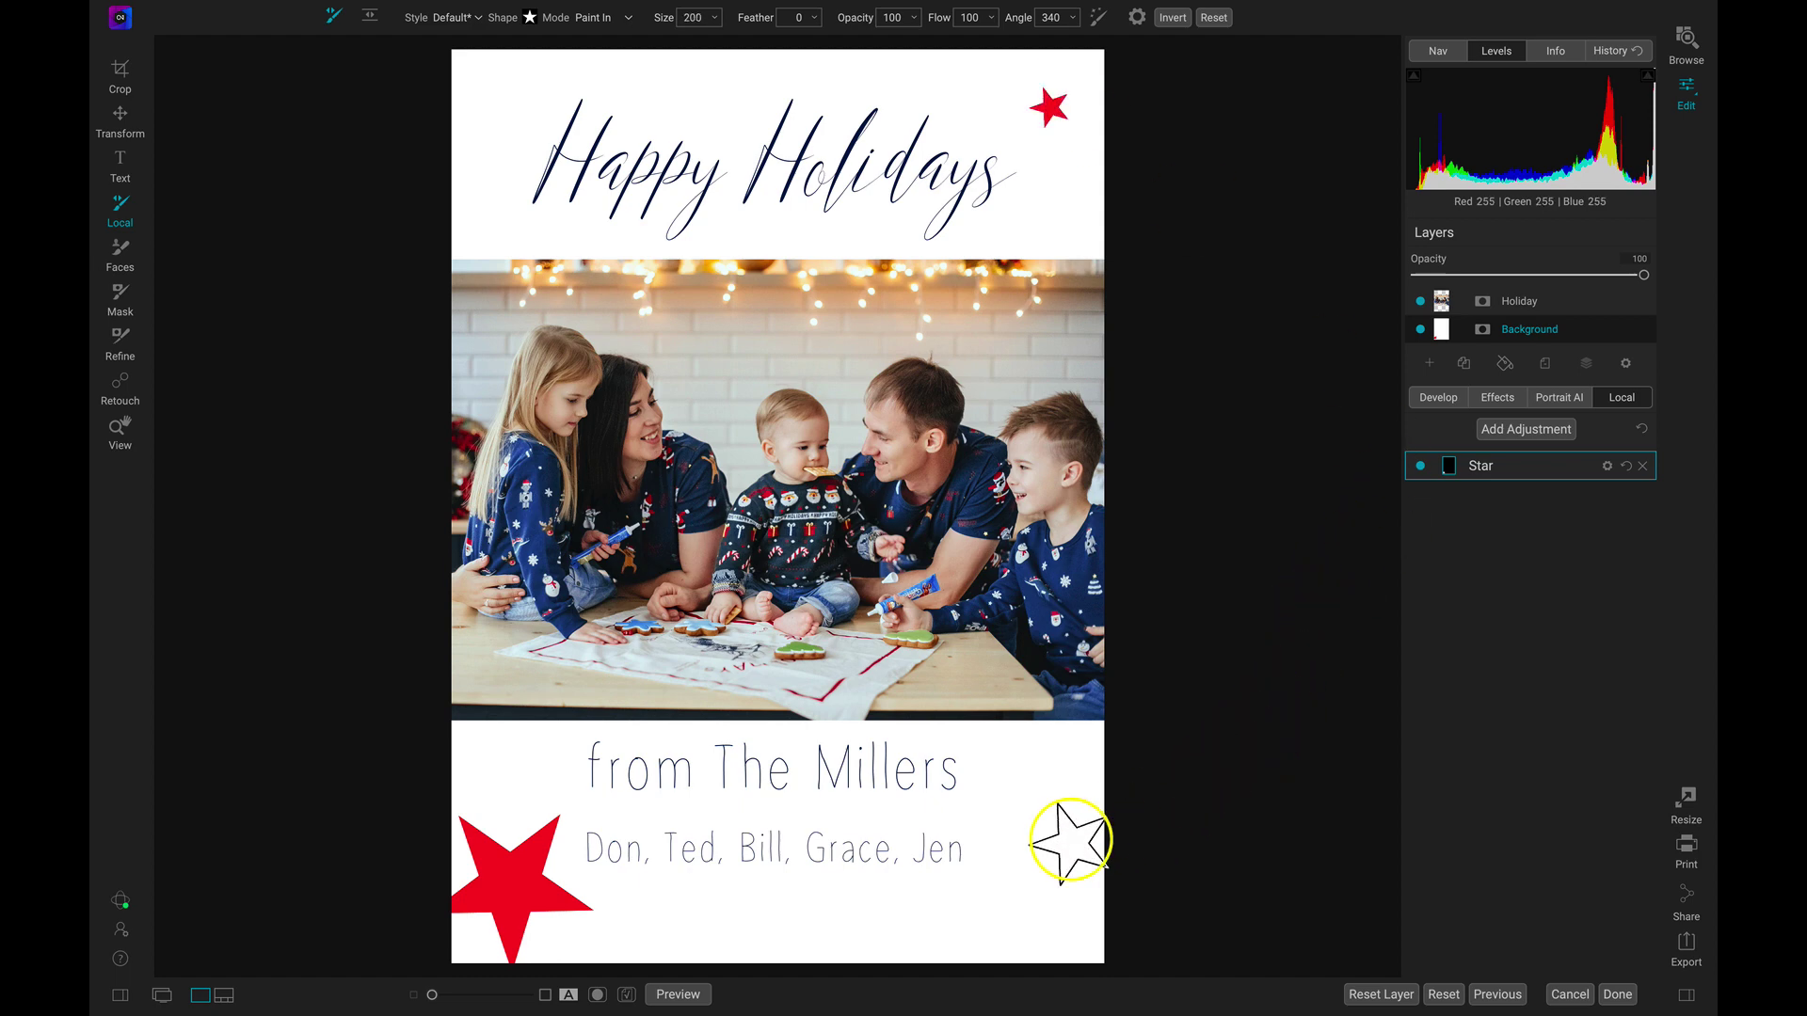
scroll(1069, 840, "down", 12)
scroll(1070, 840, "down", 3)
scroll(1069, 840, "up", 9)
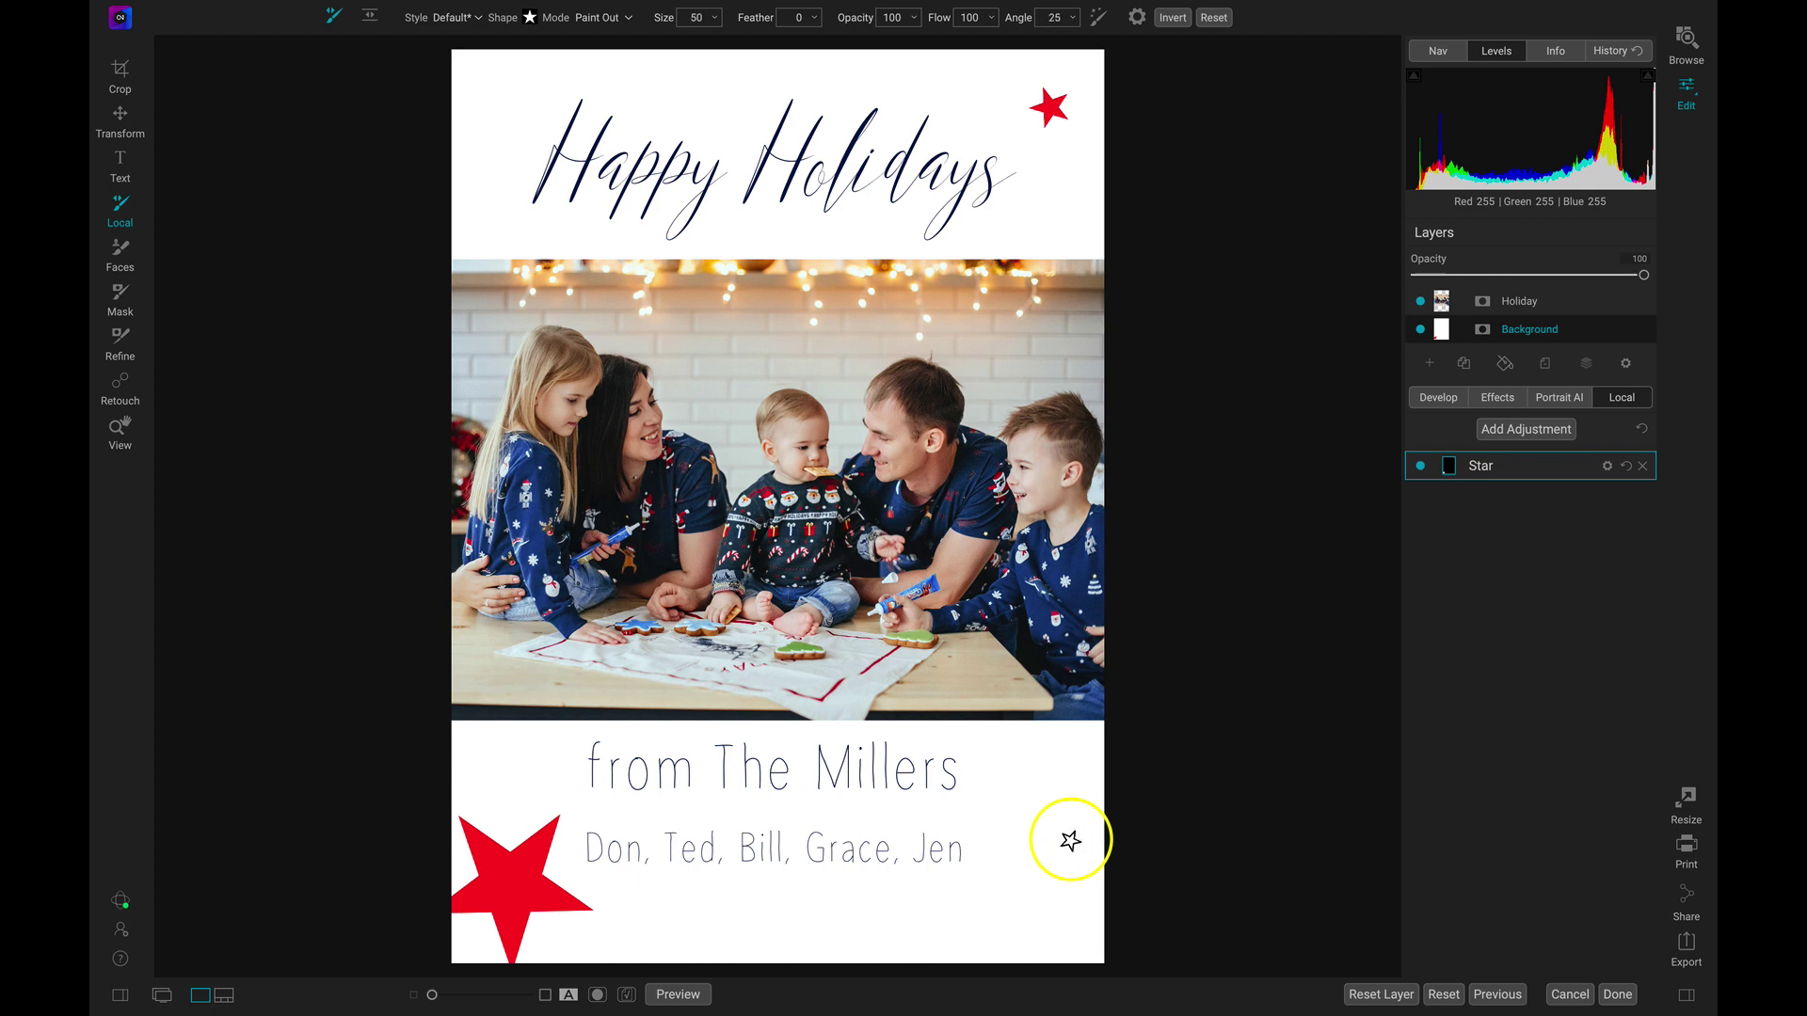
scroll(1070, 840, "up", 2)
scroll(1070, 840, "down", 2)
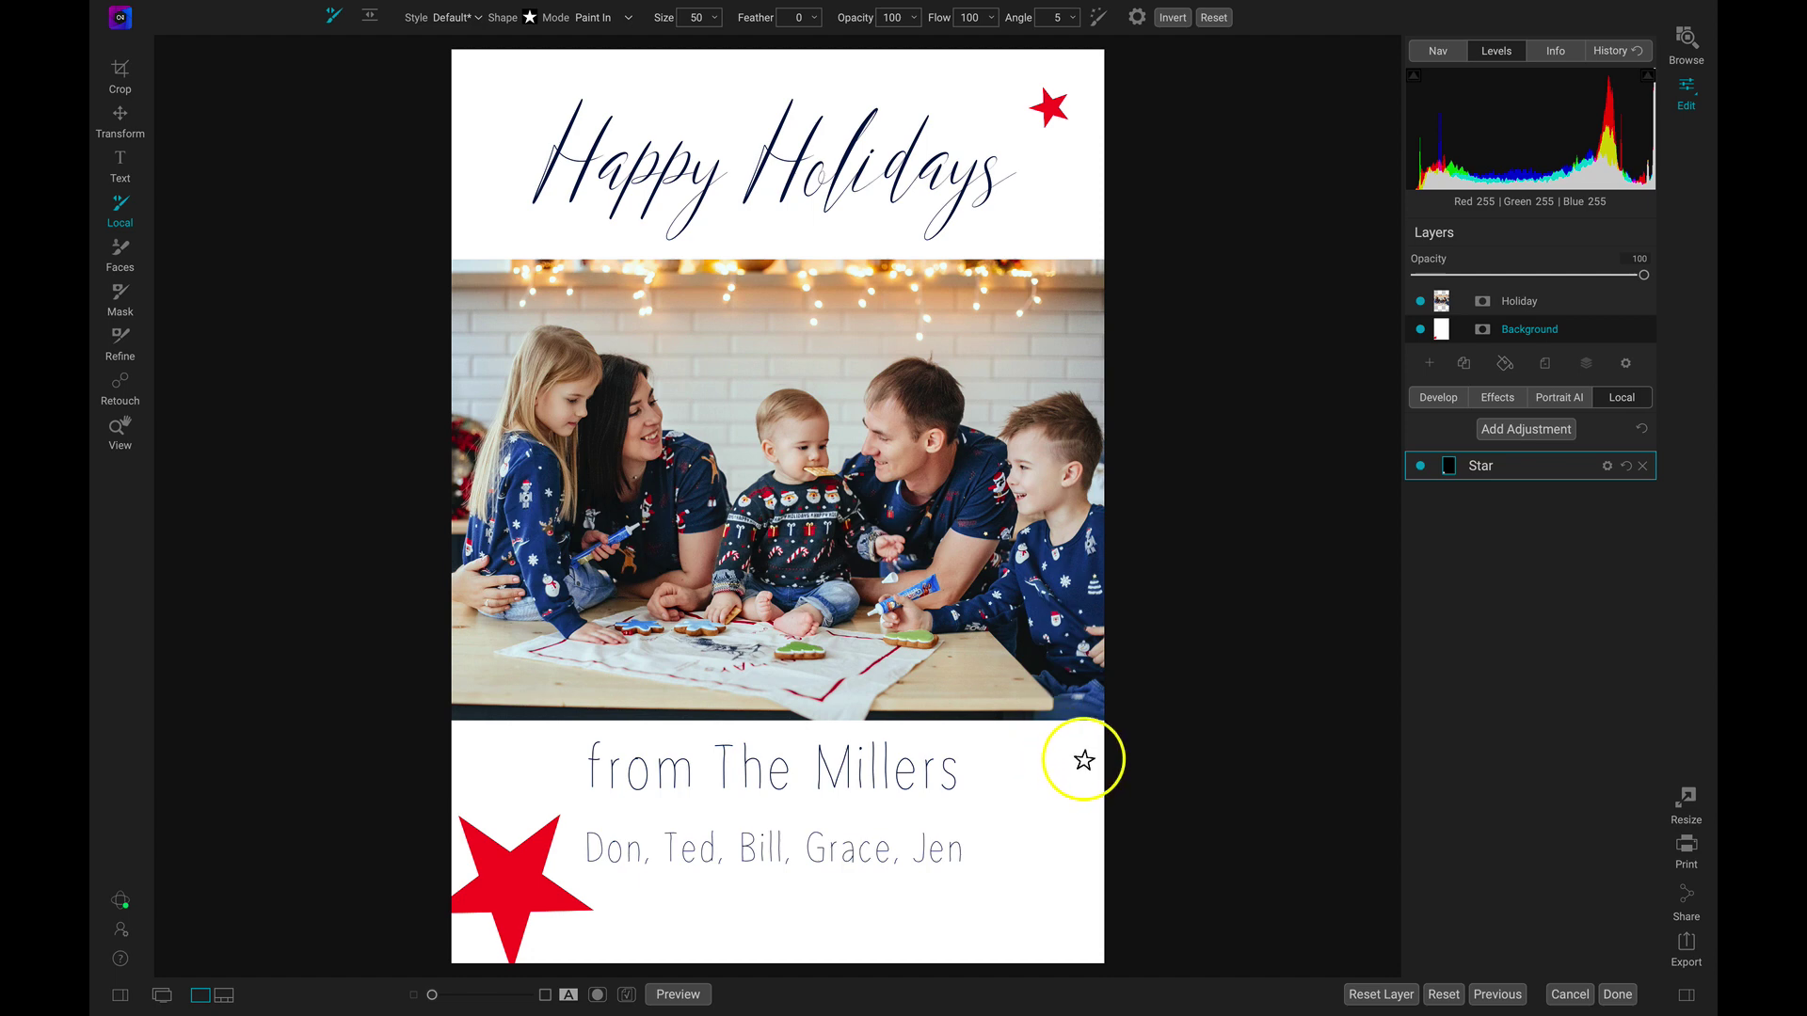
left_click(1083, 758)
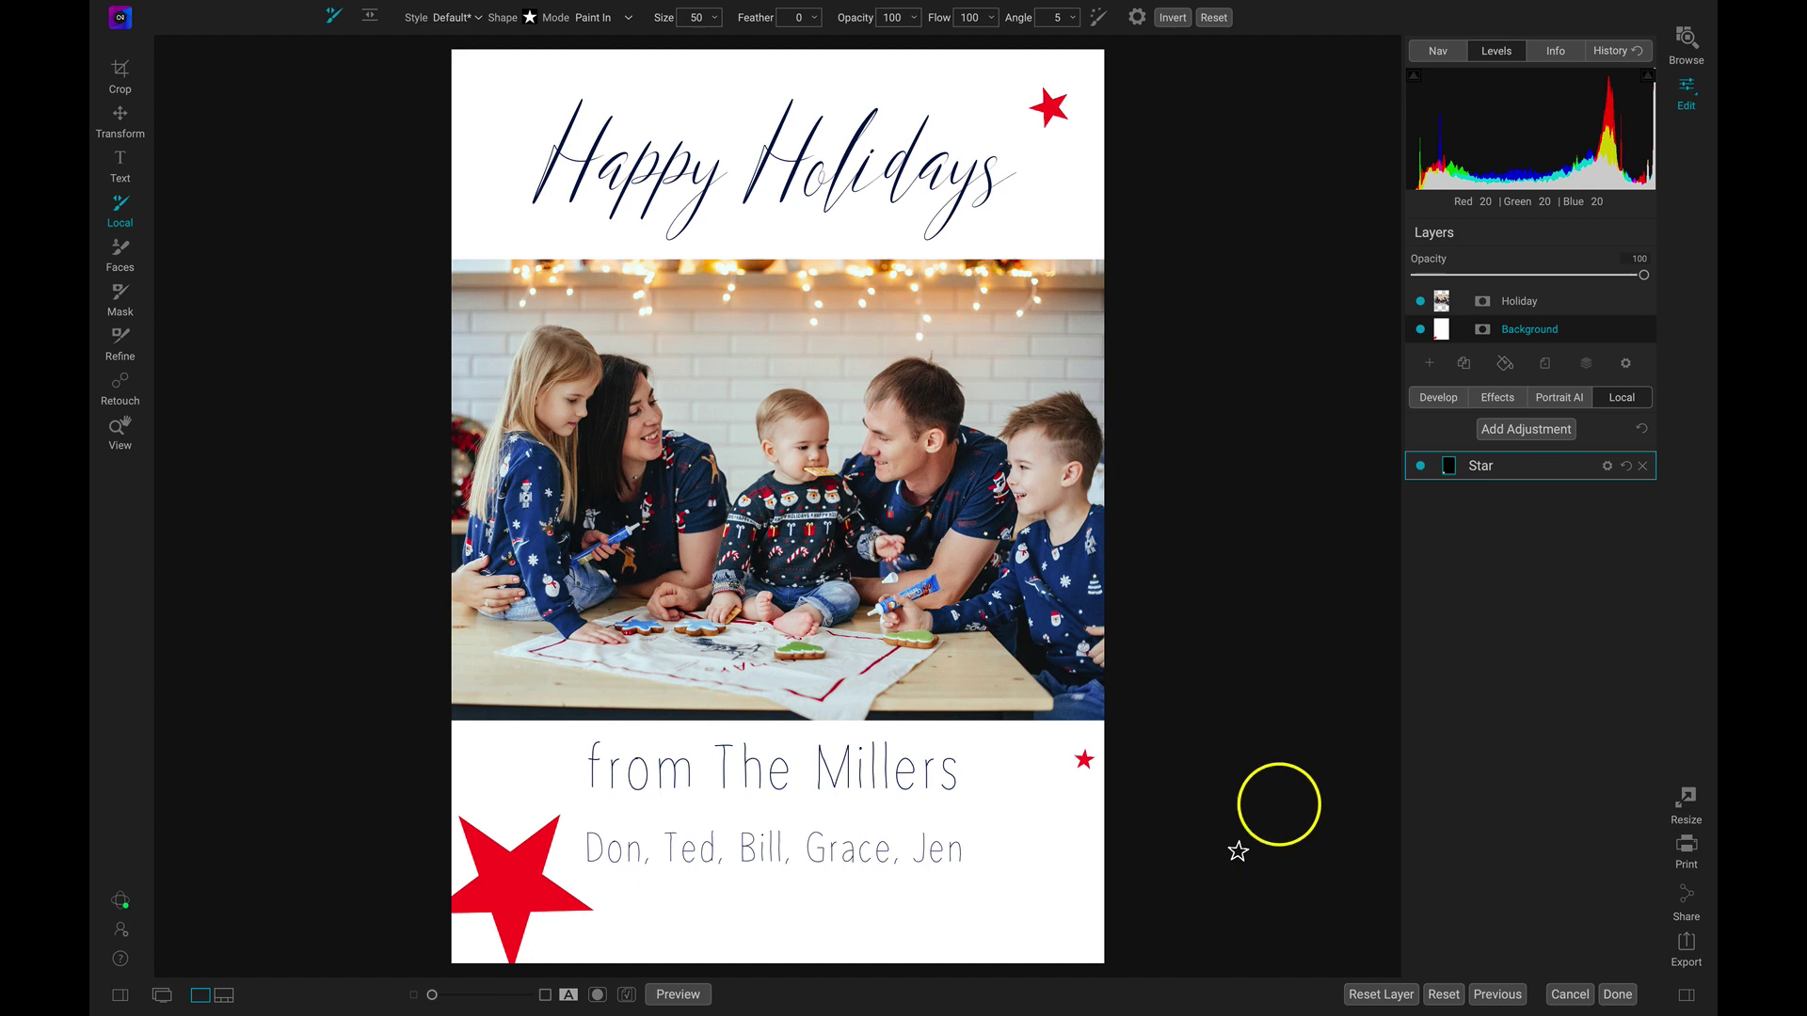
Add a local adjustment named "Tree" to the Background layer and enable Paint with Color for it
left_click(1526, 431)
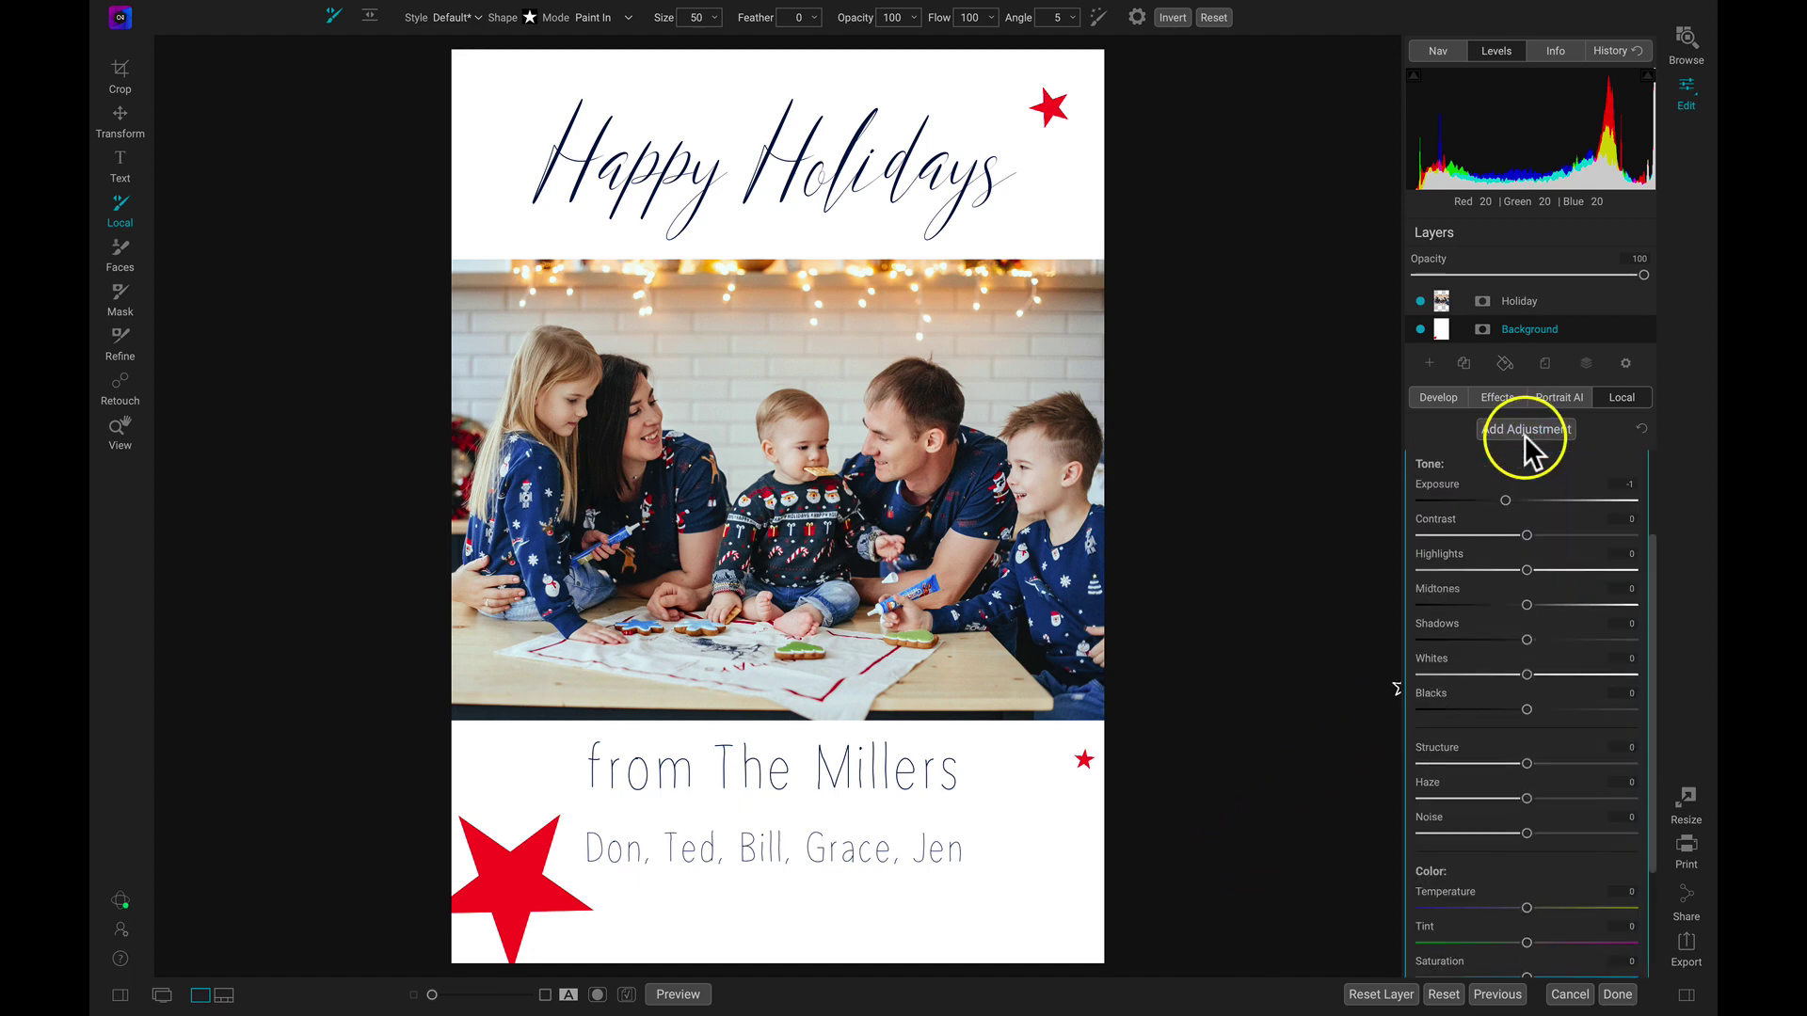
type("Tree")
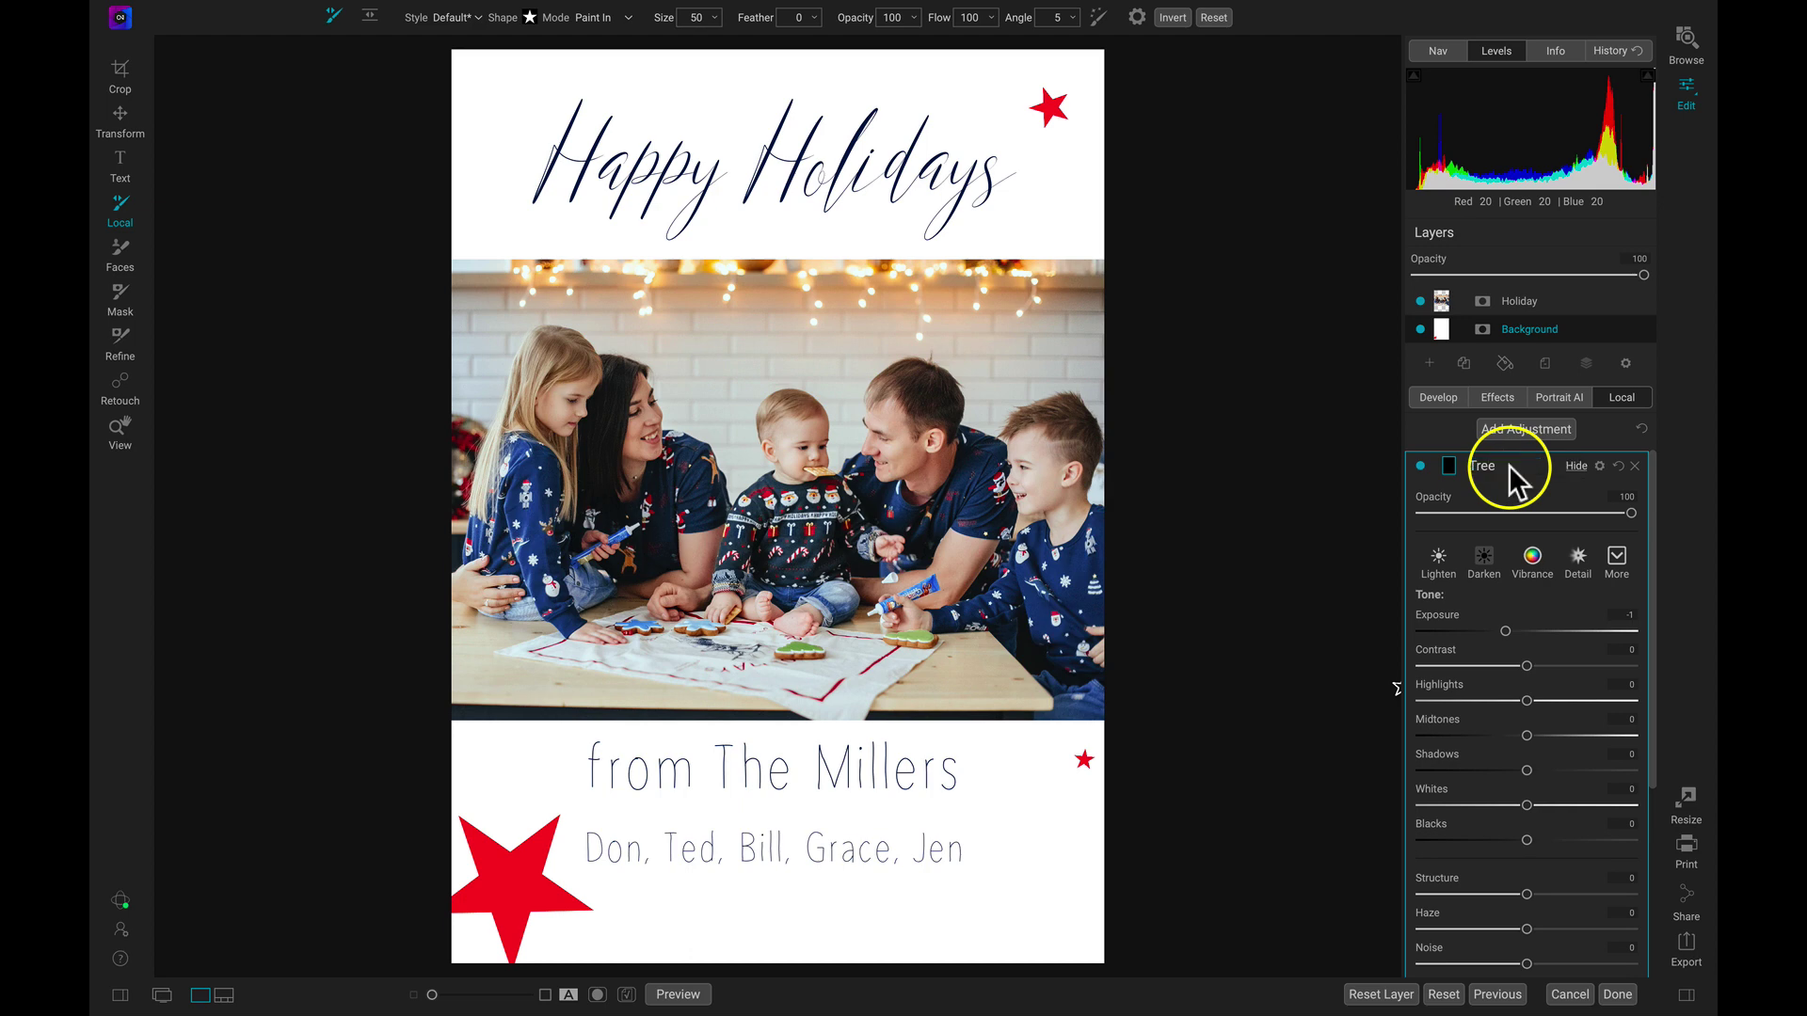
scroll(1513, 508, "down", 5)
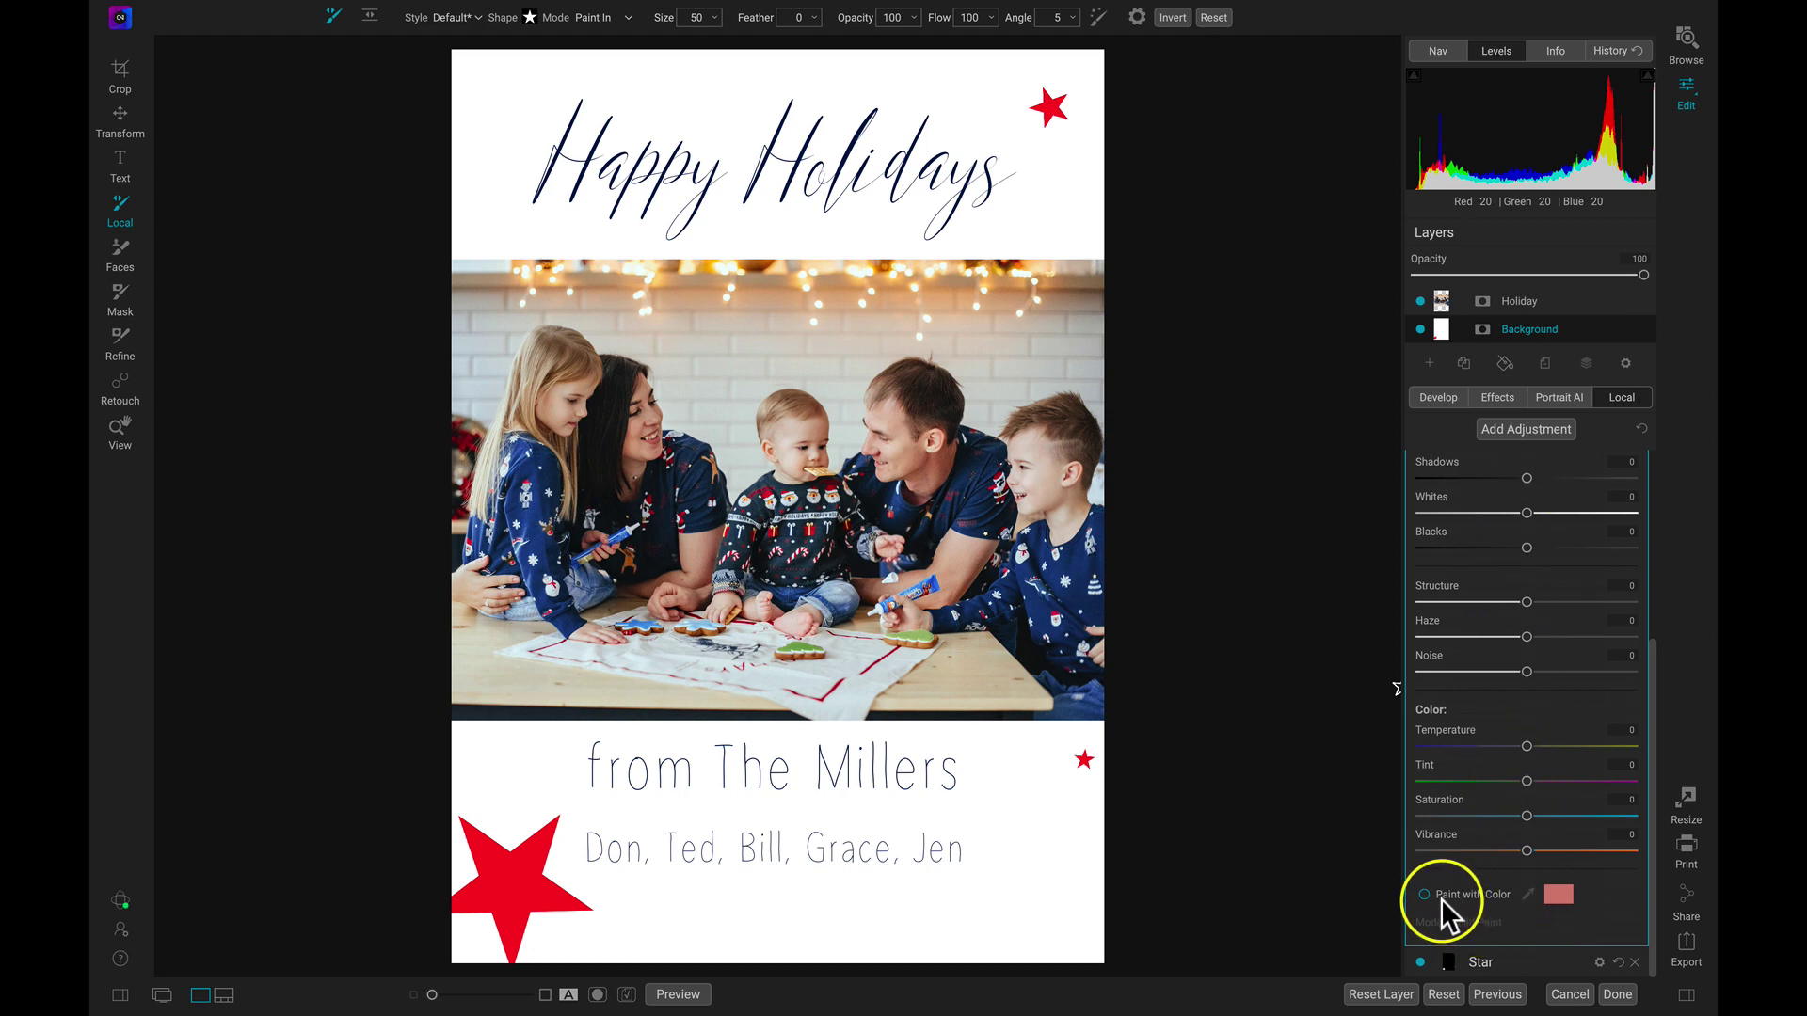
left_click(1438, 894)
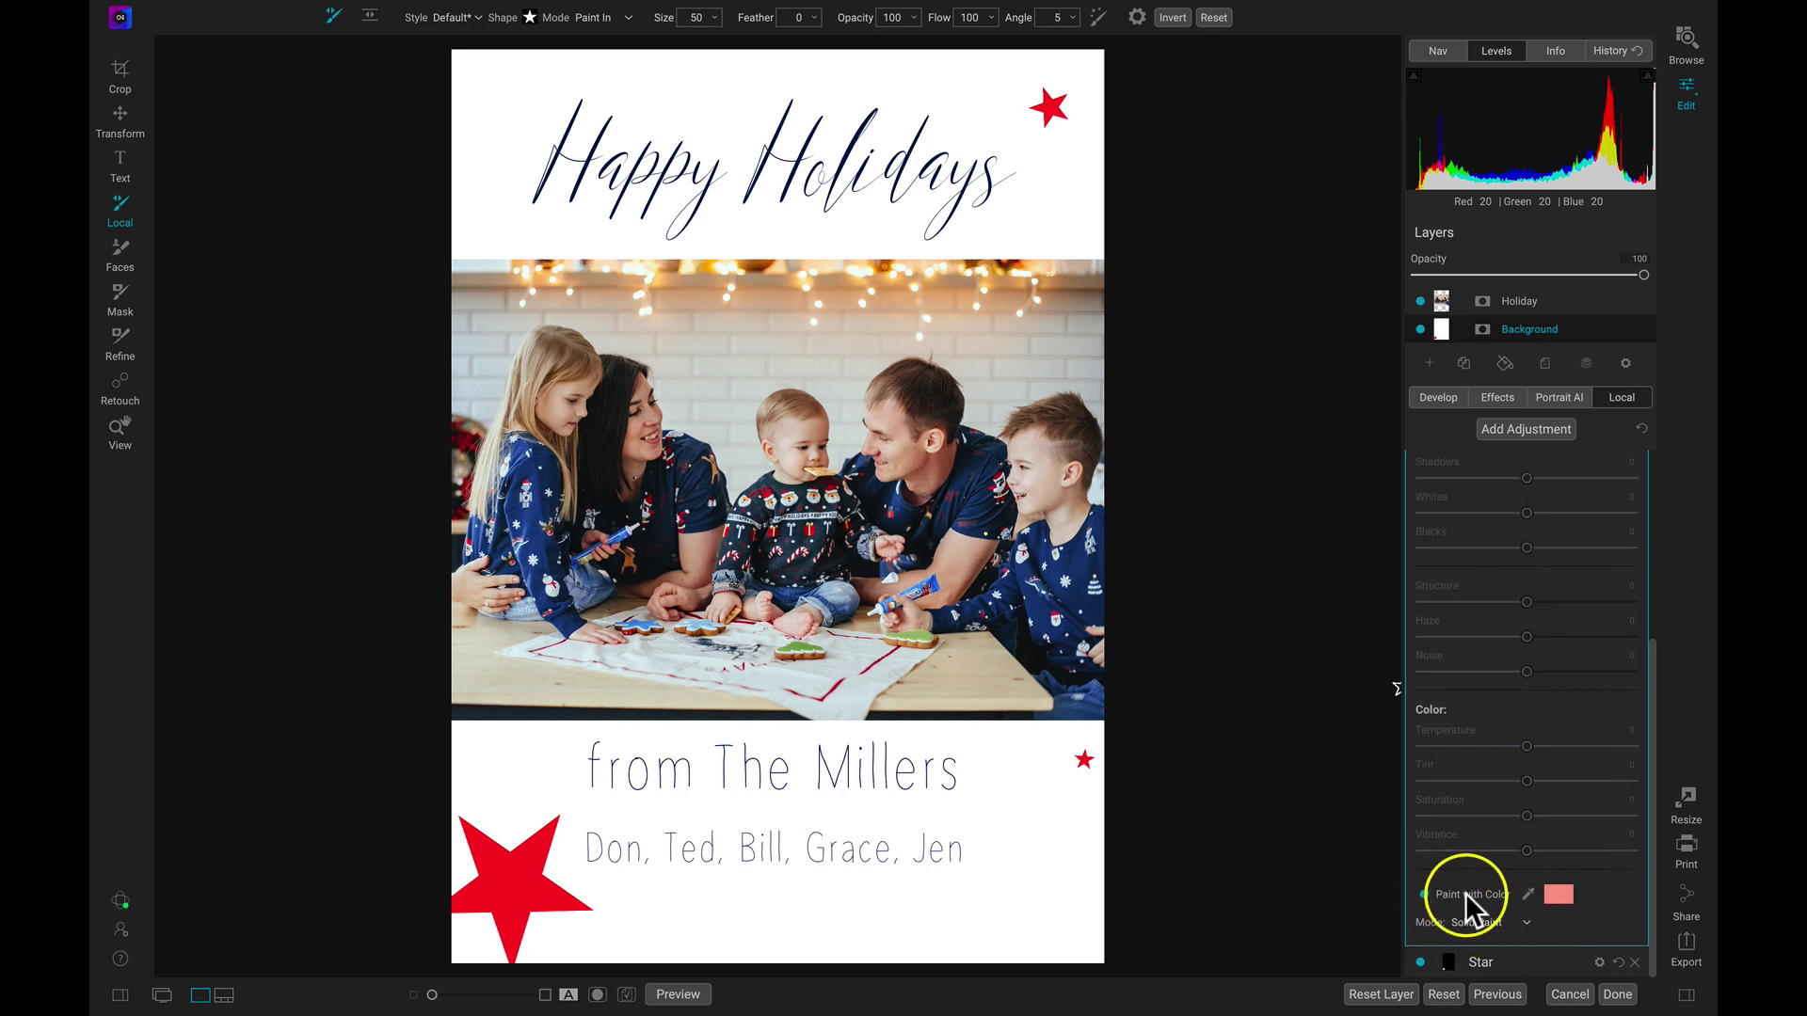
Sample the green from the cookie icing in the photo as the Tree adjustment's paint color
left_click(1556, 892)
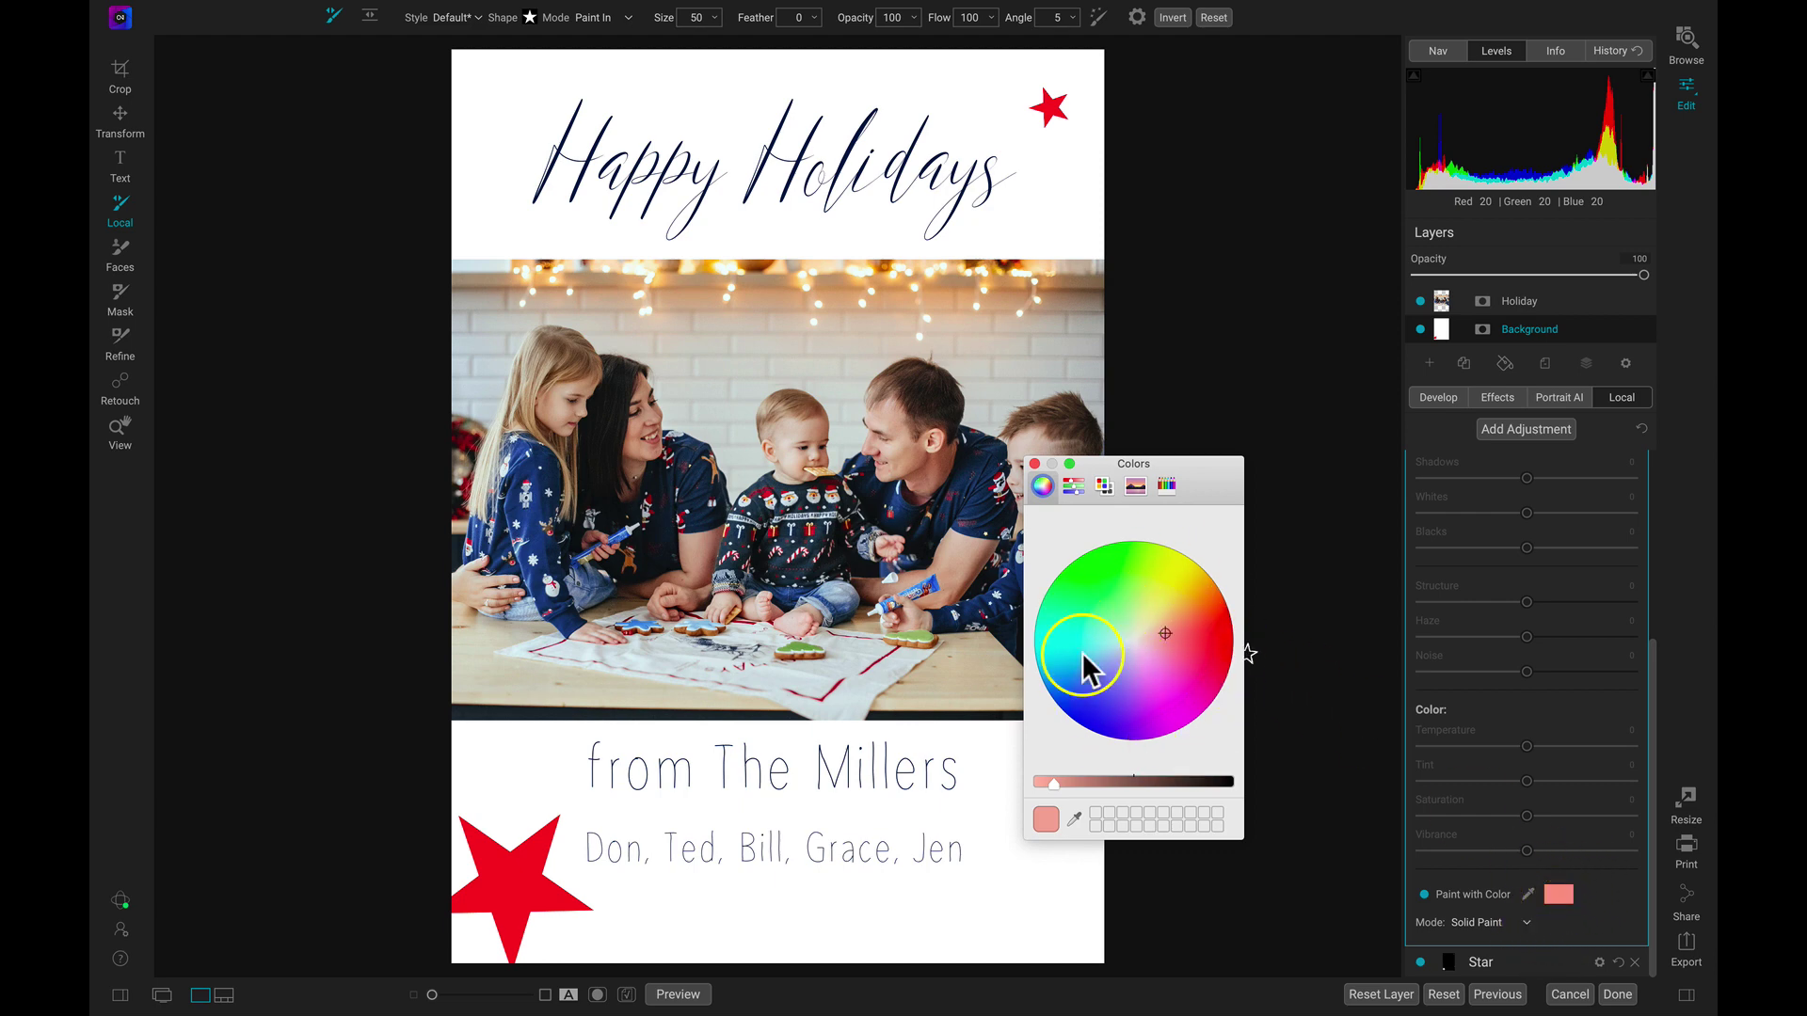
left_click(1073, 818)
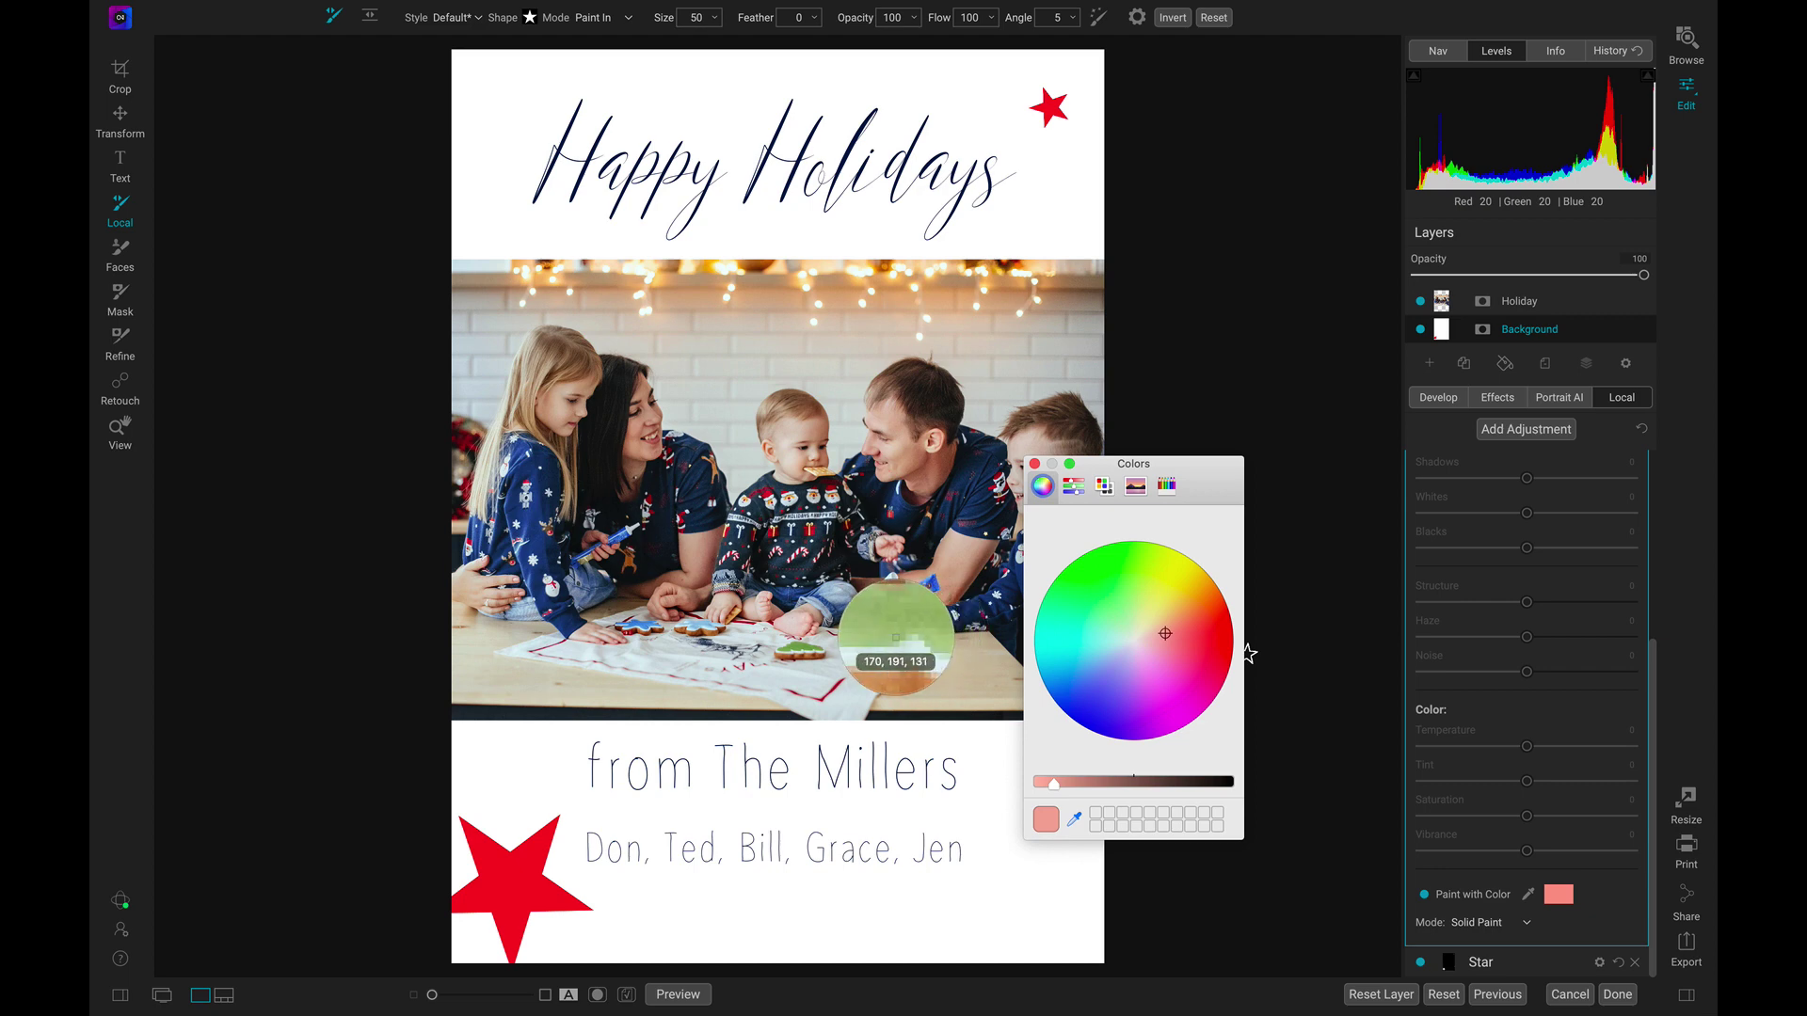
left_click(807, 646)
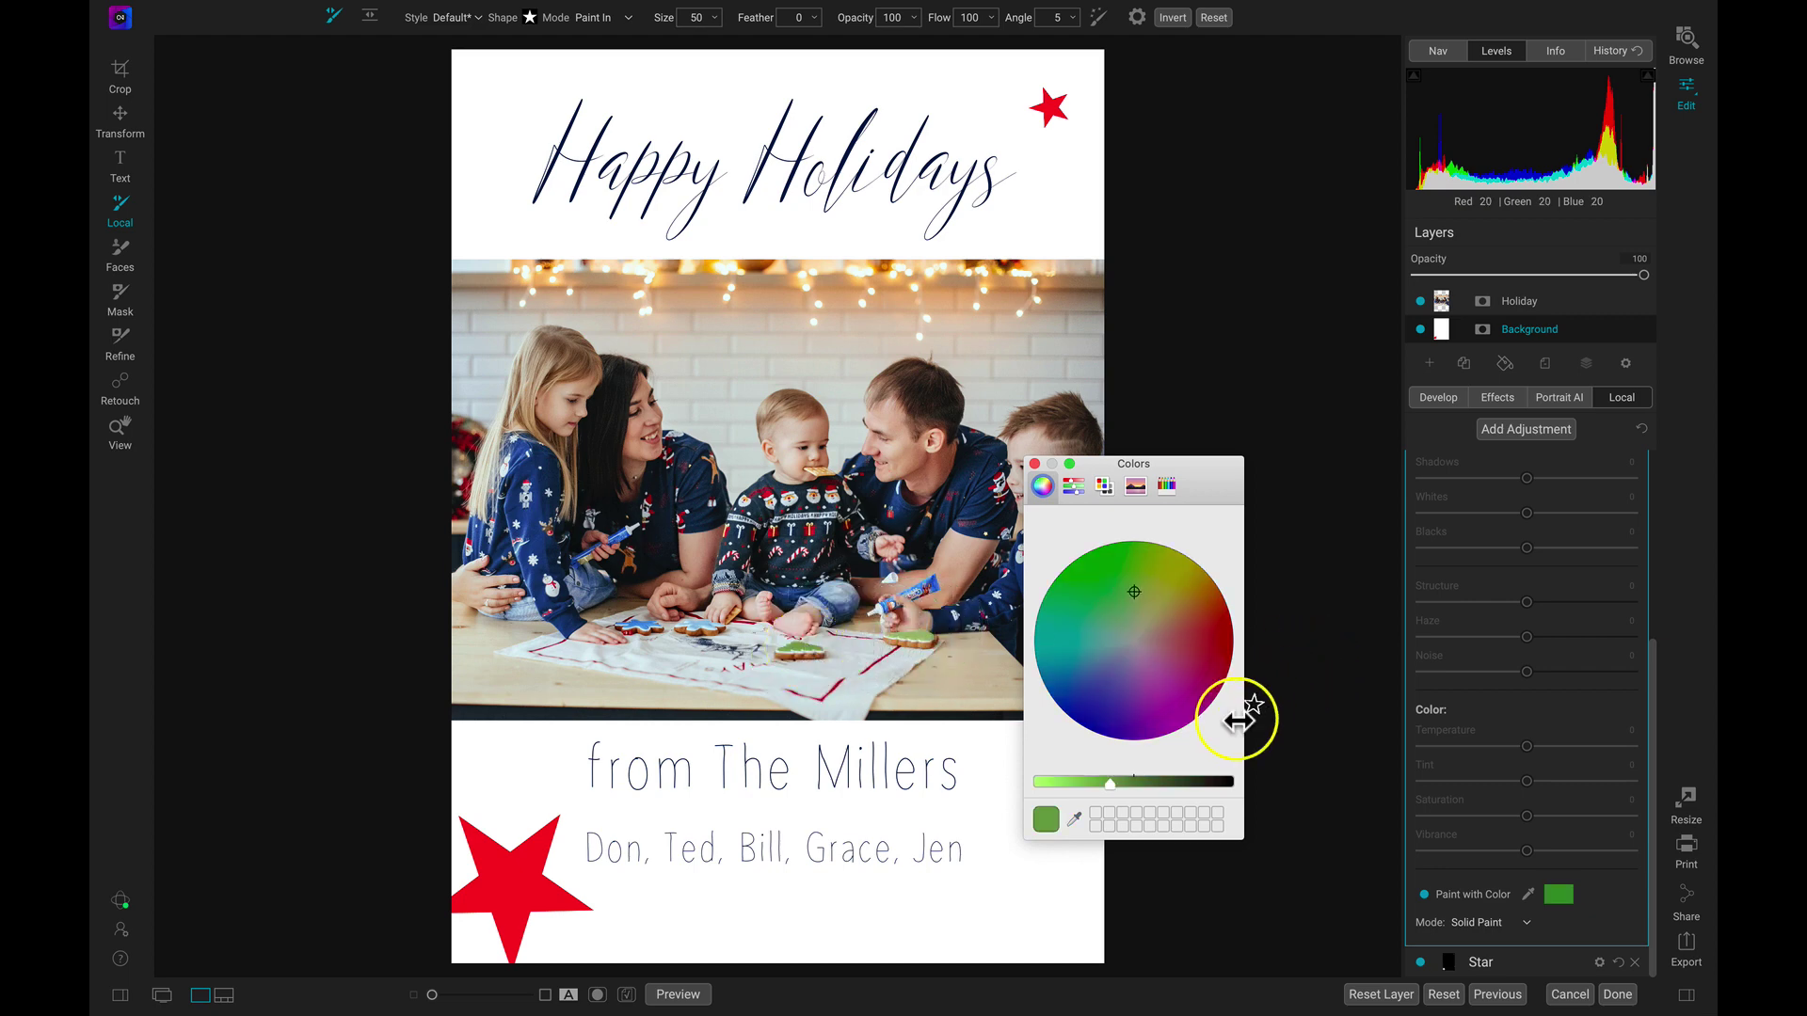
left_click(1034, 464)
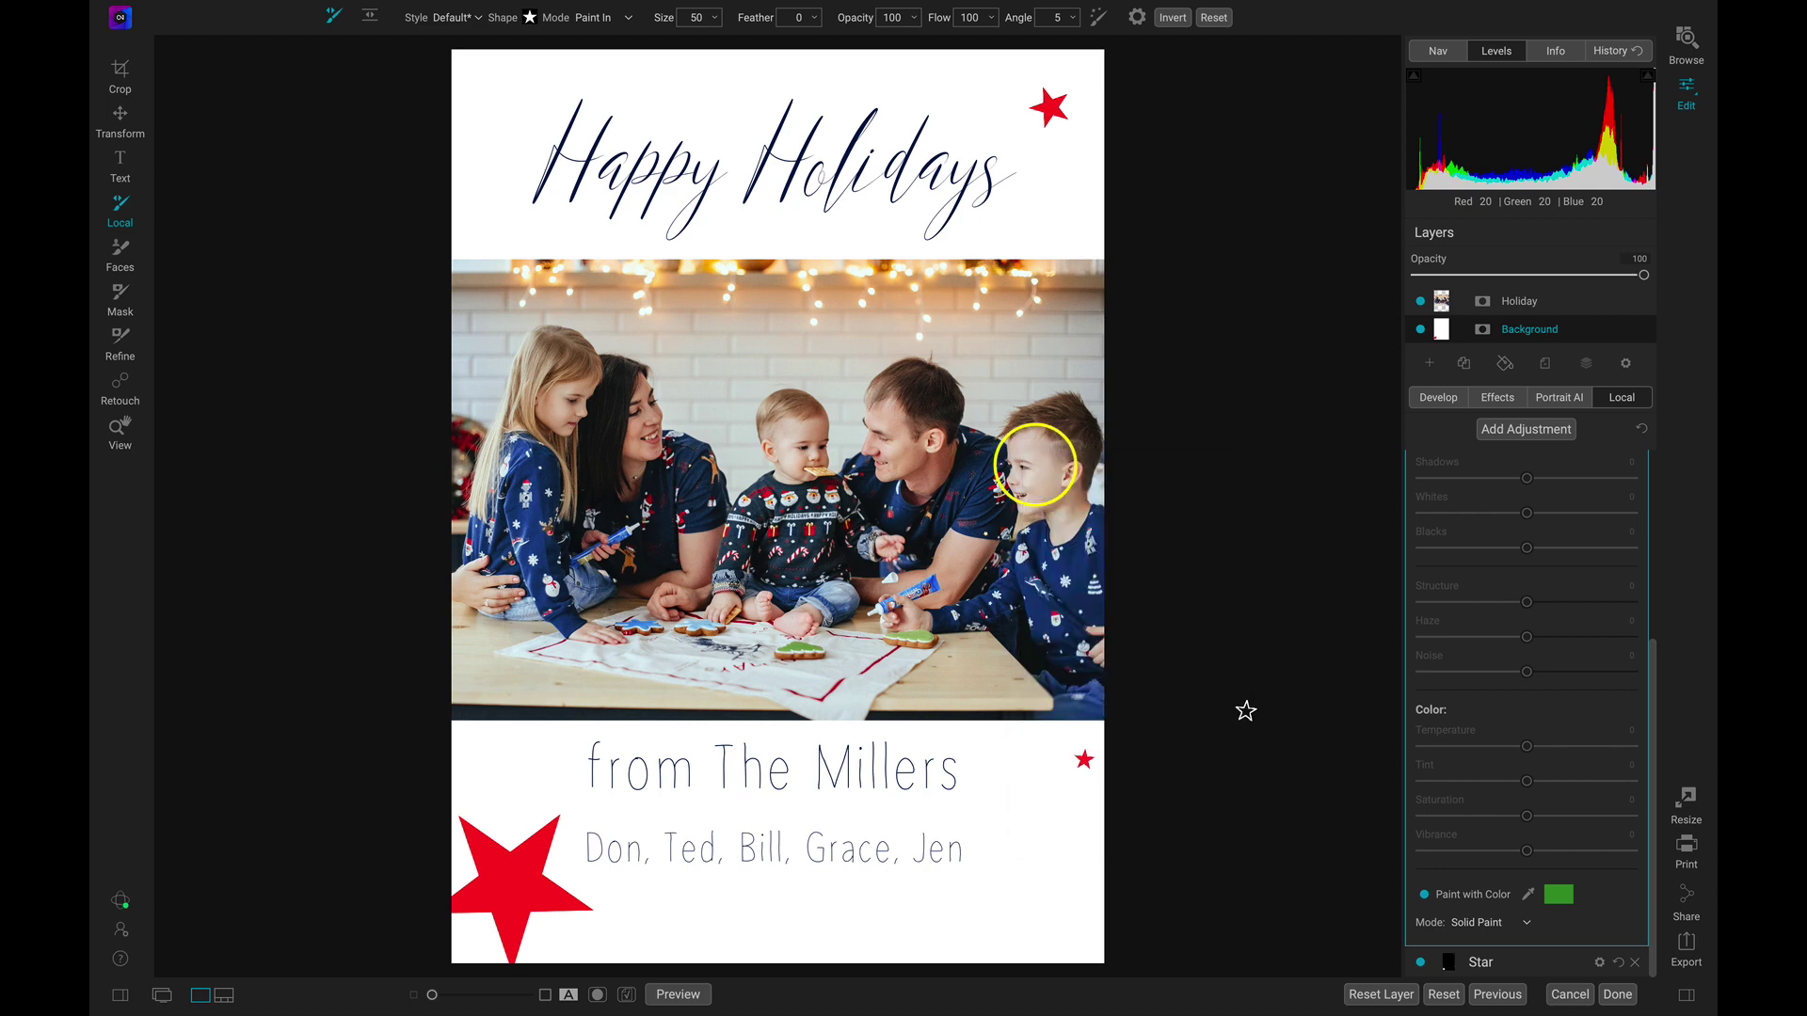
Choose the evergreen tree from the Nature brush shapes, with brush size 700 and angle 0
left_click(529, 18)
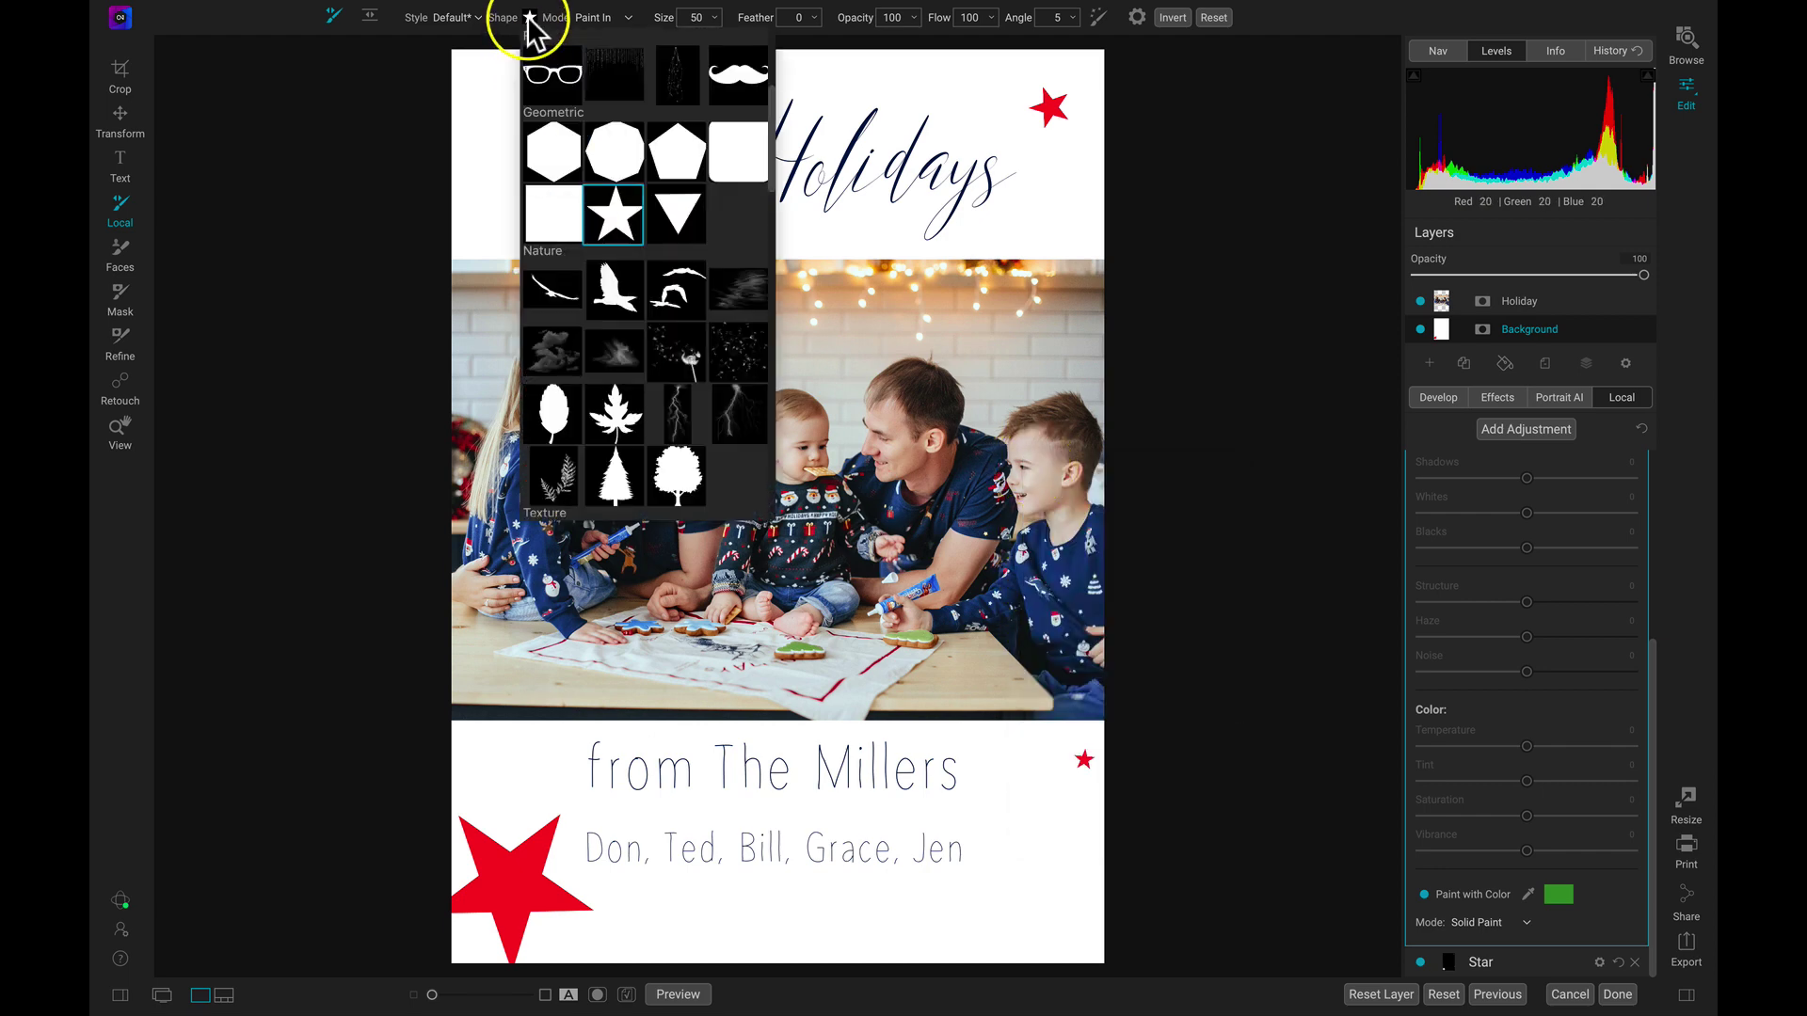
left_click(615, 470)
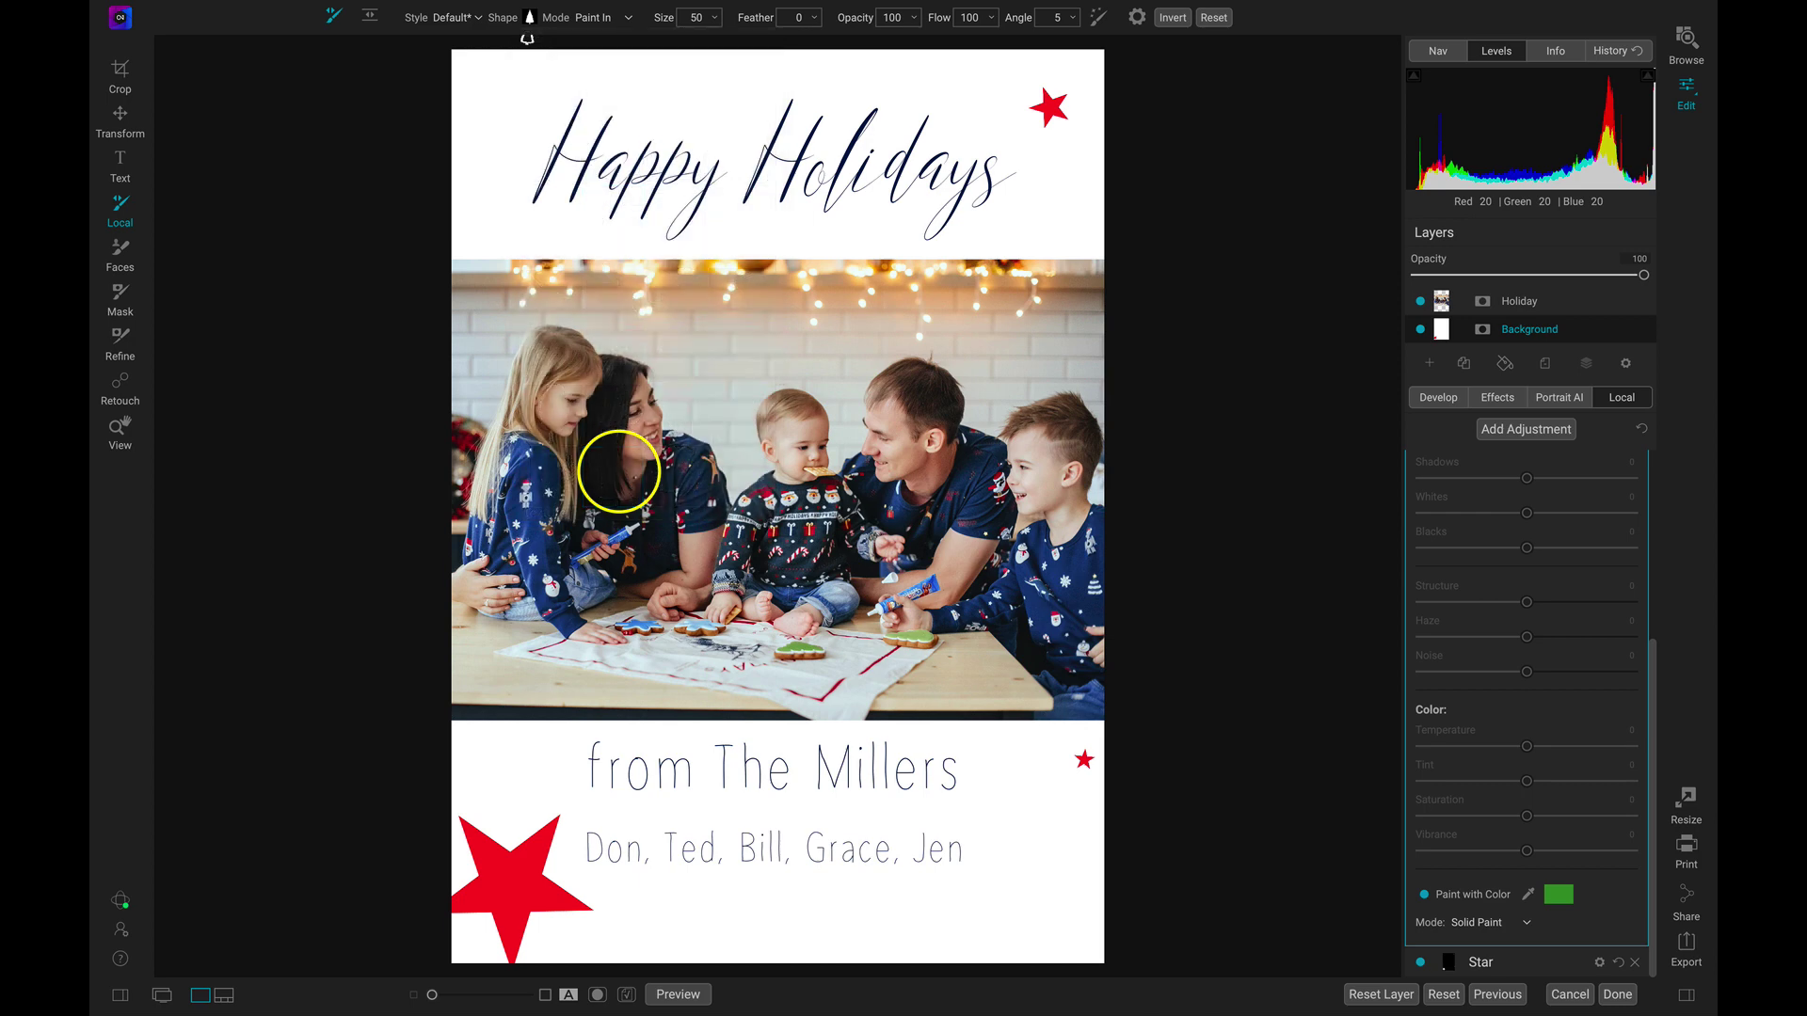
key("bracketright")
key("bracketright")
key("bracketright")
key("bracketright")
key("bracketright")
key("bracketright")
key("bracketright")
key("bracketright")
key("bracketright")
key("bracketright")
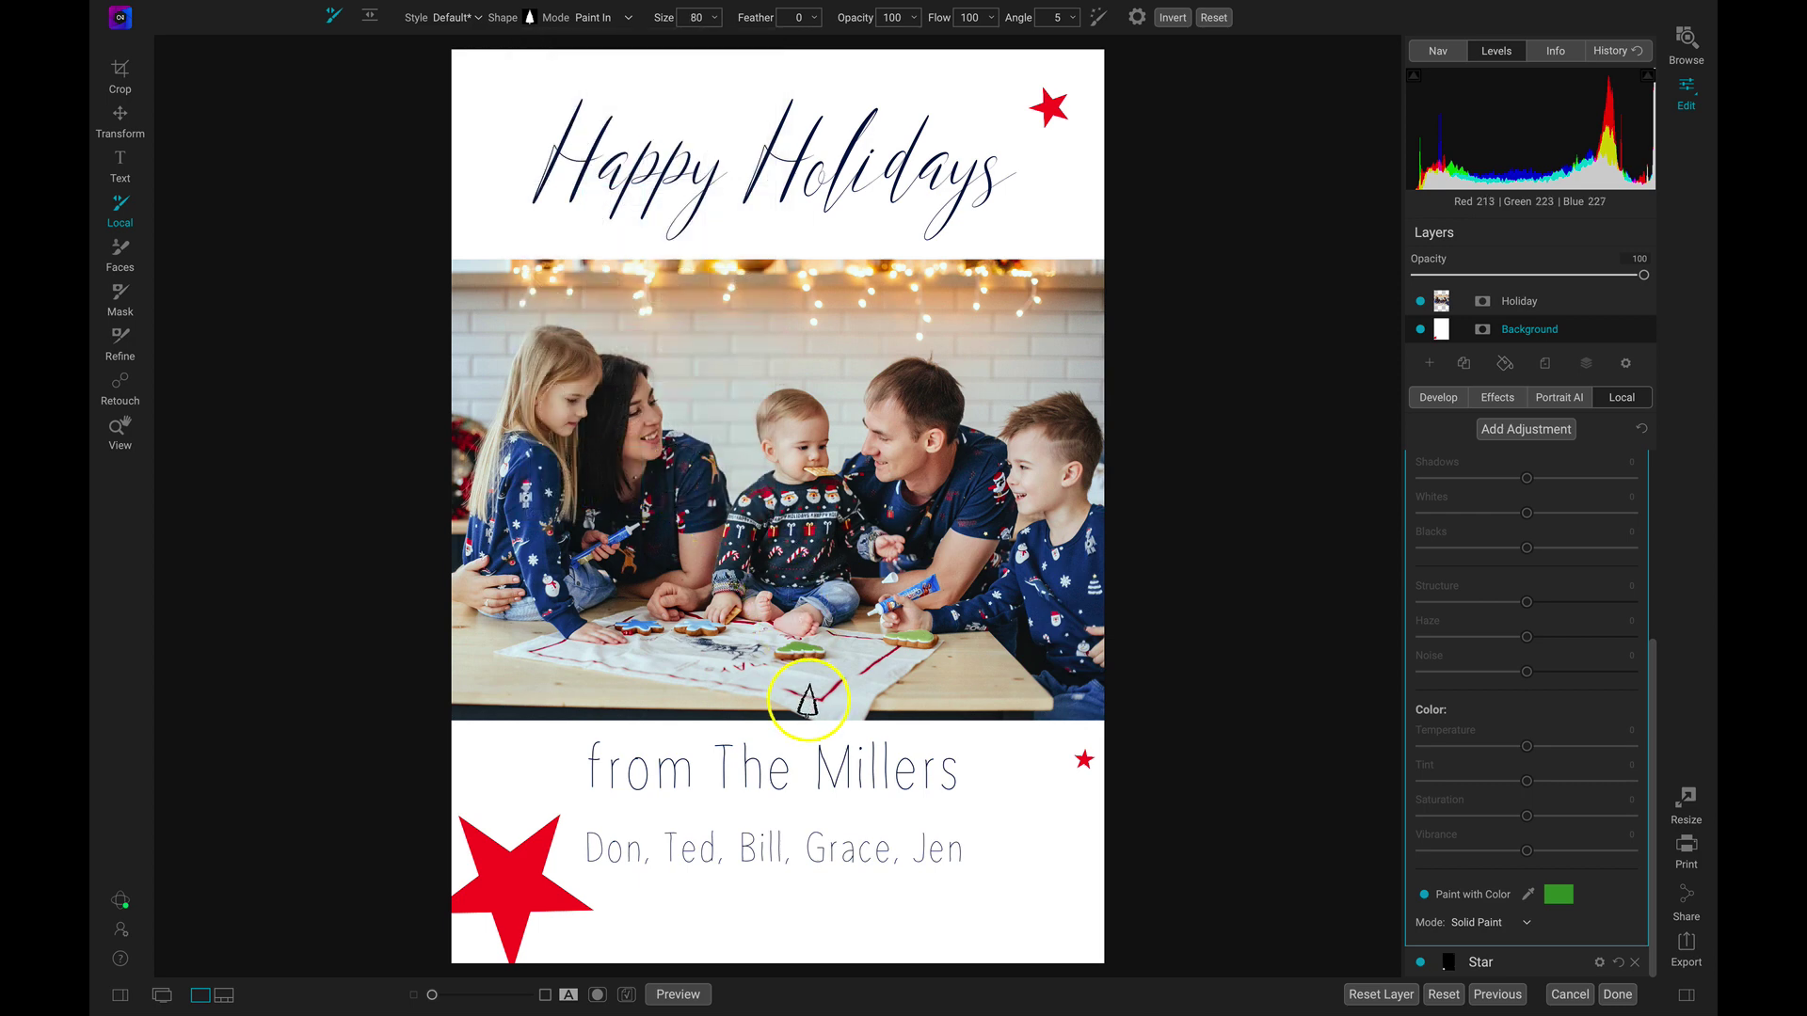
key("bracketright")
key("bracketright")
key("bracketright")
key("bracketright")
key("bracketright")
key("bracketright")
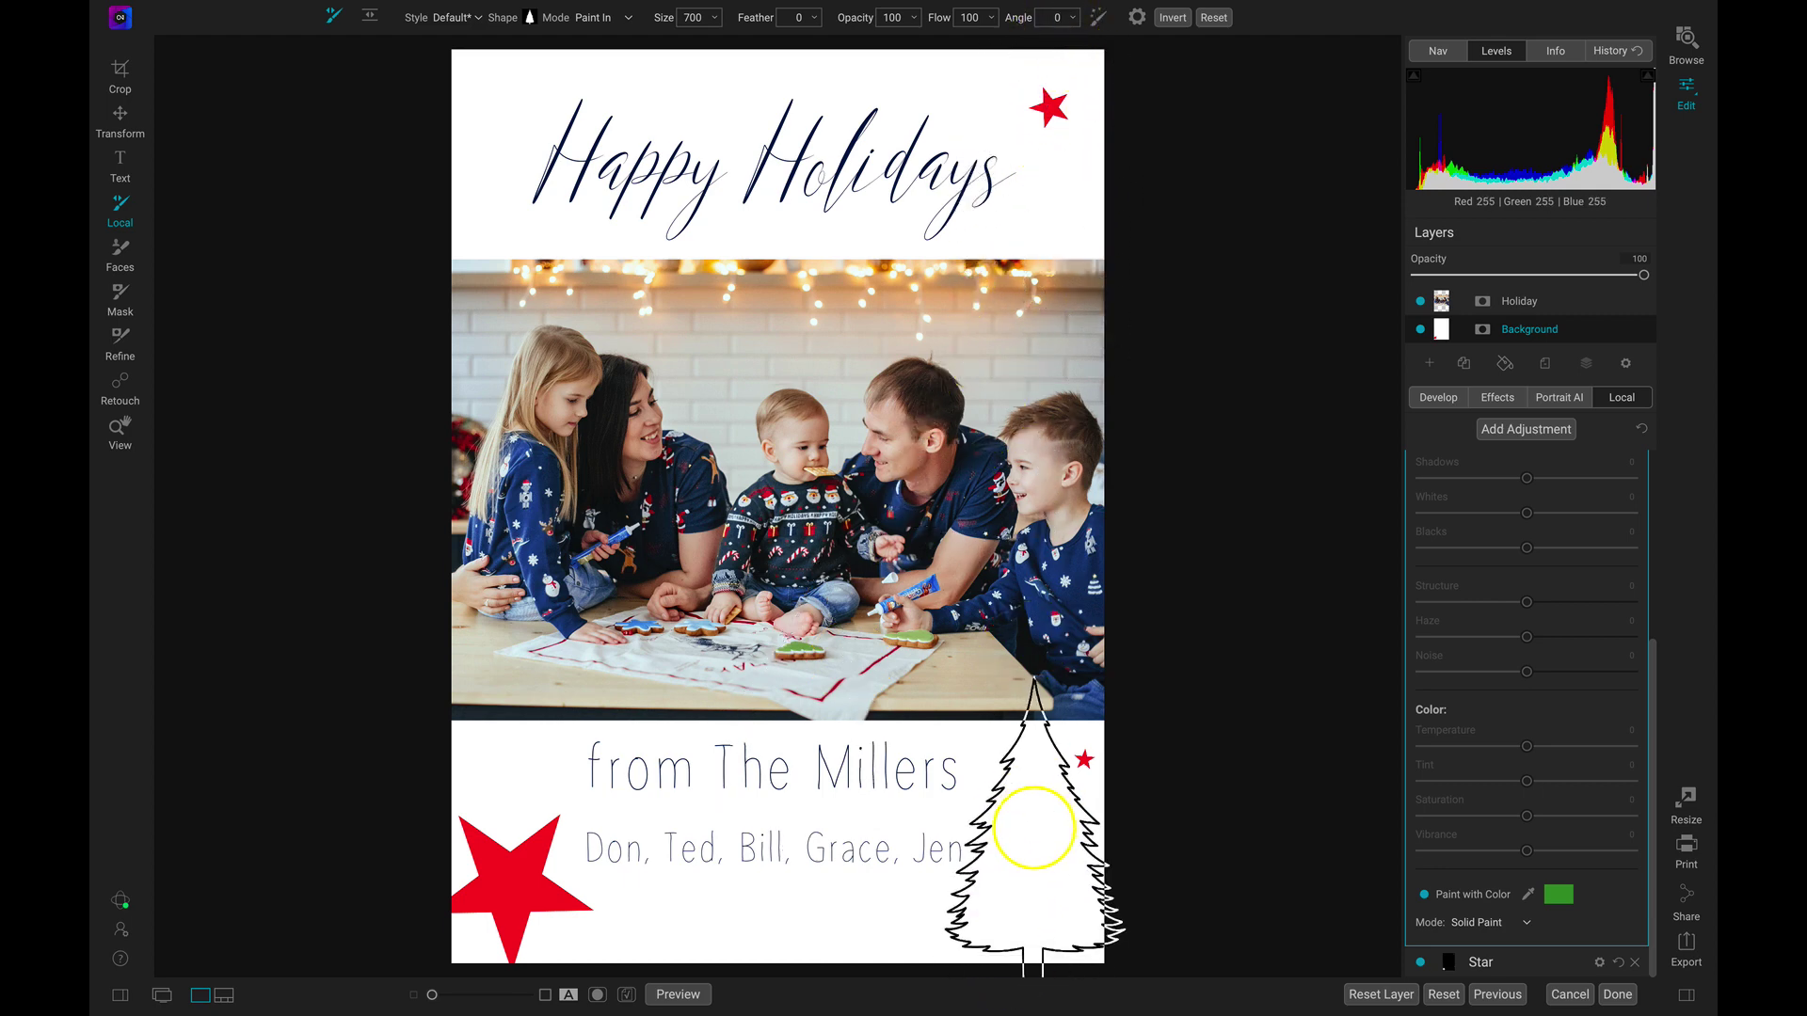
Reduce the brush size to 400 and paint a green tree in the card's lower-right corner
key("bracketleft")
key("bracketleft")
key("bracketleft")
key("bracketleft")
key("bracketleft")
key("bracketleft")
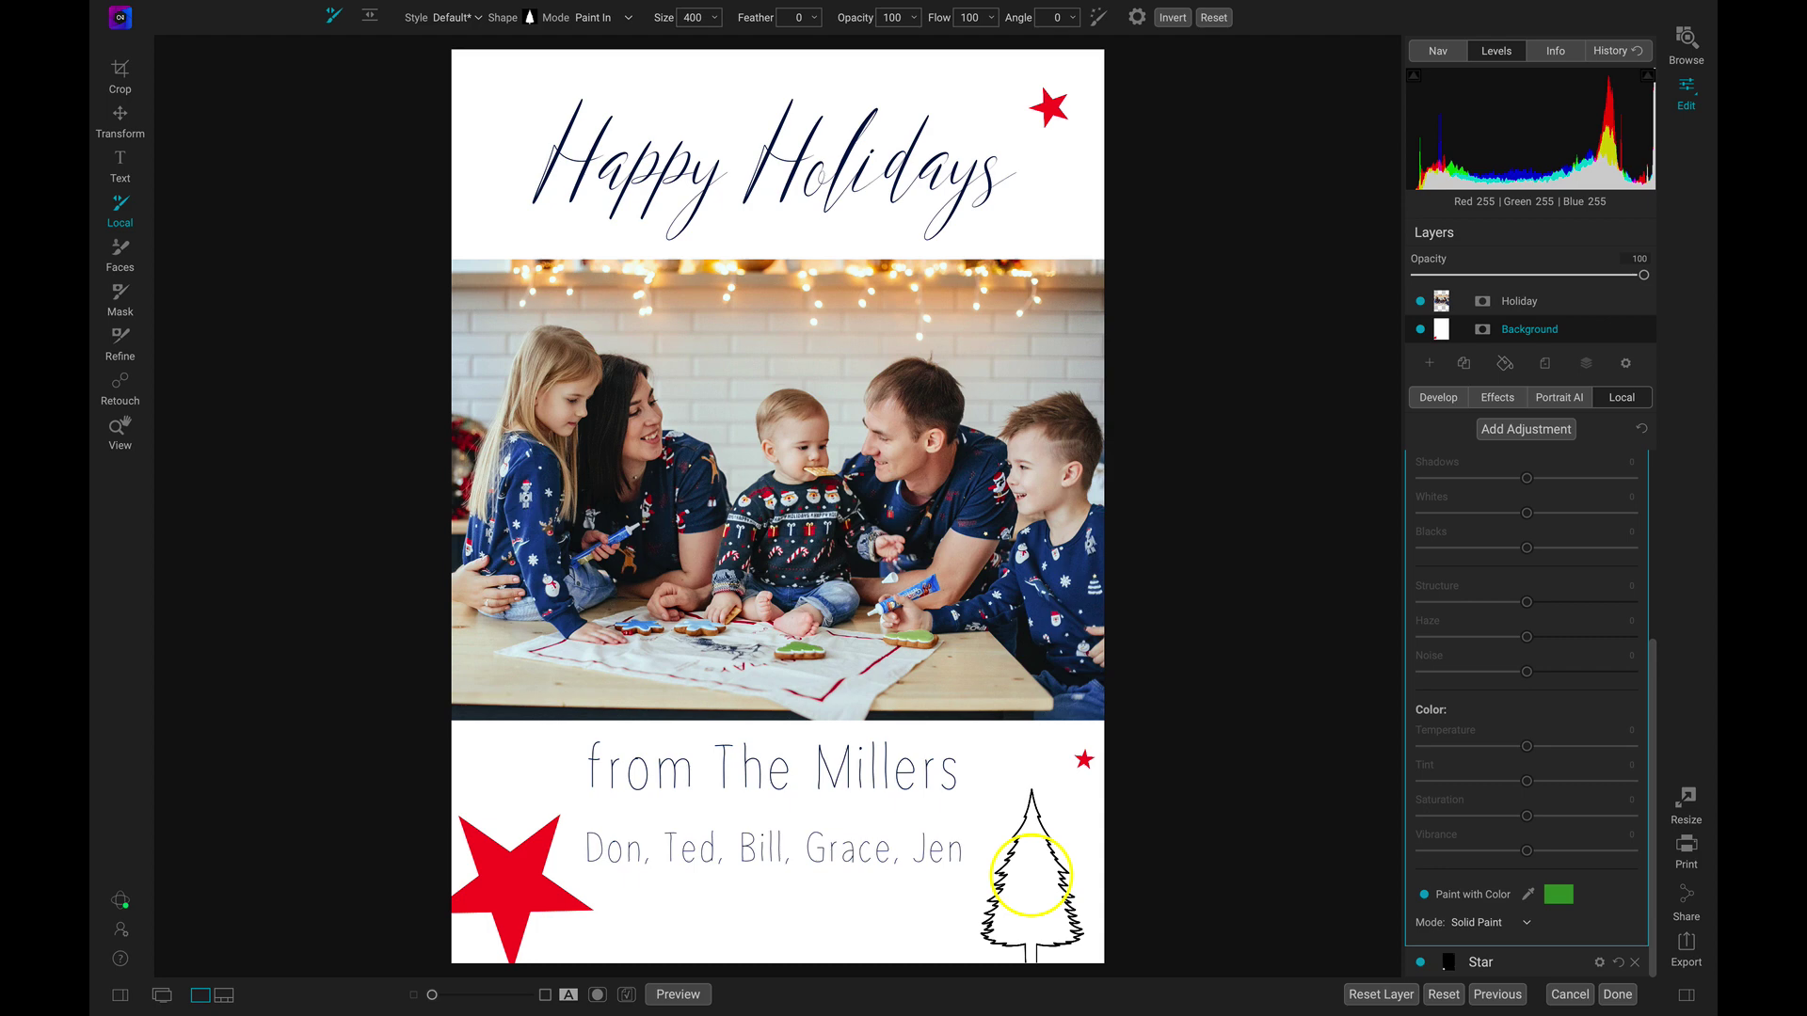
left_click(1031, 876)
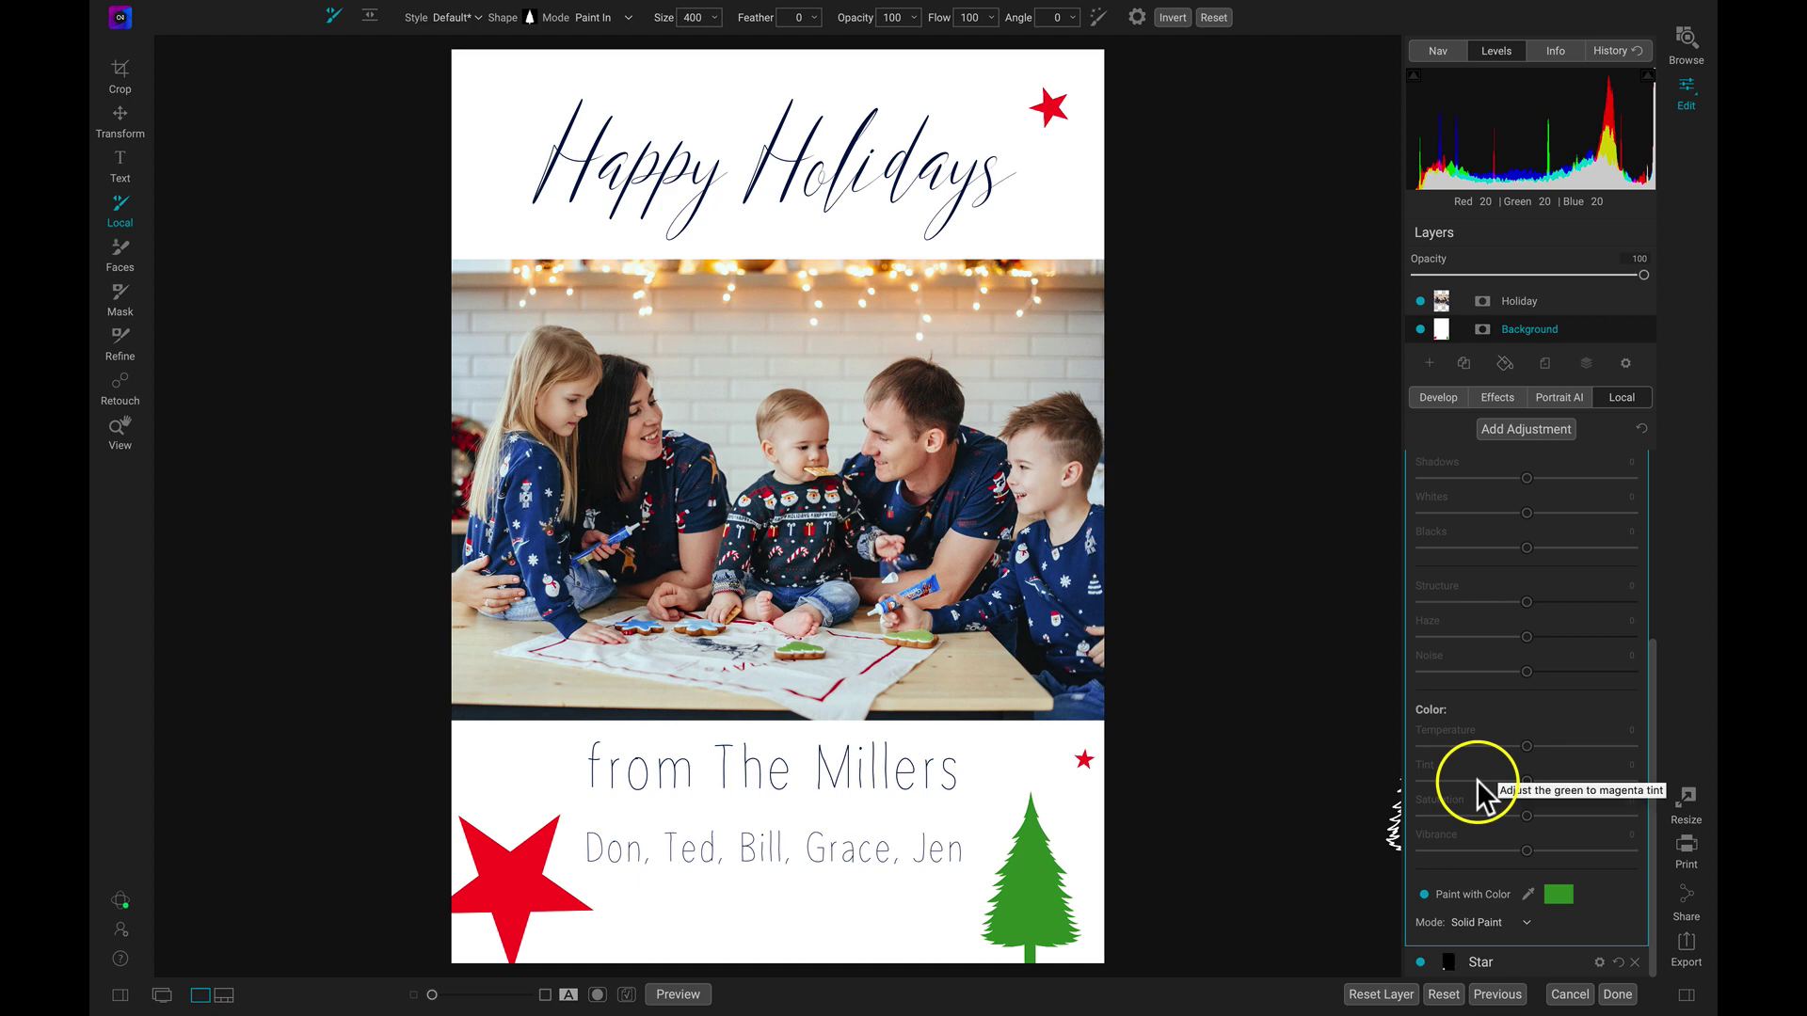
Add another local adjustment to the Background layer and name it "Snow"
scroll(1476, 779, "up", 3)
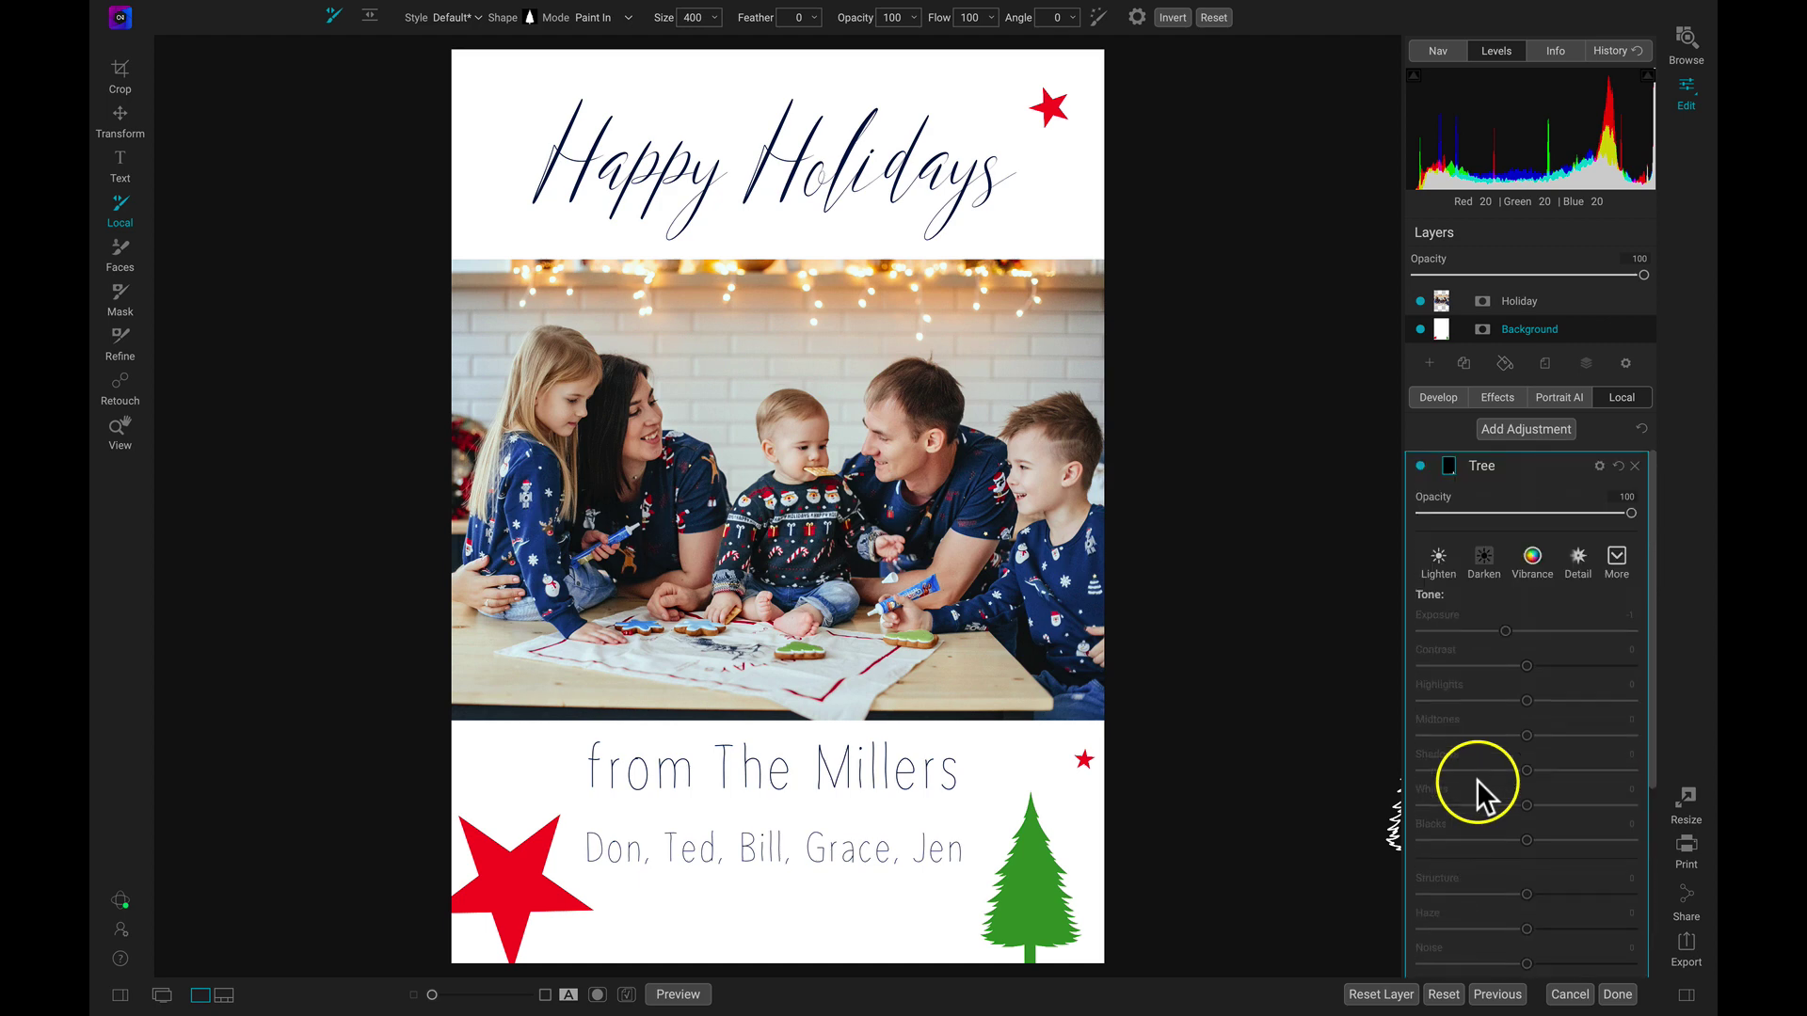
left_click(1532, 431)
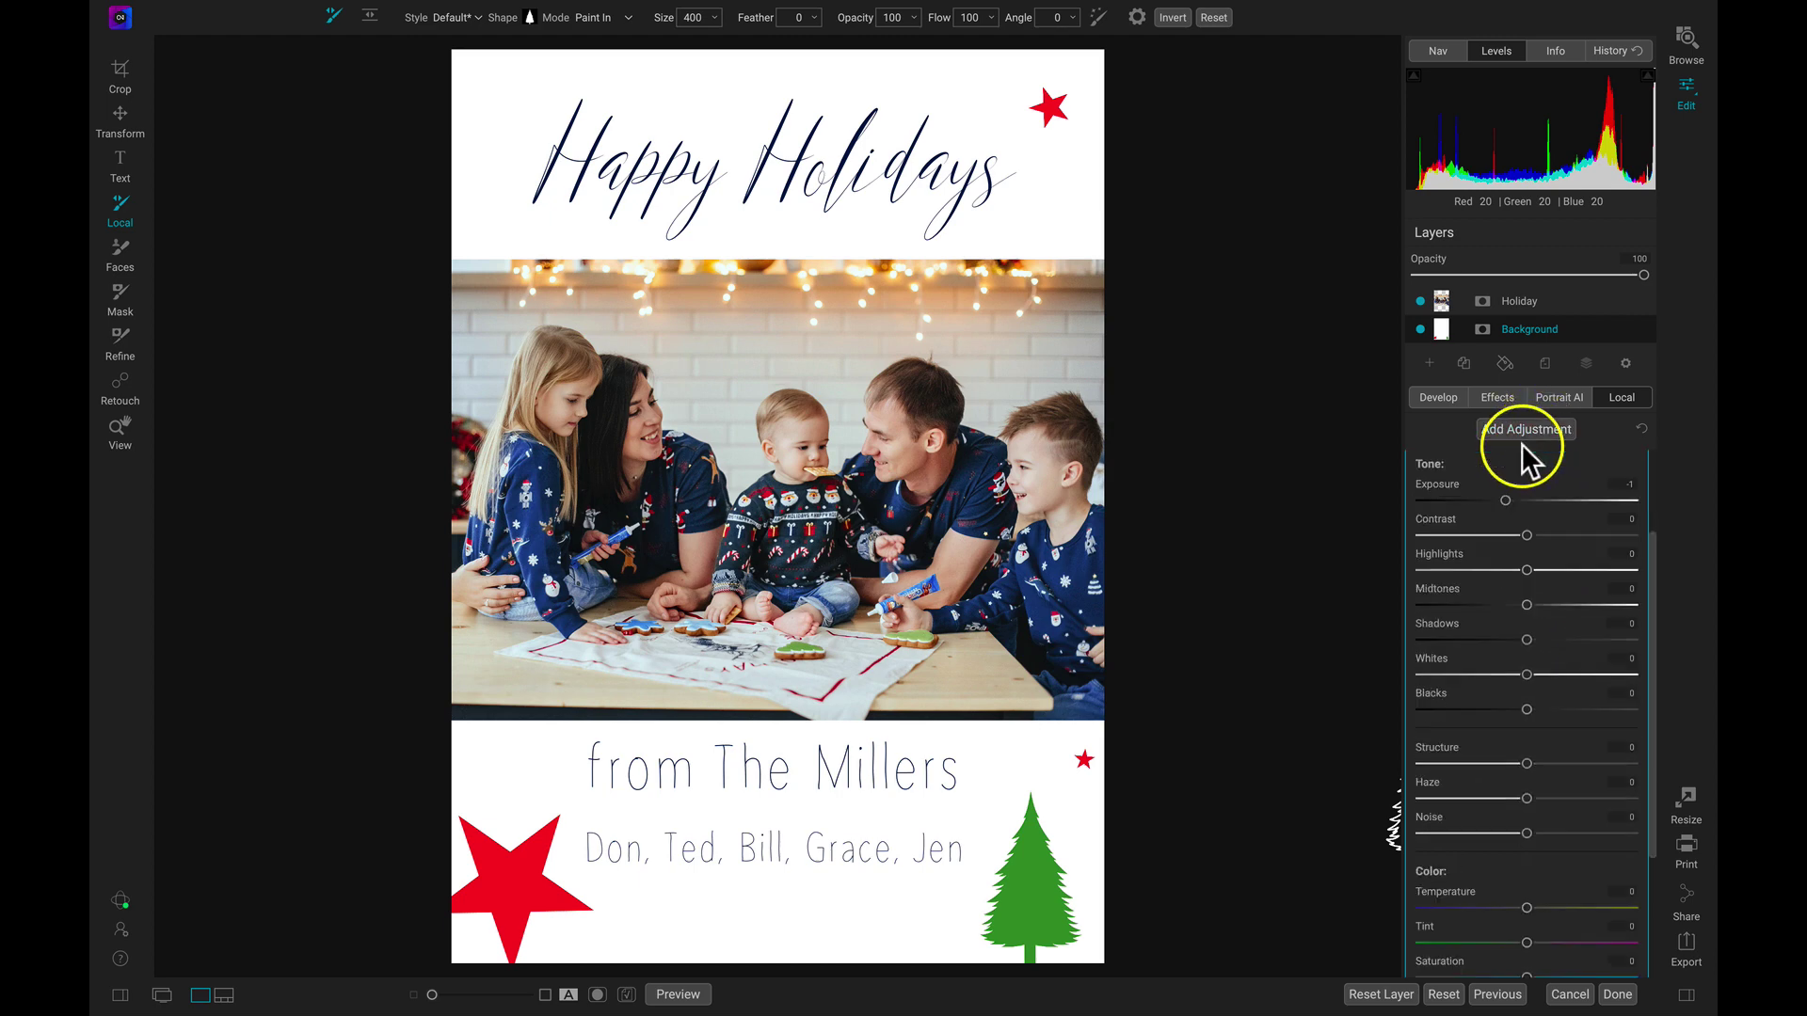
double_click(1506, 471)
type("Snow")
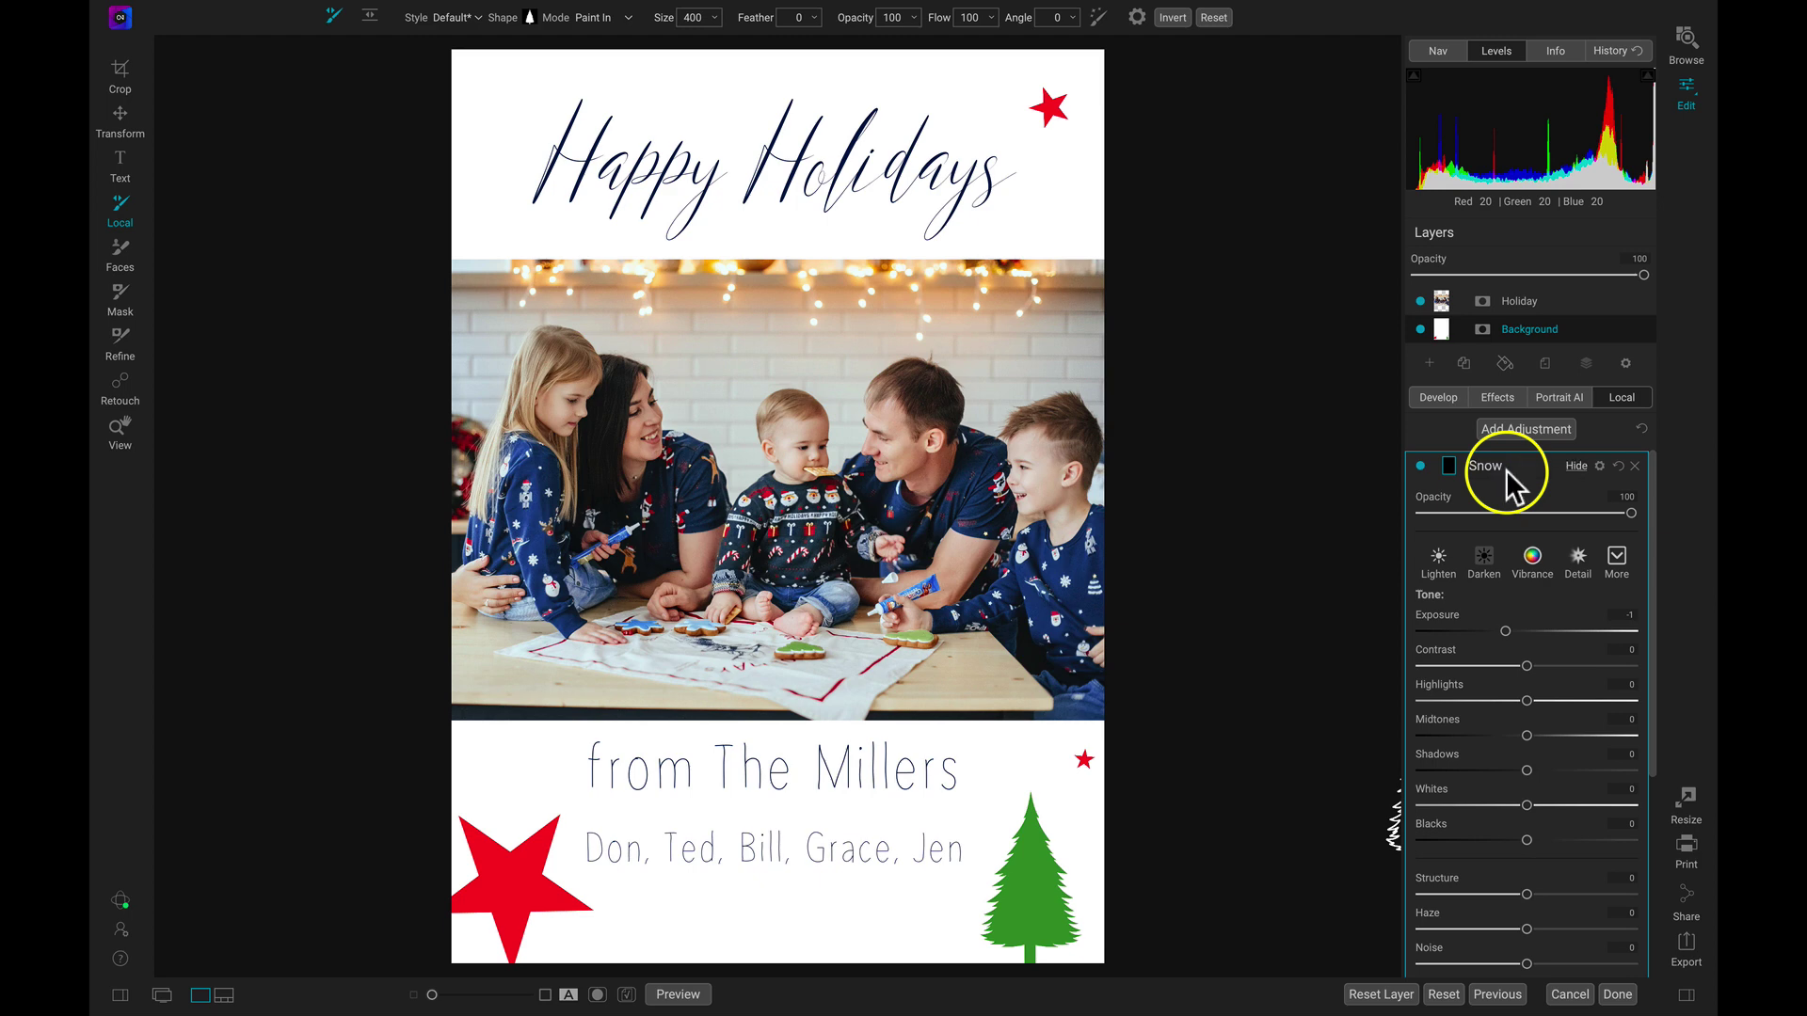
Enable Paint with Color for the Snow adjustment and sample the blue cookie icing in the photo as its color
scroll(1533, 534, "down", 3)
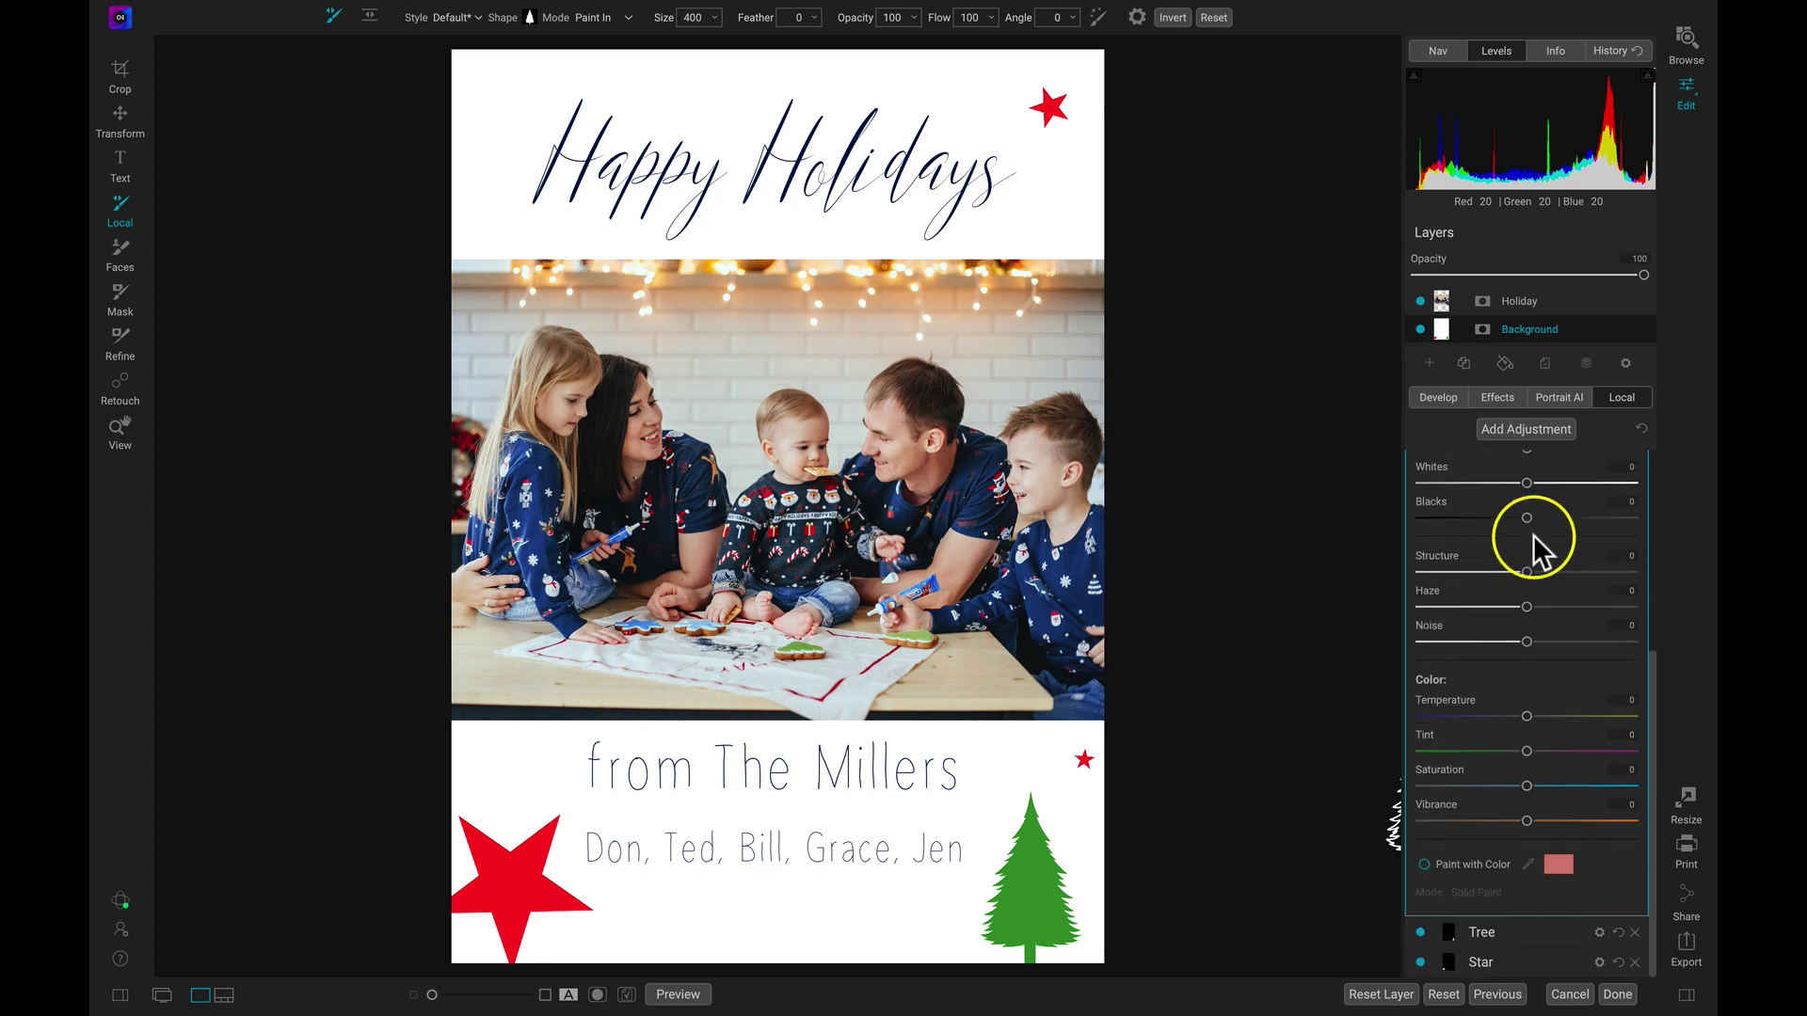
left_click(1424, 863)
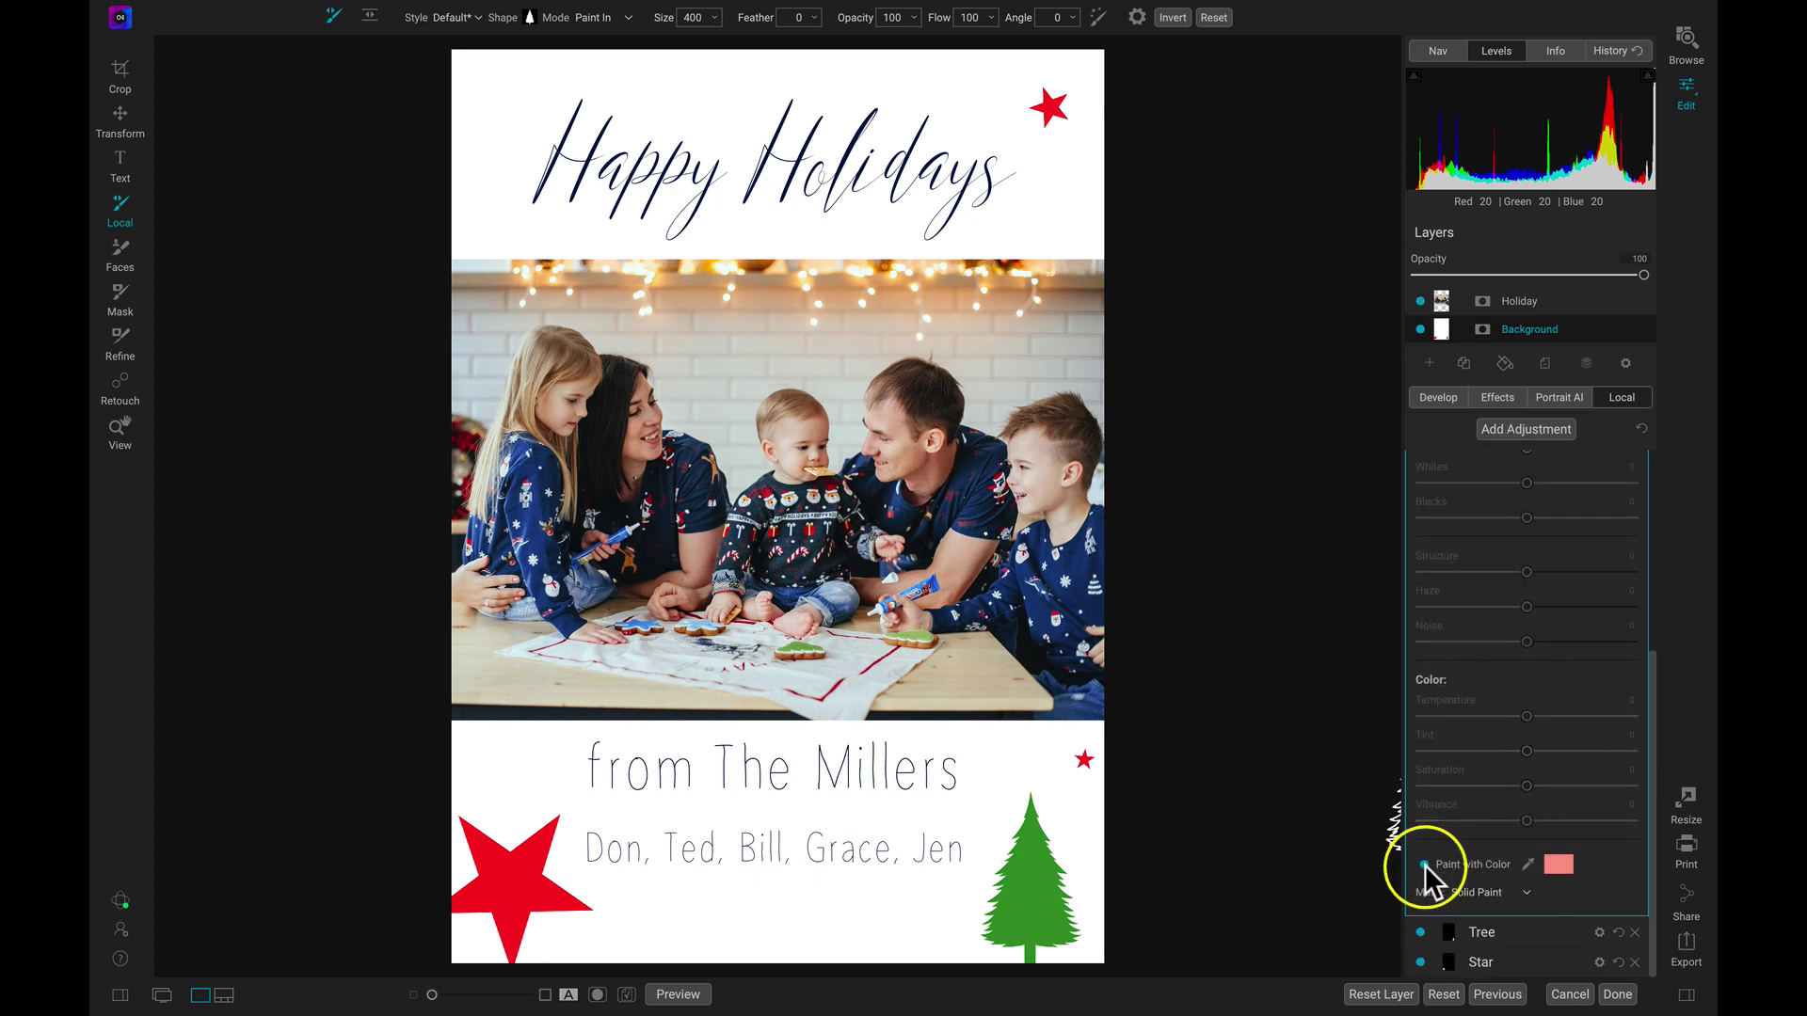
left_click(1558, 864)
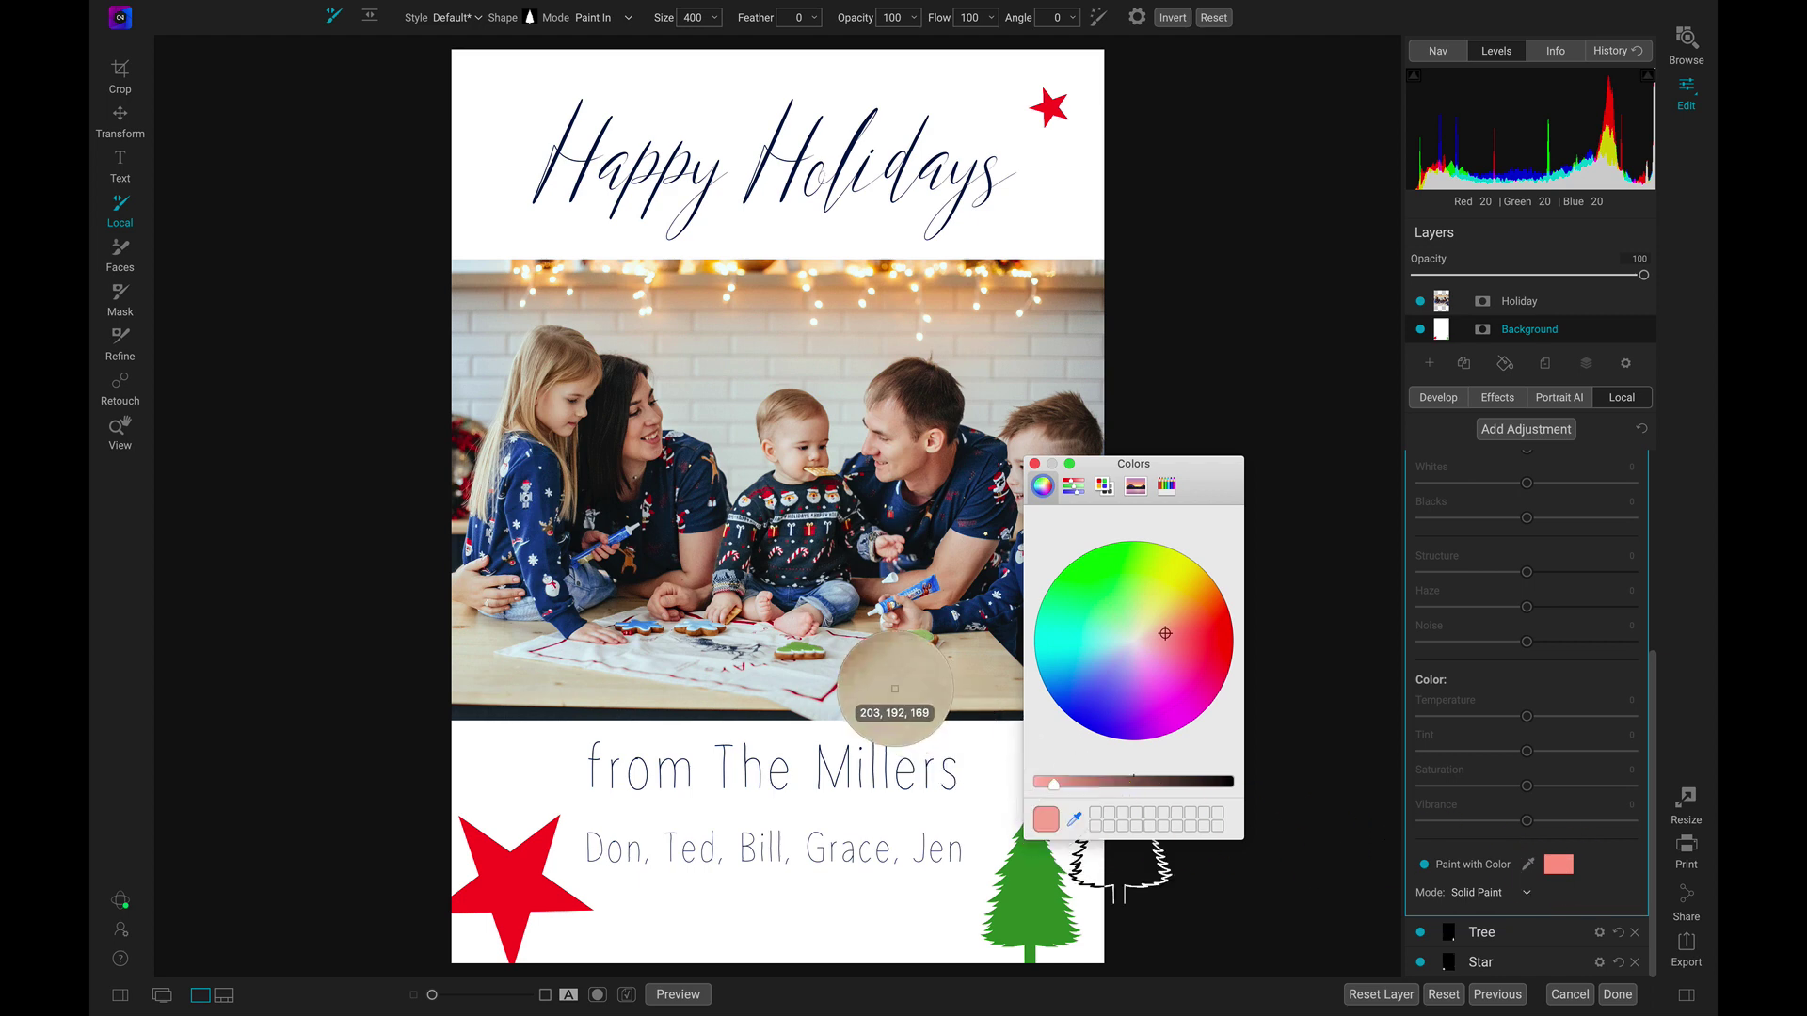
left_click(707, 620)
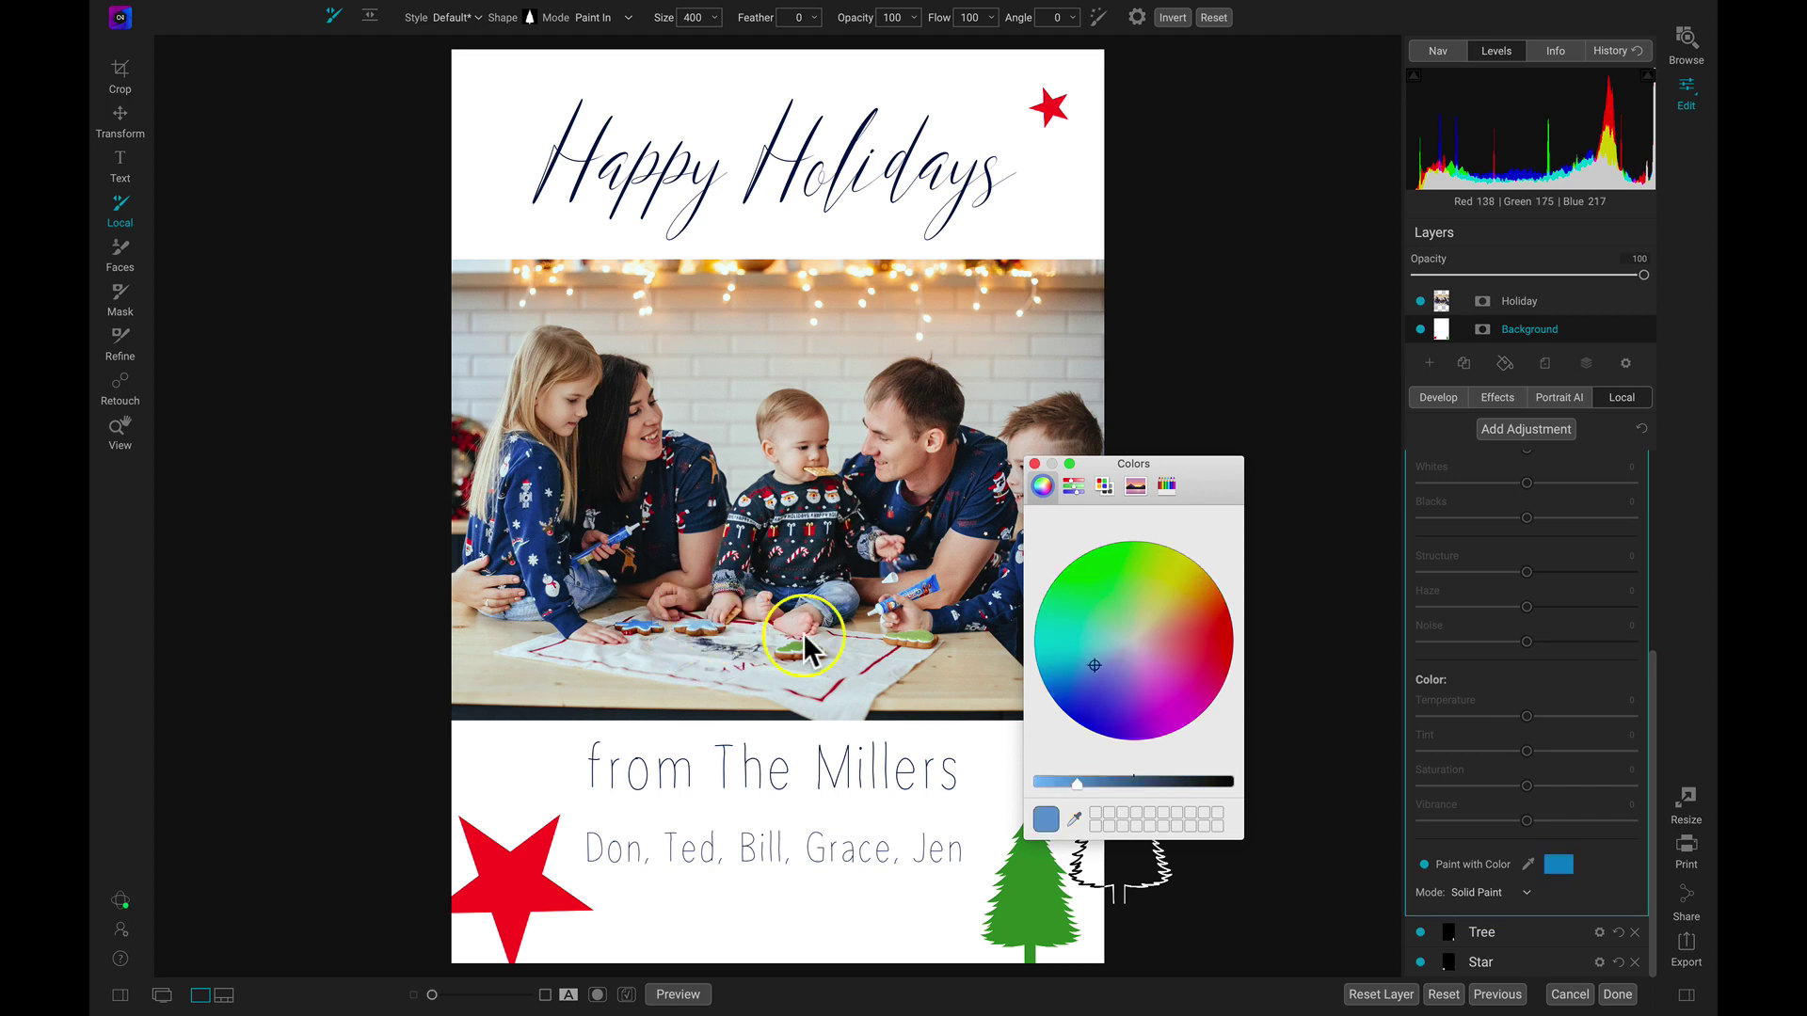
left_click(1035, 463)
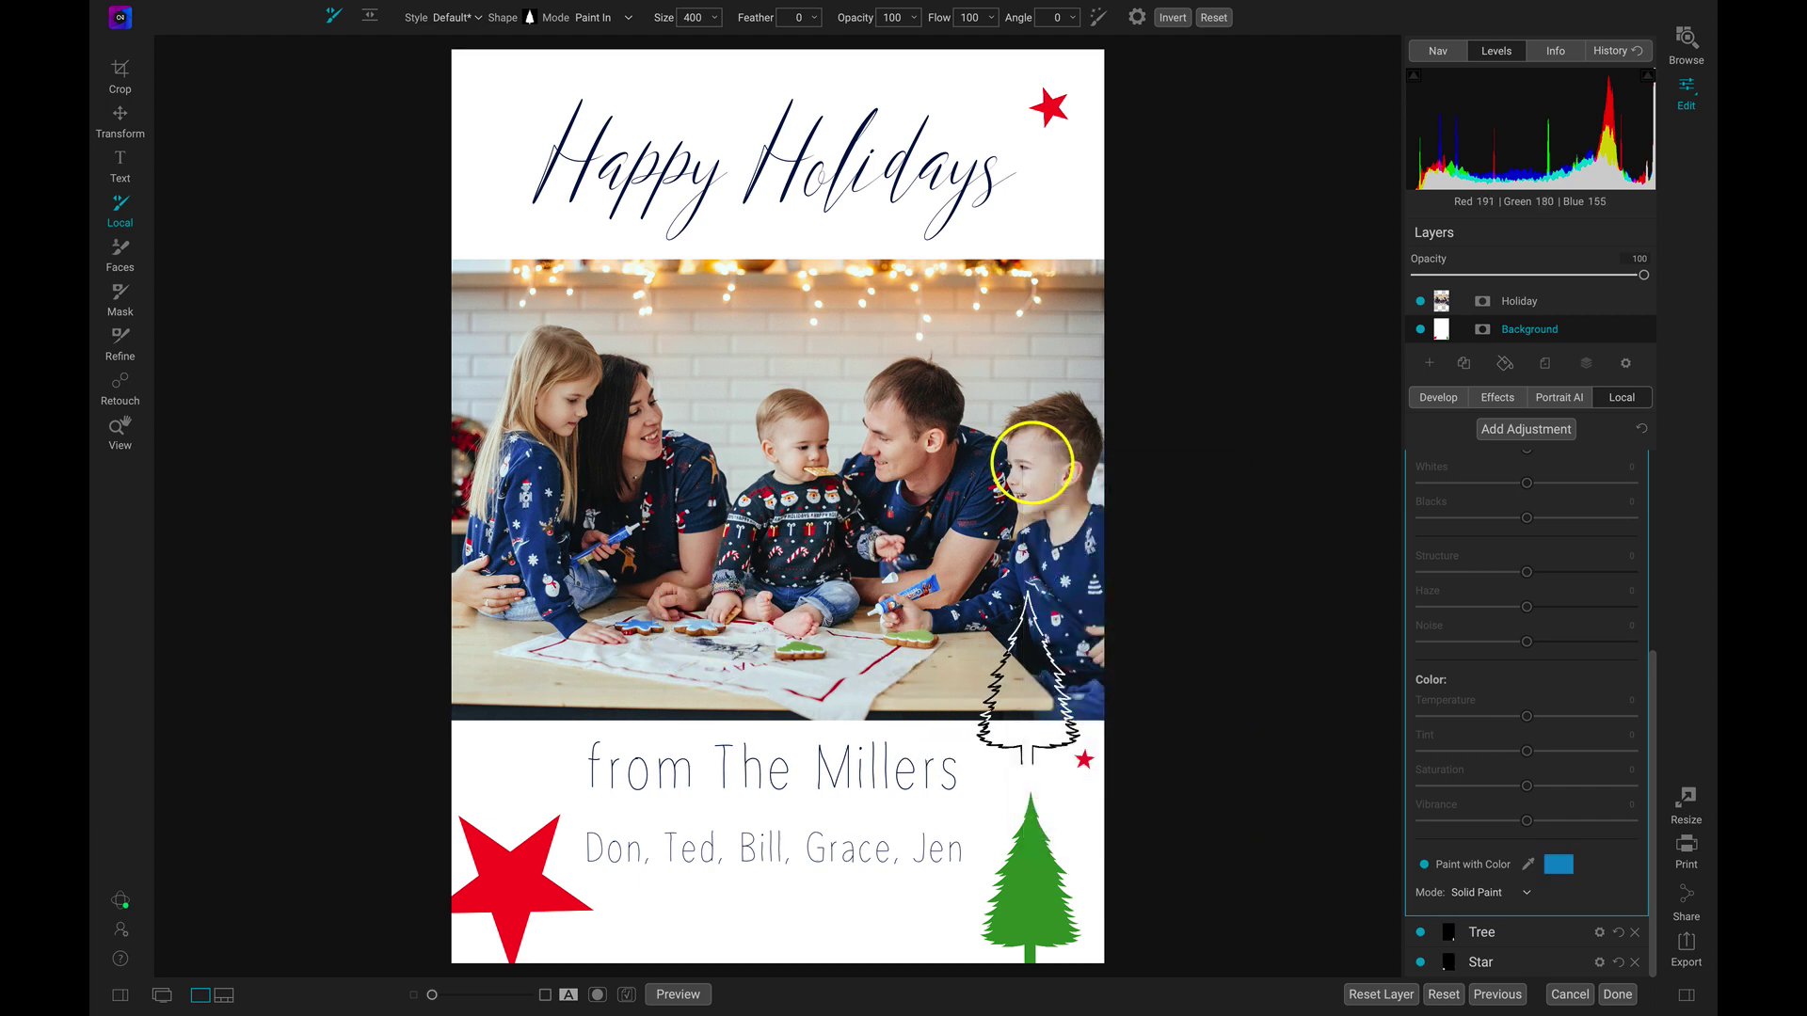
Choose the plain round brush shape for painting the snow
left_click(529, 19)
scroll(574, 141, "up", 5)
left_click(552, 66)
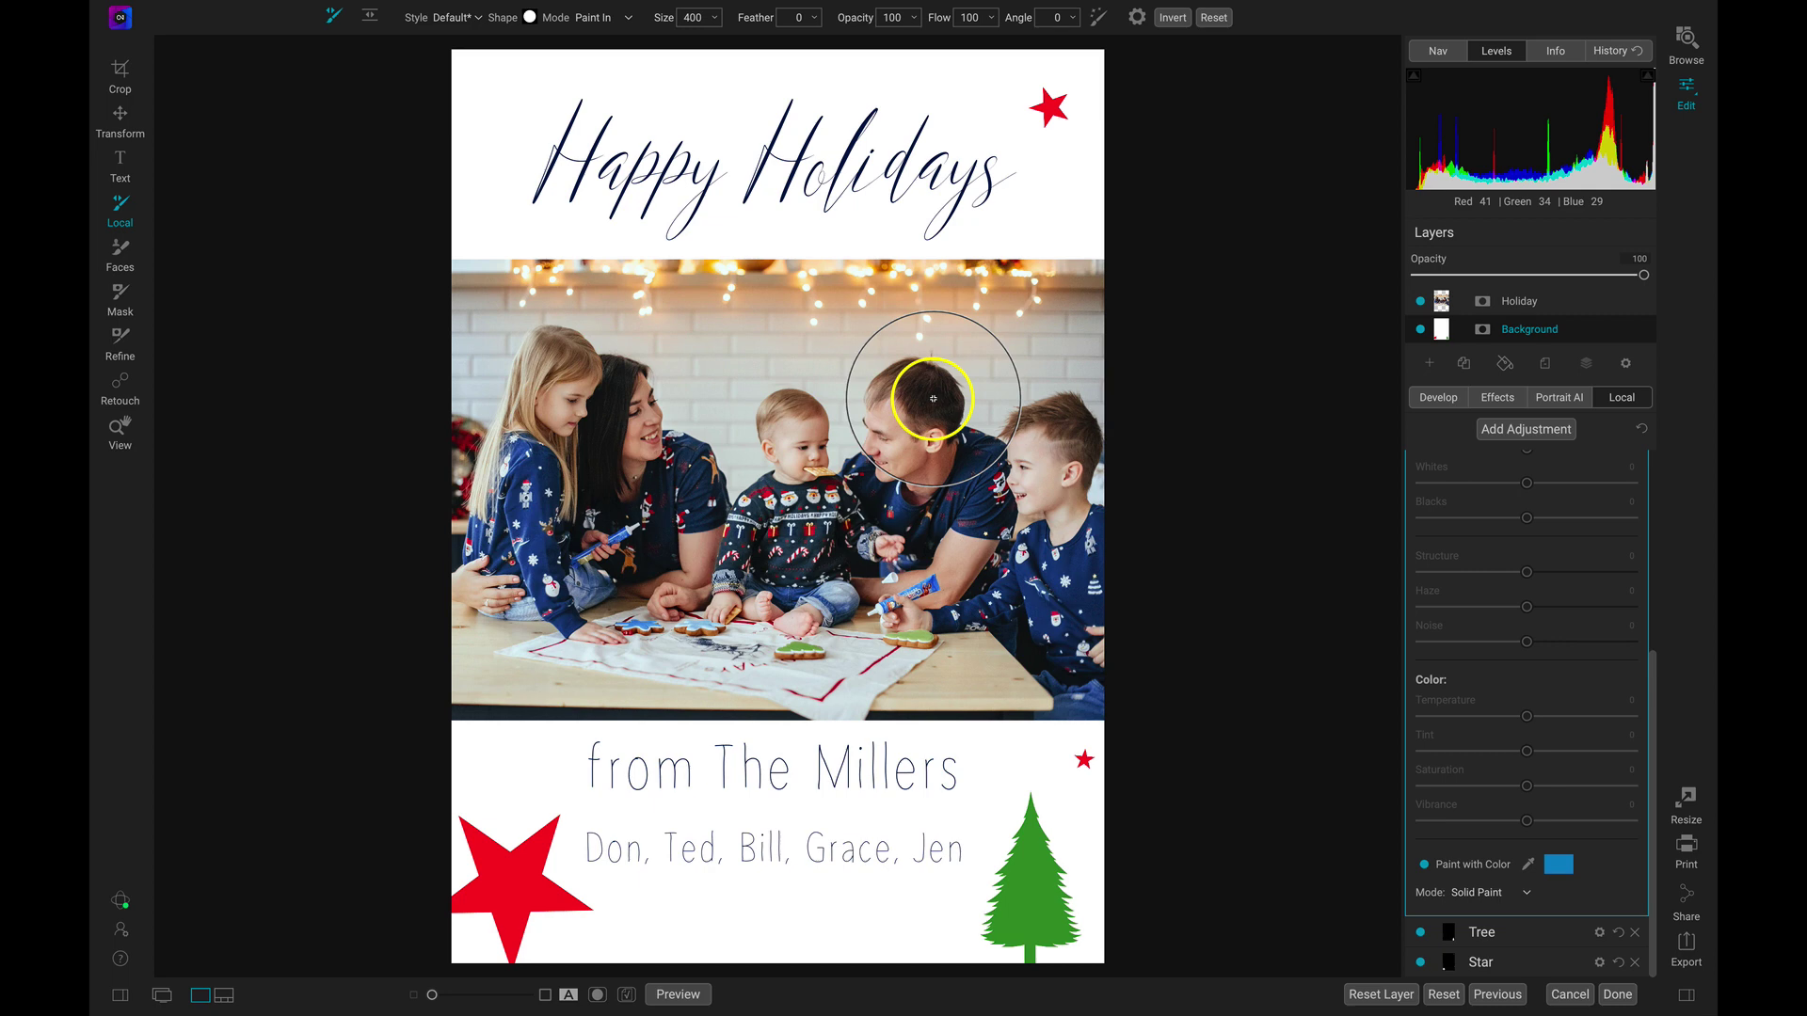
Reduce the brush size to 60 and paint a blue snow dot above the start of the greeting
key("bracketleft")
key("bracketleft")
key("bracketleft")
key("bracketleft")
key("bracketleft")
key("bracketleft")
key("bracketleft")
key("bracketleft")
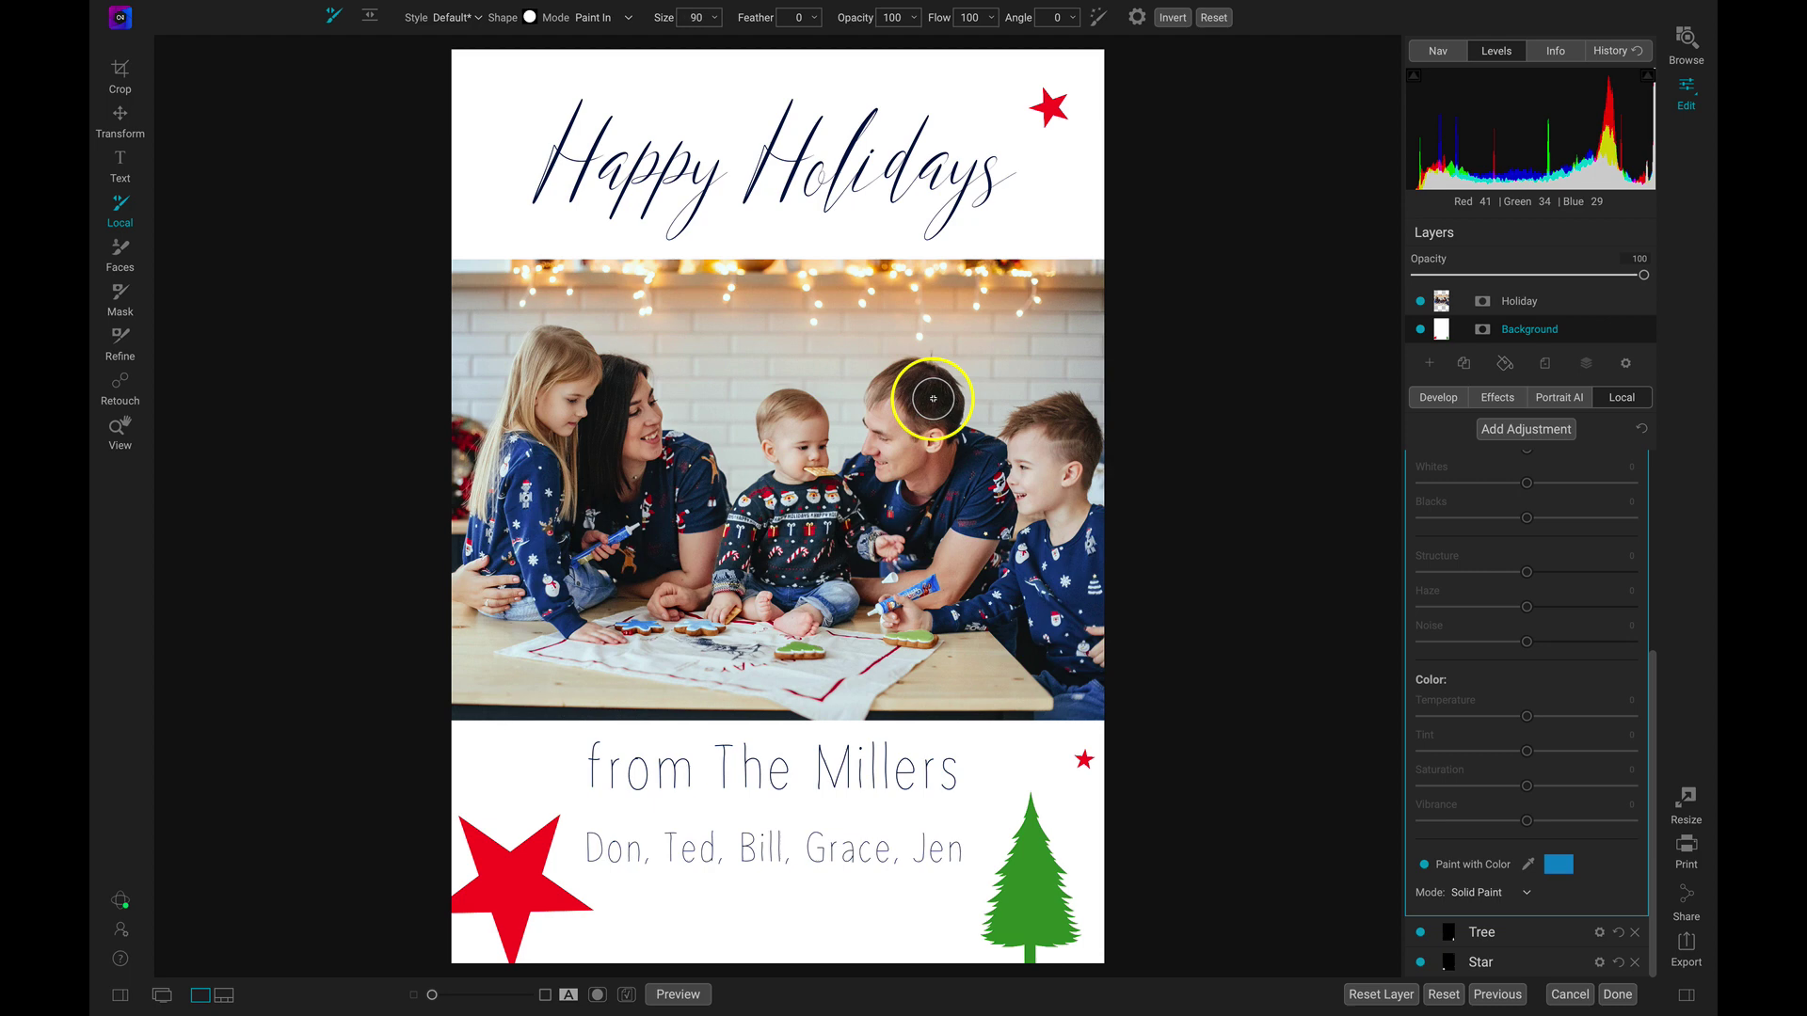
key("bracketleft")
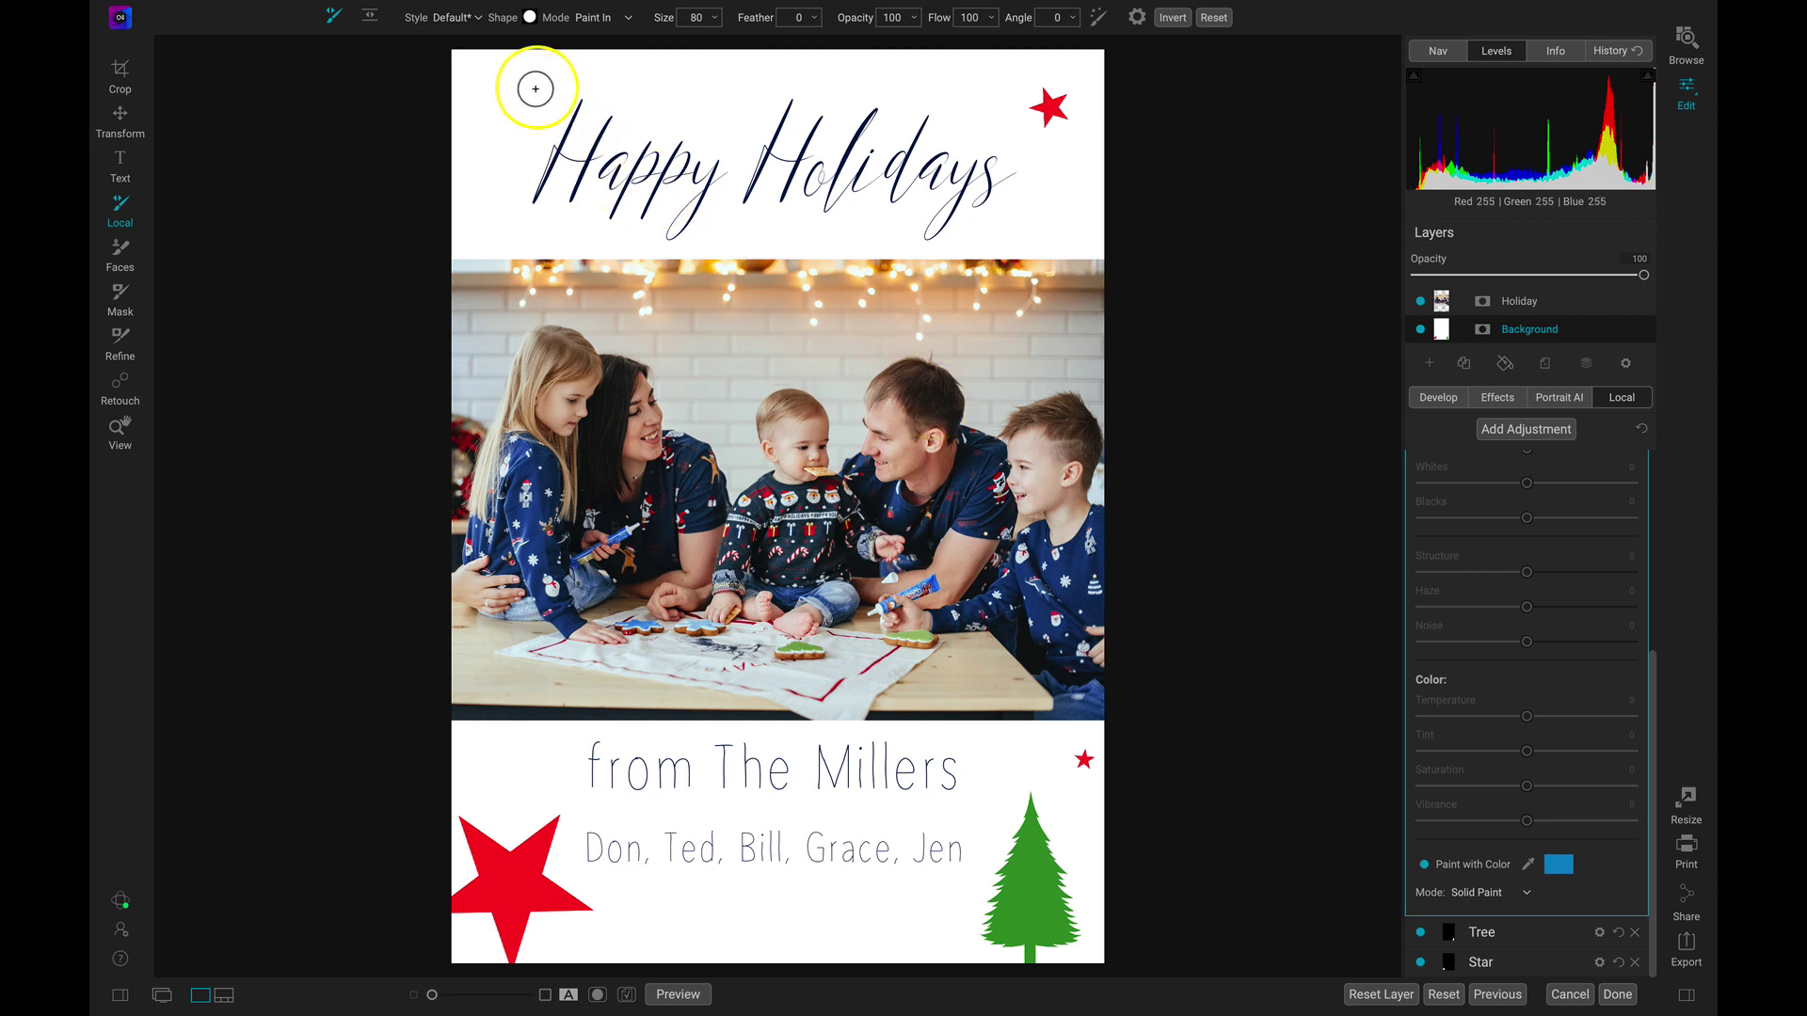
key("bracketleft")
key("bracketleft")
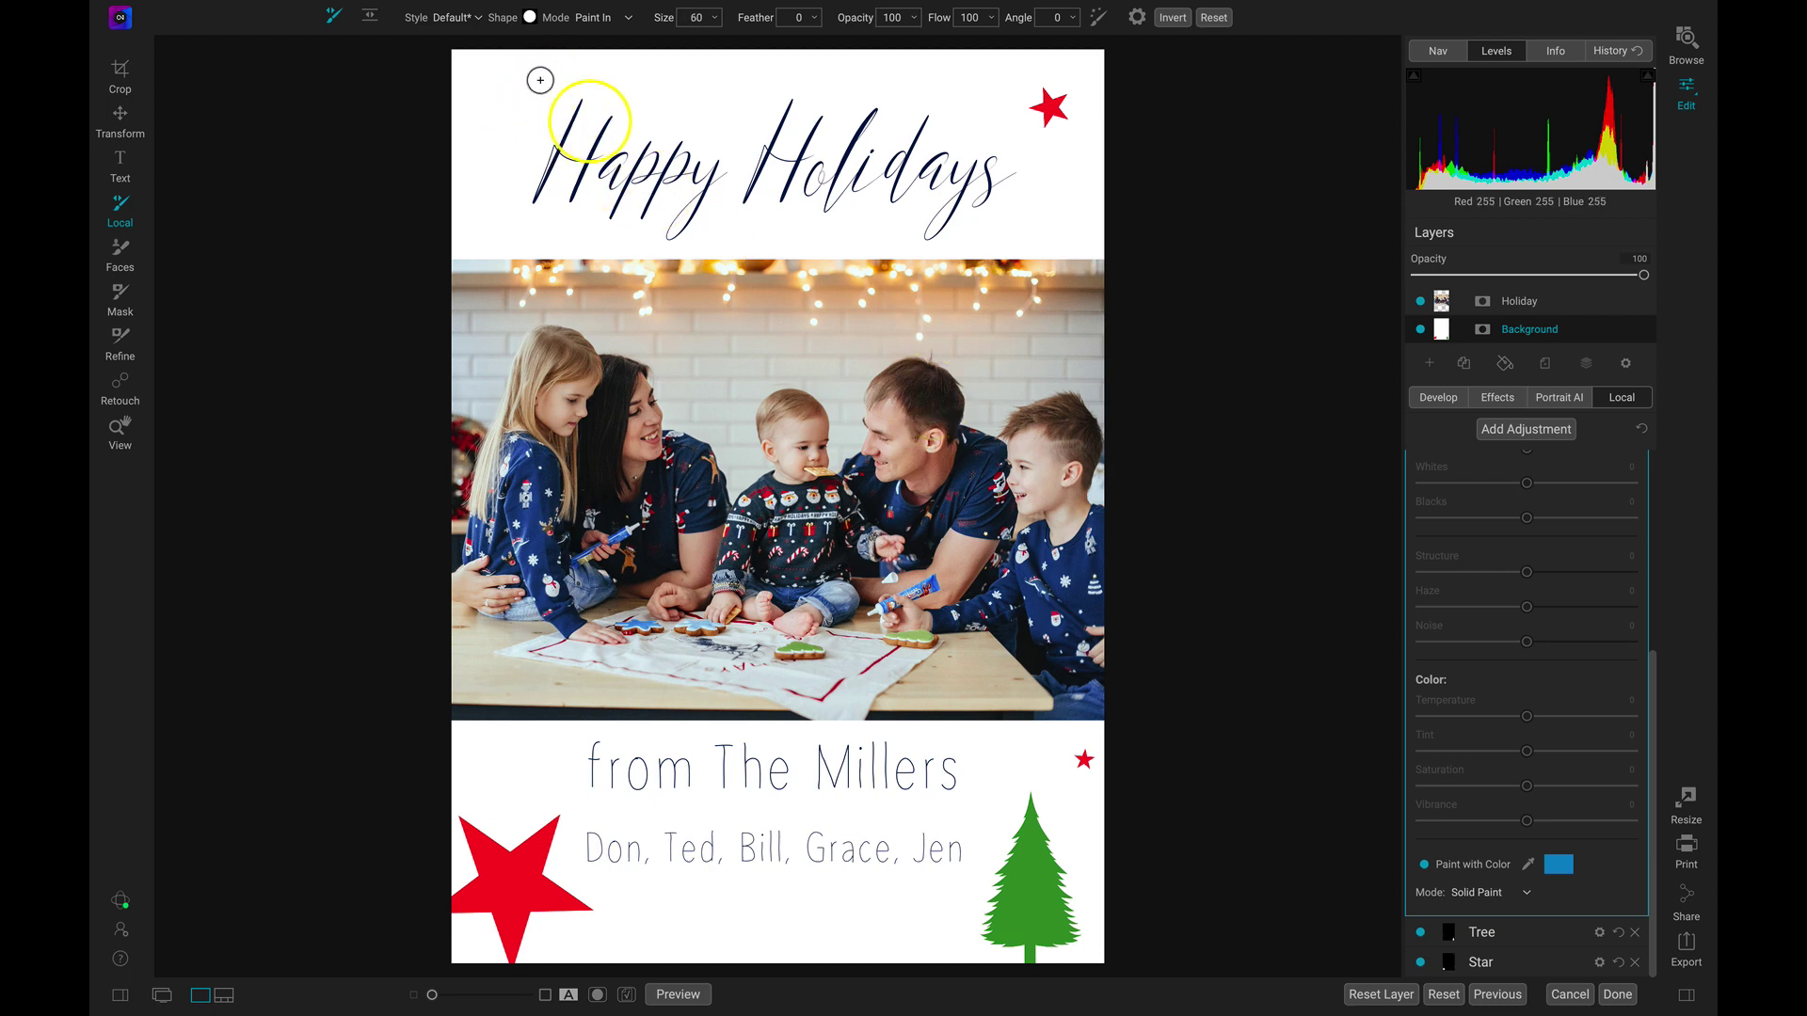
left_click(540, 80)
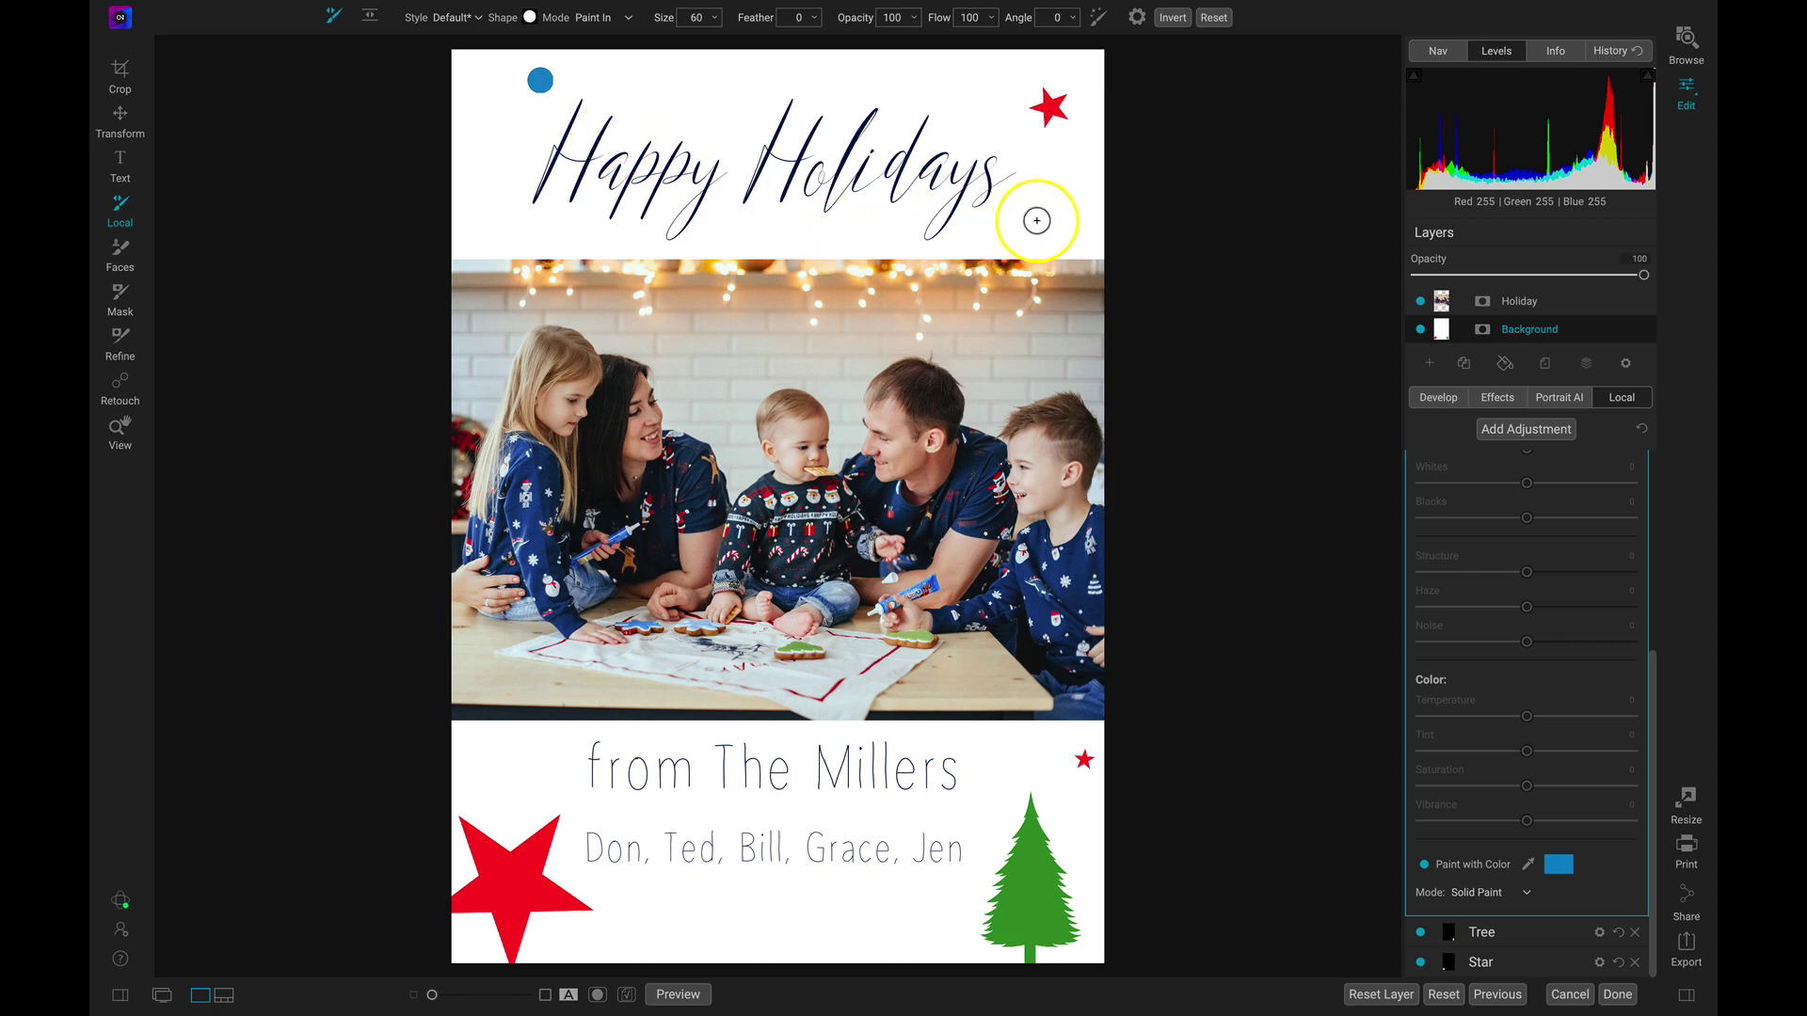
Reduce the brush size to 9 and paint tiny blue dots around the greeting and above the large red star
key("bracketleft")
key("bracketleft")
key("bracketleft")
key("bracketleft")
key("bracketleft")
key("bracketleft")
left_click(1036, 220)
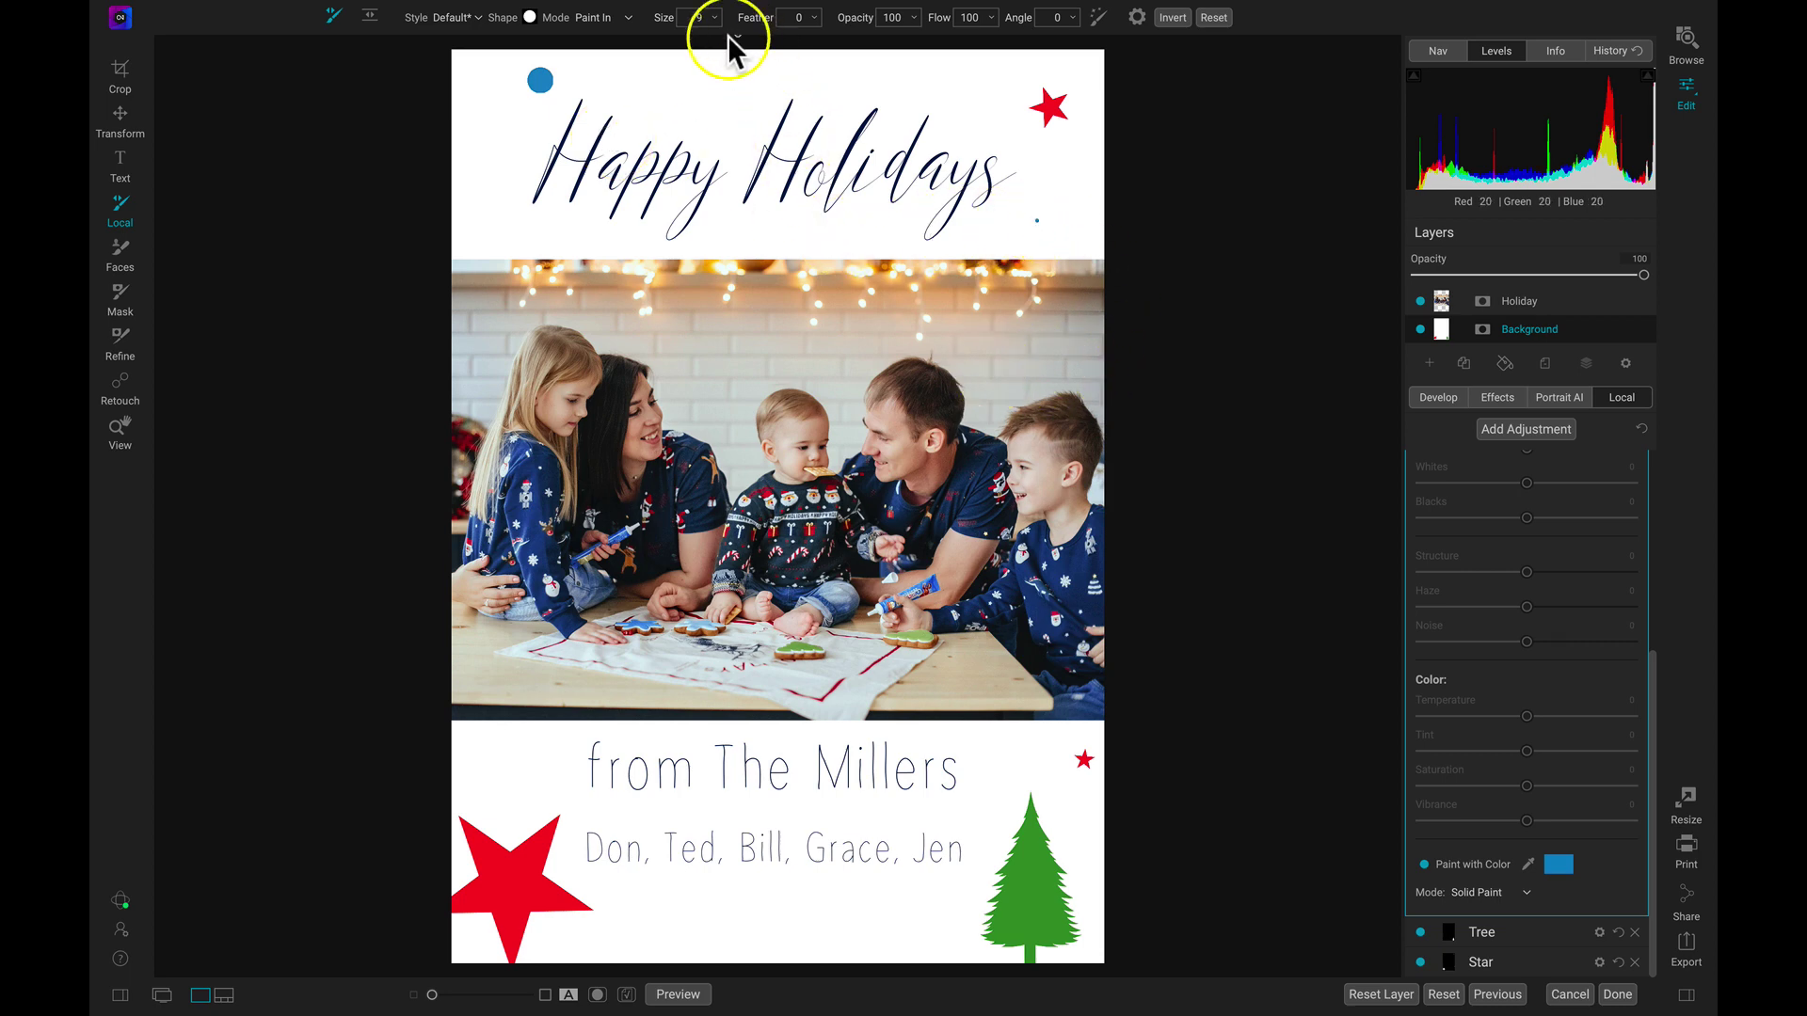
left_click(725, 76)
left_click(565, 242)
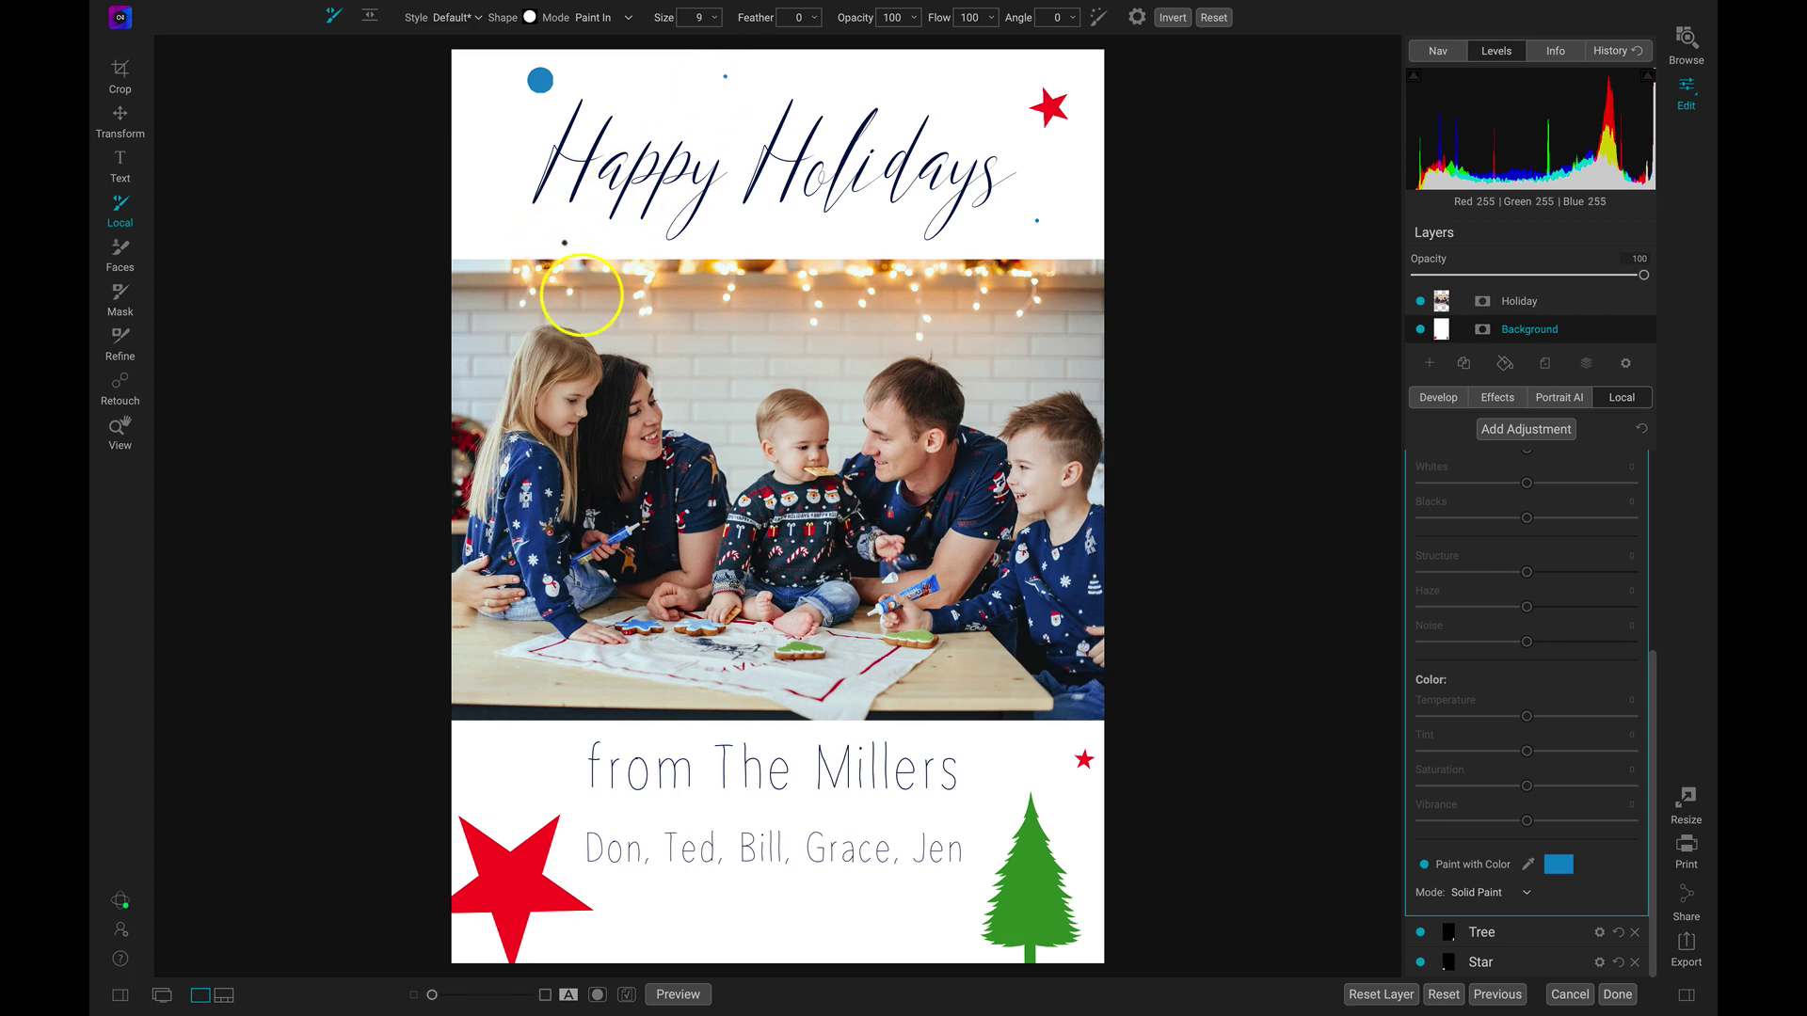
left_click(521, 757)
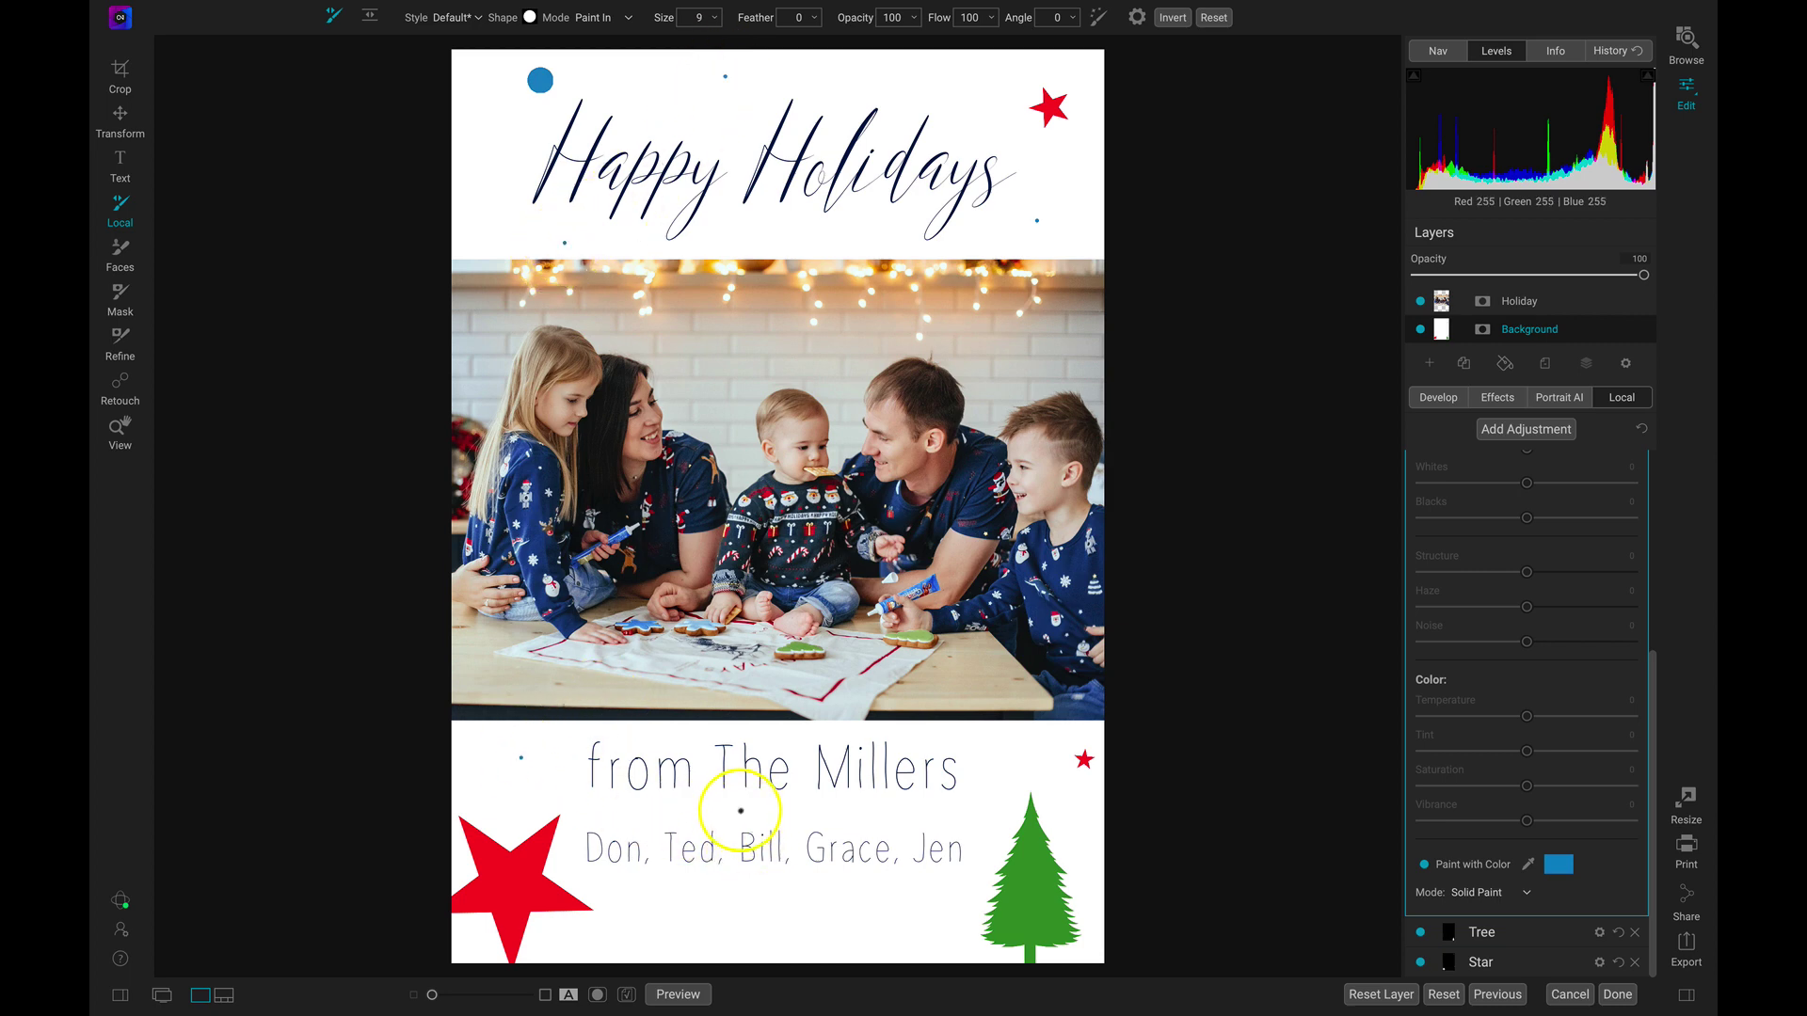
Add a tiny blue dot between the two signature lines and, with brush size 100, a larger dot beside the green tree
key("bracketright")
key("bracketright")
key("bracketright")
key("bracketright")
key("bracketright")
key("bracketright")
key("bracketright")
key("bracketright")
key("bracketright")
key("bracketright")
left_click(740, 810)
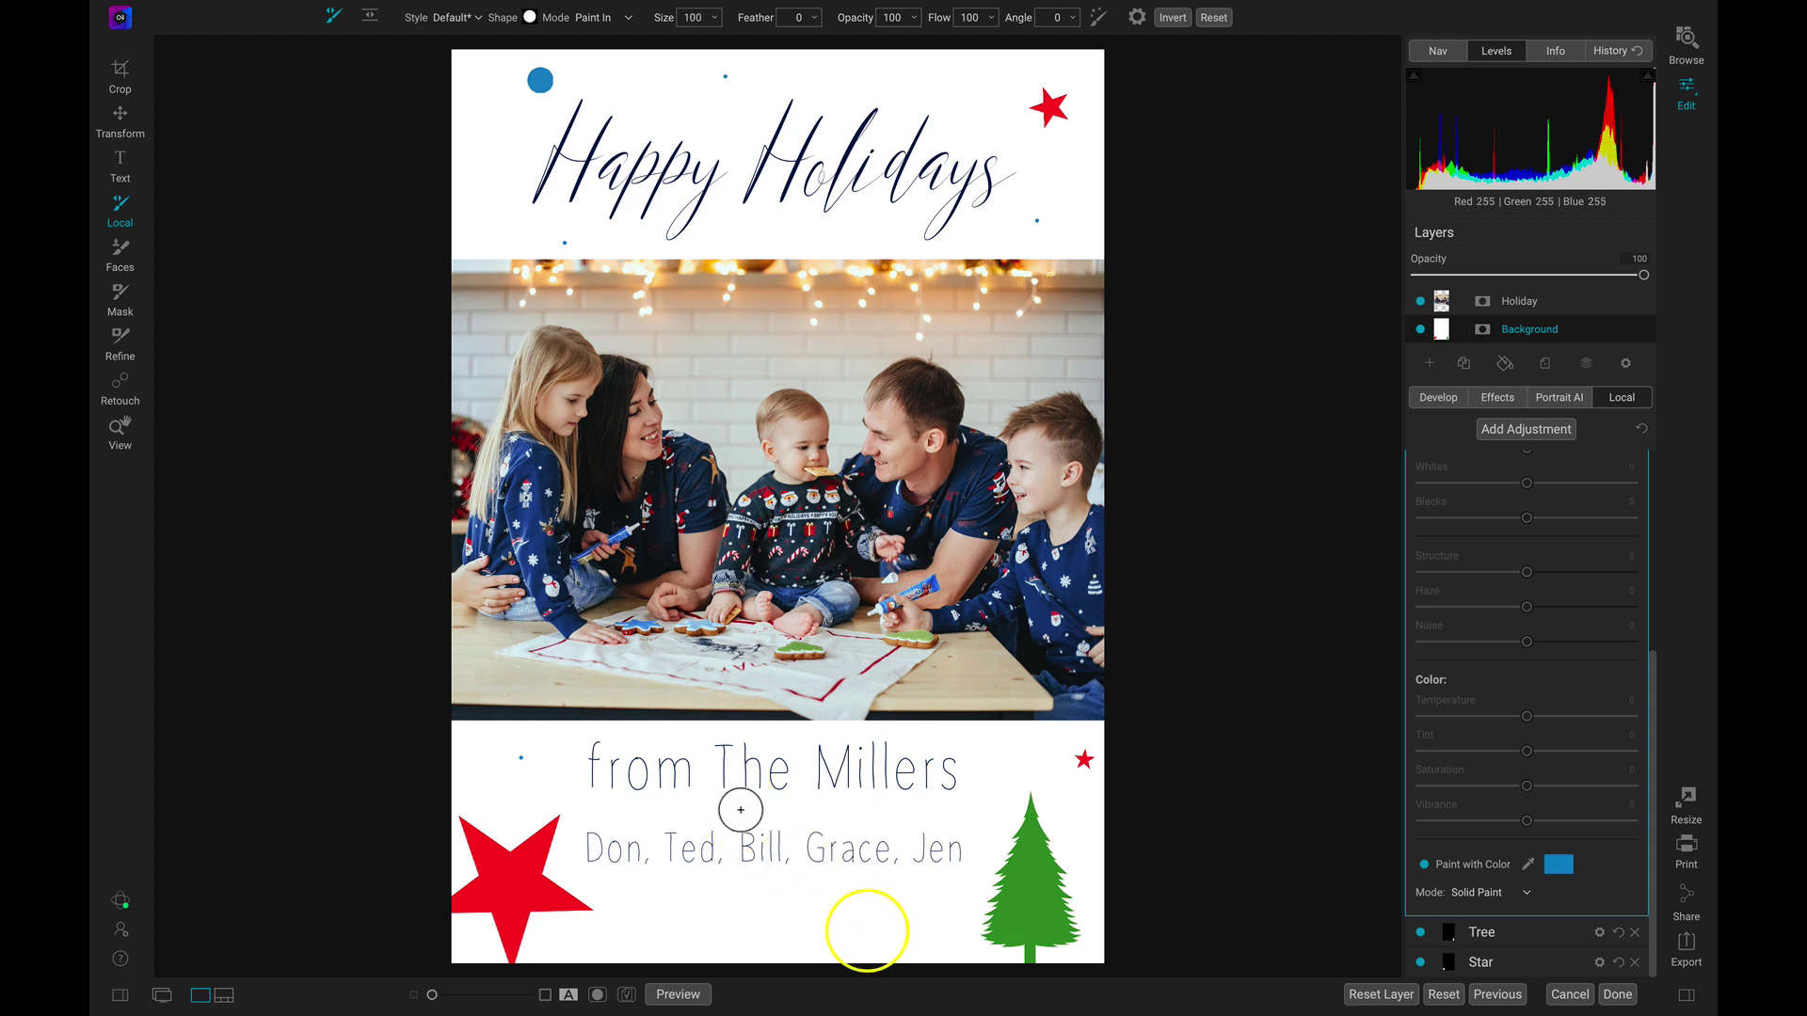
left_click(925, 910)
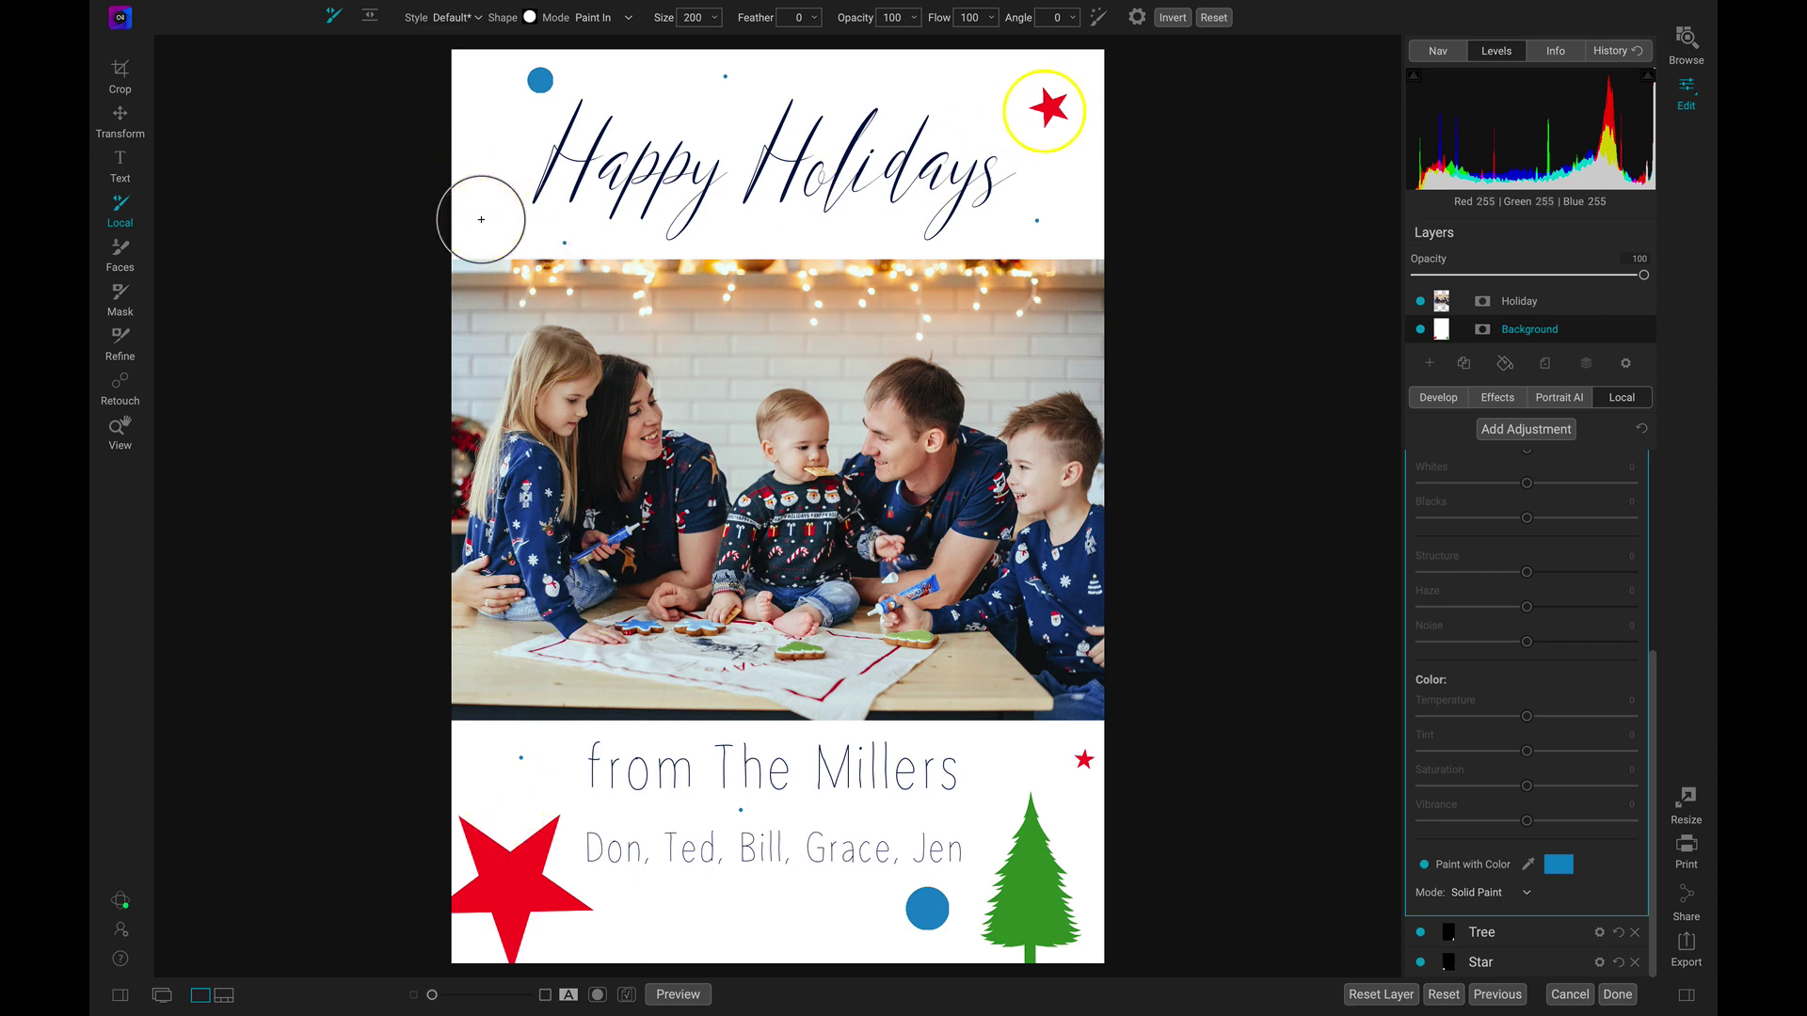
Paint a size 200 blue dot cut off by the card's top edge and a small dot below the upper red star
key("bracketright")
left_click(960, 40)
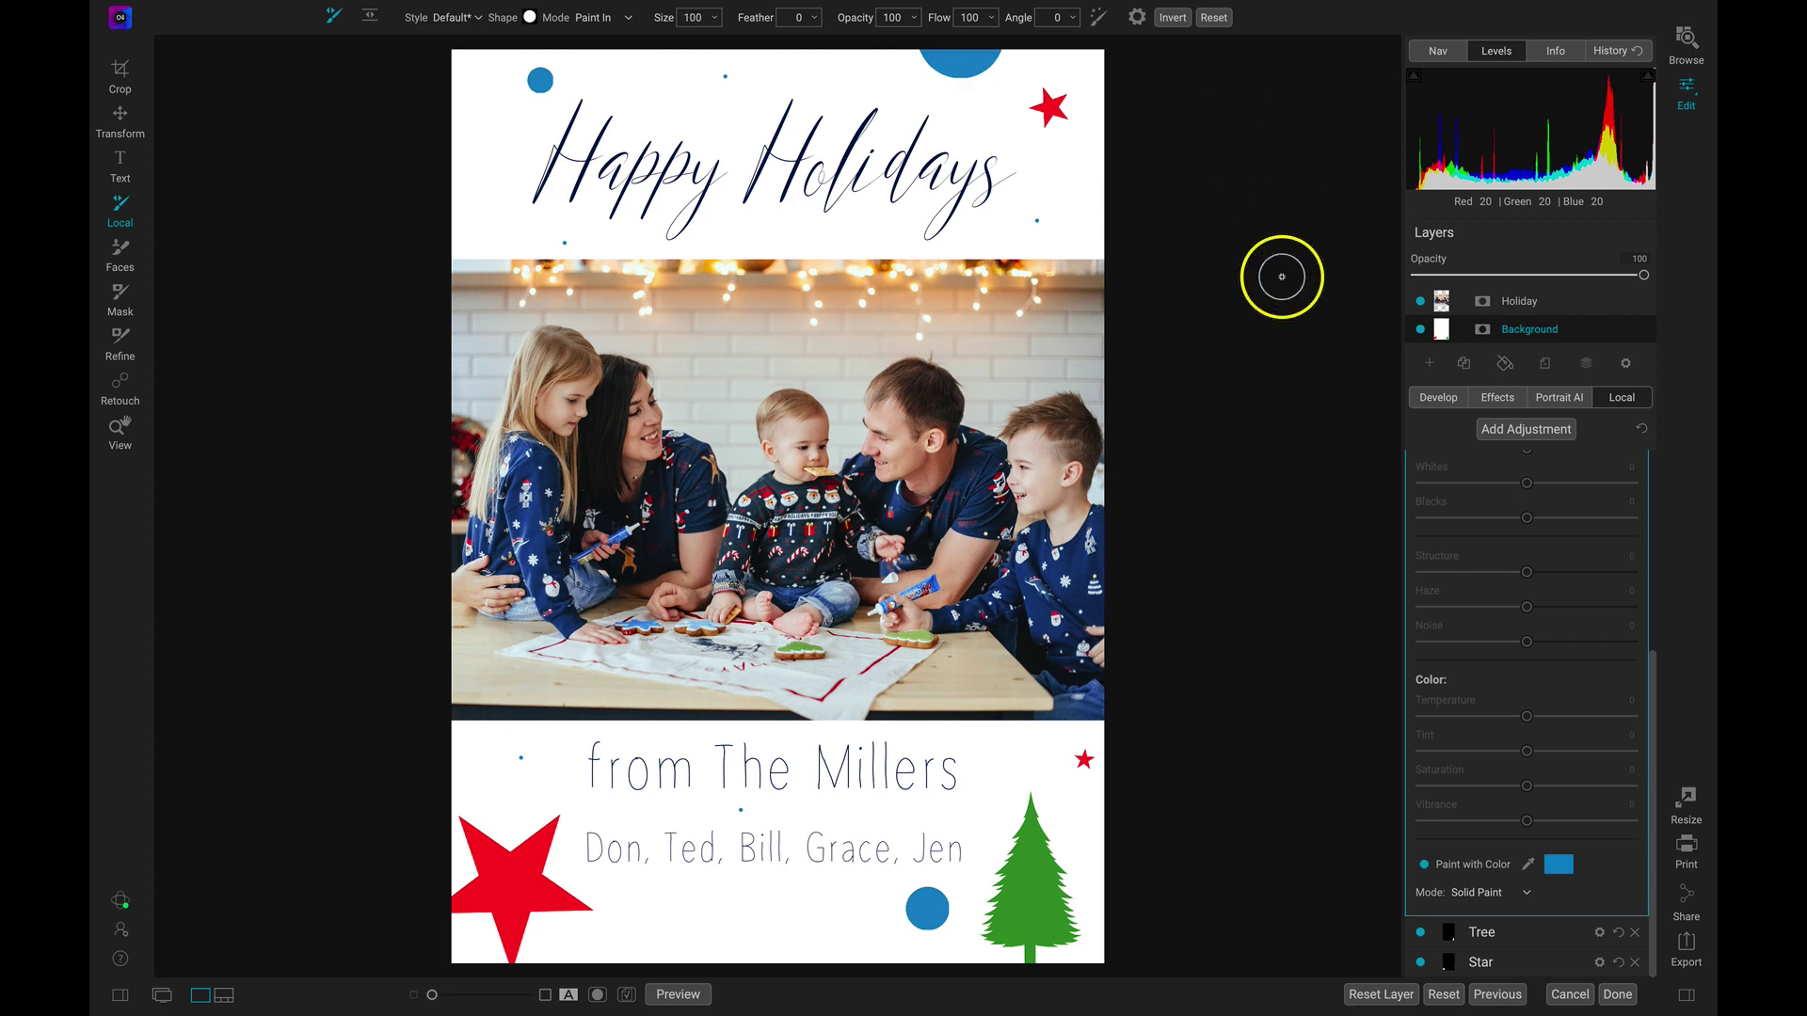
key("bracketleft")
key("bracketleft")
key("bracketleft")
left_click(1072, 180)
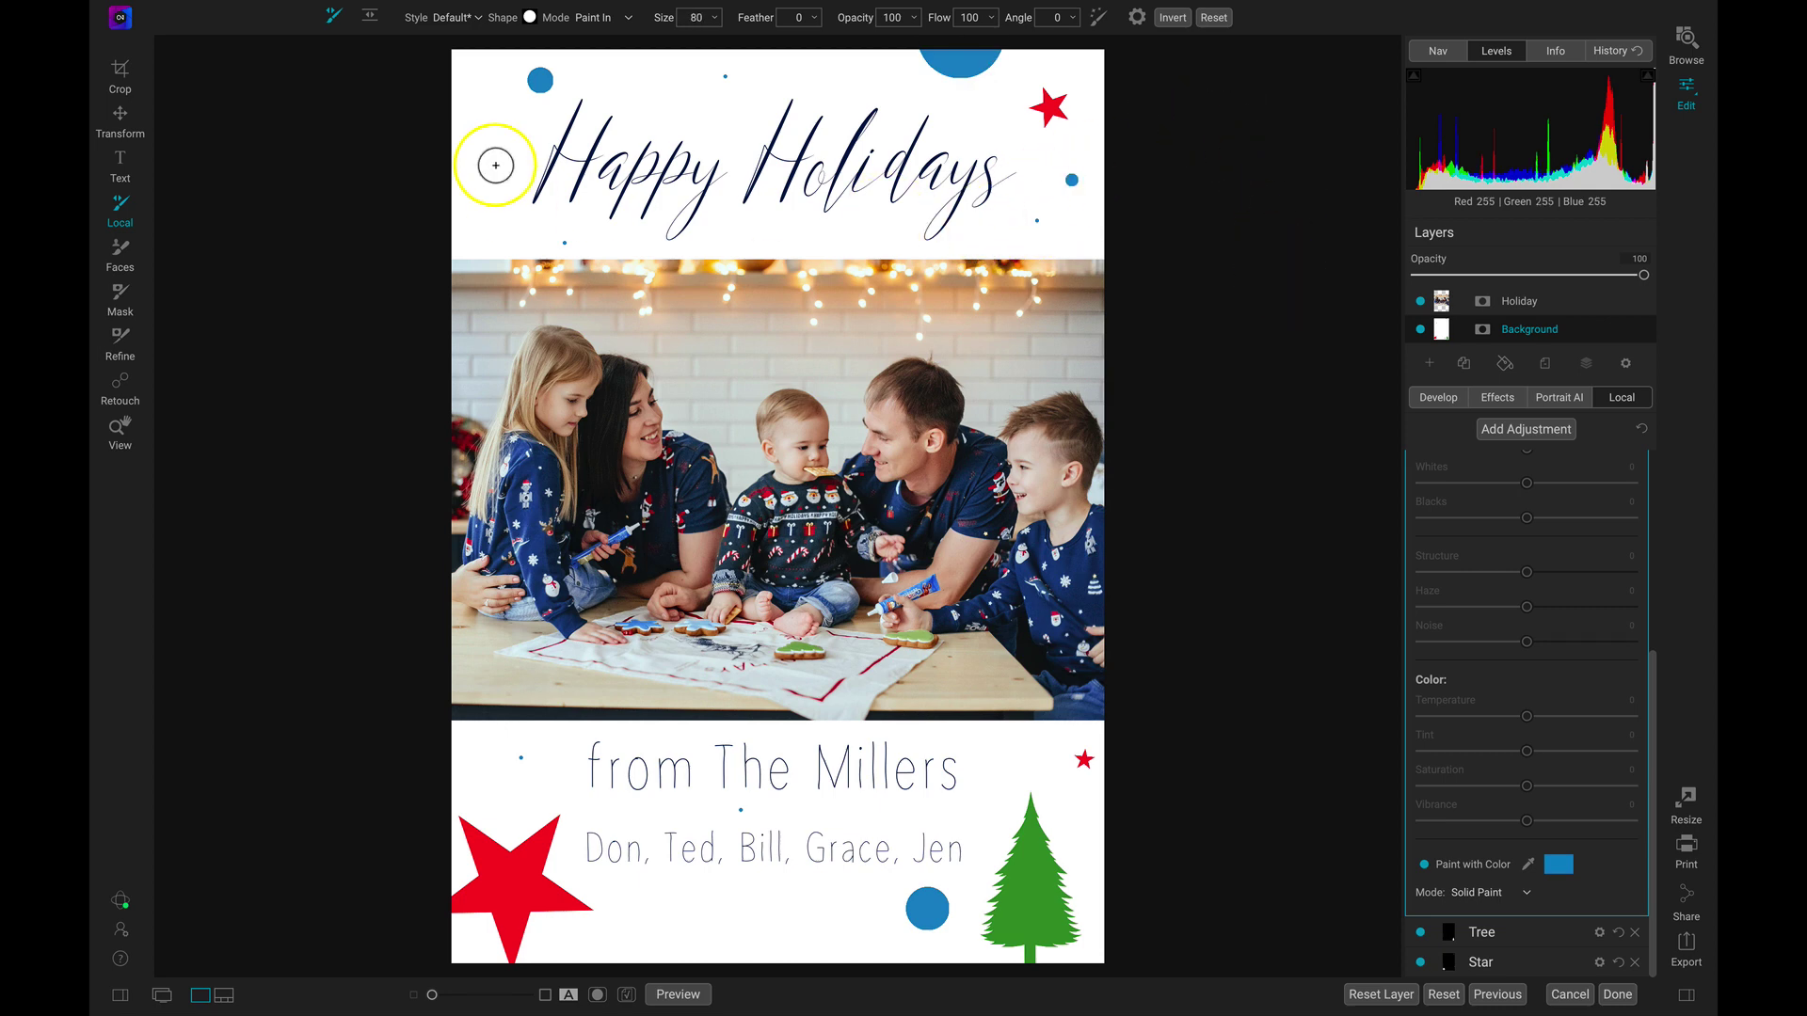
Paint blue dots above the large star, above the tree and along the card's lower edge, including a tiny one at size 10
left_click(501, 794)
key("bracketright")
left_click(1011, 741)
key("bracketright")
key("bracketright")
key("bracketright")
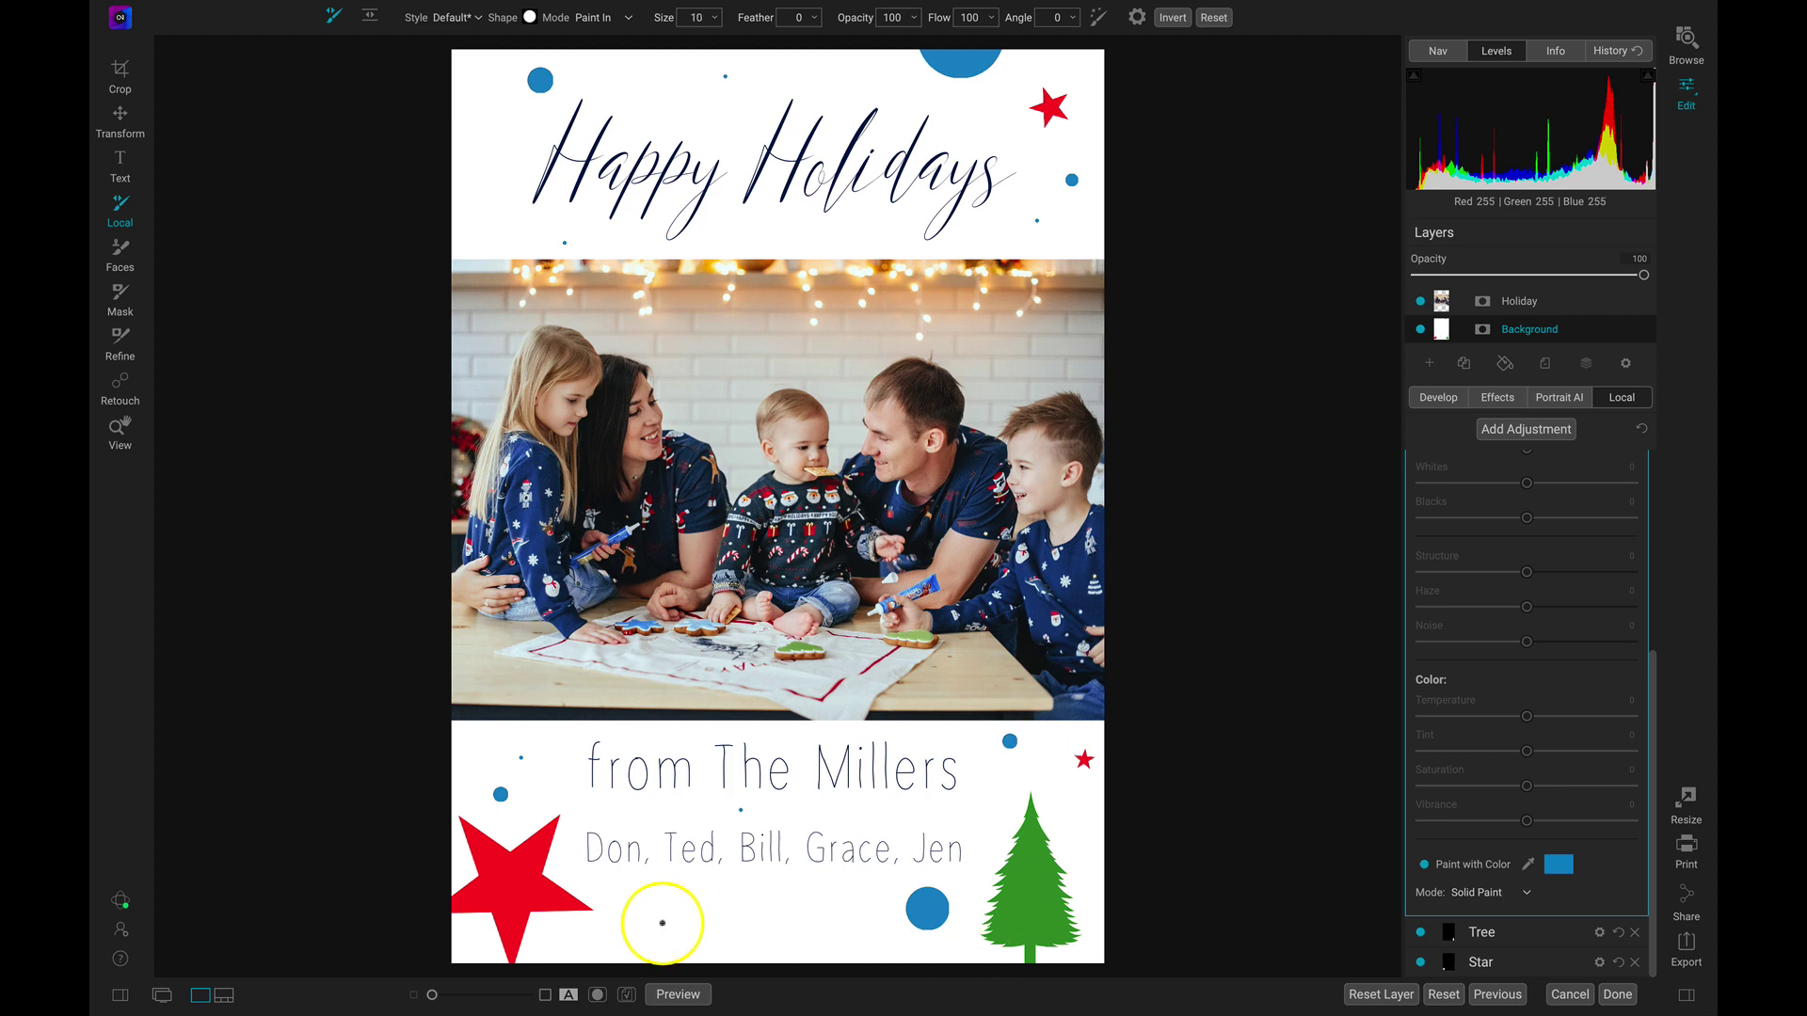
left_click(663, 923)
left_click(721, 945)
Reduce the brush size to 6 and scatter tiny blue snow specks around the greeting and signature areas
key("bracketleft")
key("bracketleft")
key("bracketleft")
key("bracketleft")
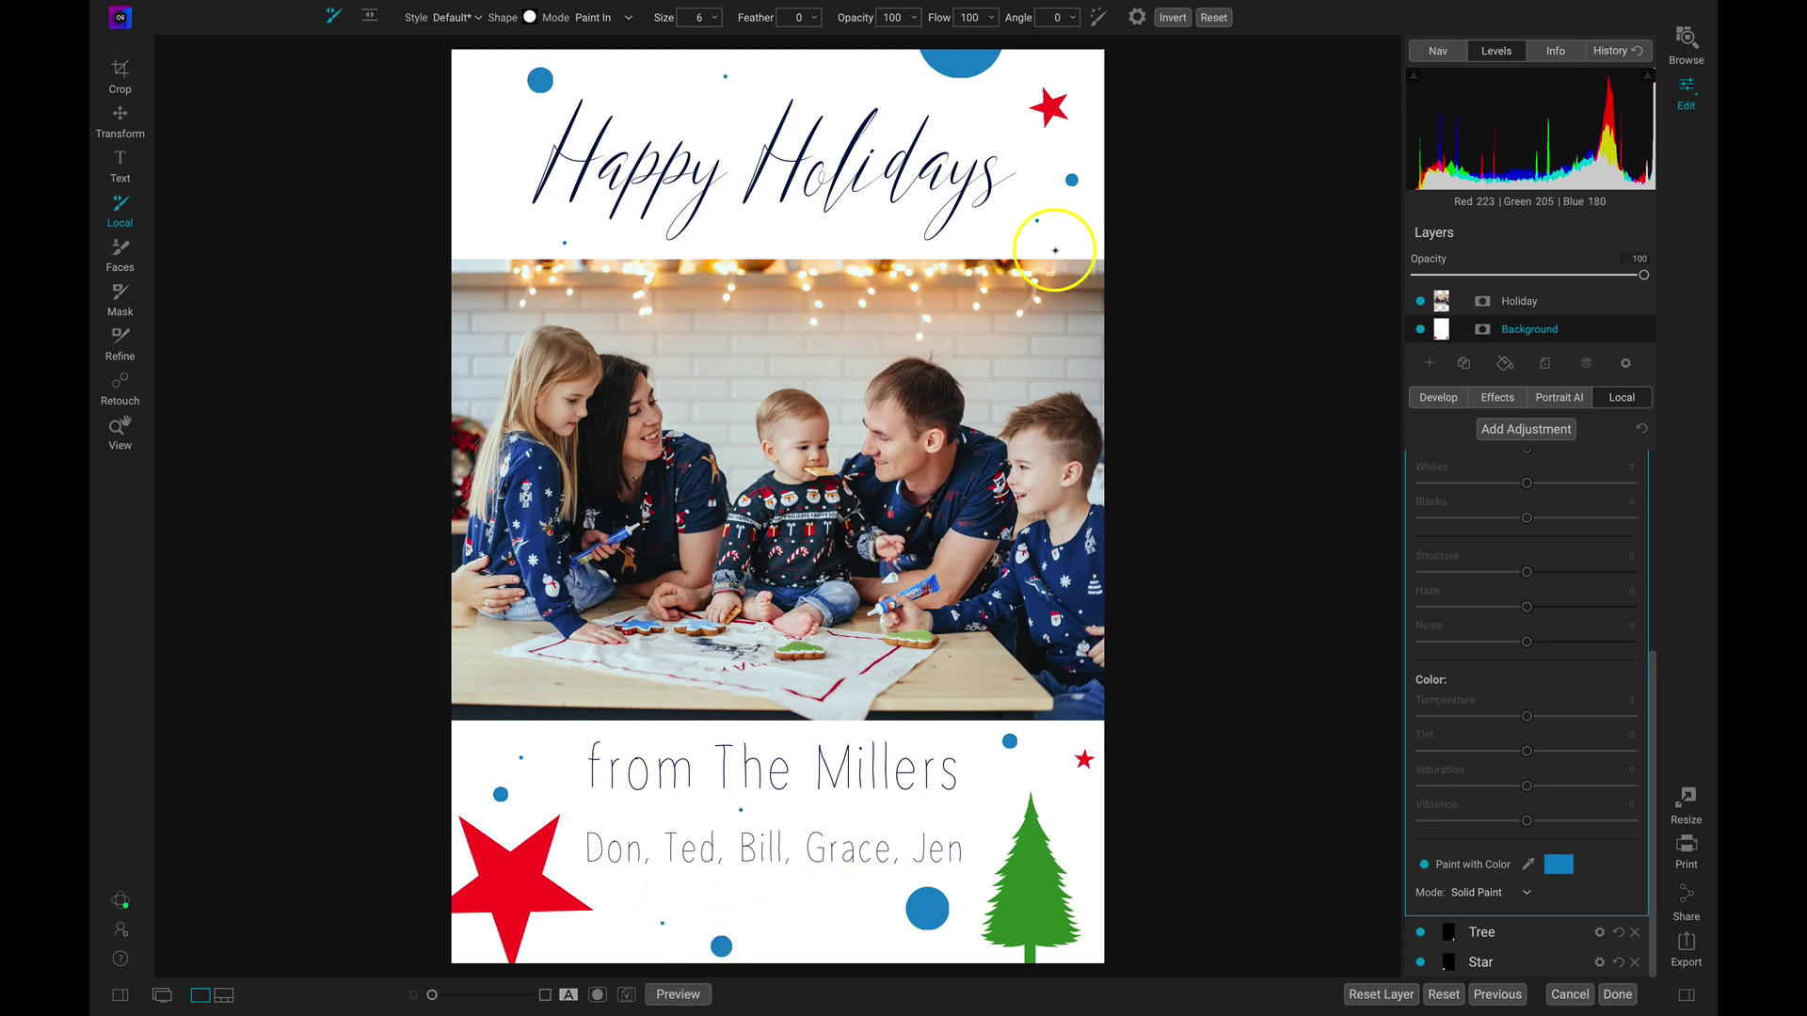
left_click(869, 237)
left_click(1010, 74)
left_click(877, 945)
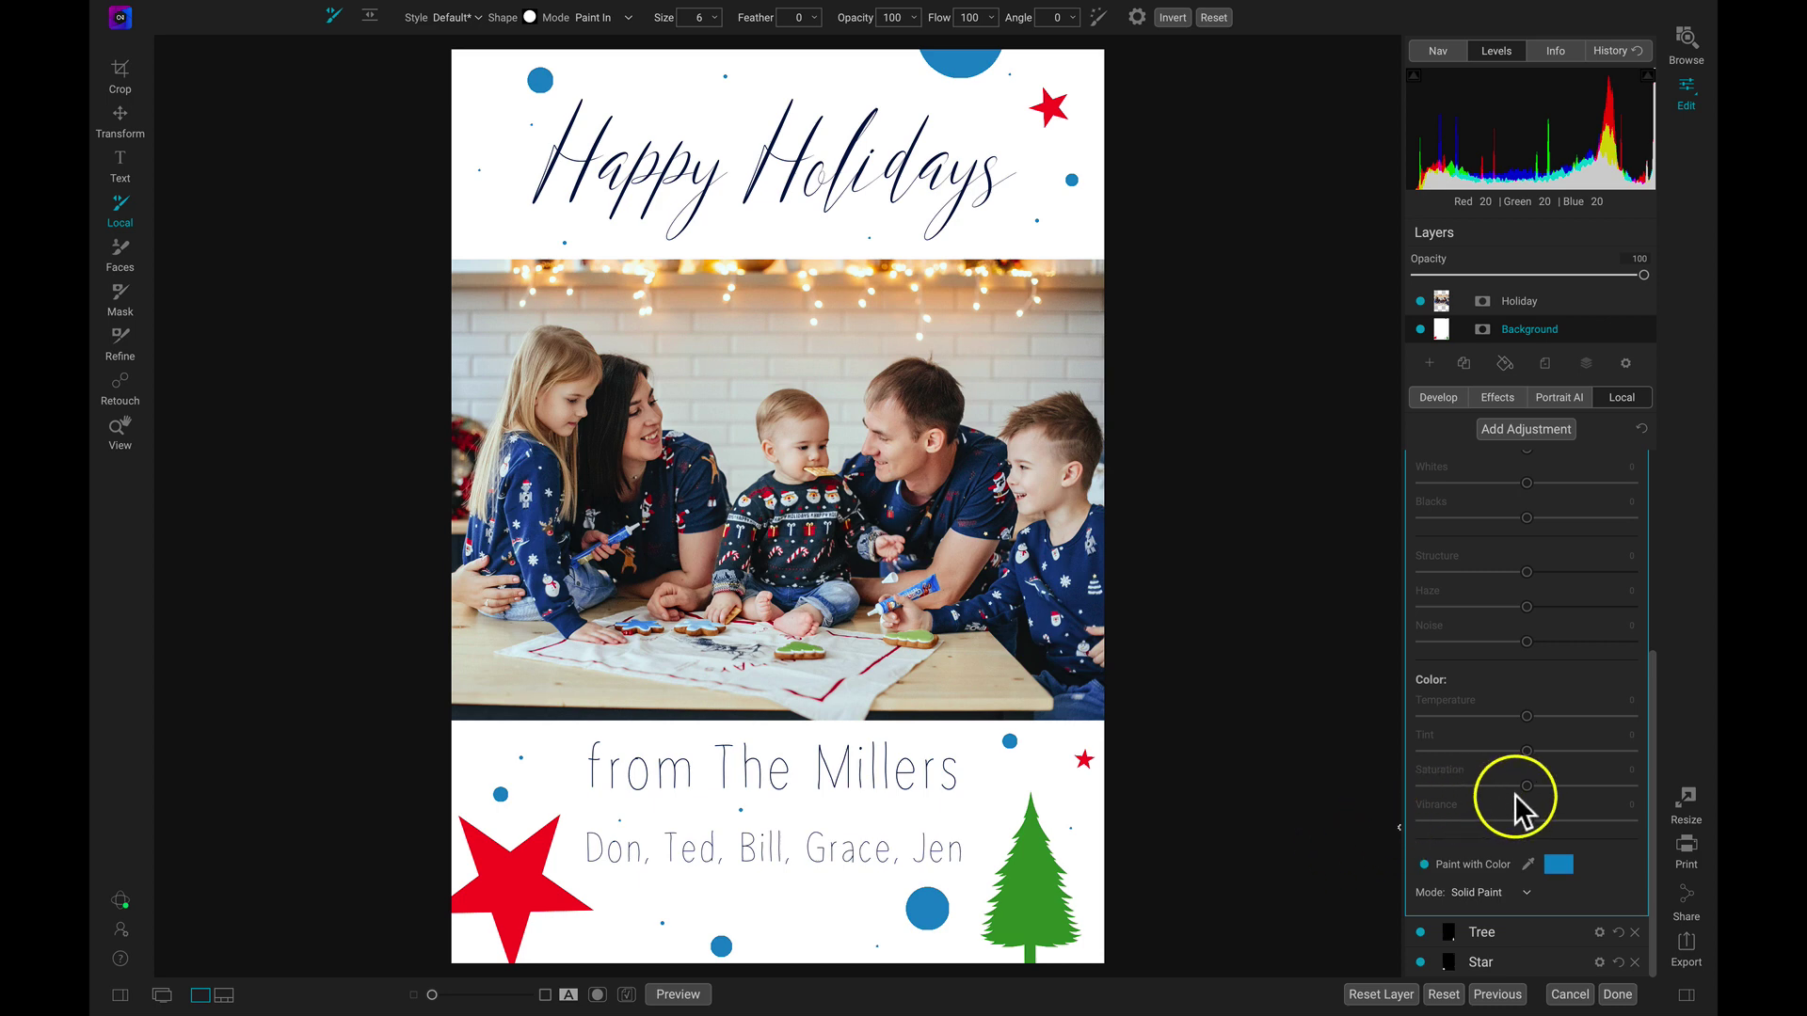
Reset all local adjustments on the Background layer and undo the reset
scroll(1512, 807, "up", 3)
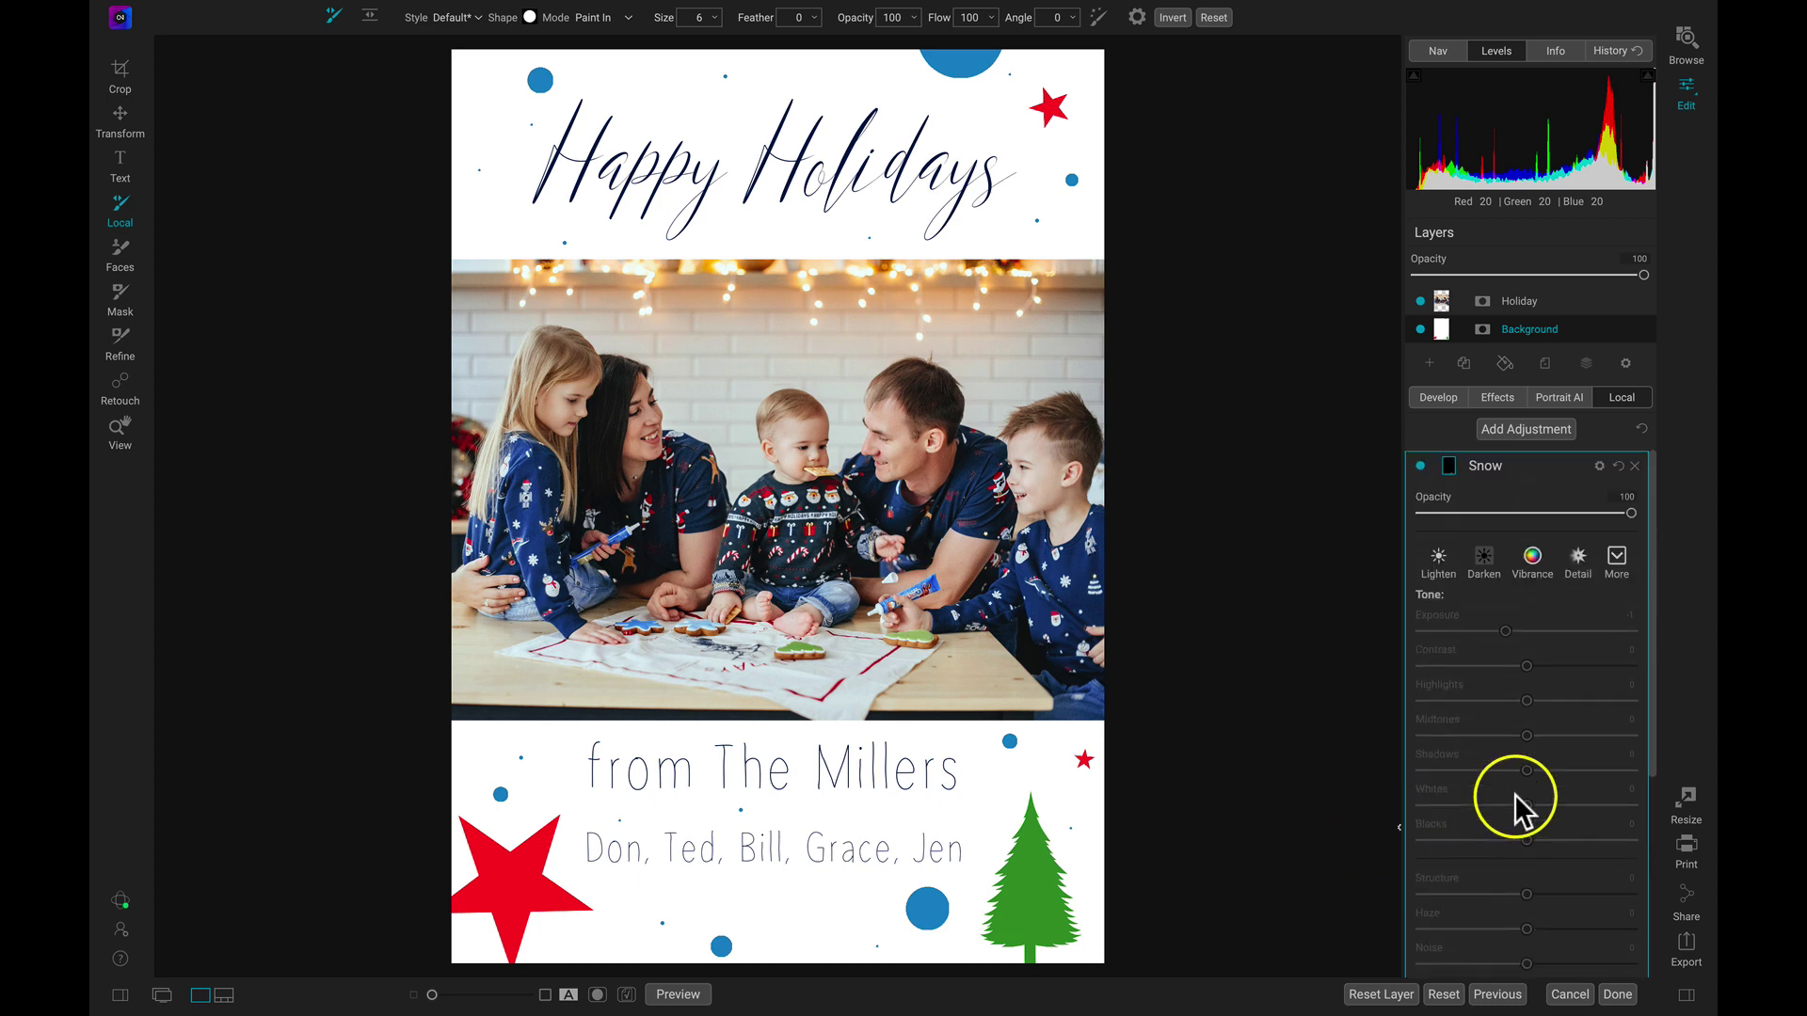
left_click(1639, 428)
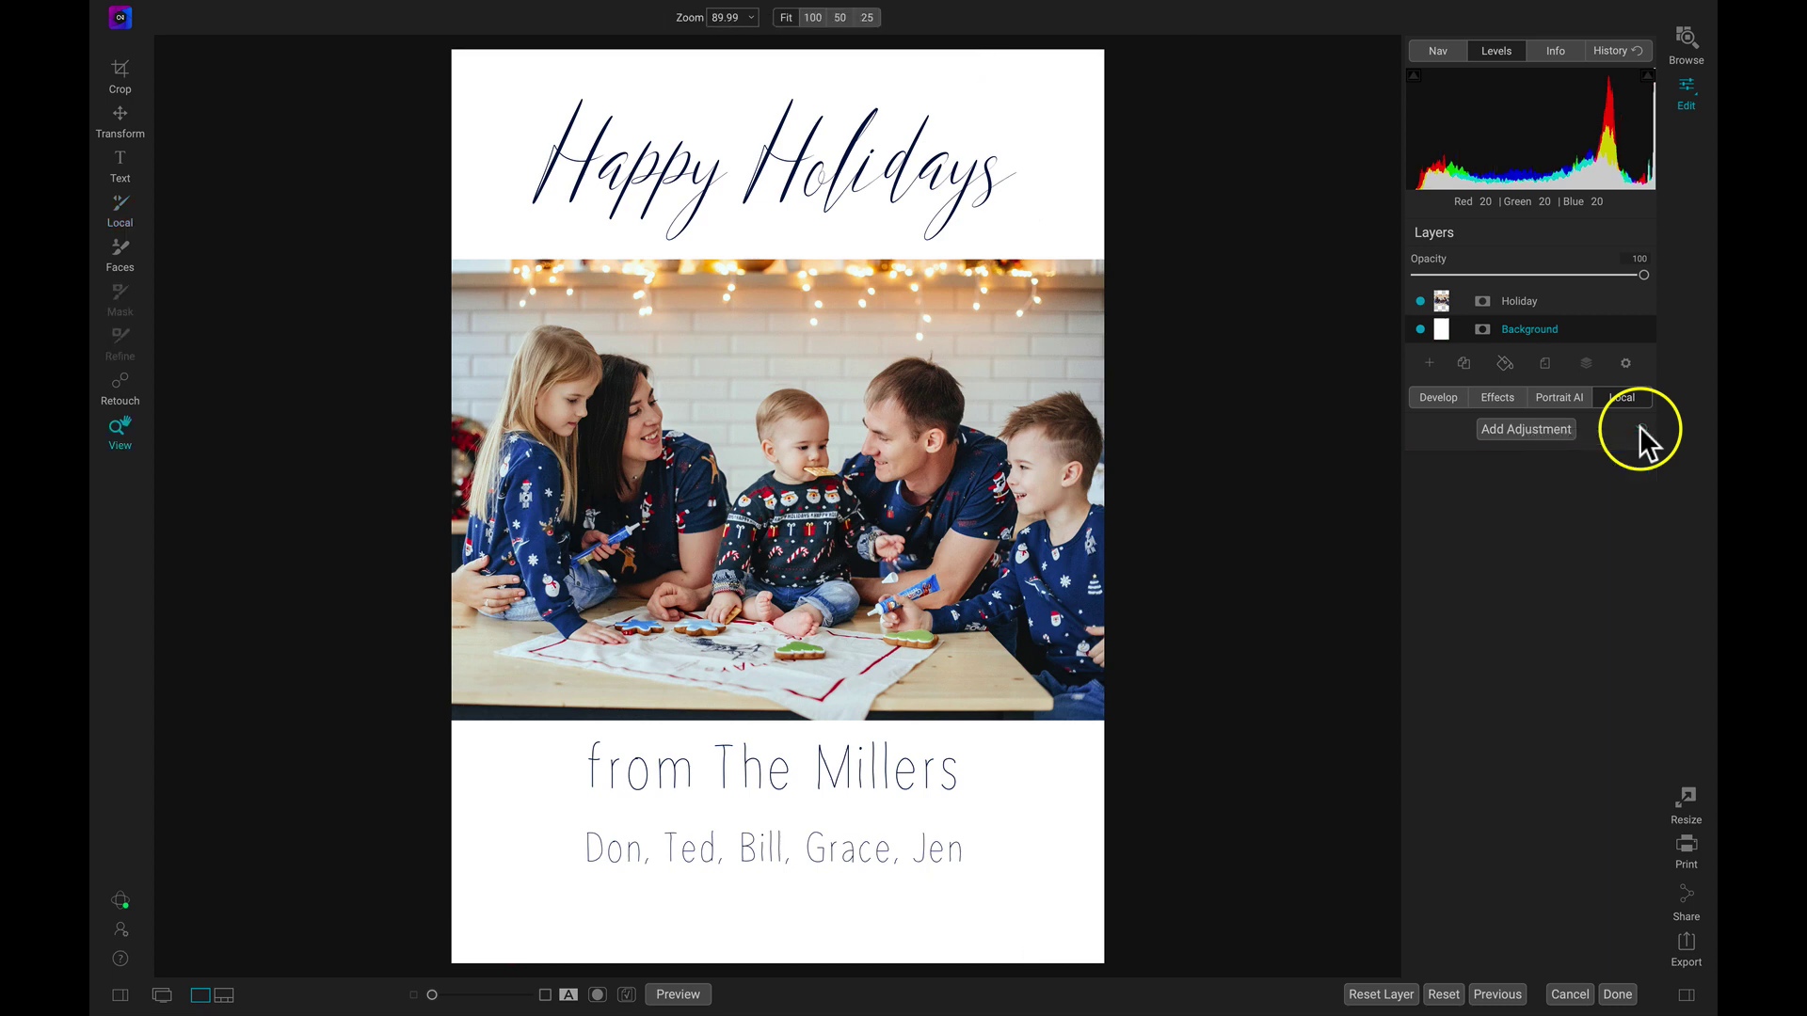
key("ctrl+z")
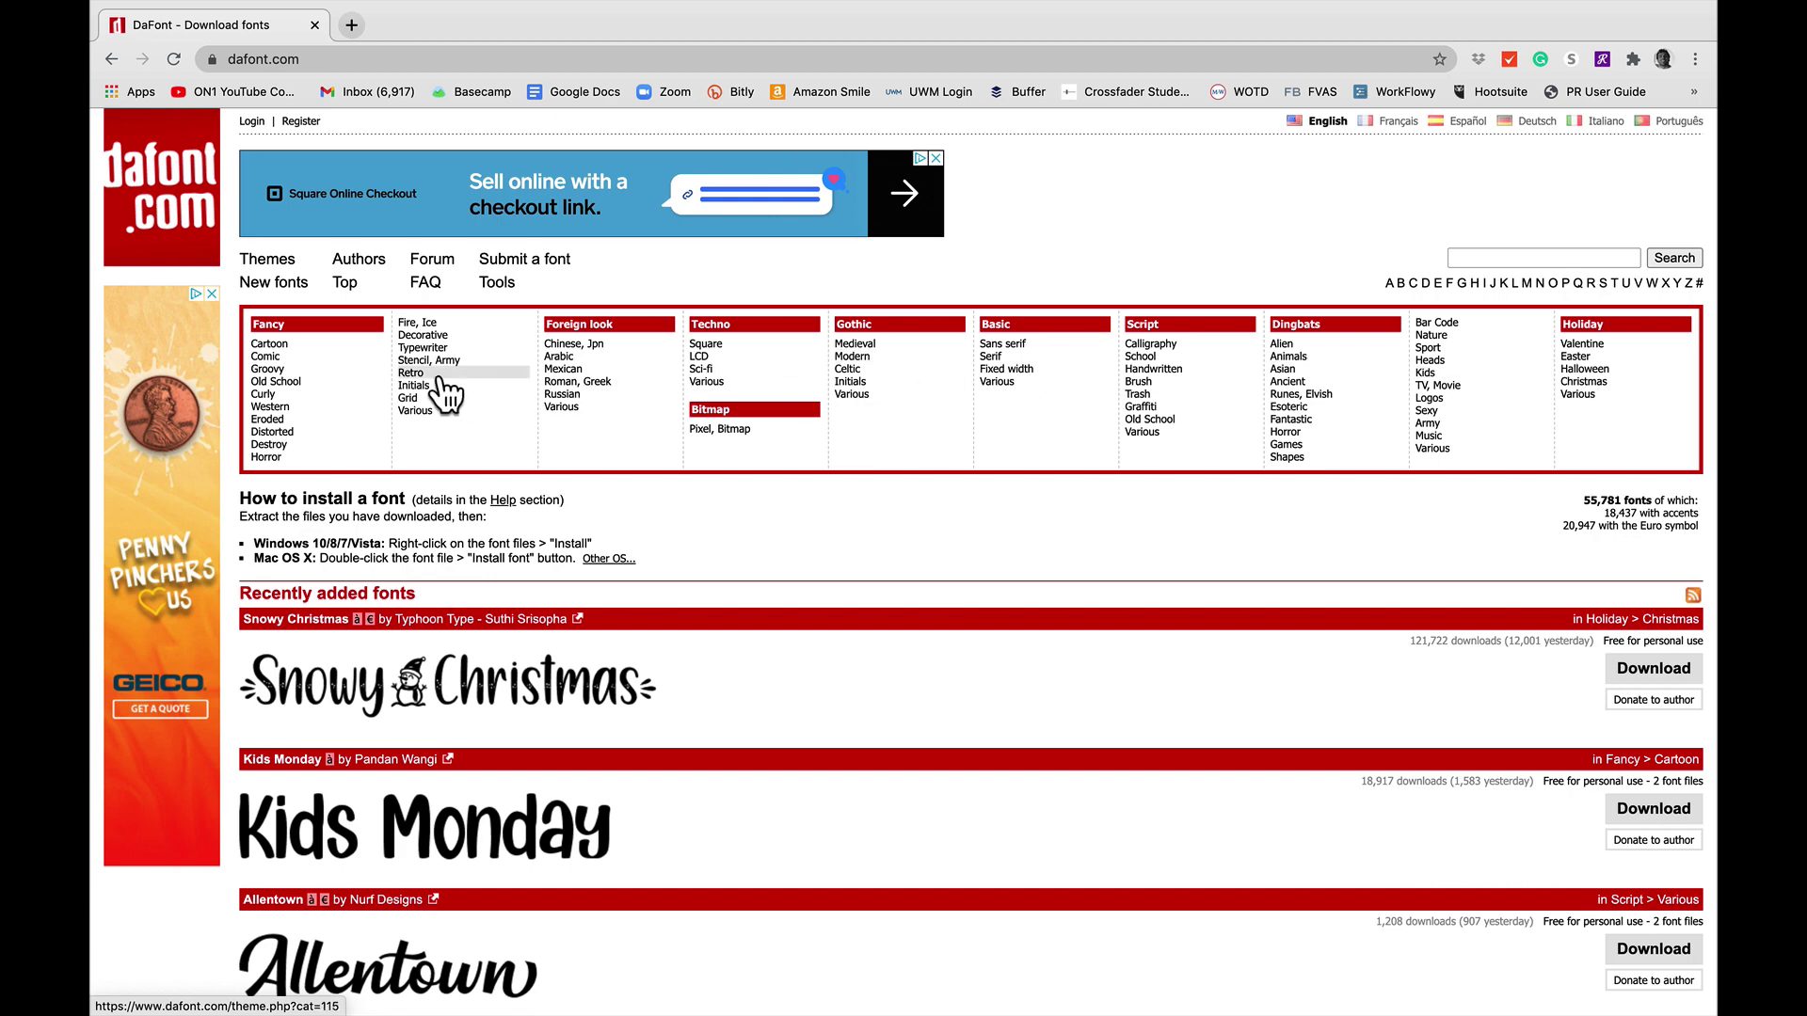
Switch to the DaFont website, open its Sans serif fonts and enter "Happy Holidays" as the preview text
left_click(1014, 348)
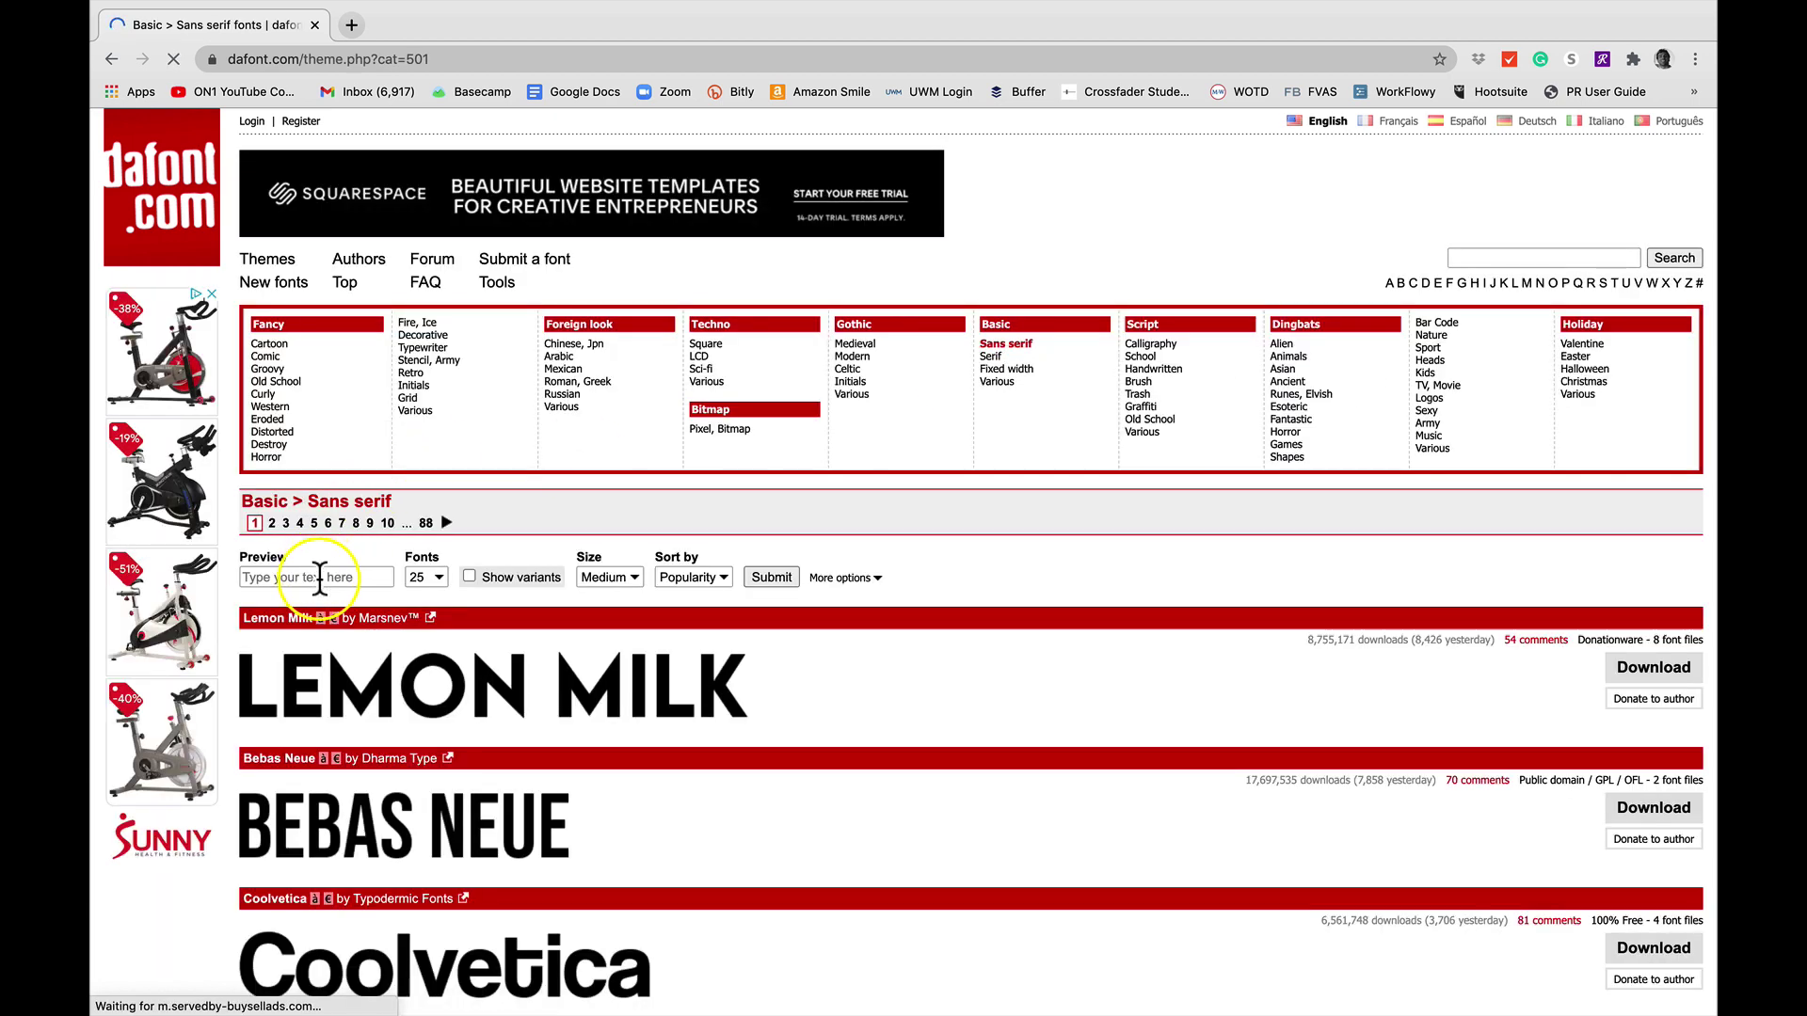
left_click(320, 577)
type("Happy Holidays")
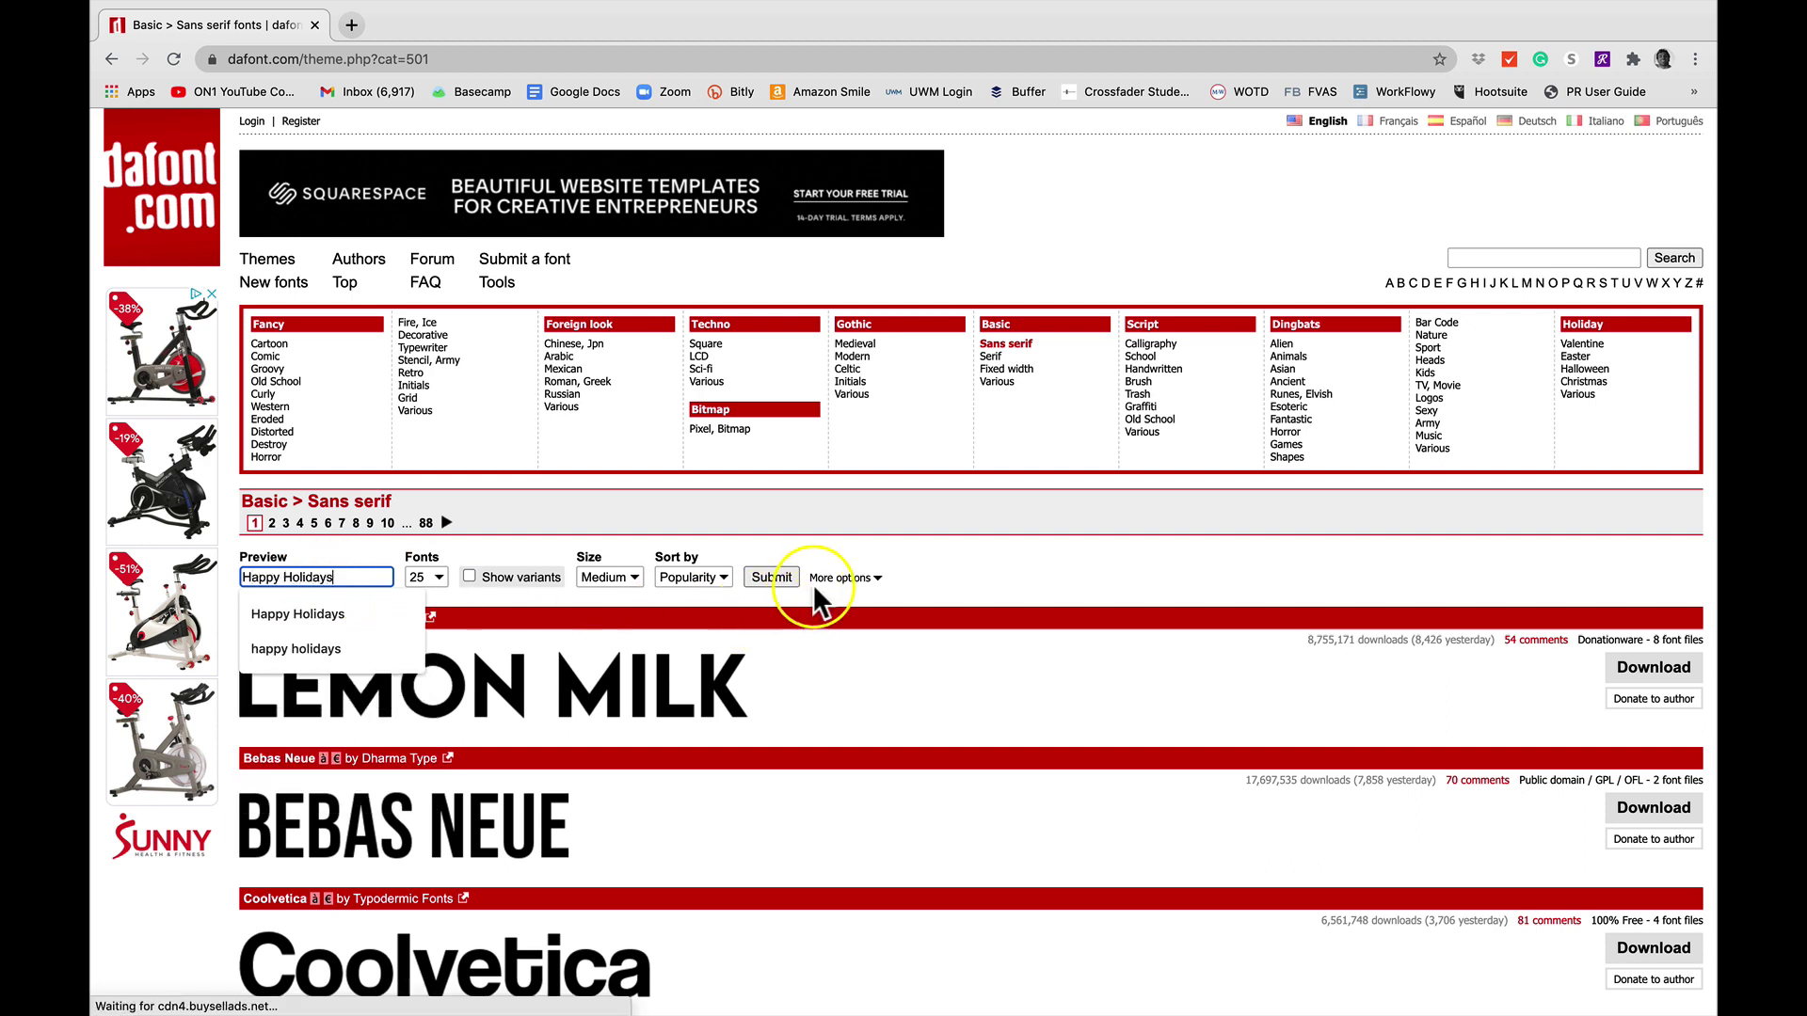
Limit the fonts to Public domain / GPL / OFL and 100% Free, apply the preview, and browse the resulting font samples
left_click(852, 577)
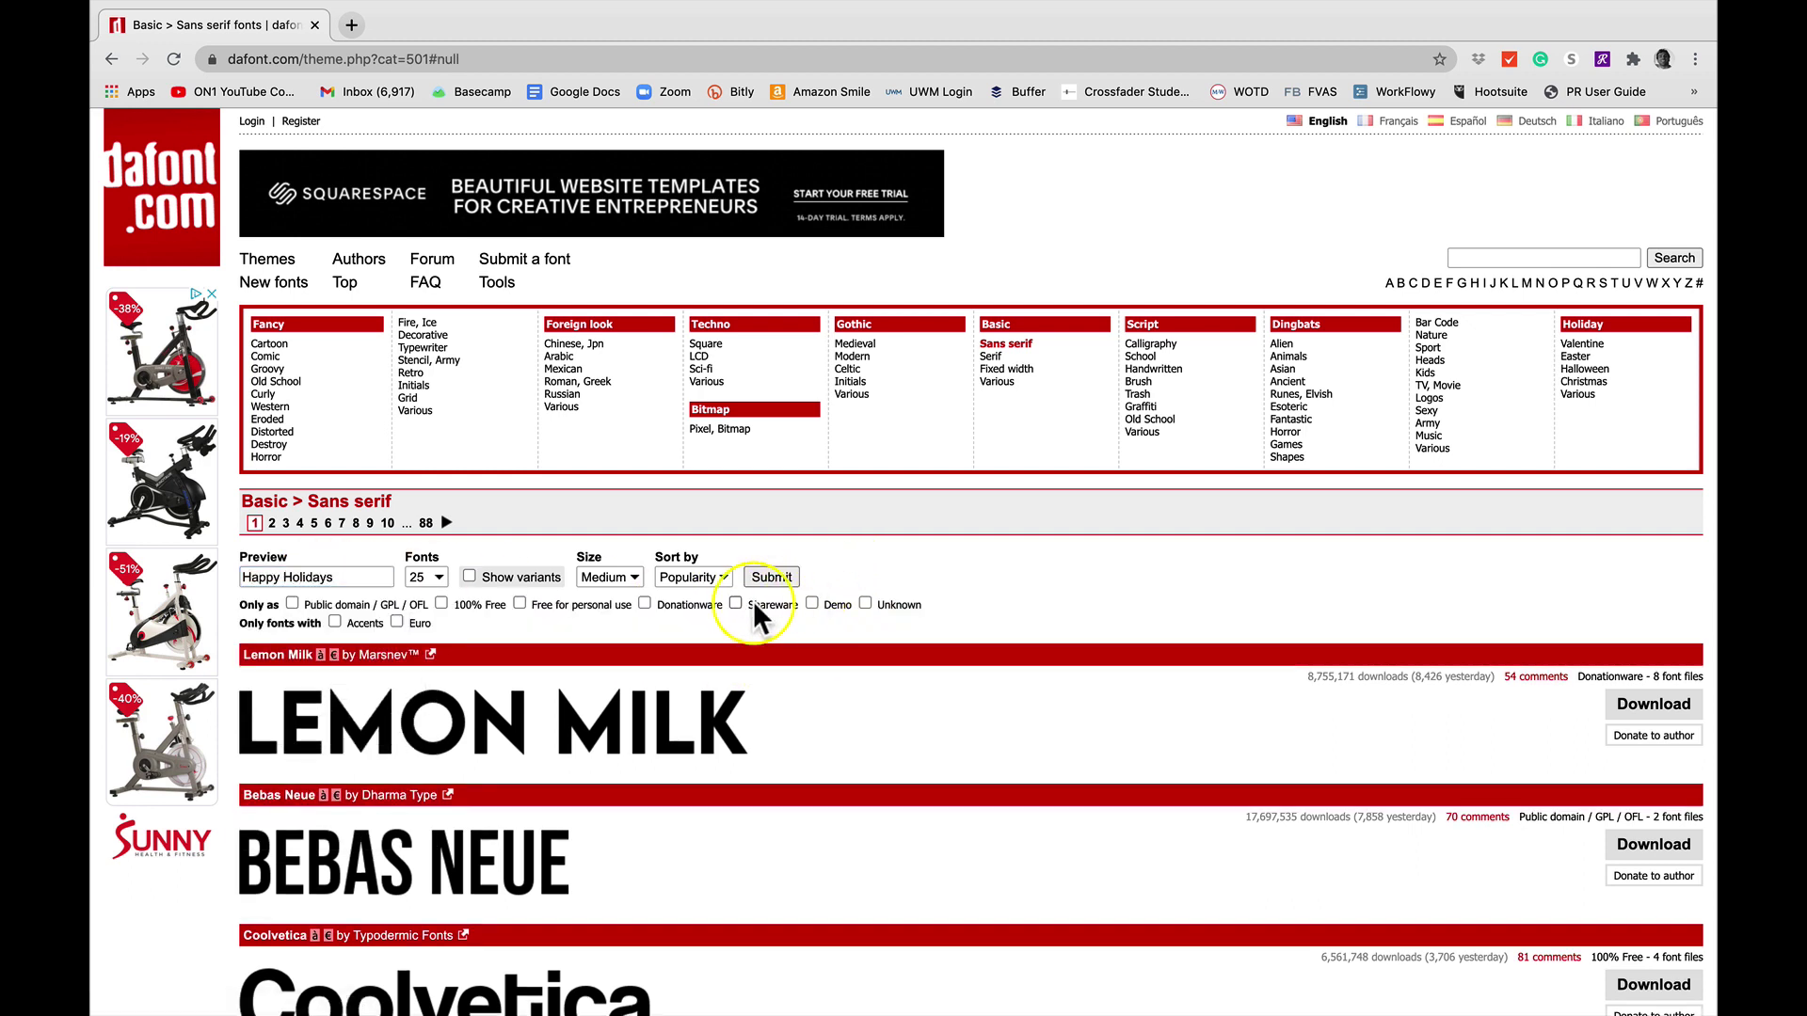
left_click(440, 603)
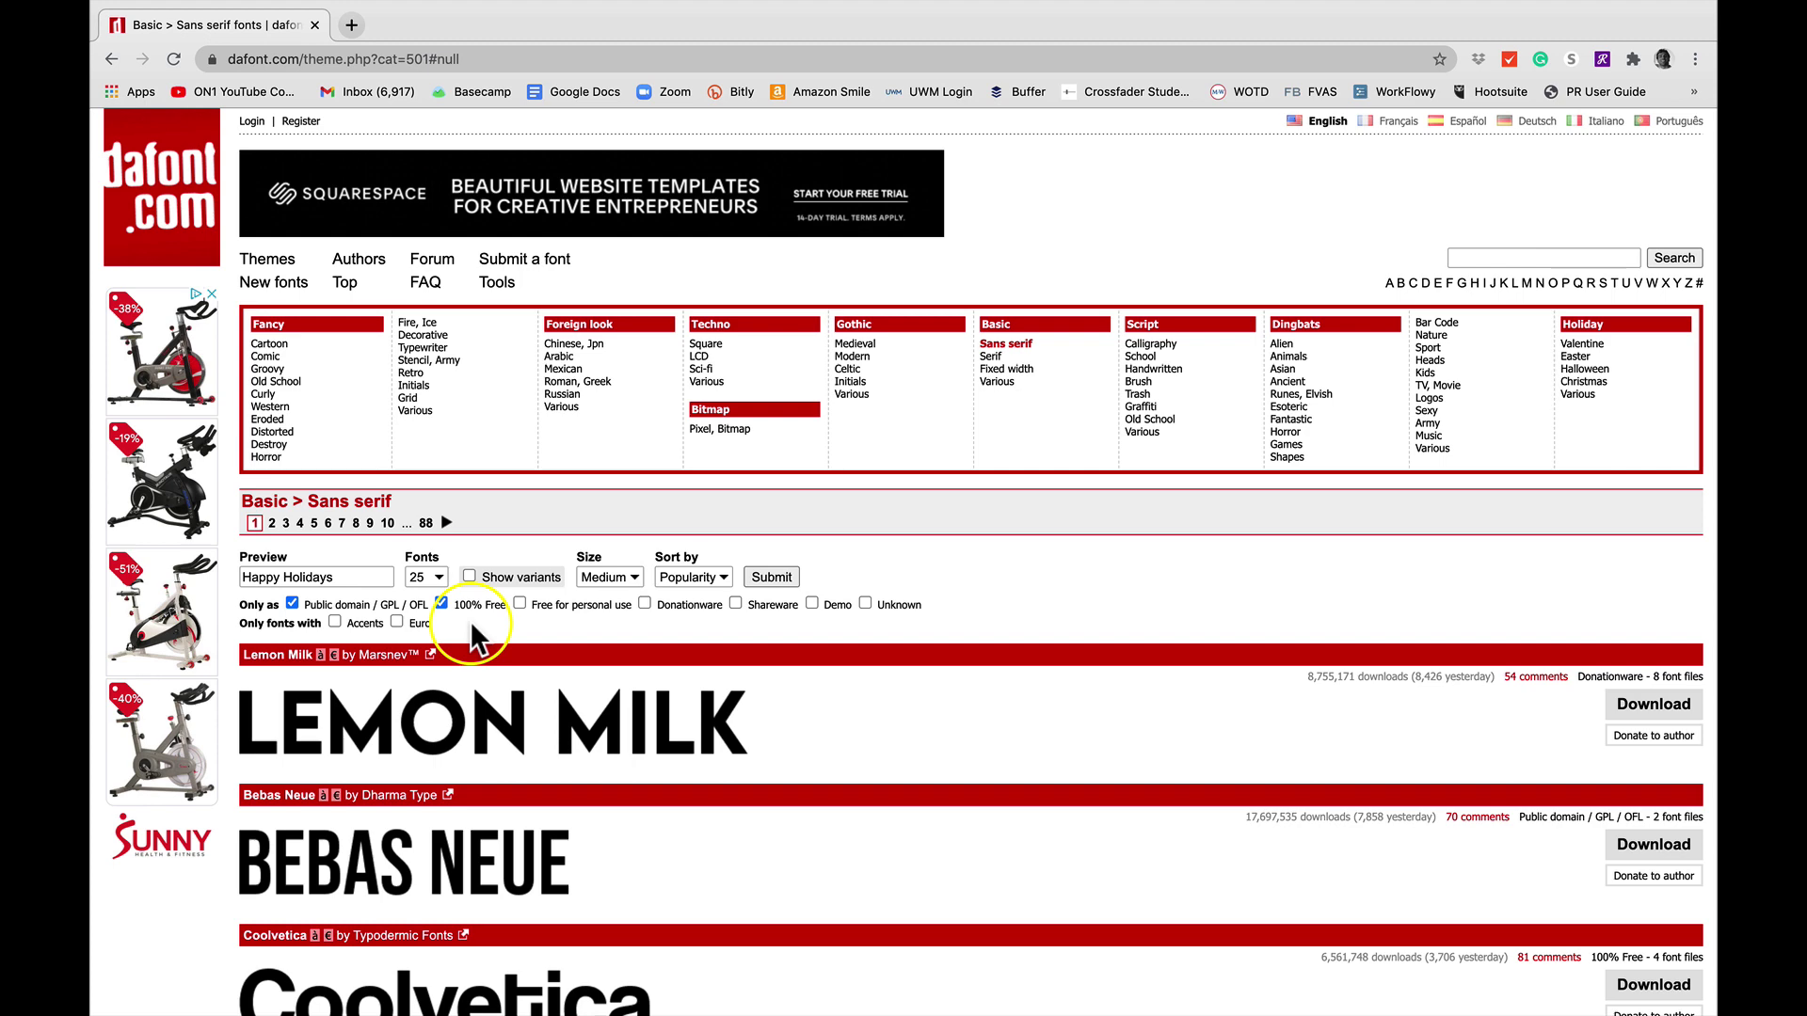
left_click(772, 577)
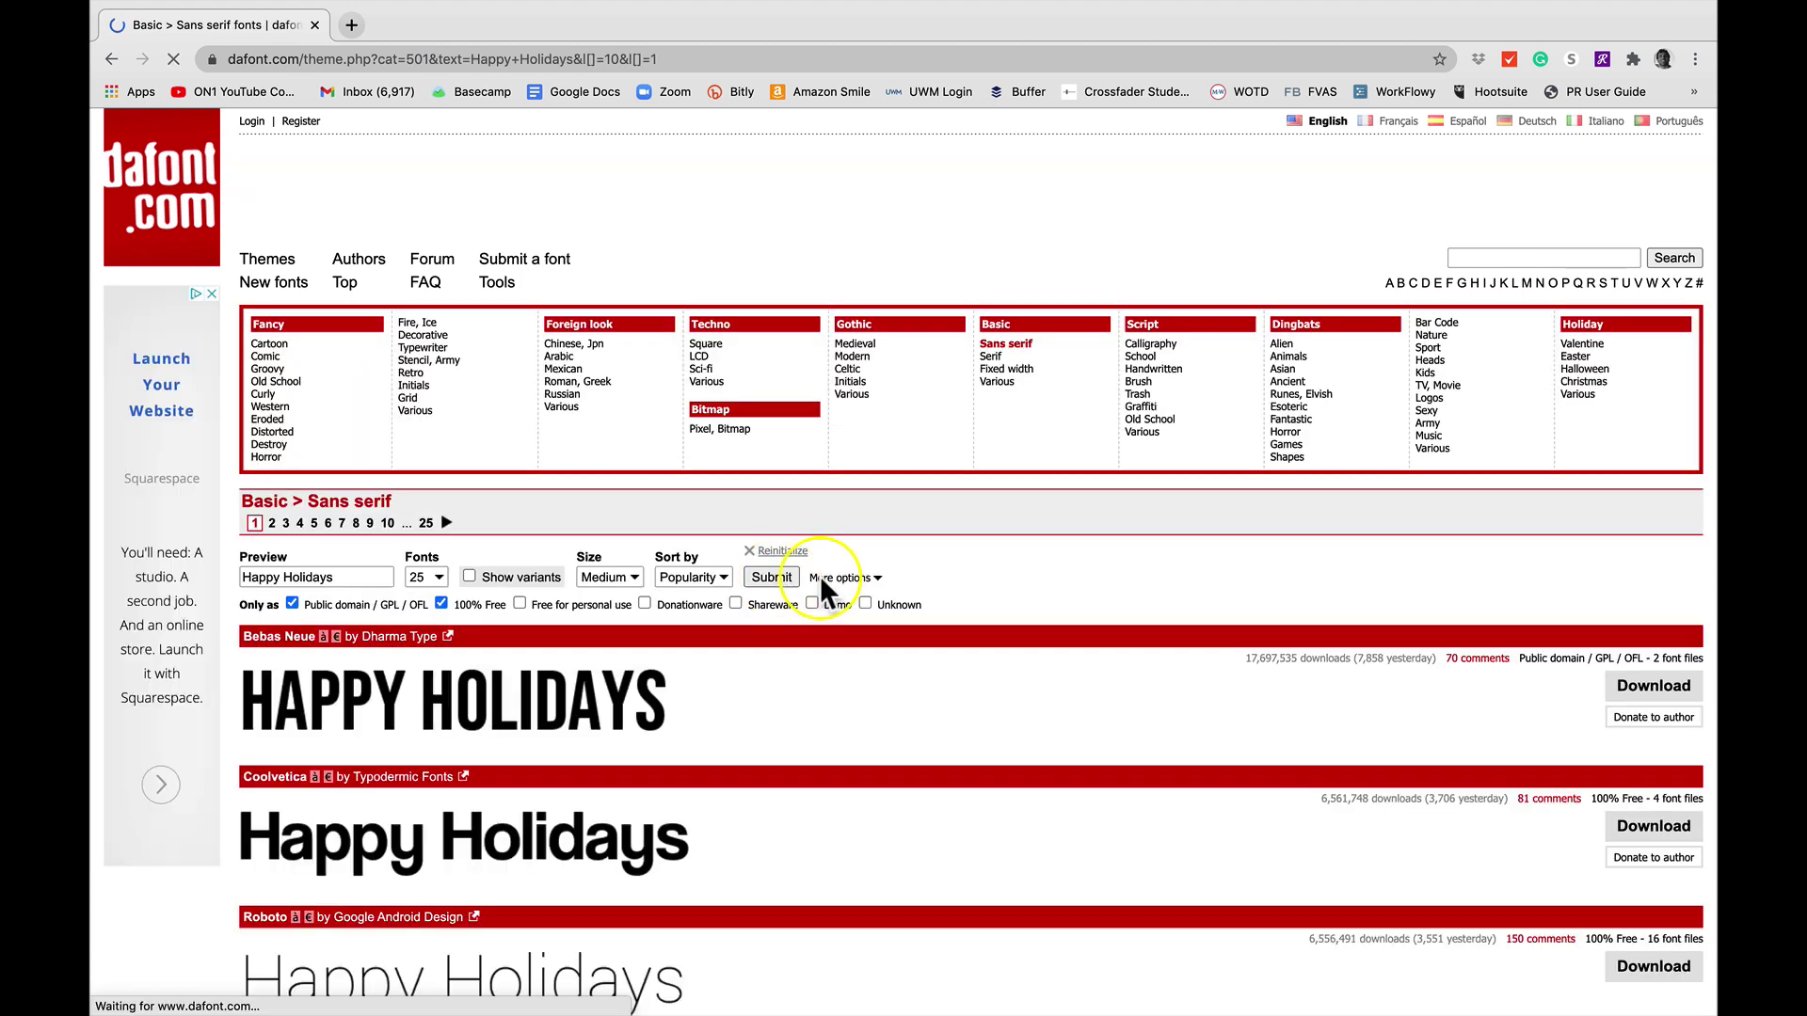
scroll(934, 583, "down", 10)
scroll(941, 602, "down", 4)
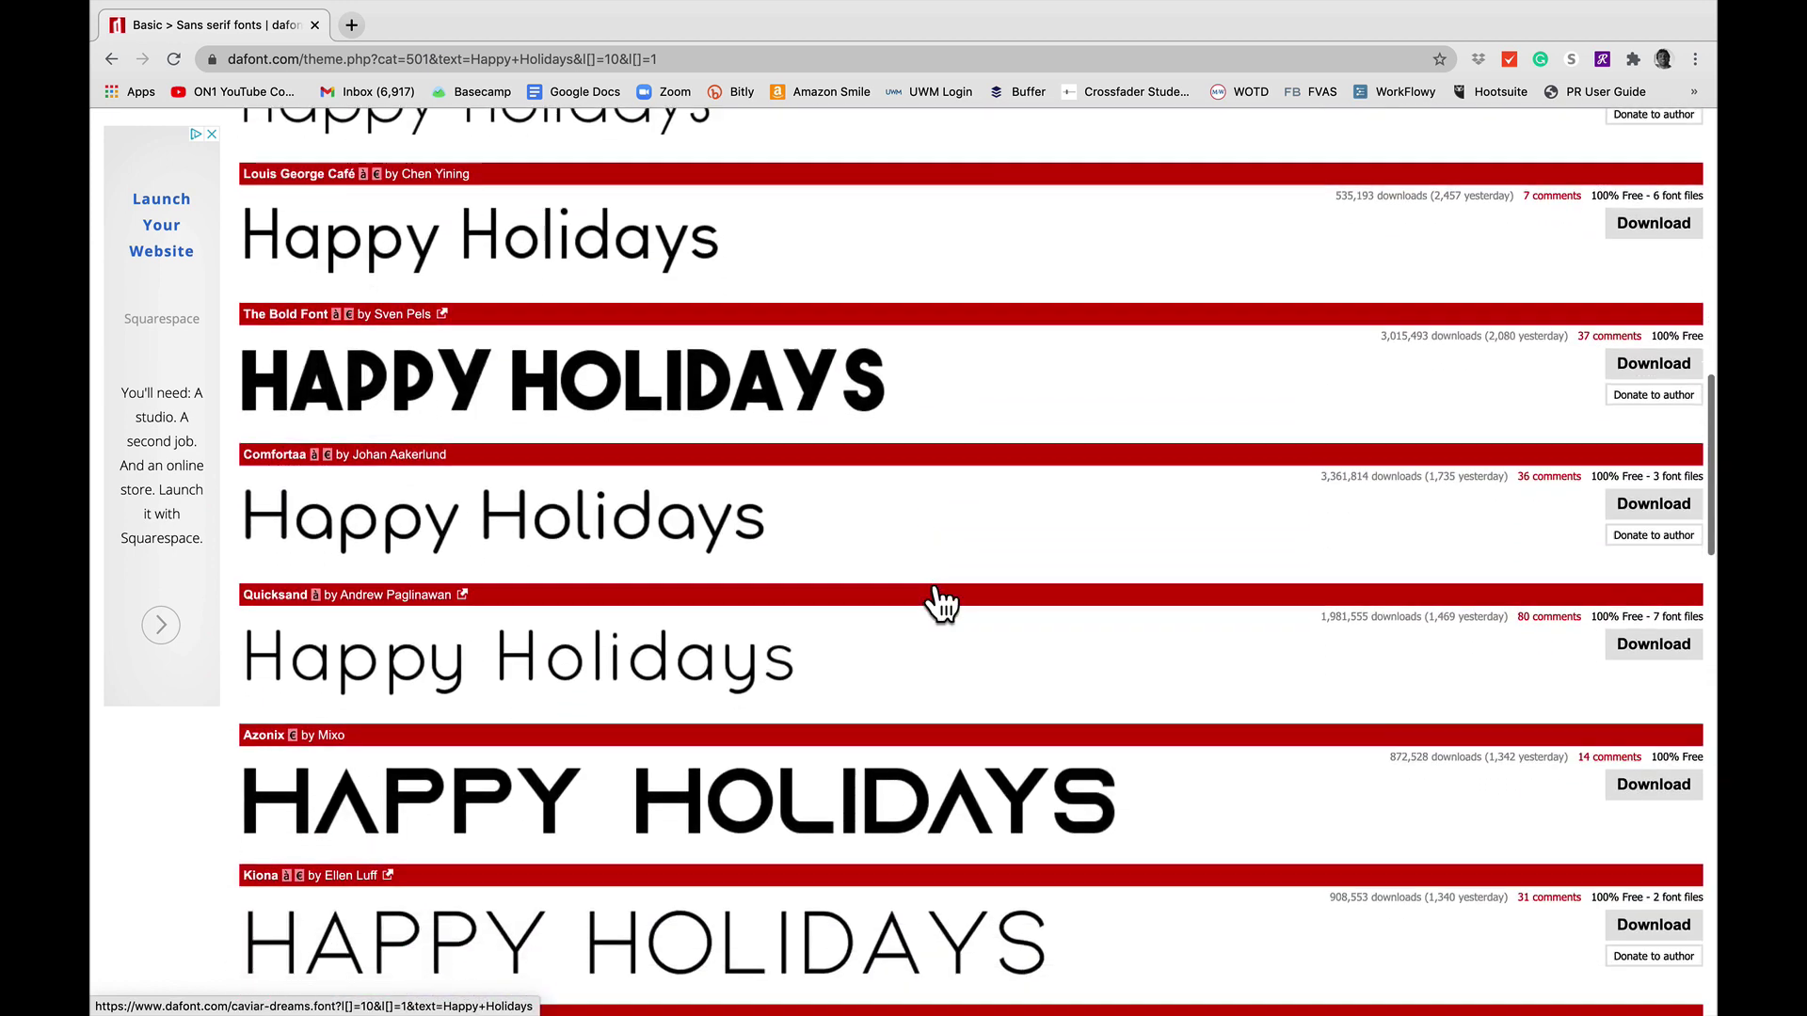